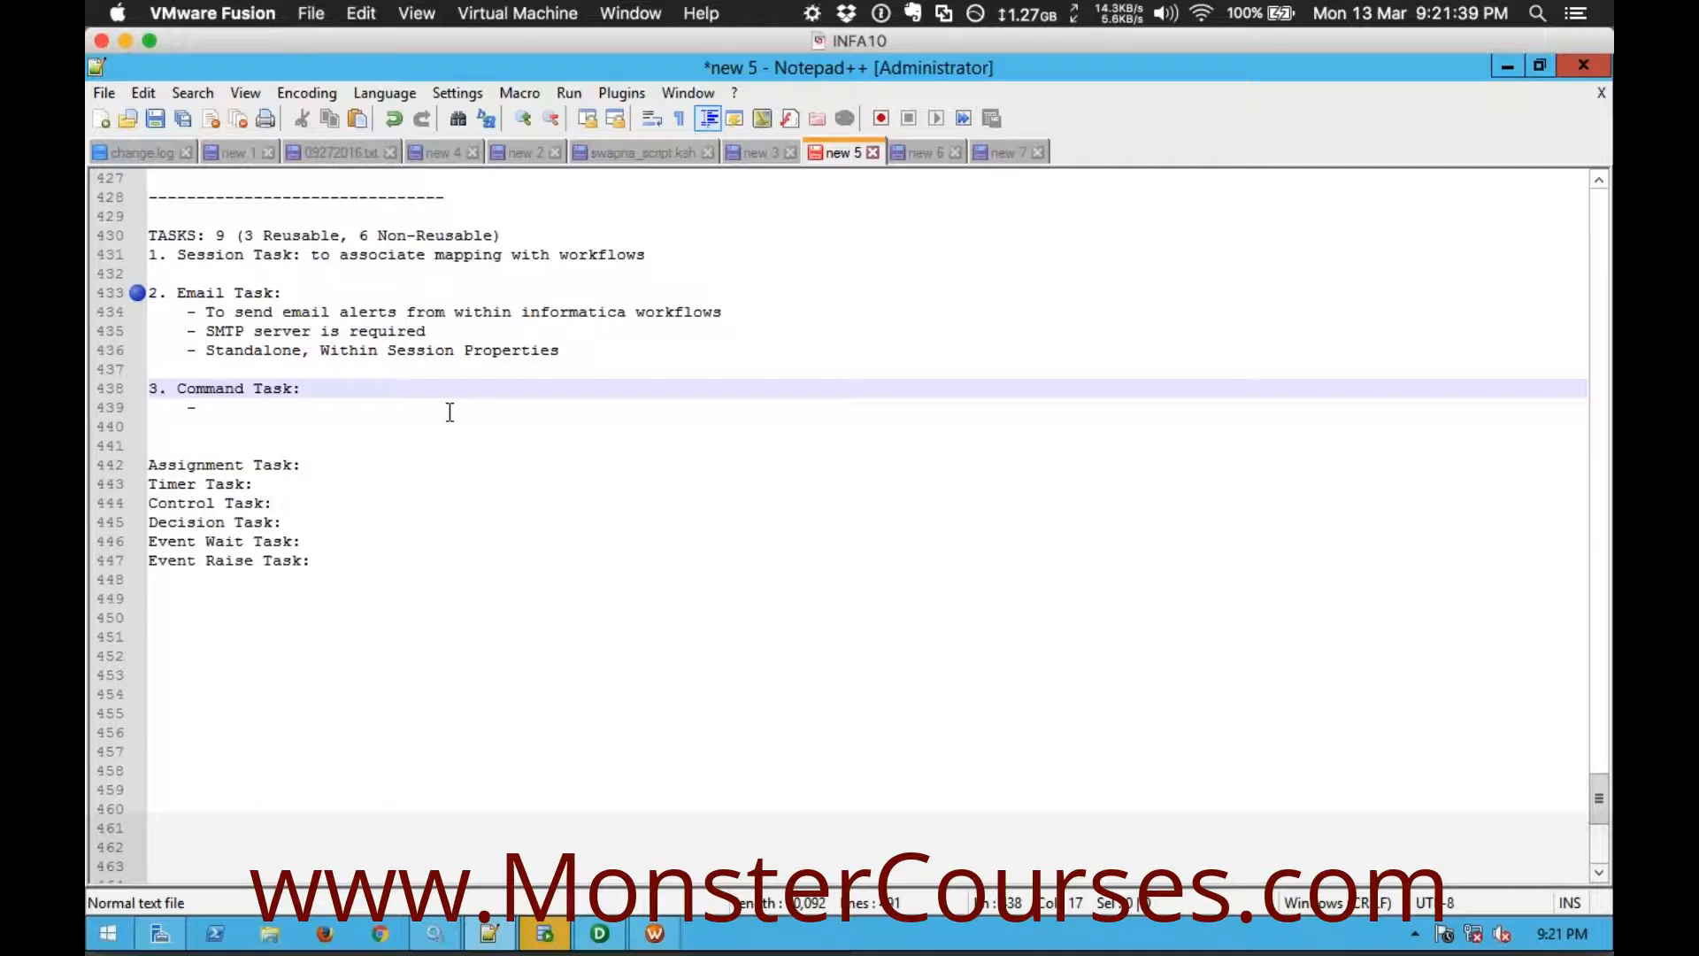
Add the note "Used to run command line arguments" to the empty bullet under Command Task
click(226, 409)
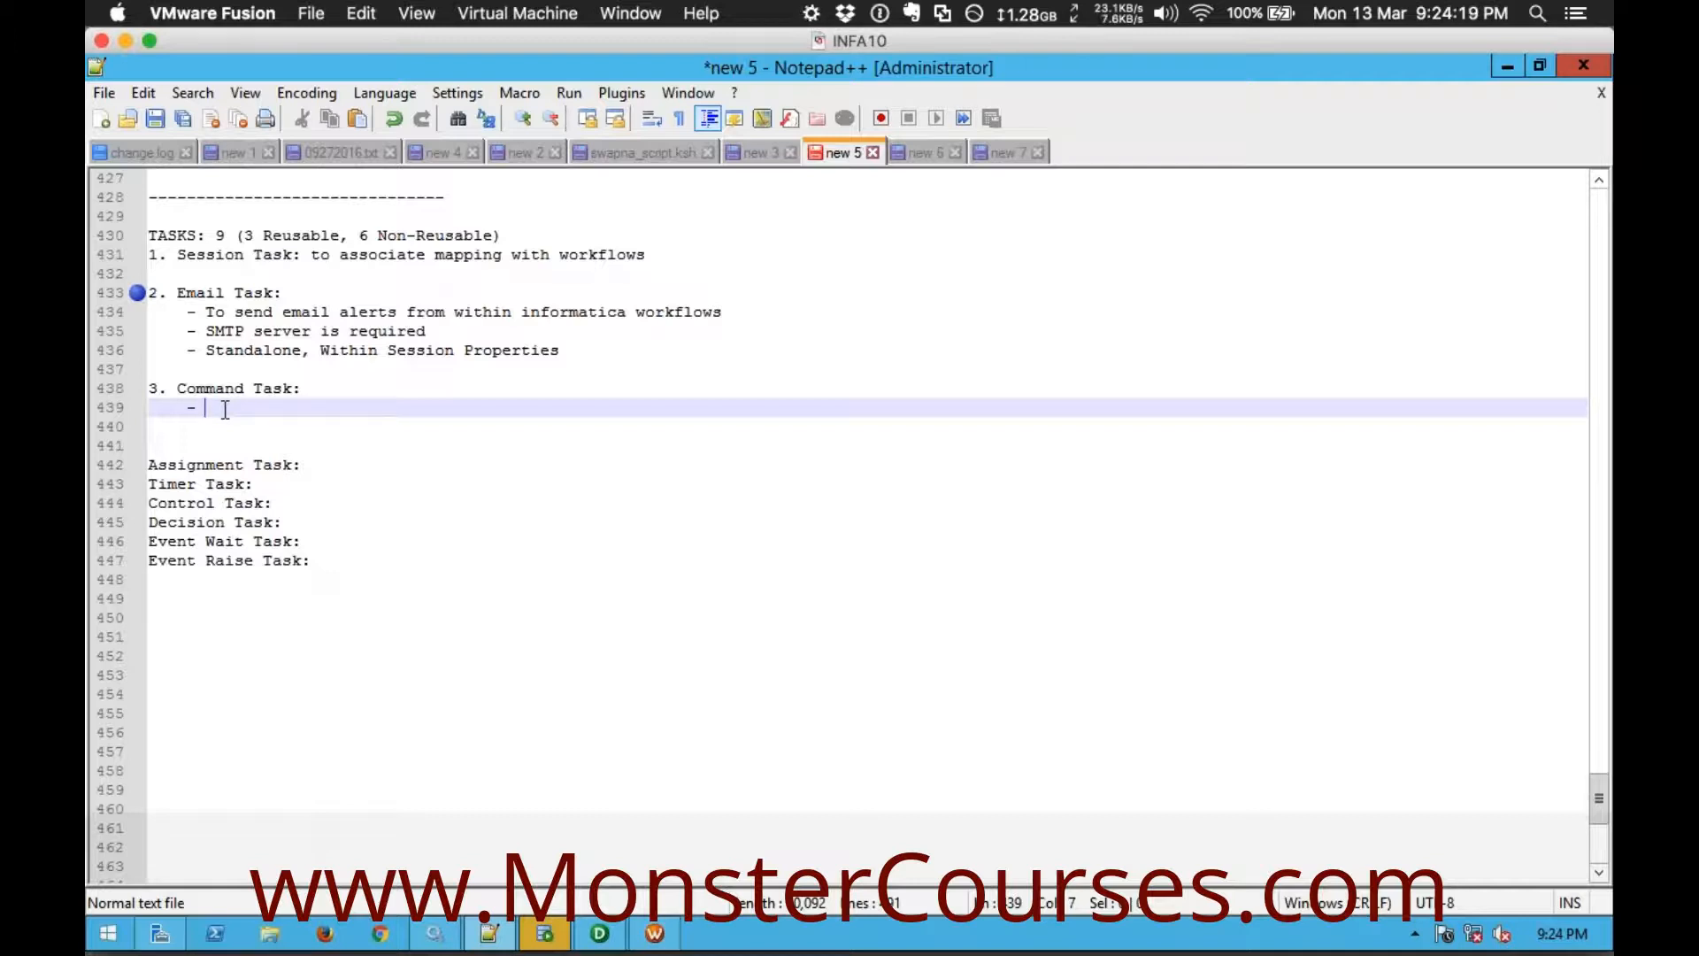
text(Used to )
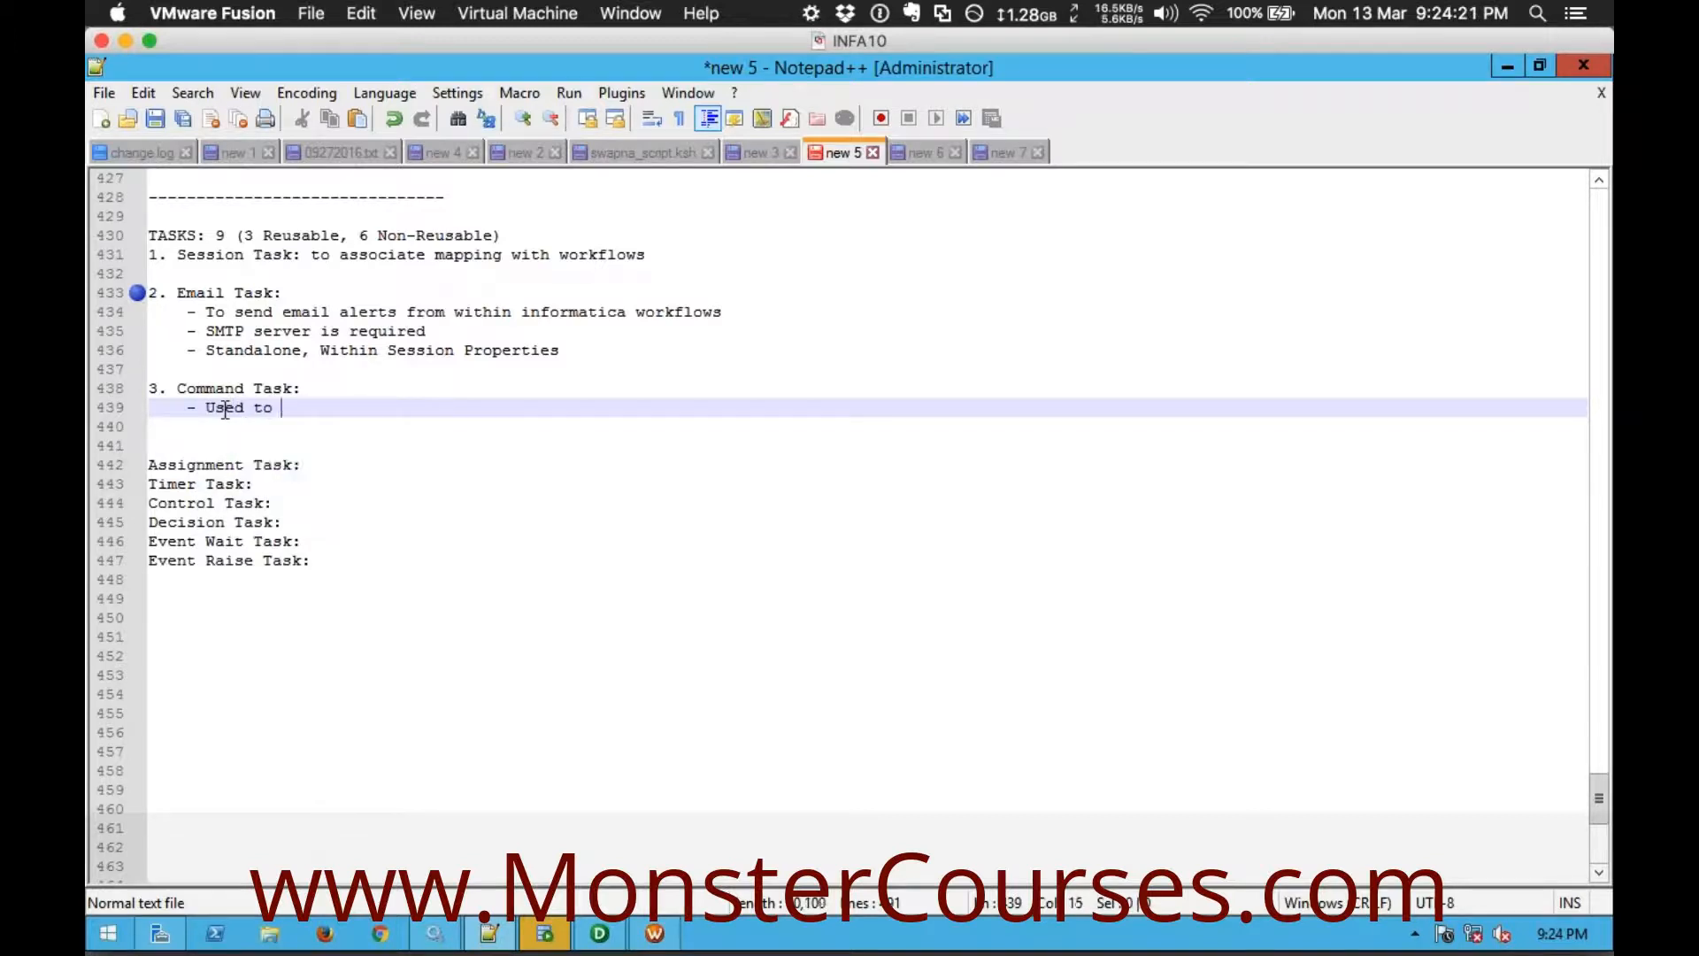
text(run command li)
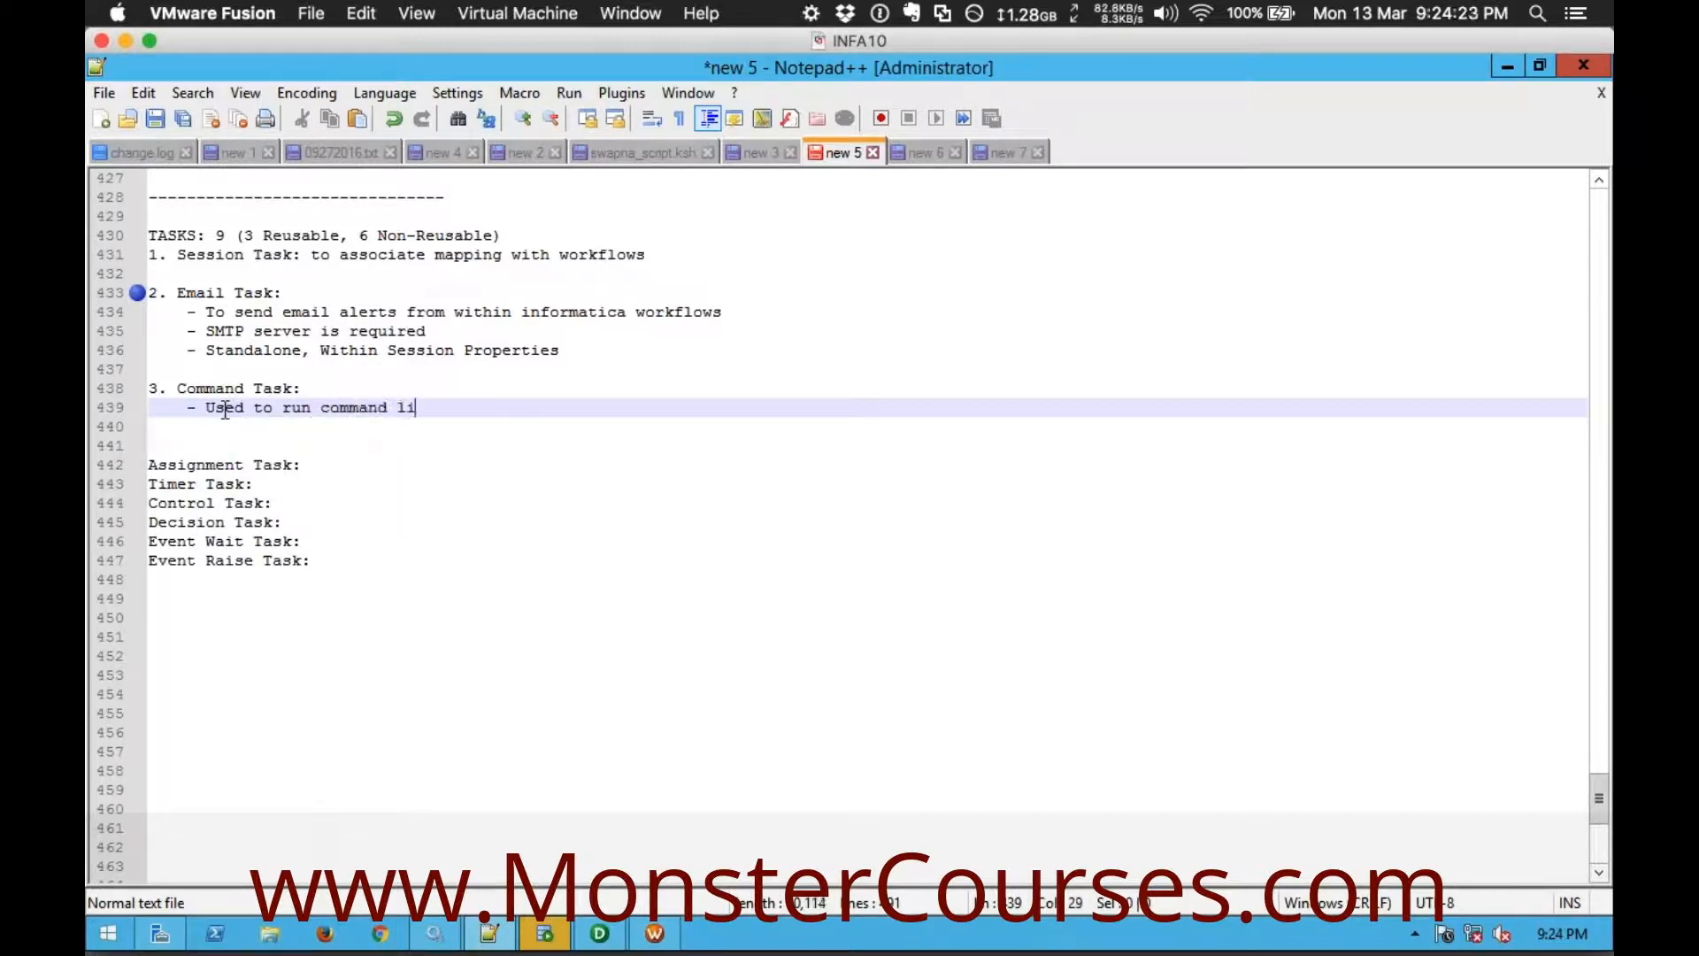
text(ne arguments)
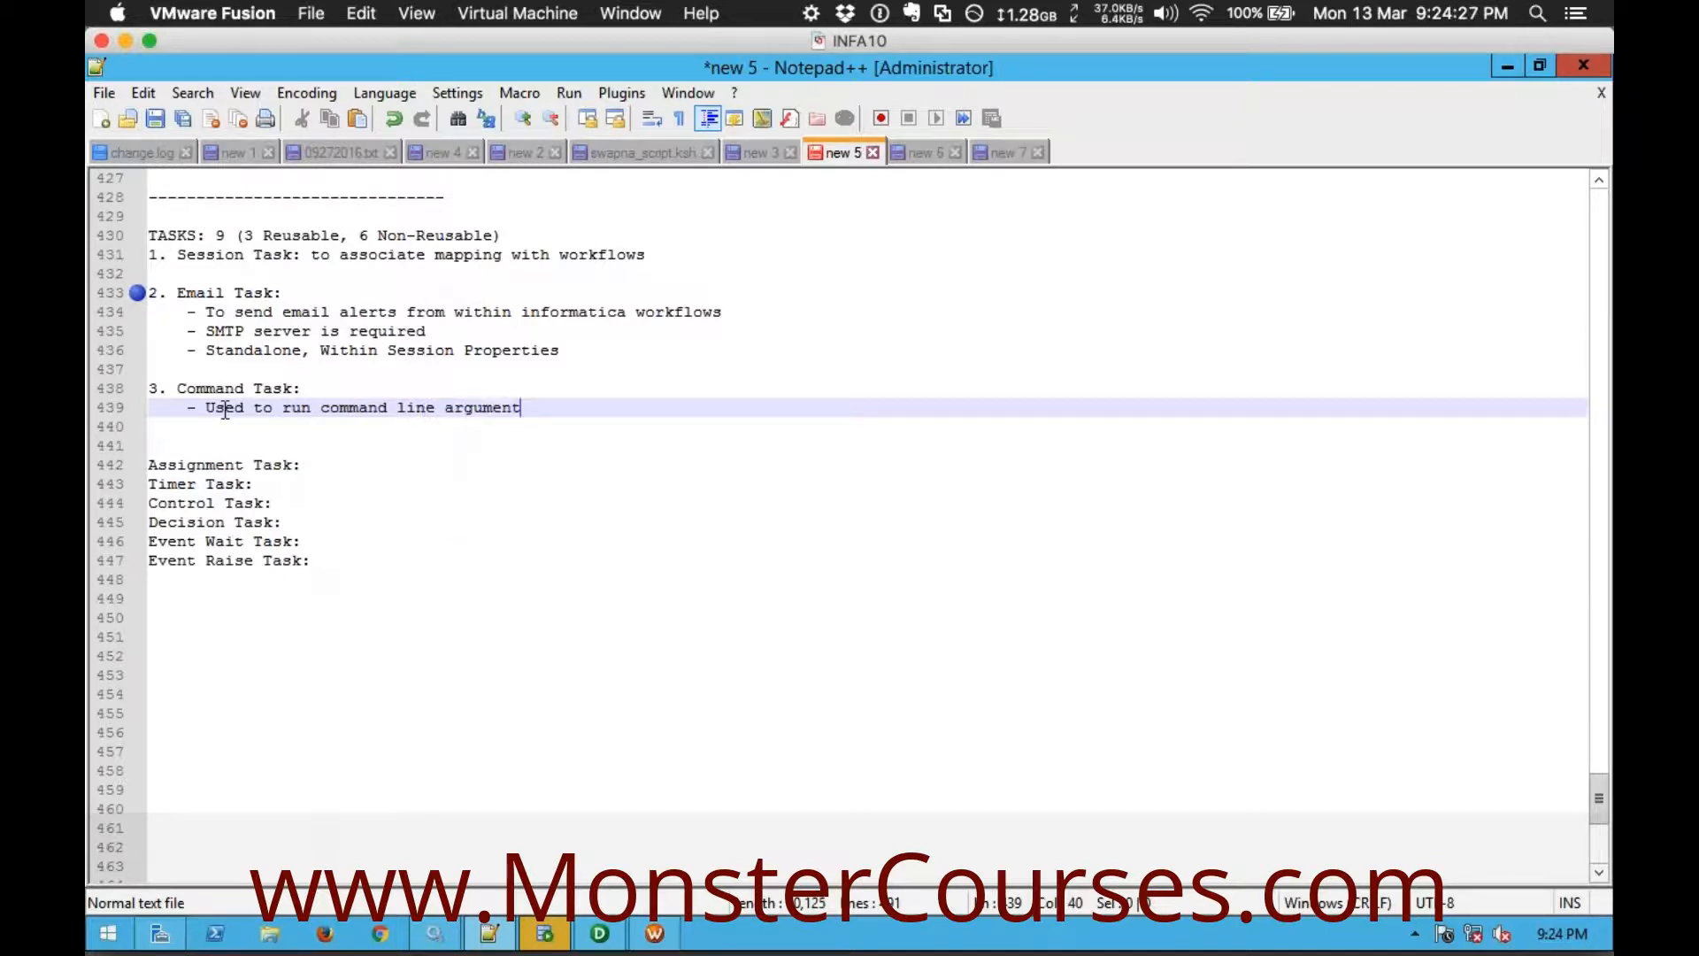
Add a second Command Task bullet reading "Standalone, Within Session Properties"
key(Return)
text(- )
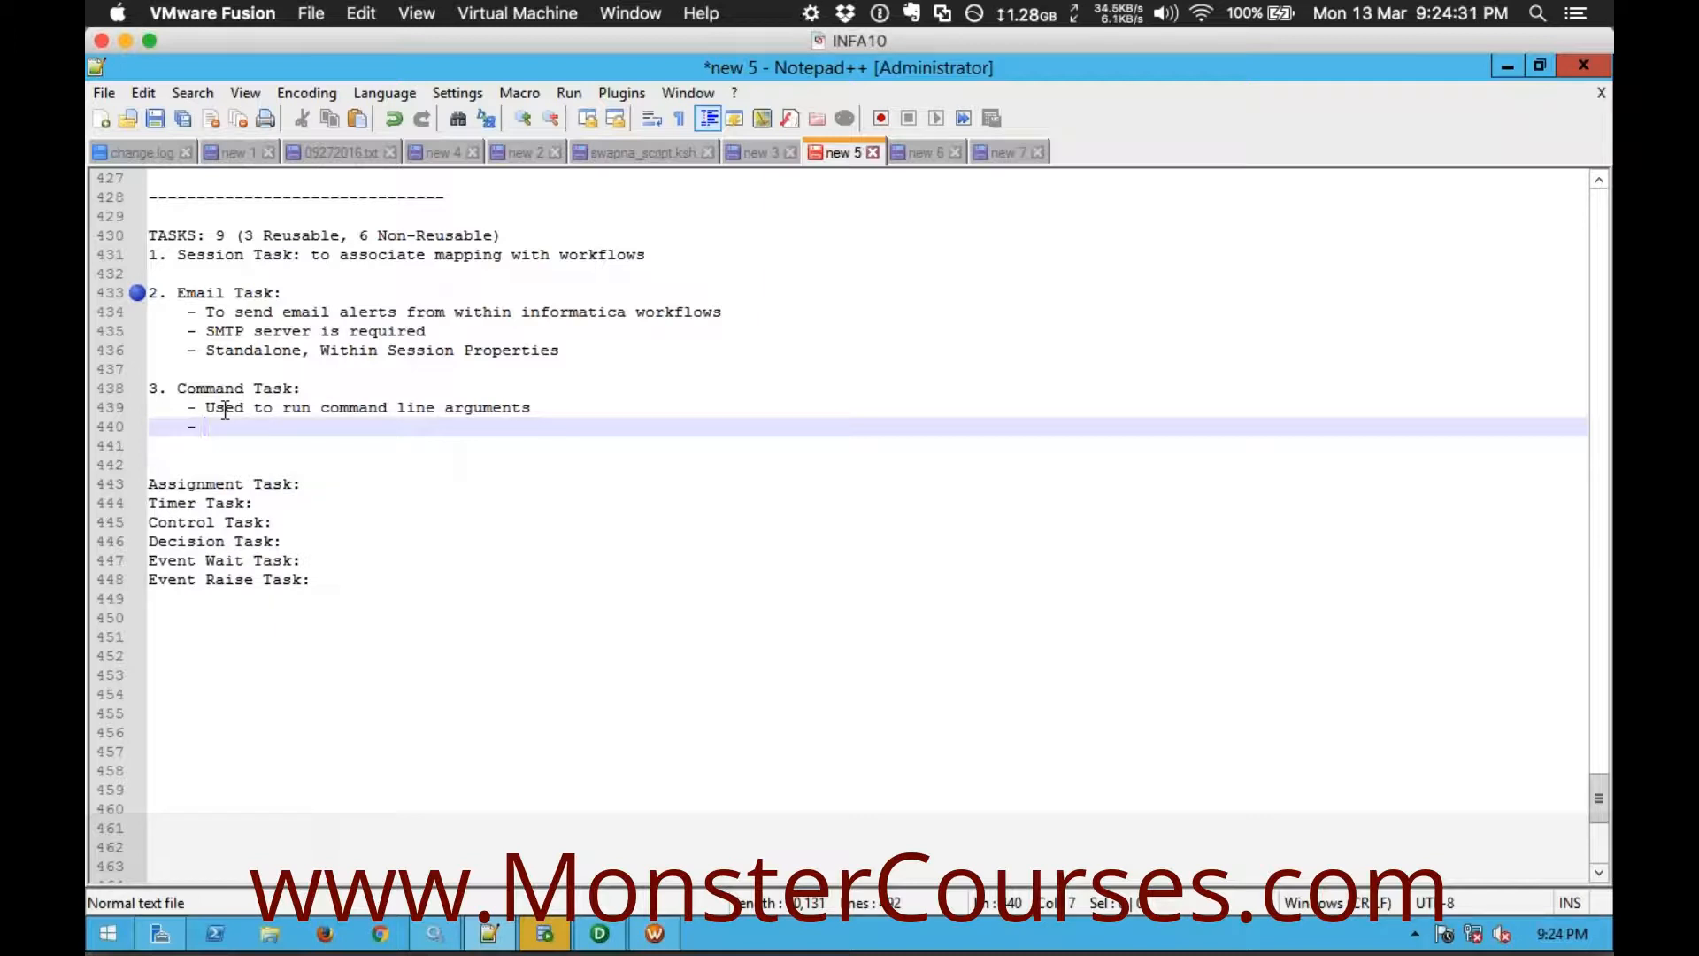
text(Sta)
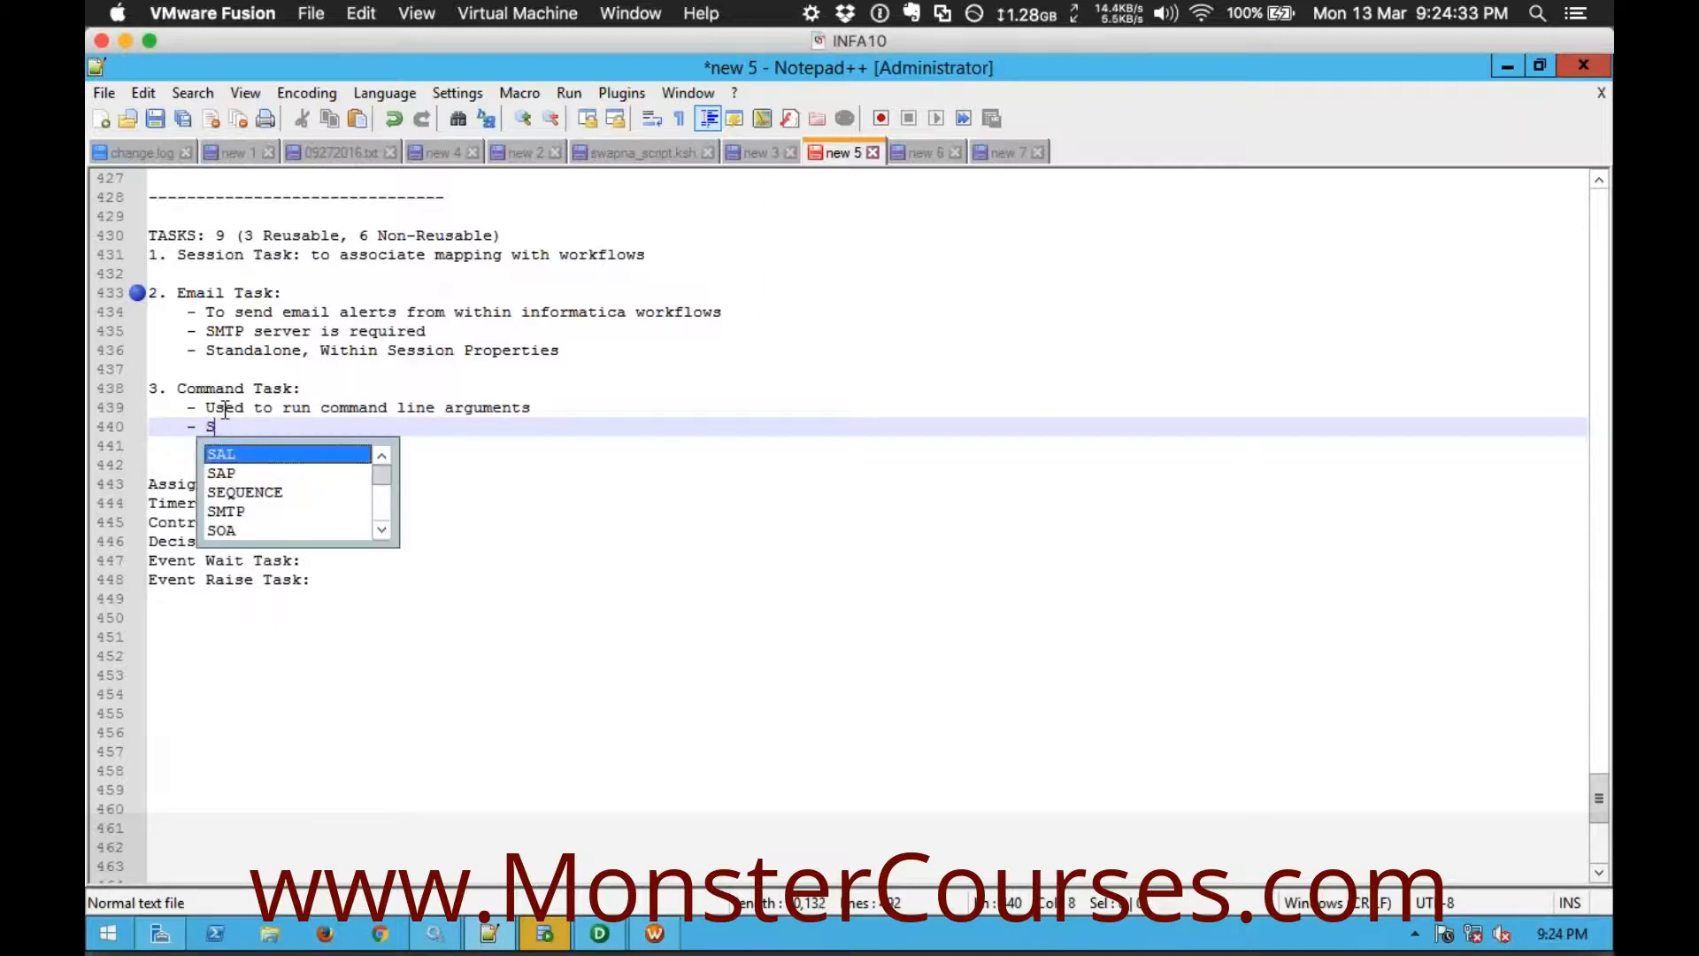
key(Return)
text(, )
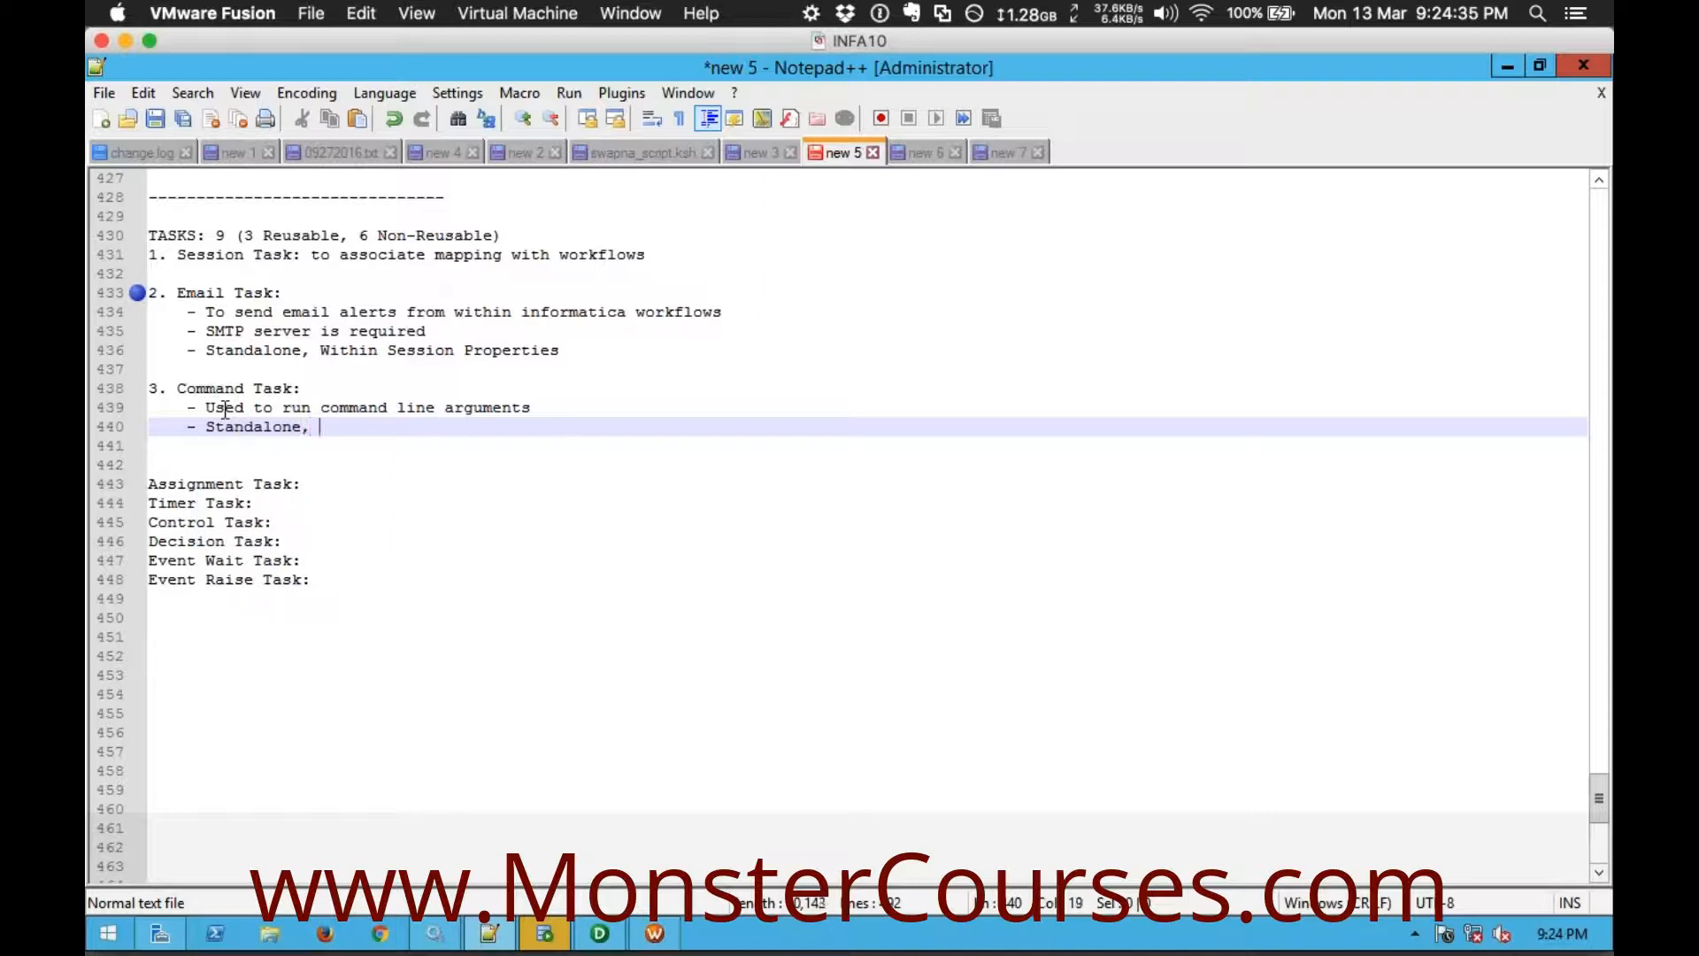
text(Within Ses)
key(Return)
text(Pro)
key(Return)
Add a third Command Task bullet reading "DOS/Shell"
key(Return)
text(-)
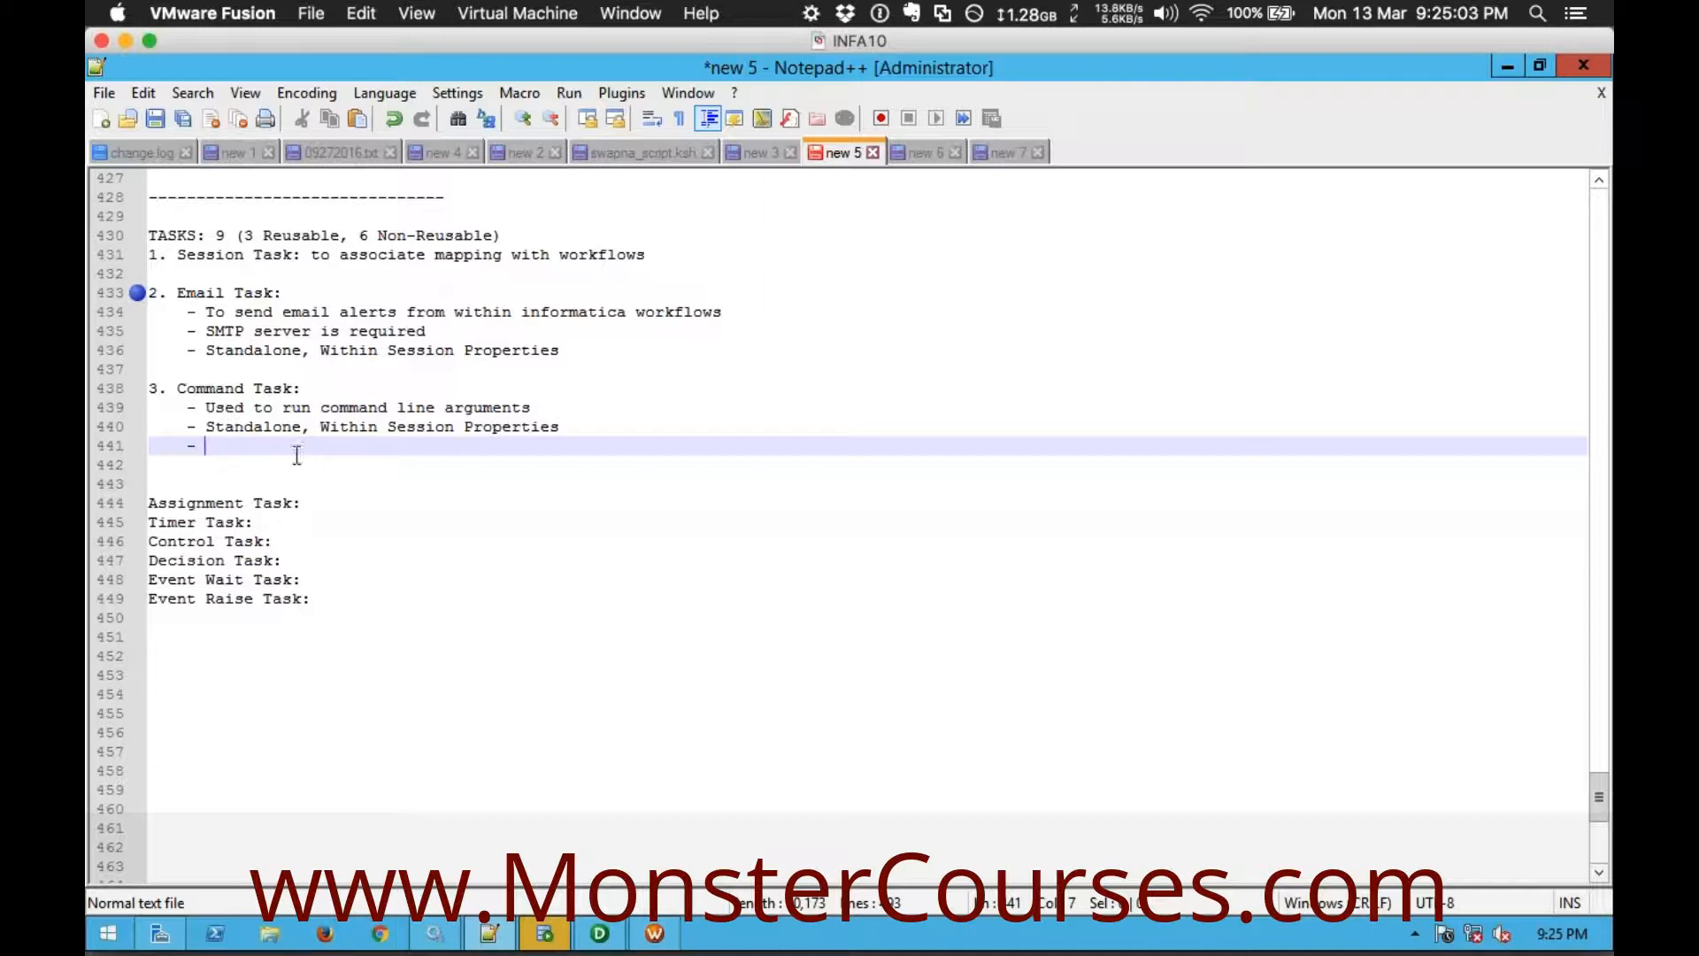
click(657, 936)
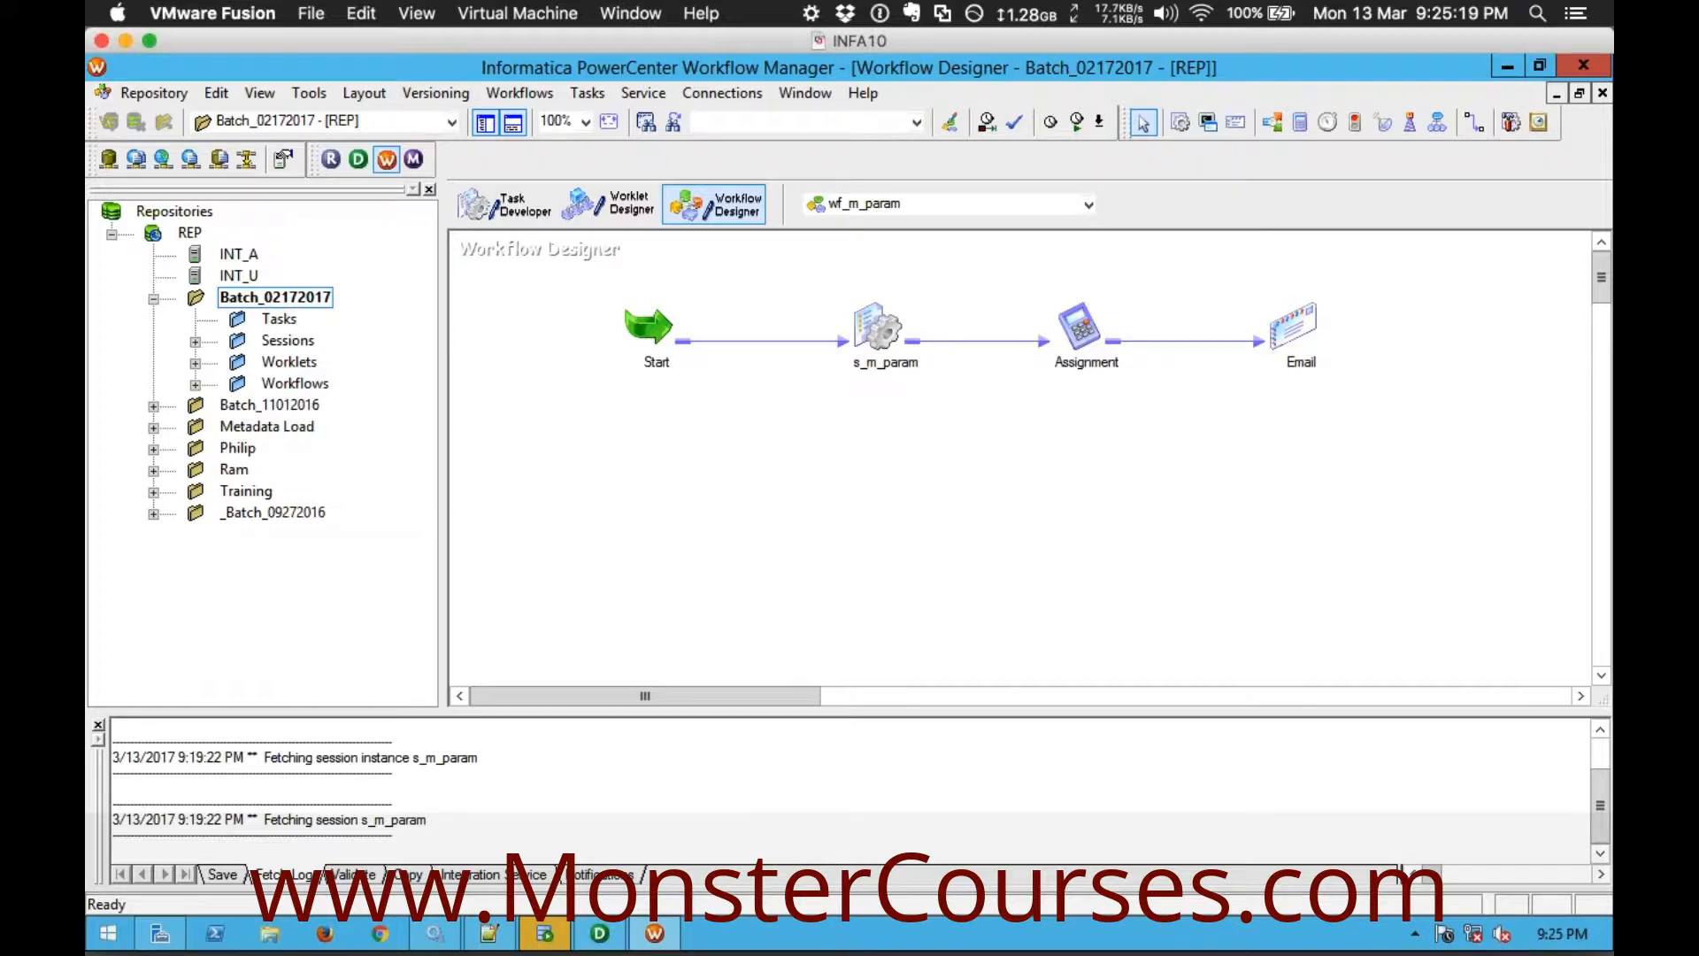
click(497, 933)
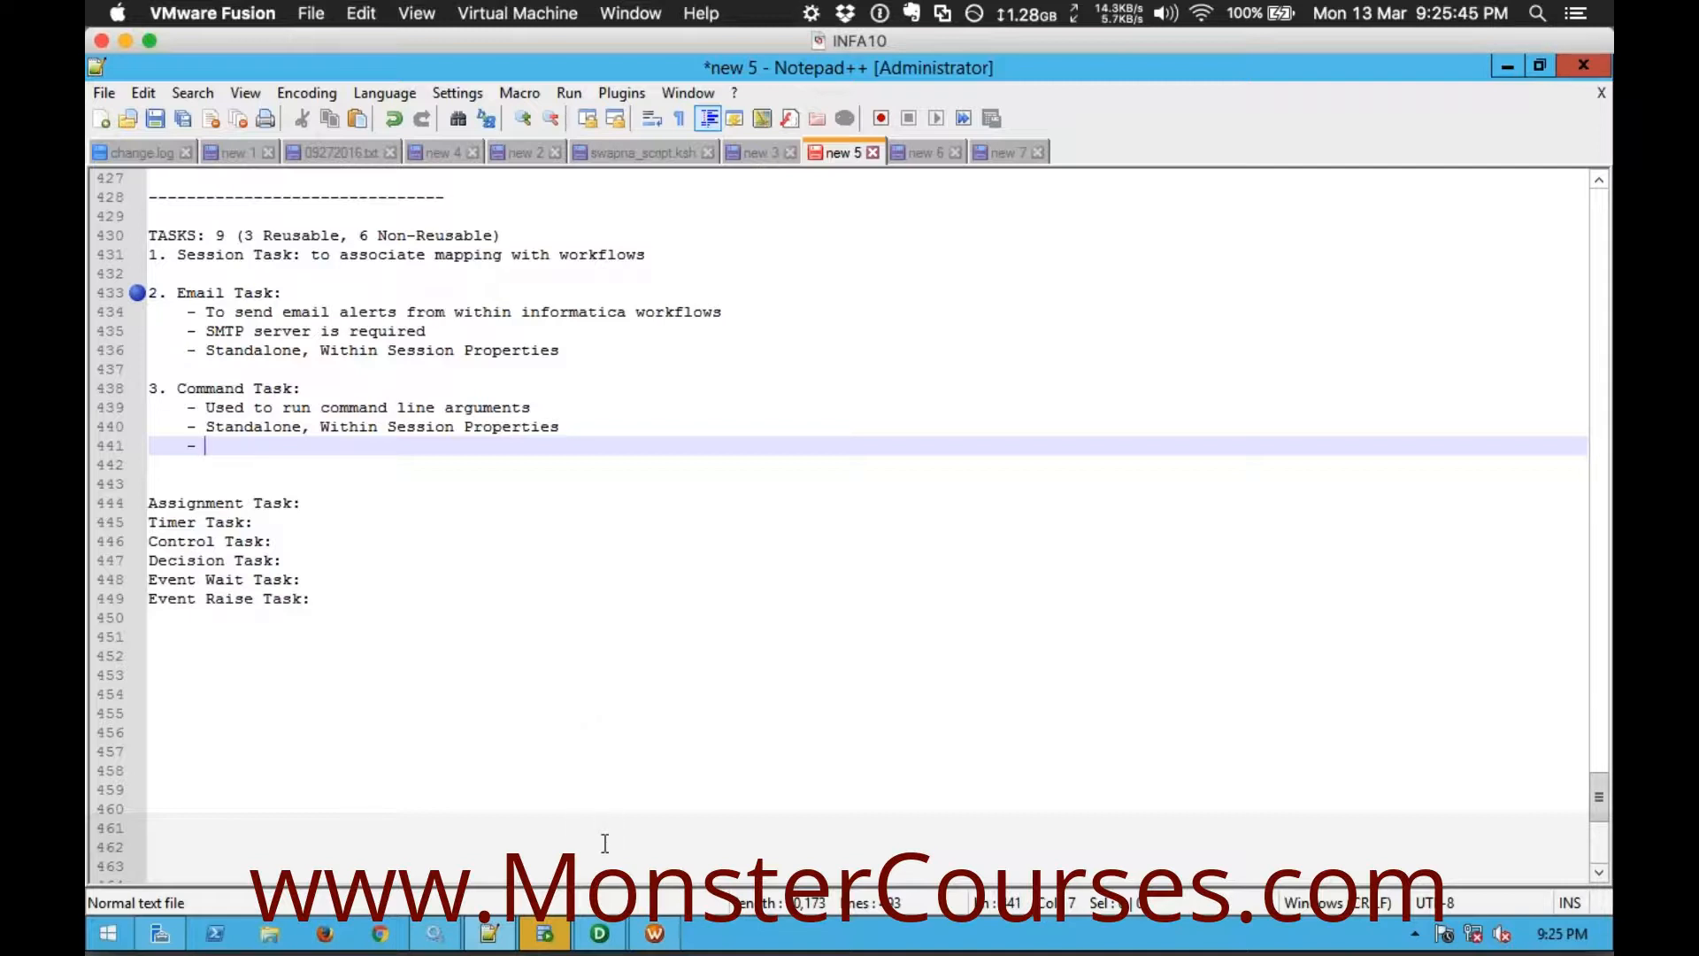
click(655, 933)
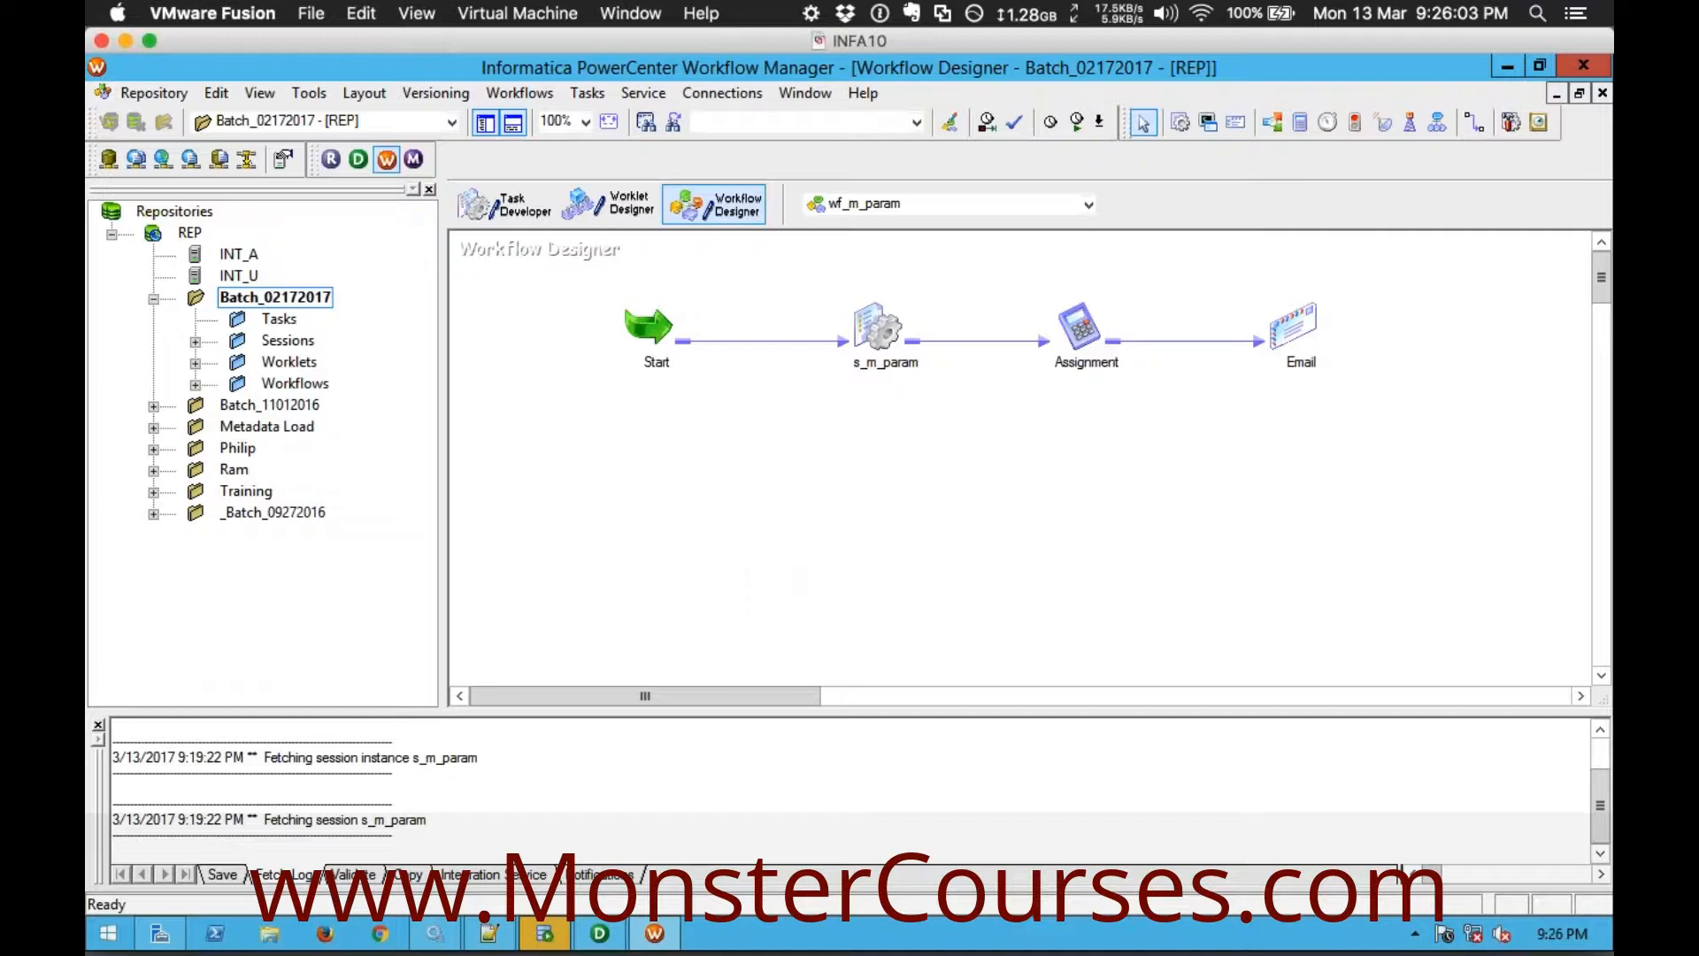
click(489, 933)
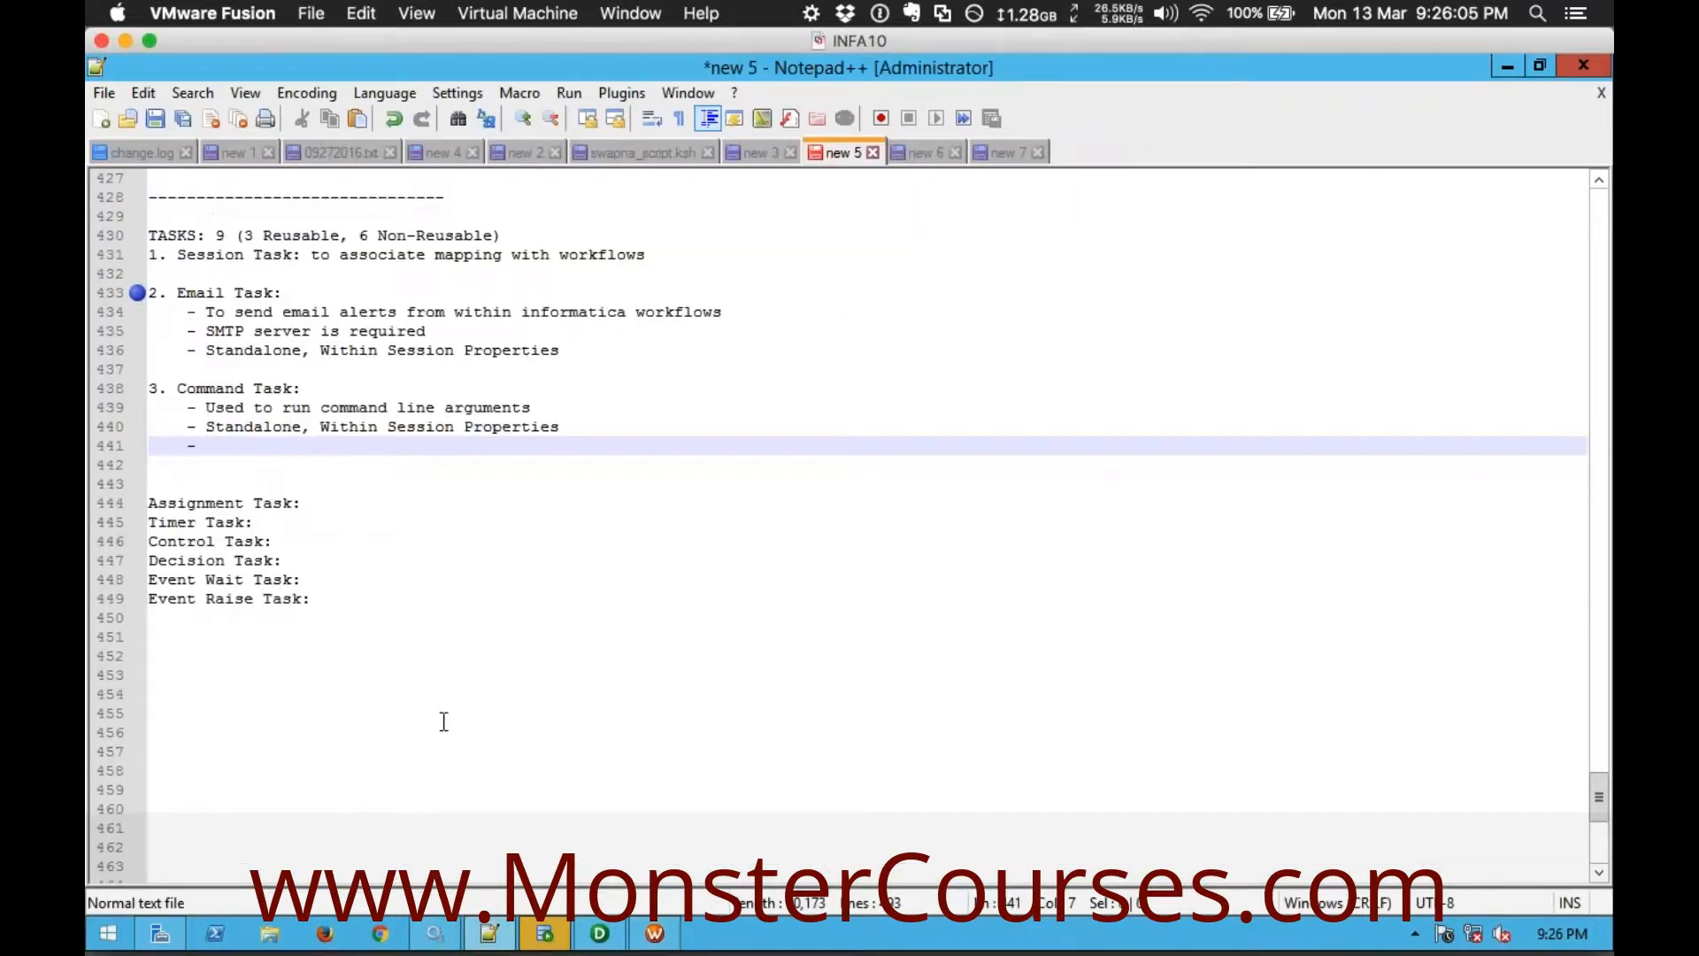
text(DOS/Shell)
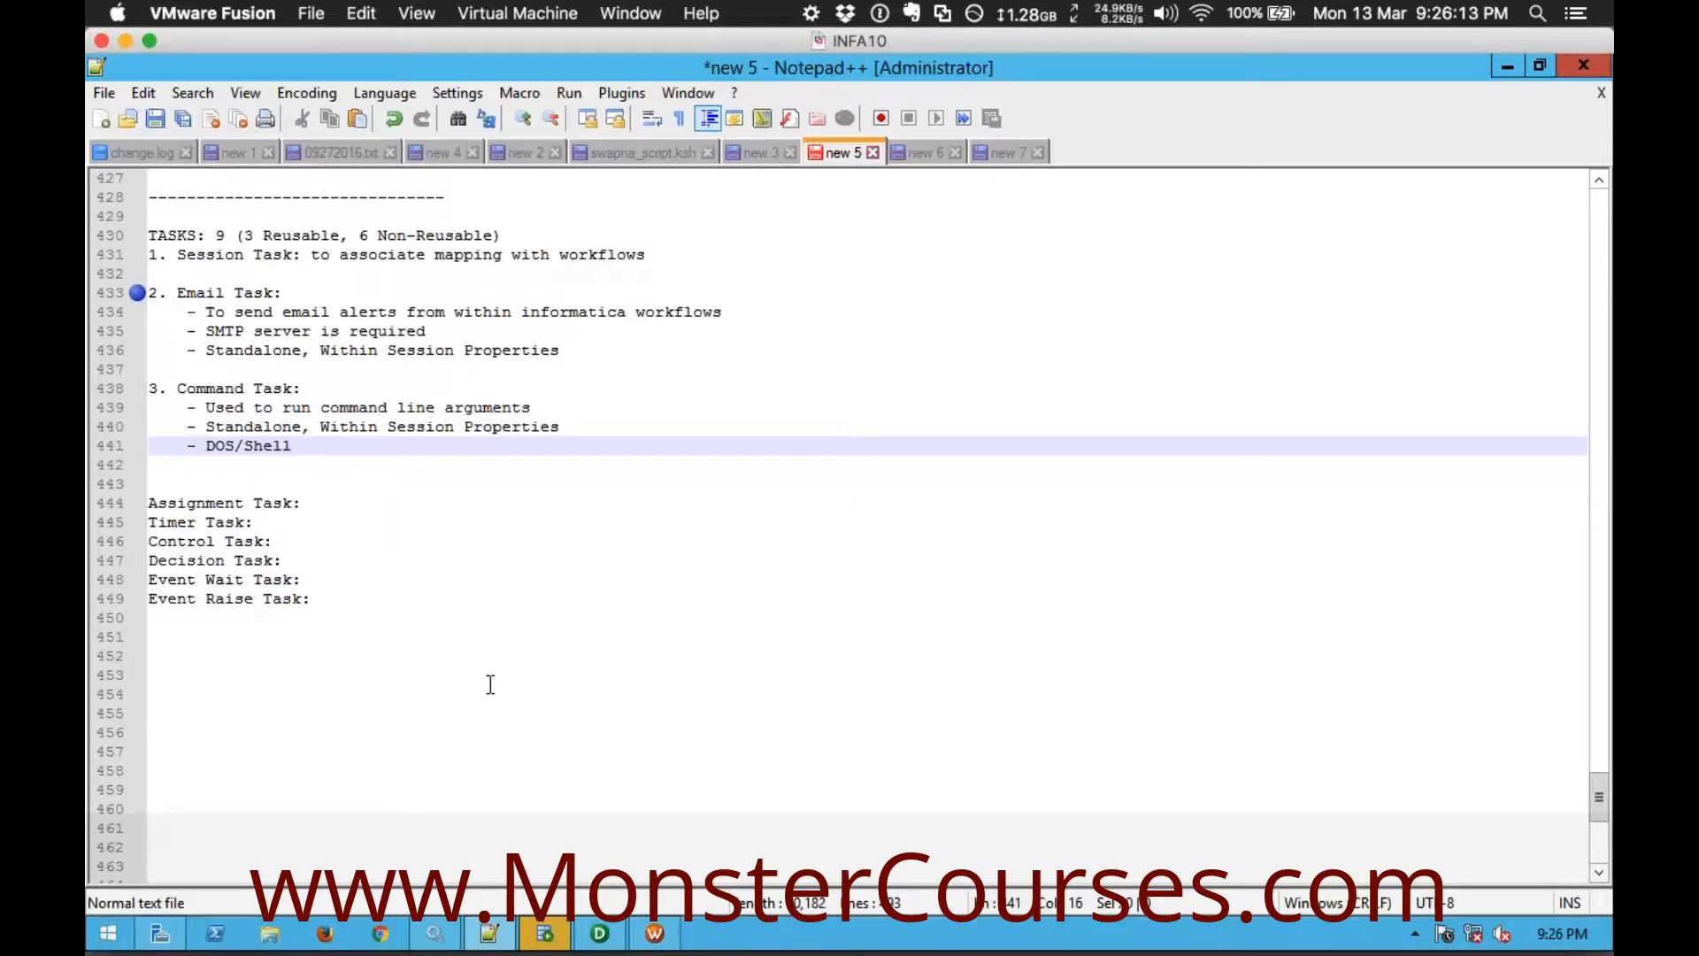
In Informatica PowerCenter Workflow Manager, create a workflow named wf_Tasks and move its Start task lower on the canvas
click(655, 933)
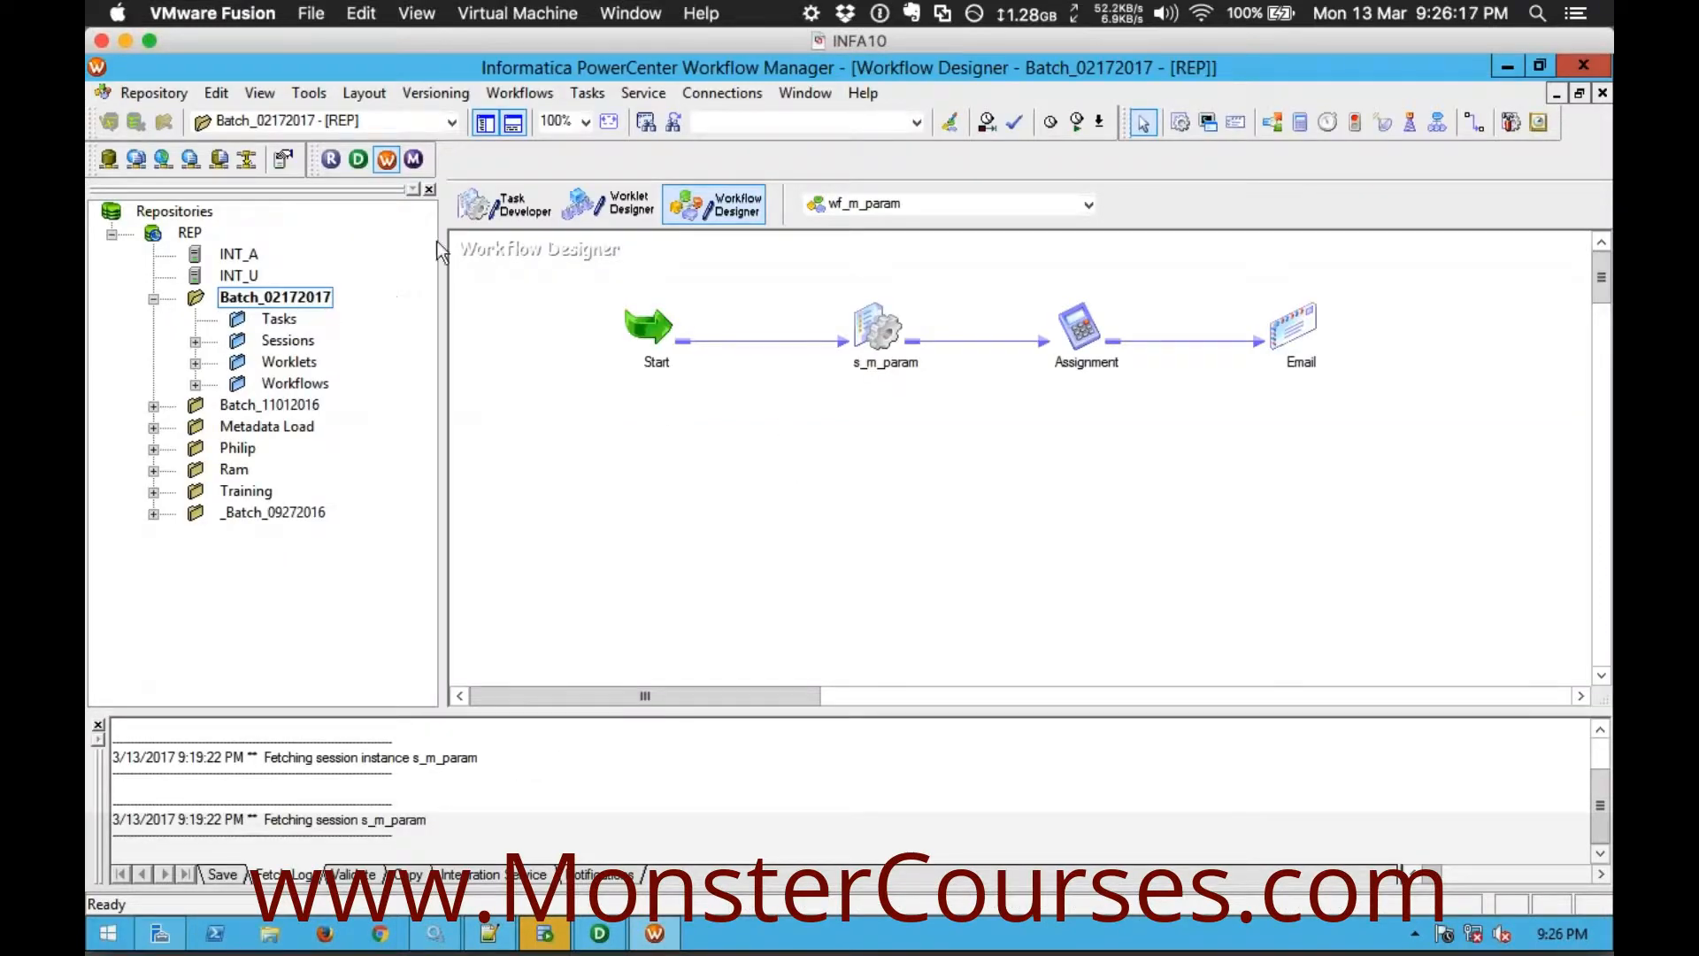
click(507, 94)
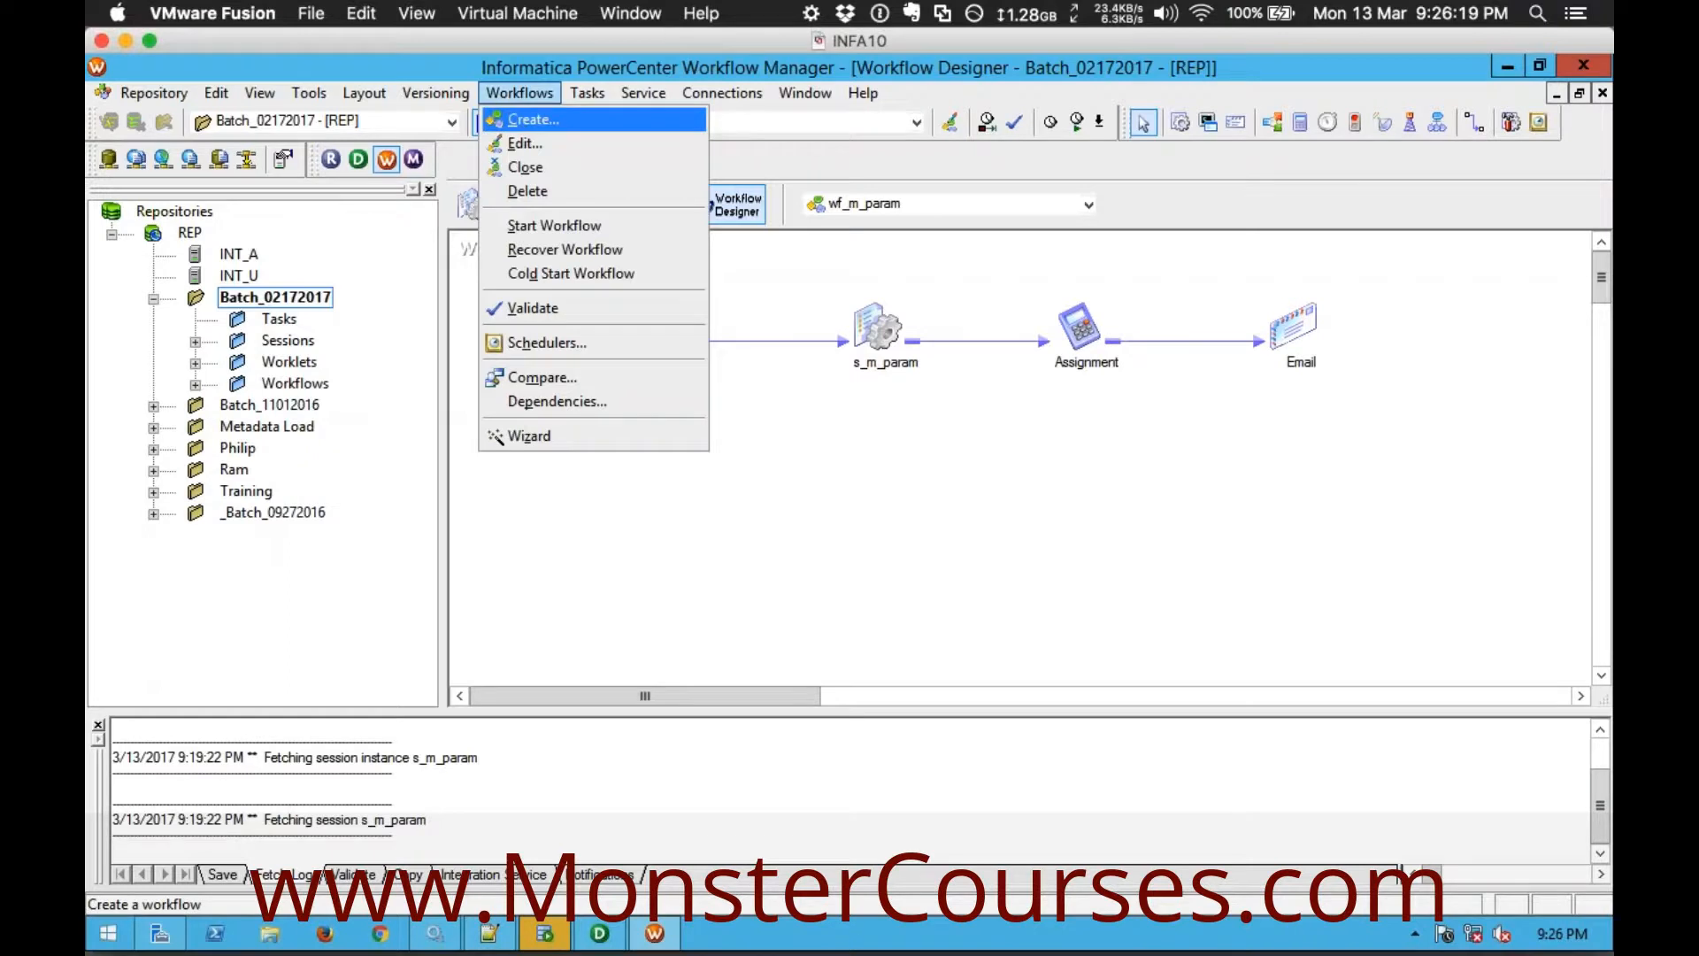
click(522, 119)
text(wf_Tasks)
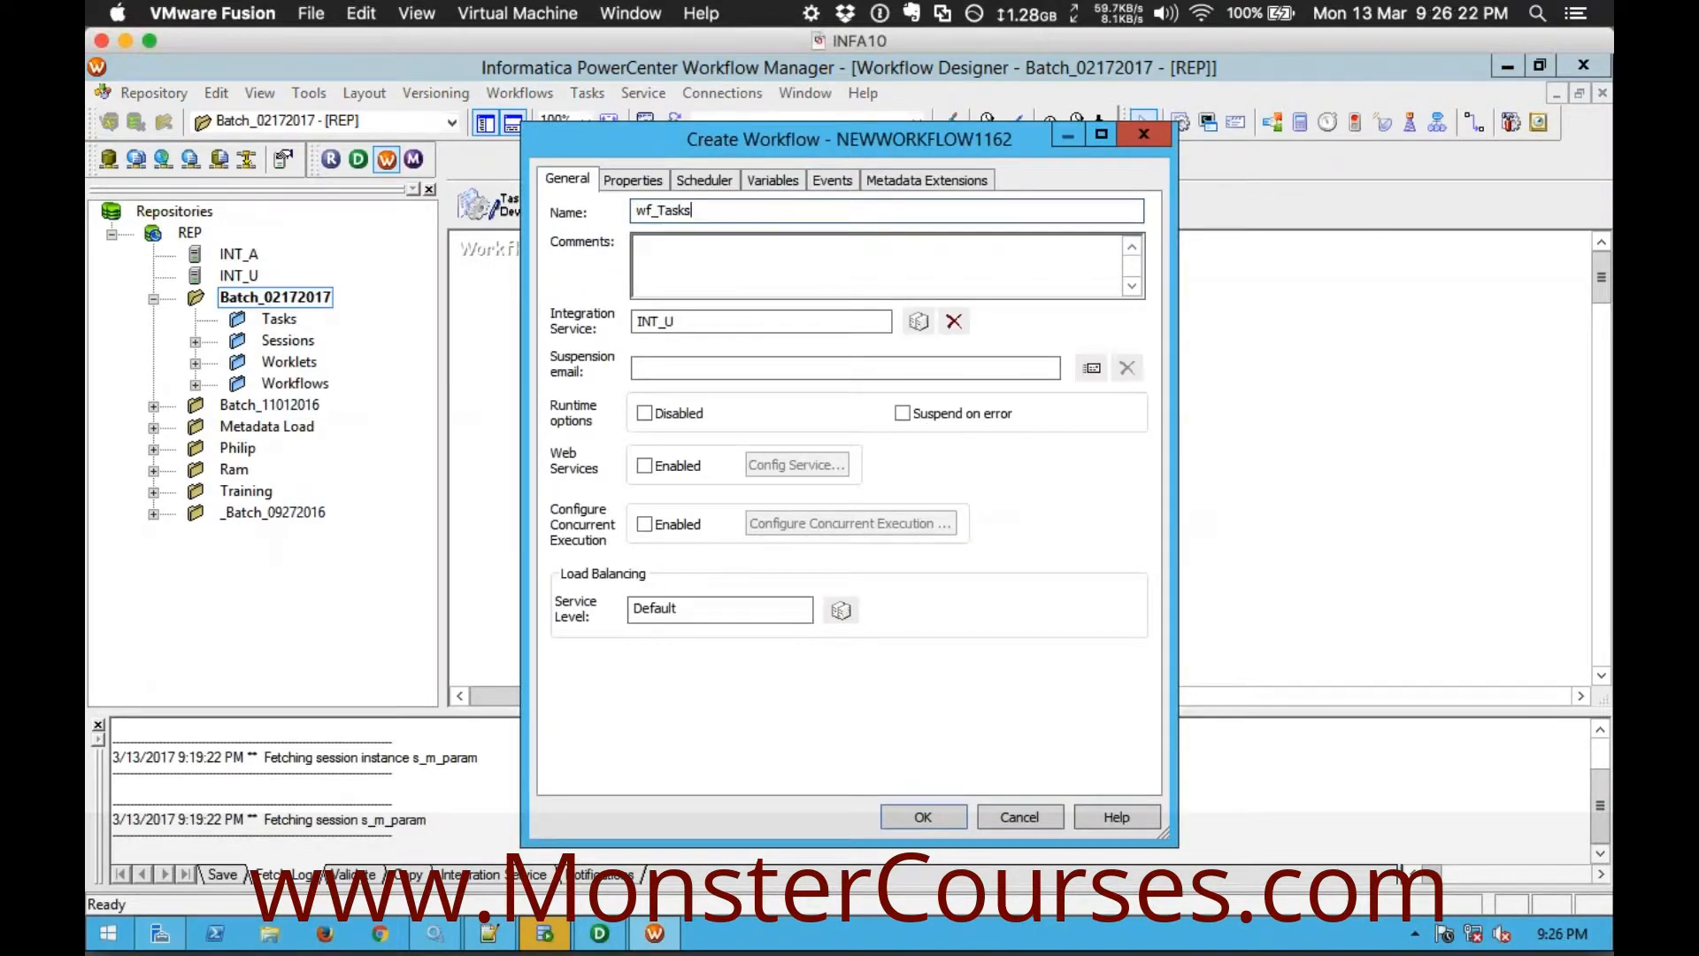
key(Return)
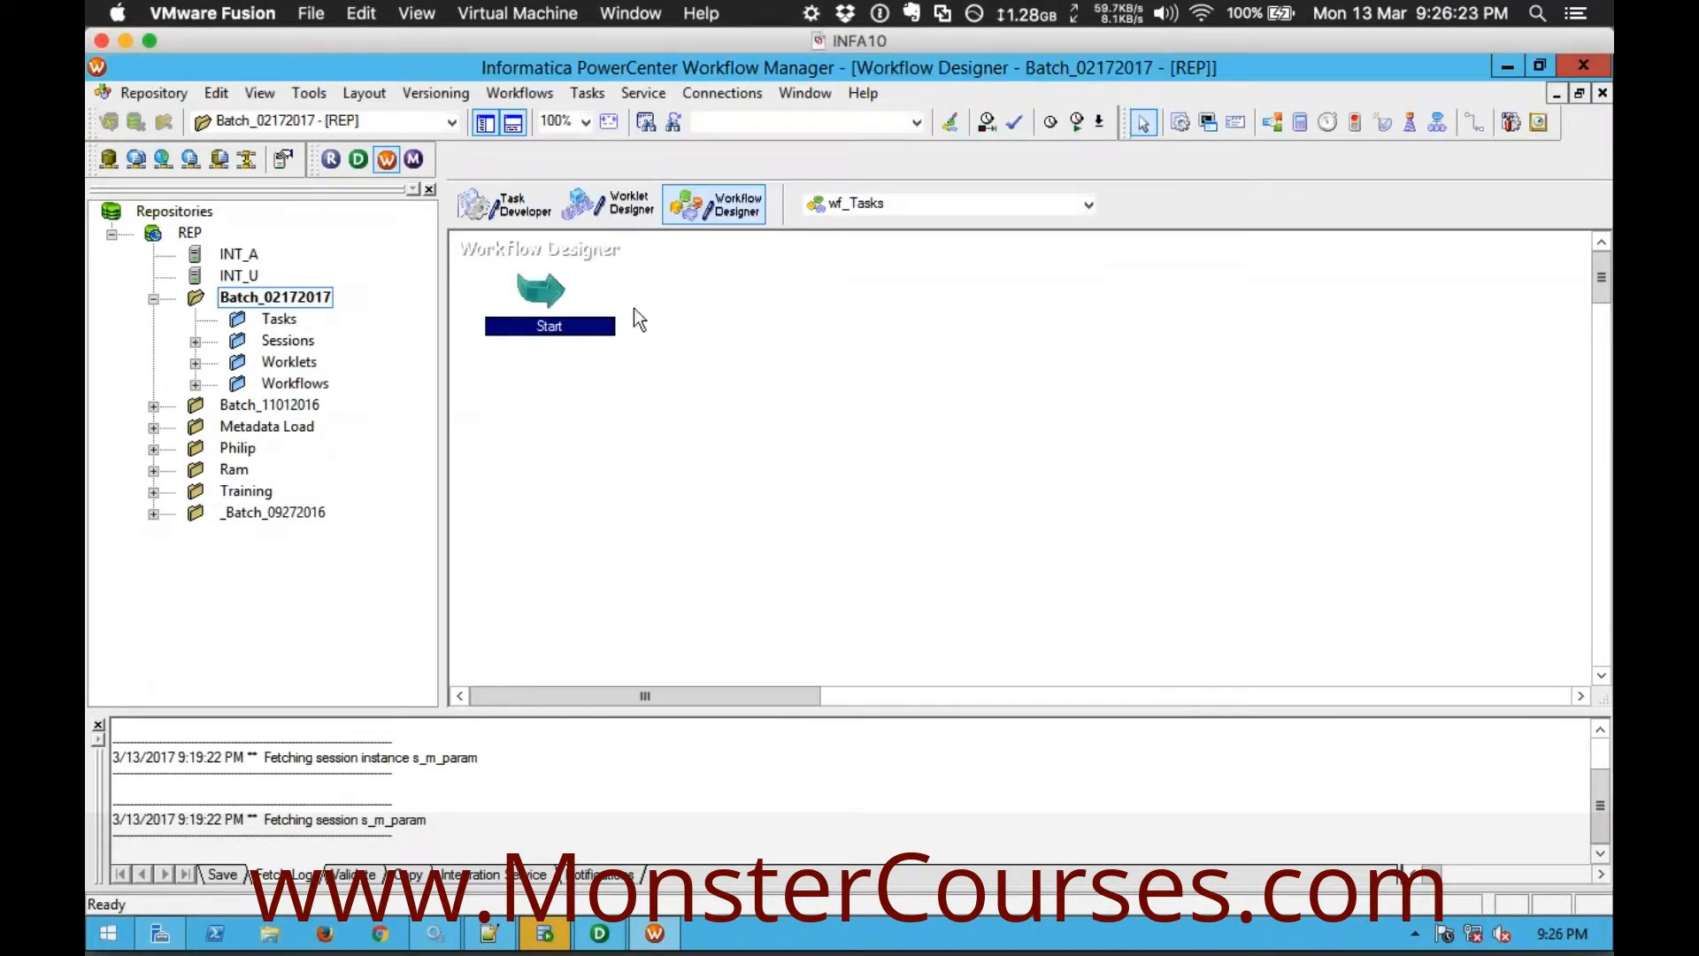
drag(544, 295, 595, 474)
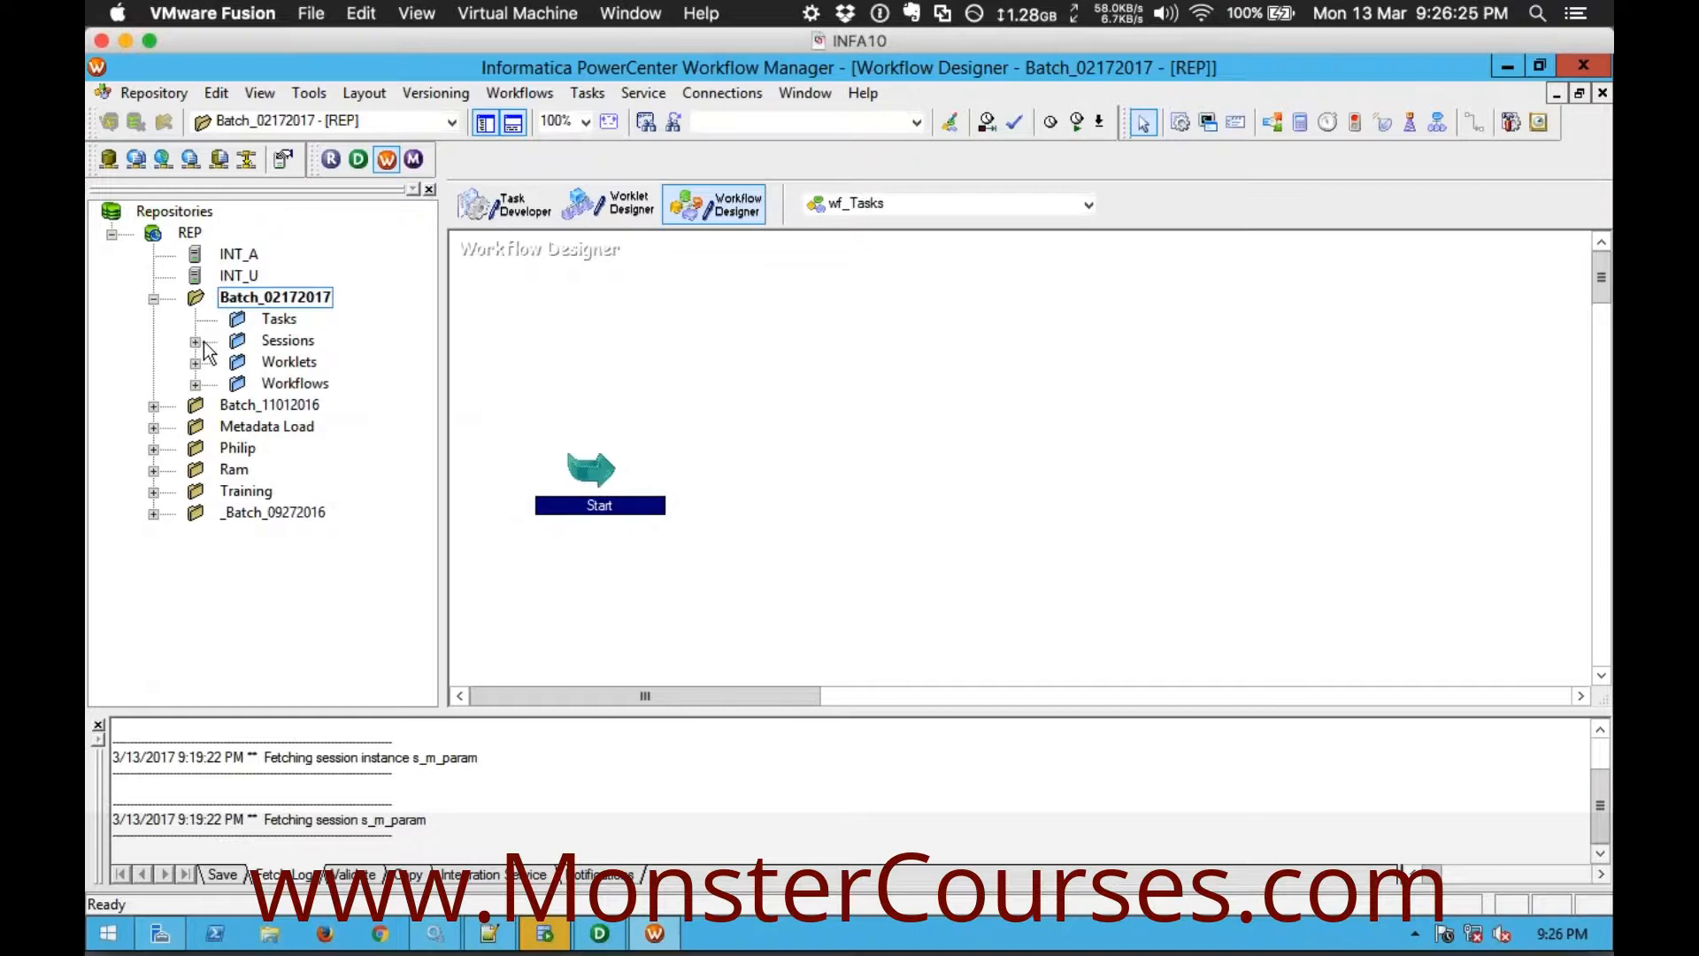
Look through the Sessions, Worklets and Workflows folders of Batch_02172017
click(195, 342)
click(196, 343)
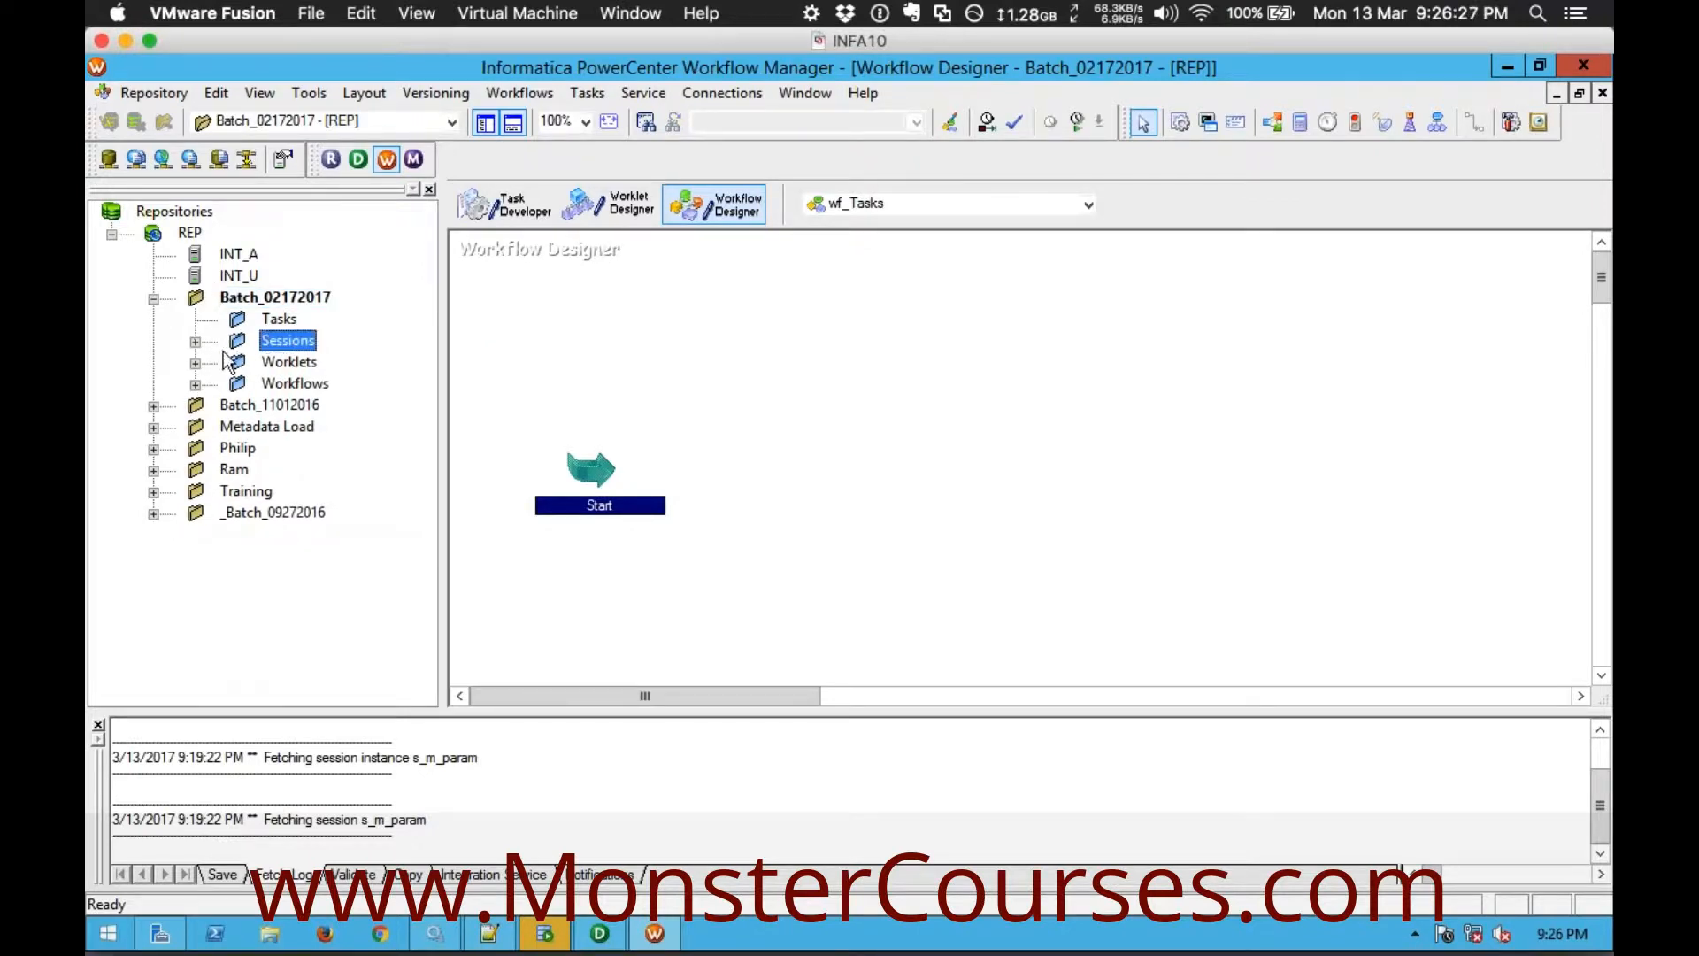
click(196, 364)
click(196, 363)
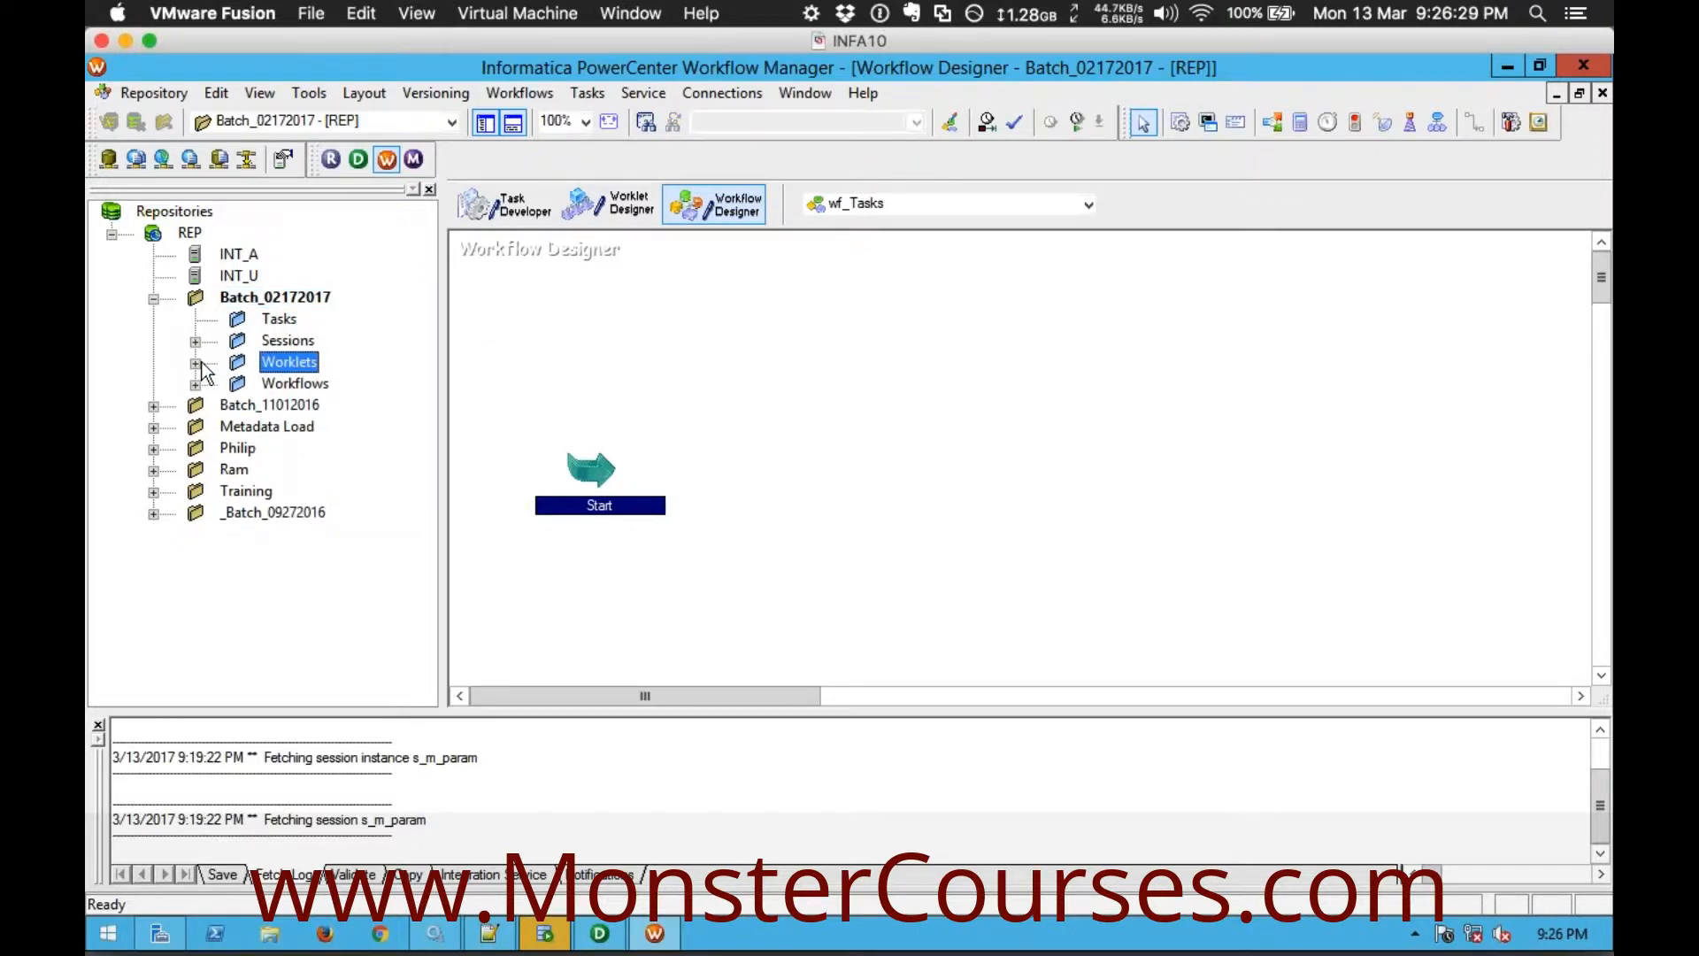
click(195, 406)
click(690, 375)
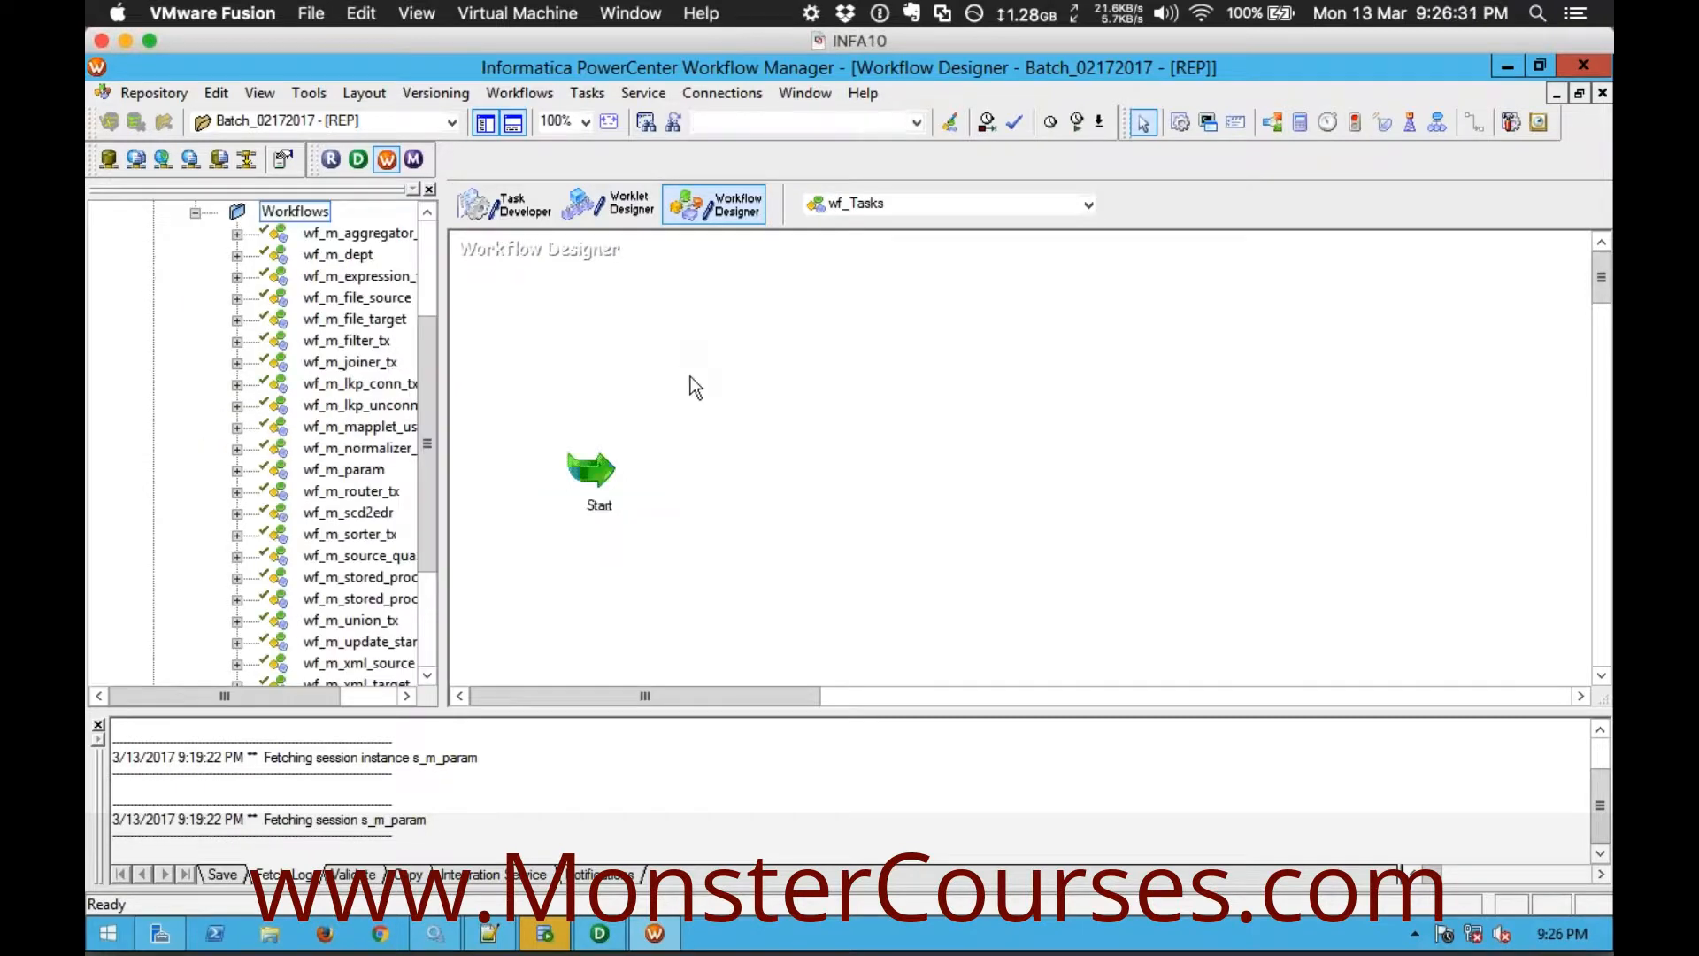
Add a session task to wf_Tasks and associate it with the m_file_source mapping
click(1181, 123)
click(790, 469)
click(670, 472)
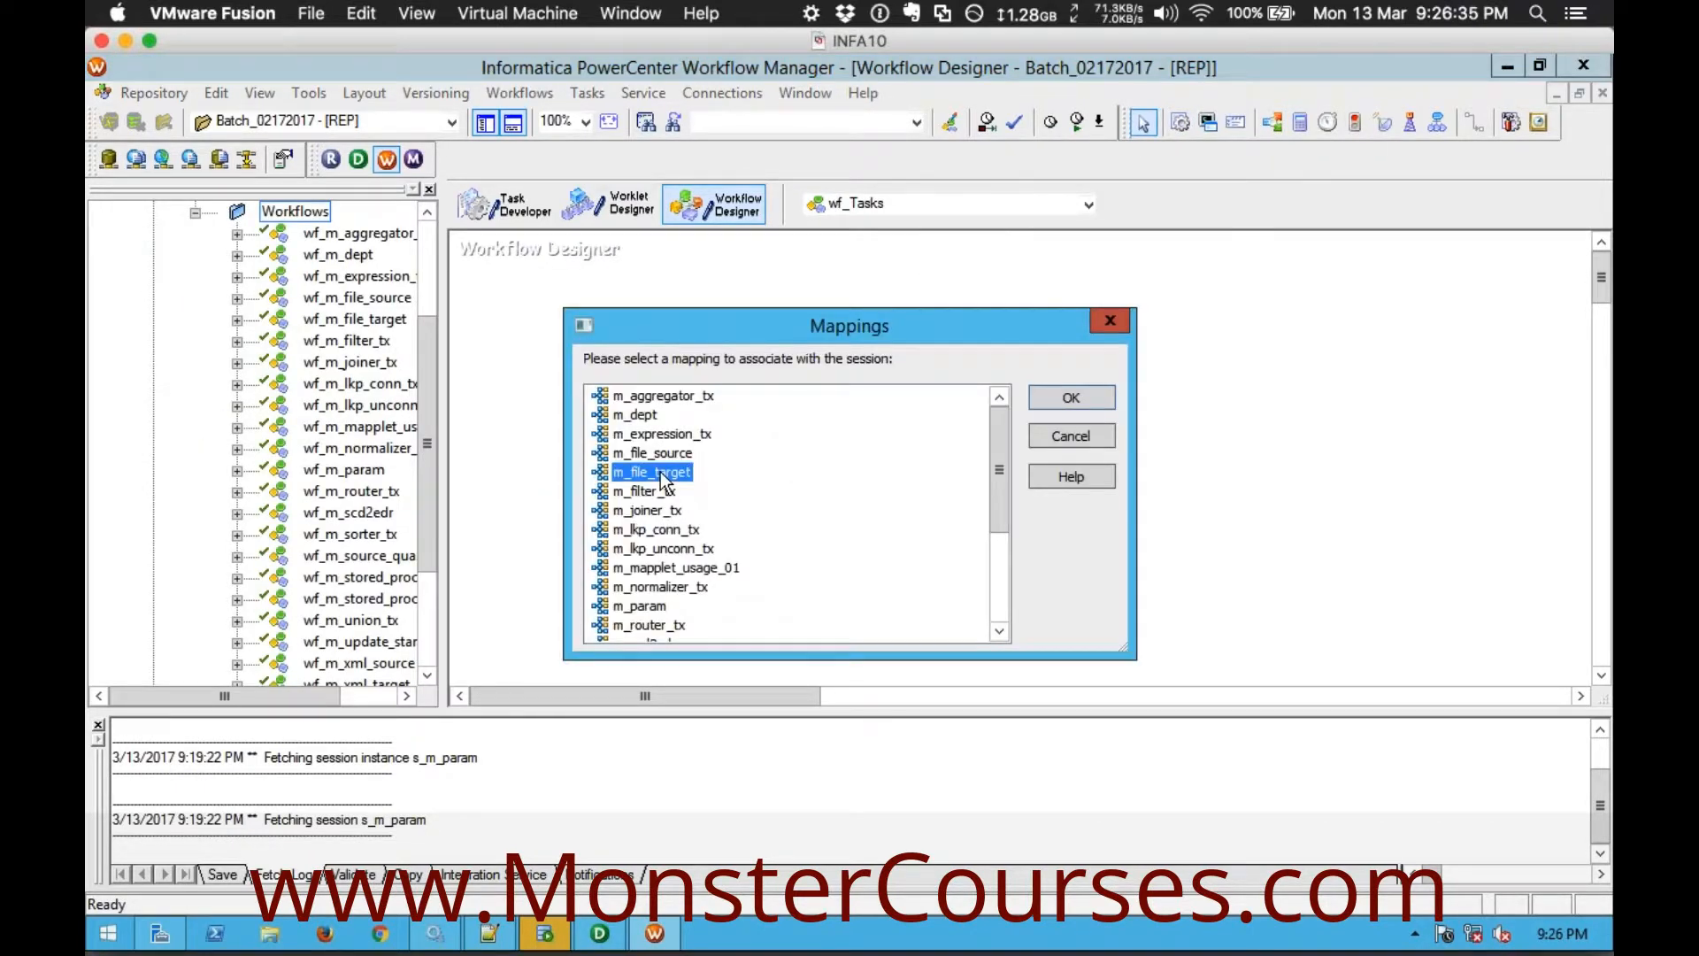
click(1071, 398)
Arrange the Start task and the s_m_file_source session roughly level, leaving a wide gap between them
drag(603, 464, 589, 349)
drag(876, 485, 1008, 374)
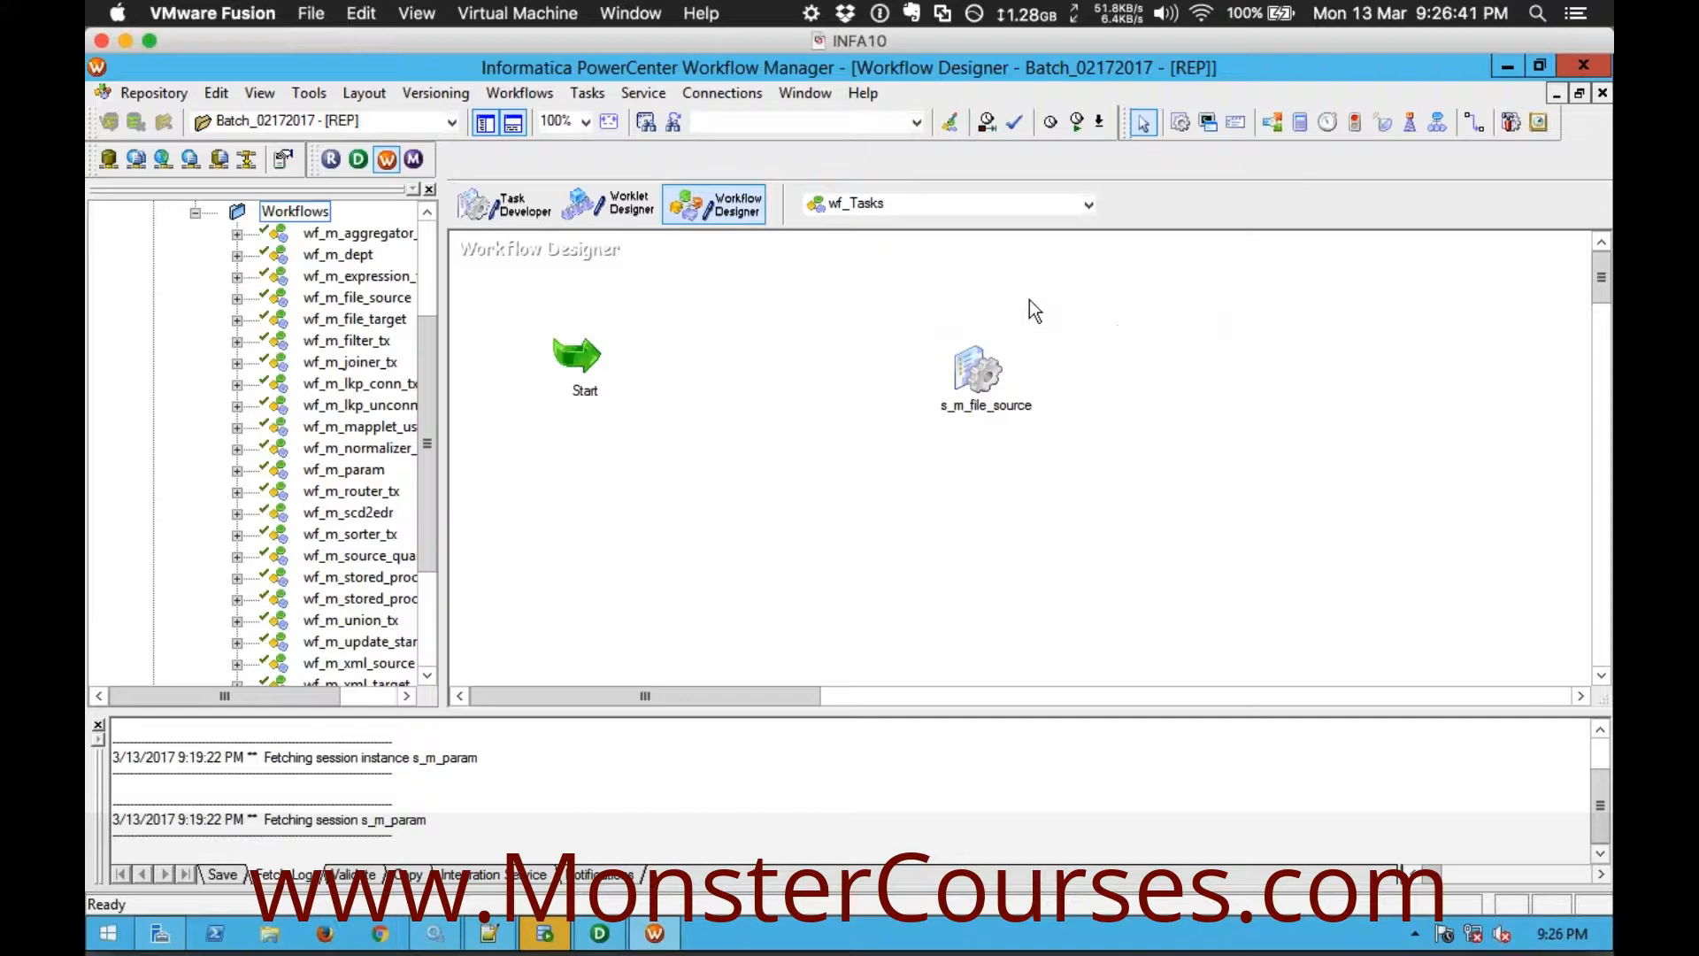
drag(591, 345, 593, 404)
click(831, 353)
click(986, 367)
drag(1012, 378, 1040, 414)
click(1181, 409)
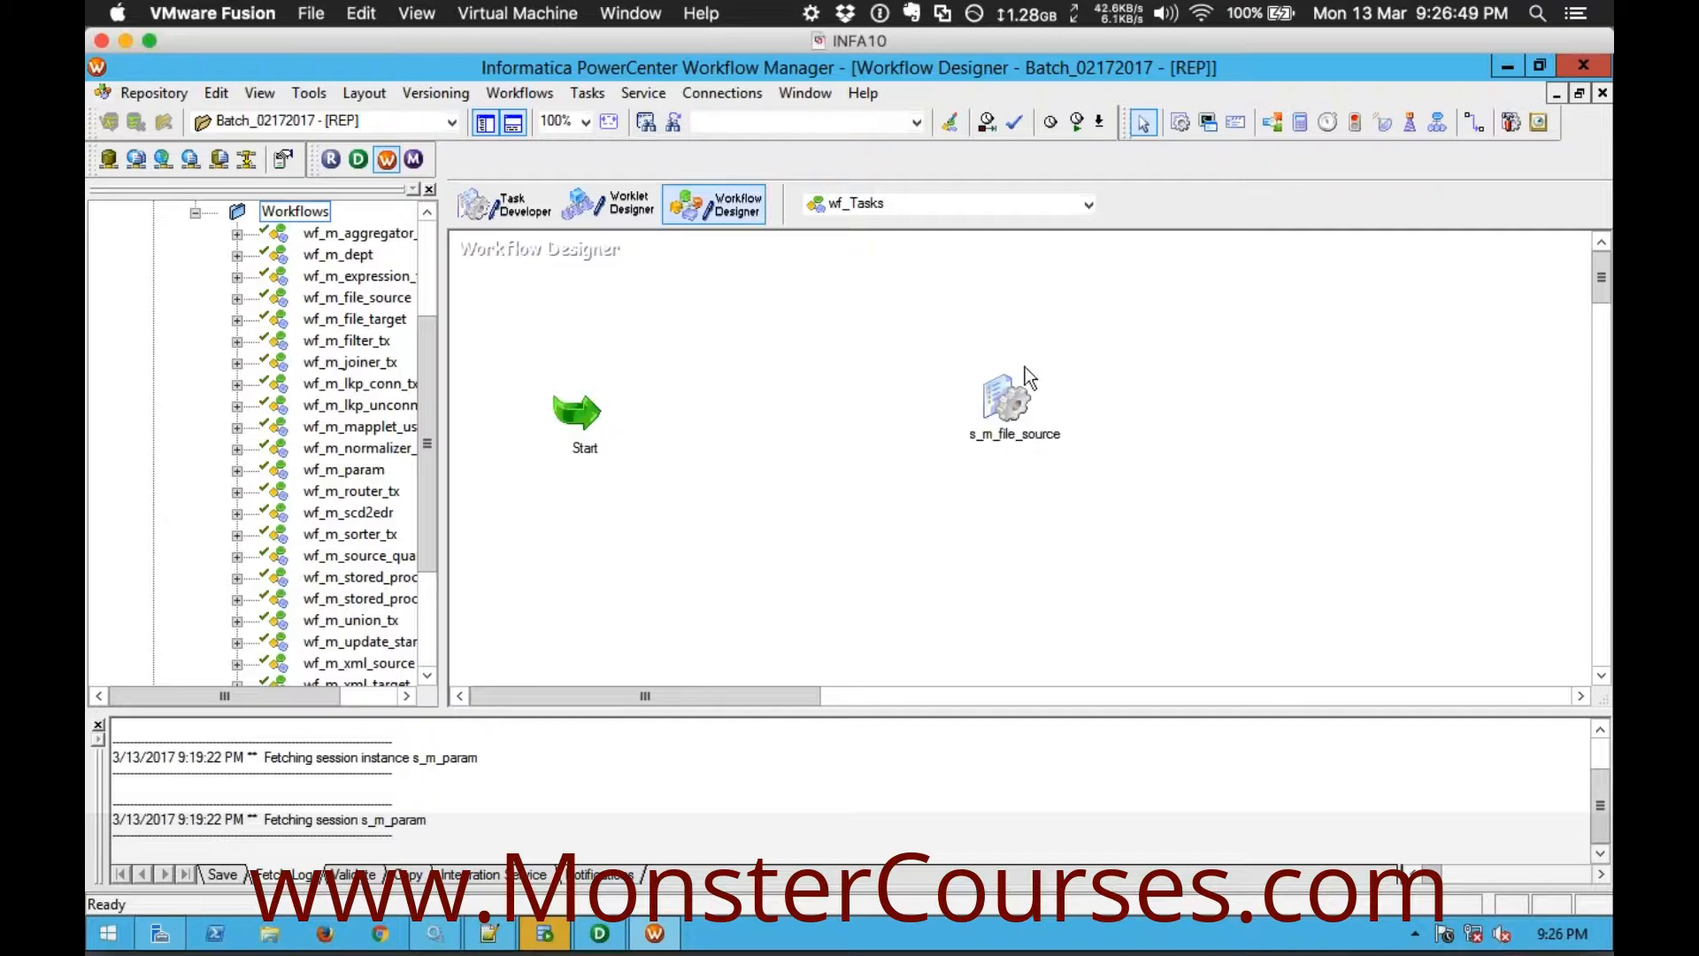
Place a Command task between Start and s_m_file_source, and shift the session farther away to line up with it
click(1207, 129)
click(710, 416)
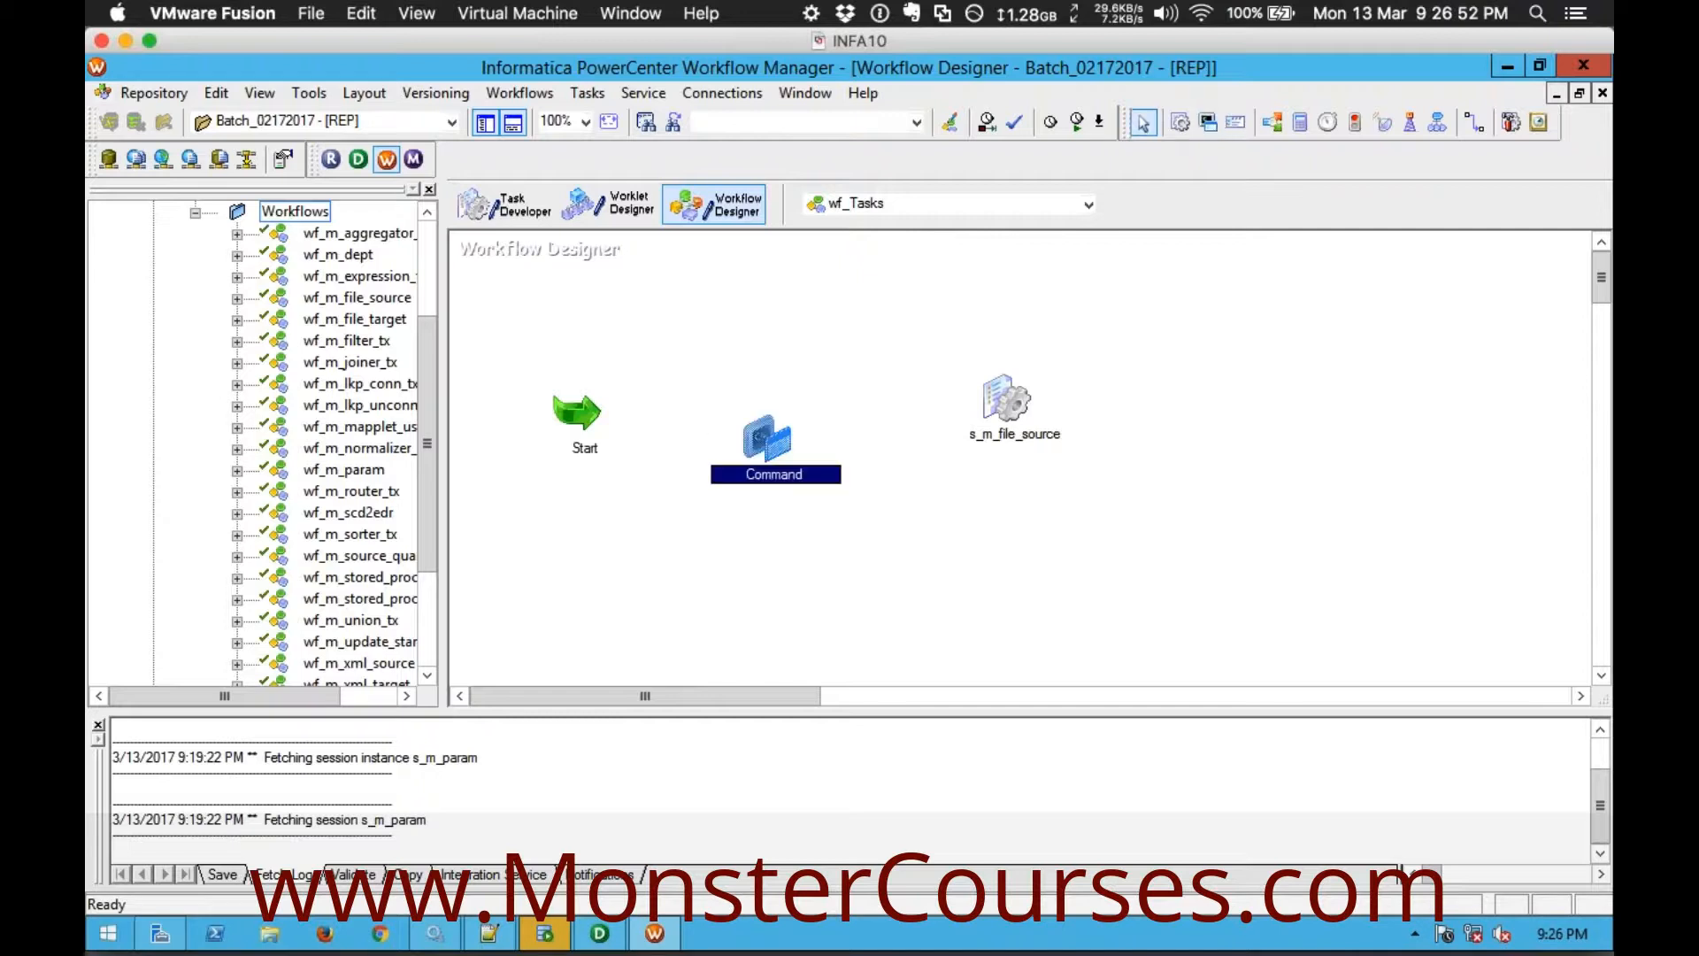
drag(770, 438, 777, 387)
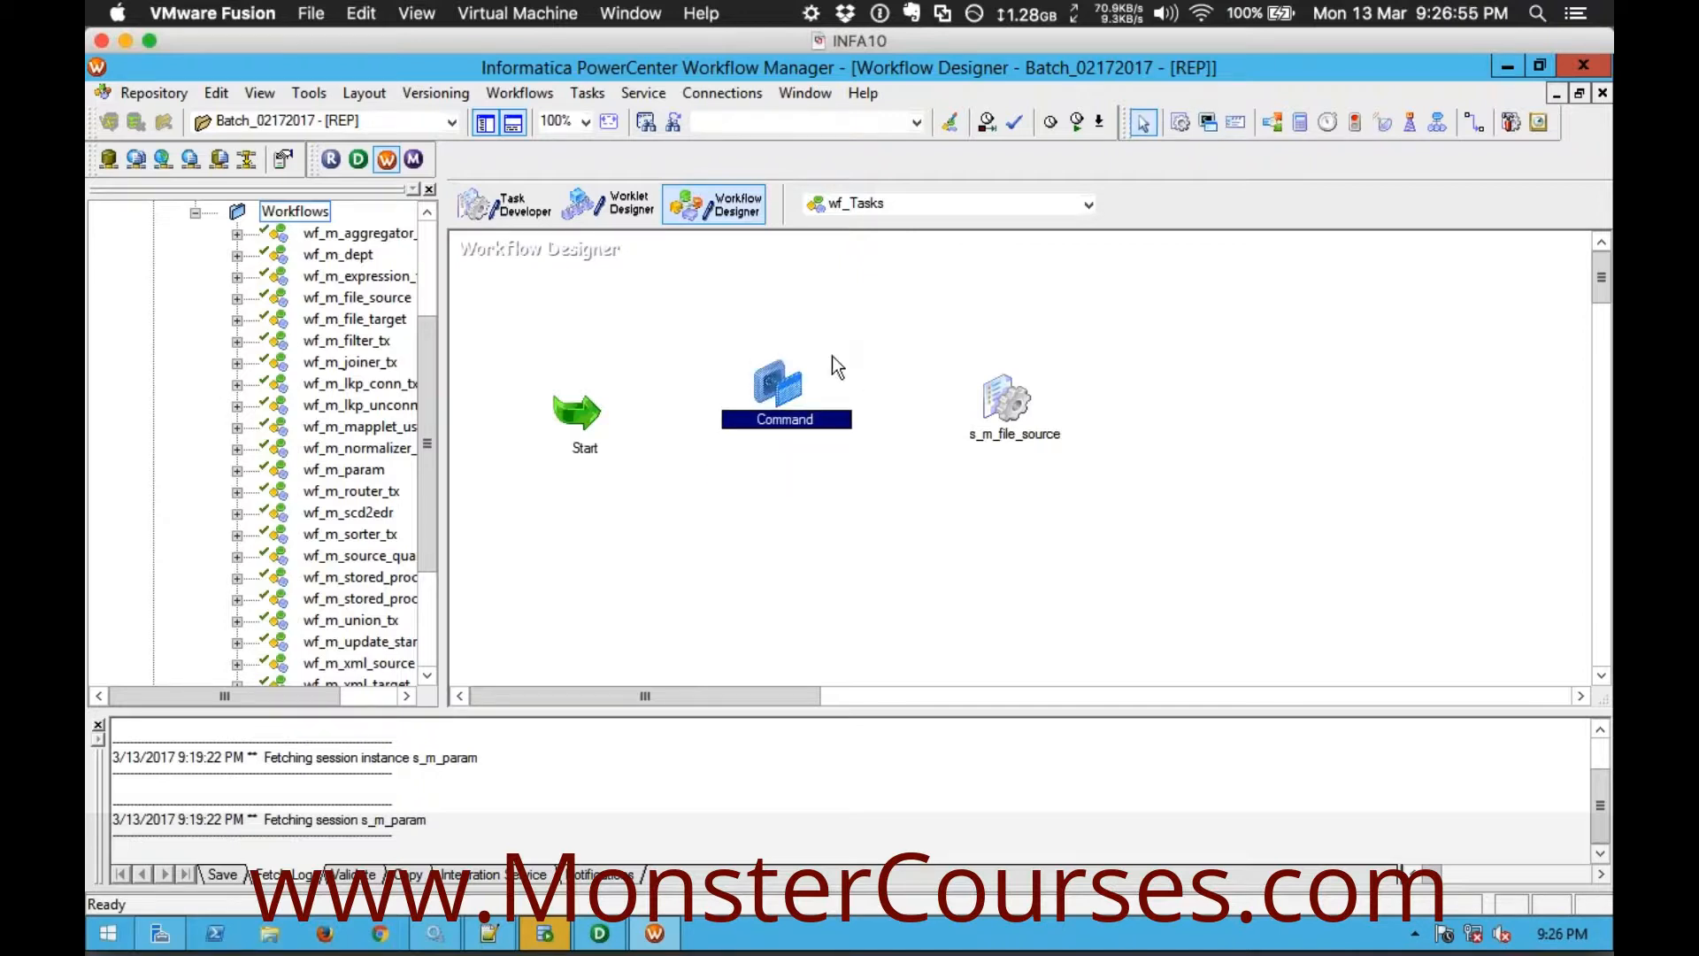
click(875, 313)
drag(1009, 398, 1080, 382)
click(1161, 341)
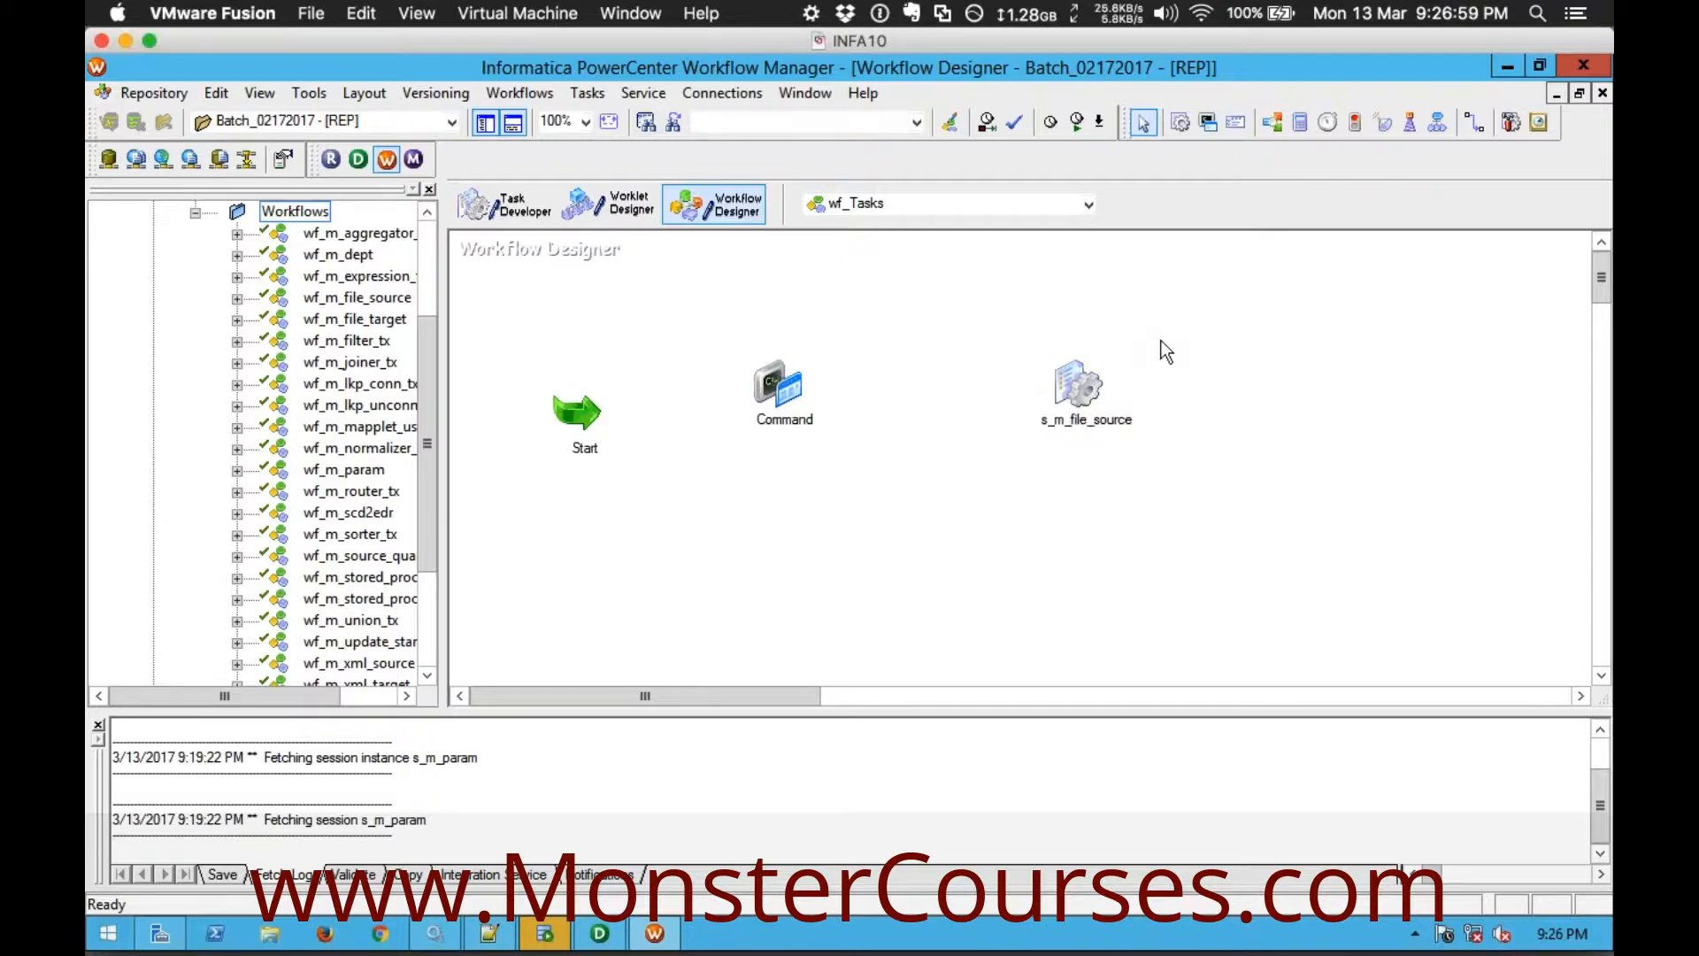
drag(1053, 318, 1141, 476)
click(1197, 364)
drag(1039, 318, 1134, 460)
click(1214, 340)
Examine the pre-session, post-session success and post-session failure command entries among the components of the s_m_file_source session
click(1094, 396)
double_click(1095, 396)
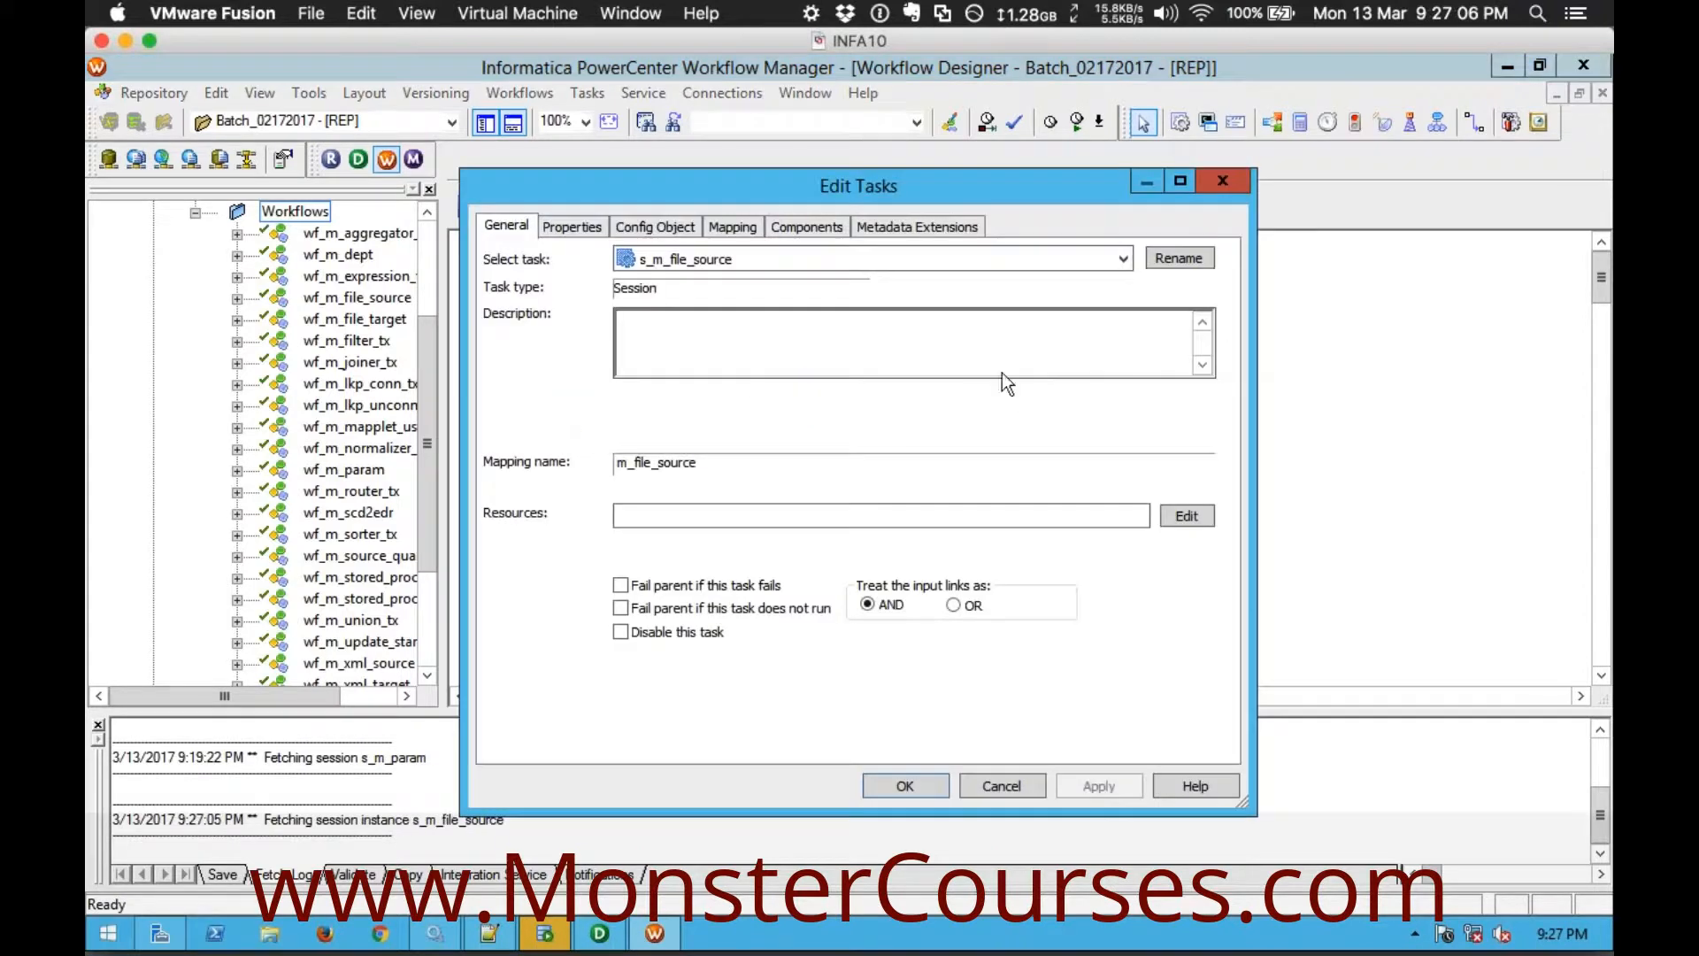
click(784, 230)
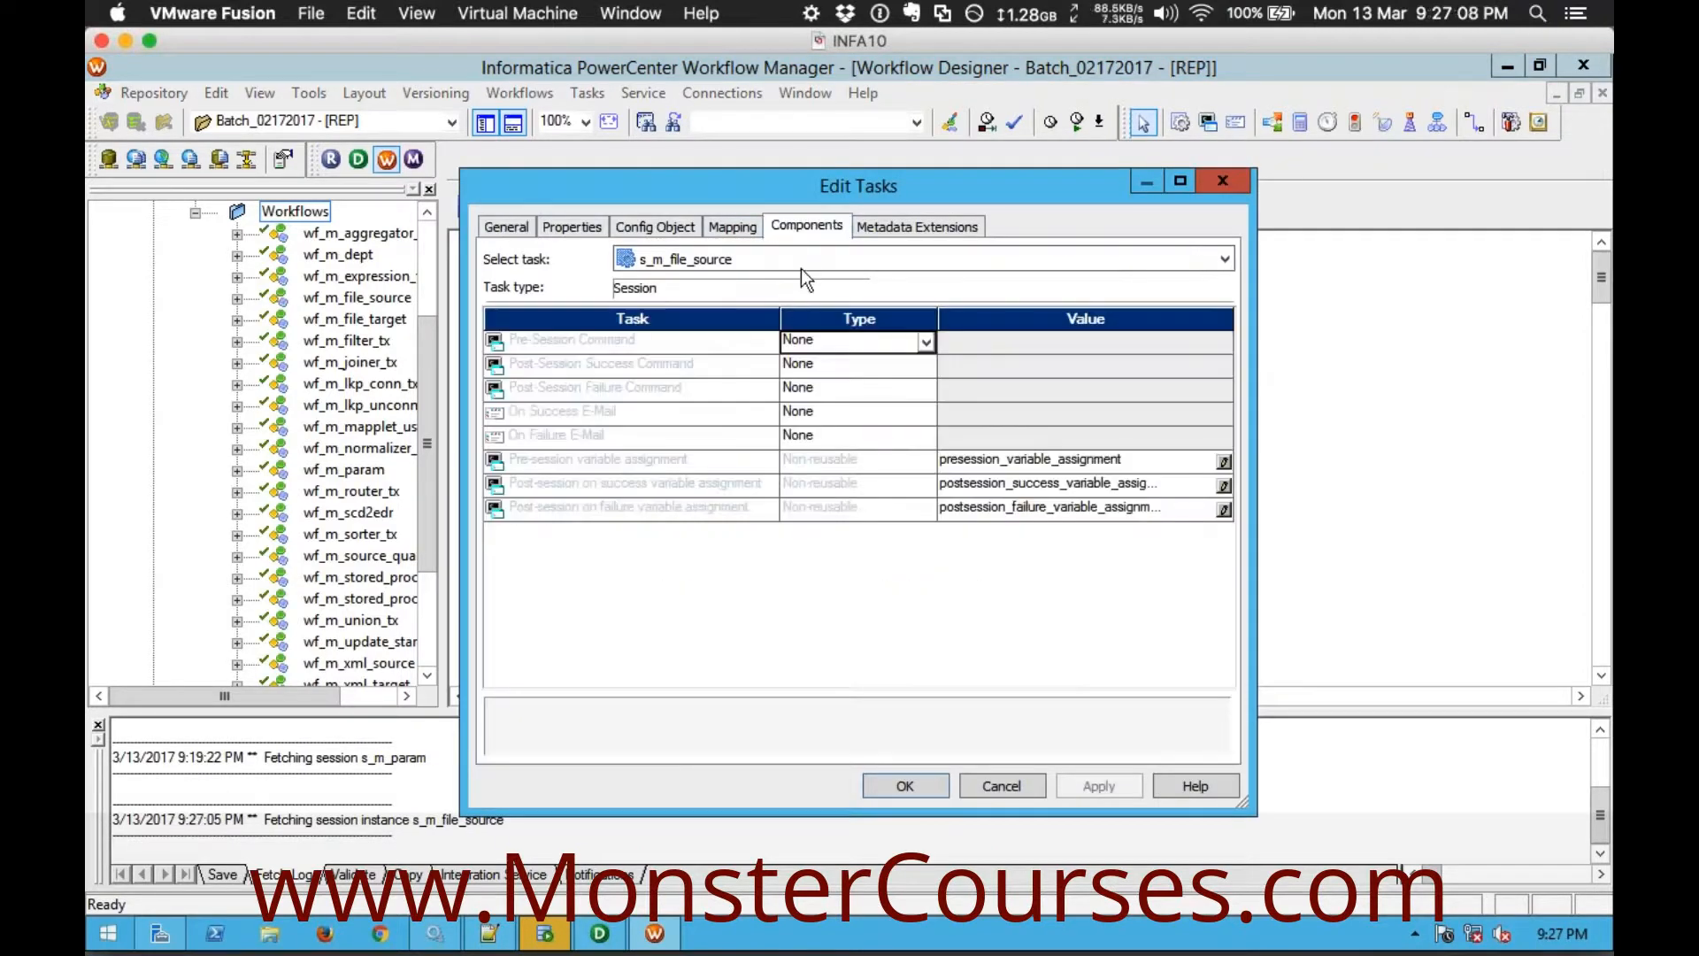
click(596, 356)
click(572, 344)
click(584, 370)
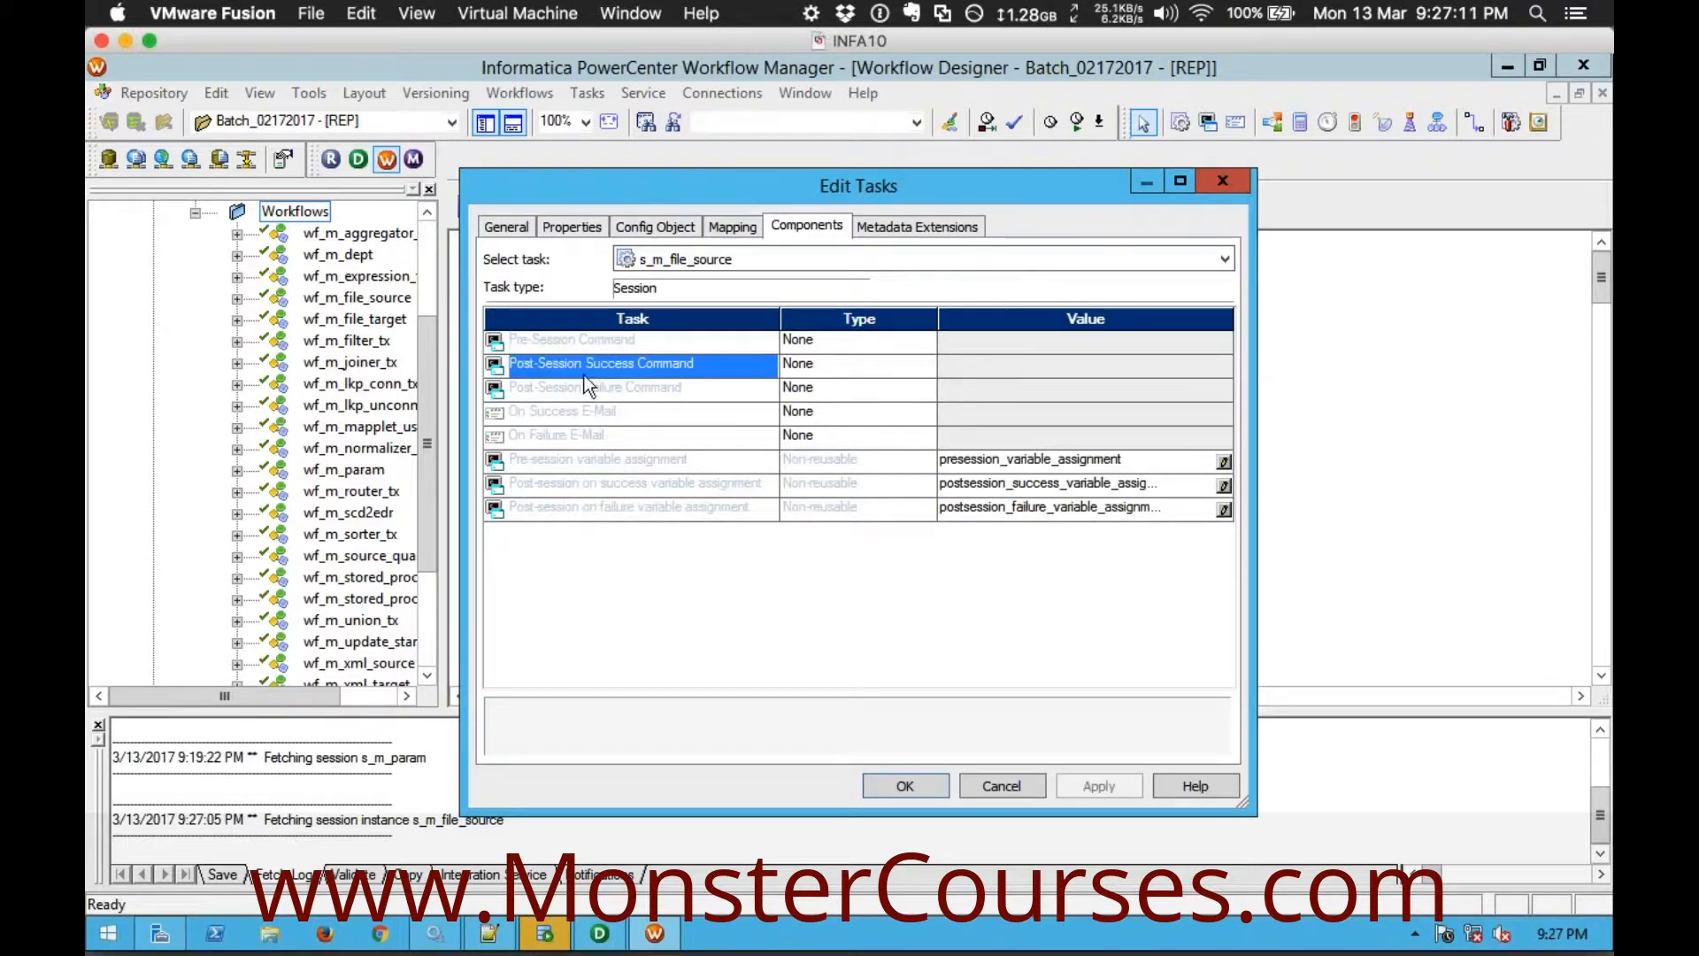
click(592, 395)
click(560, 342)
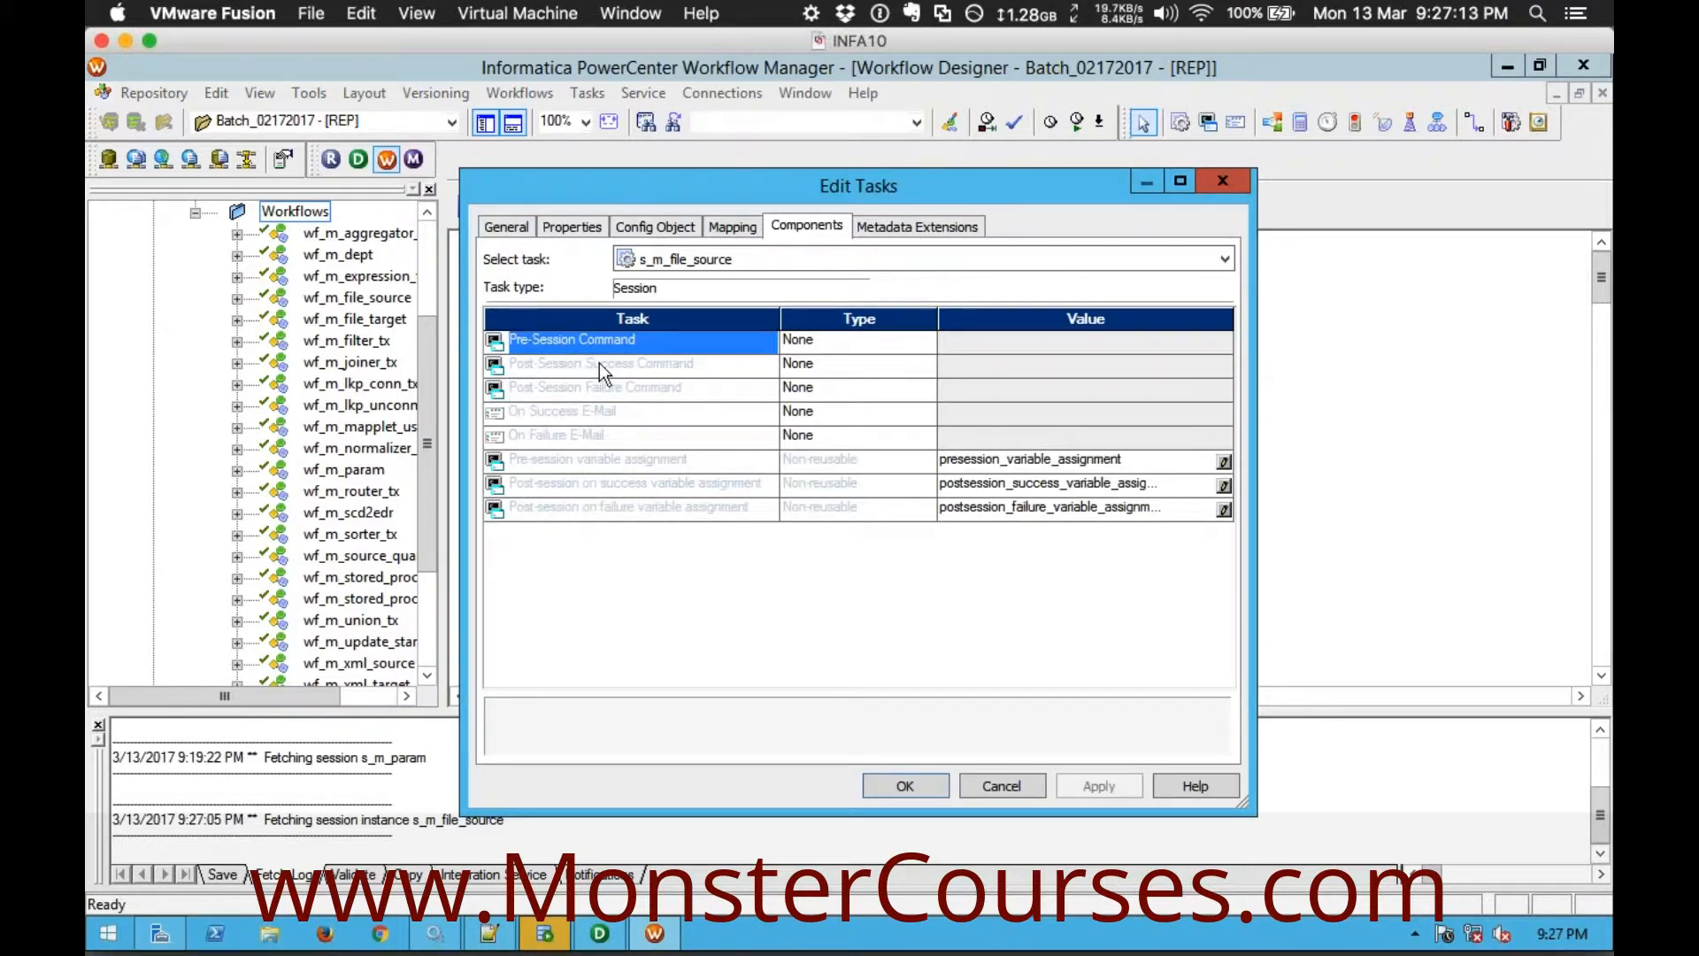
click(597, 366)
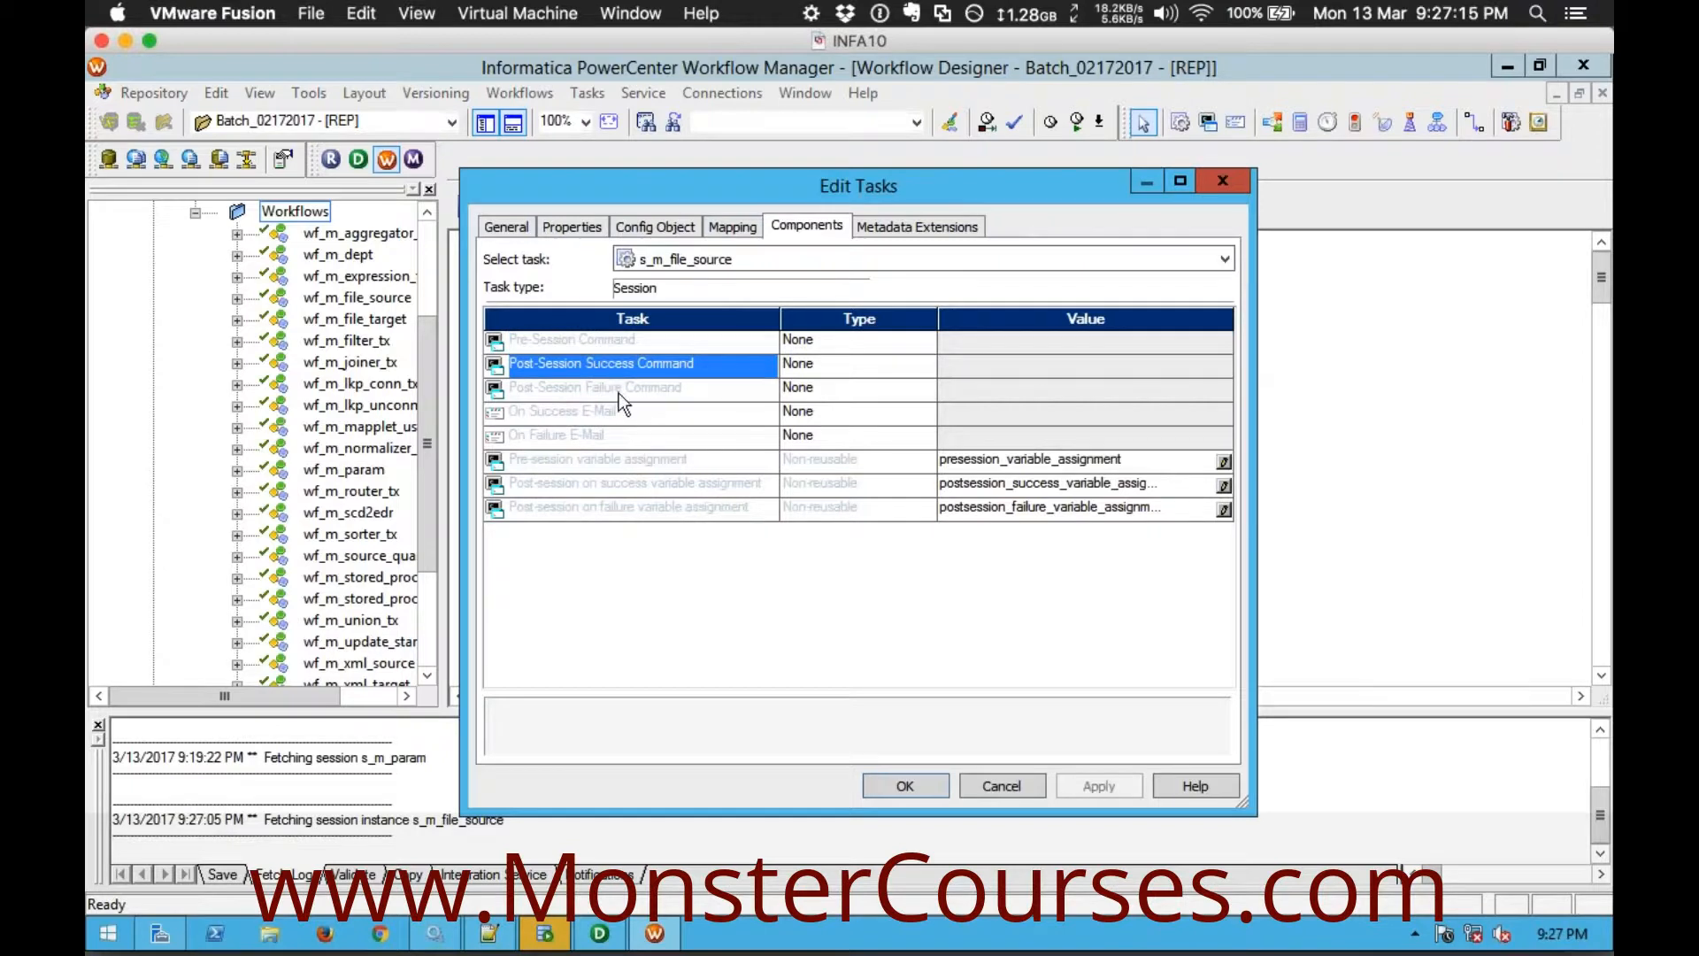
click(619, 397)
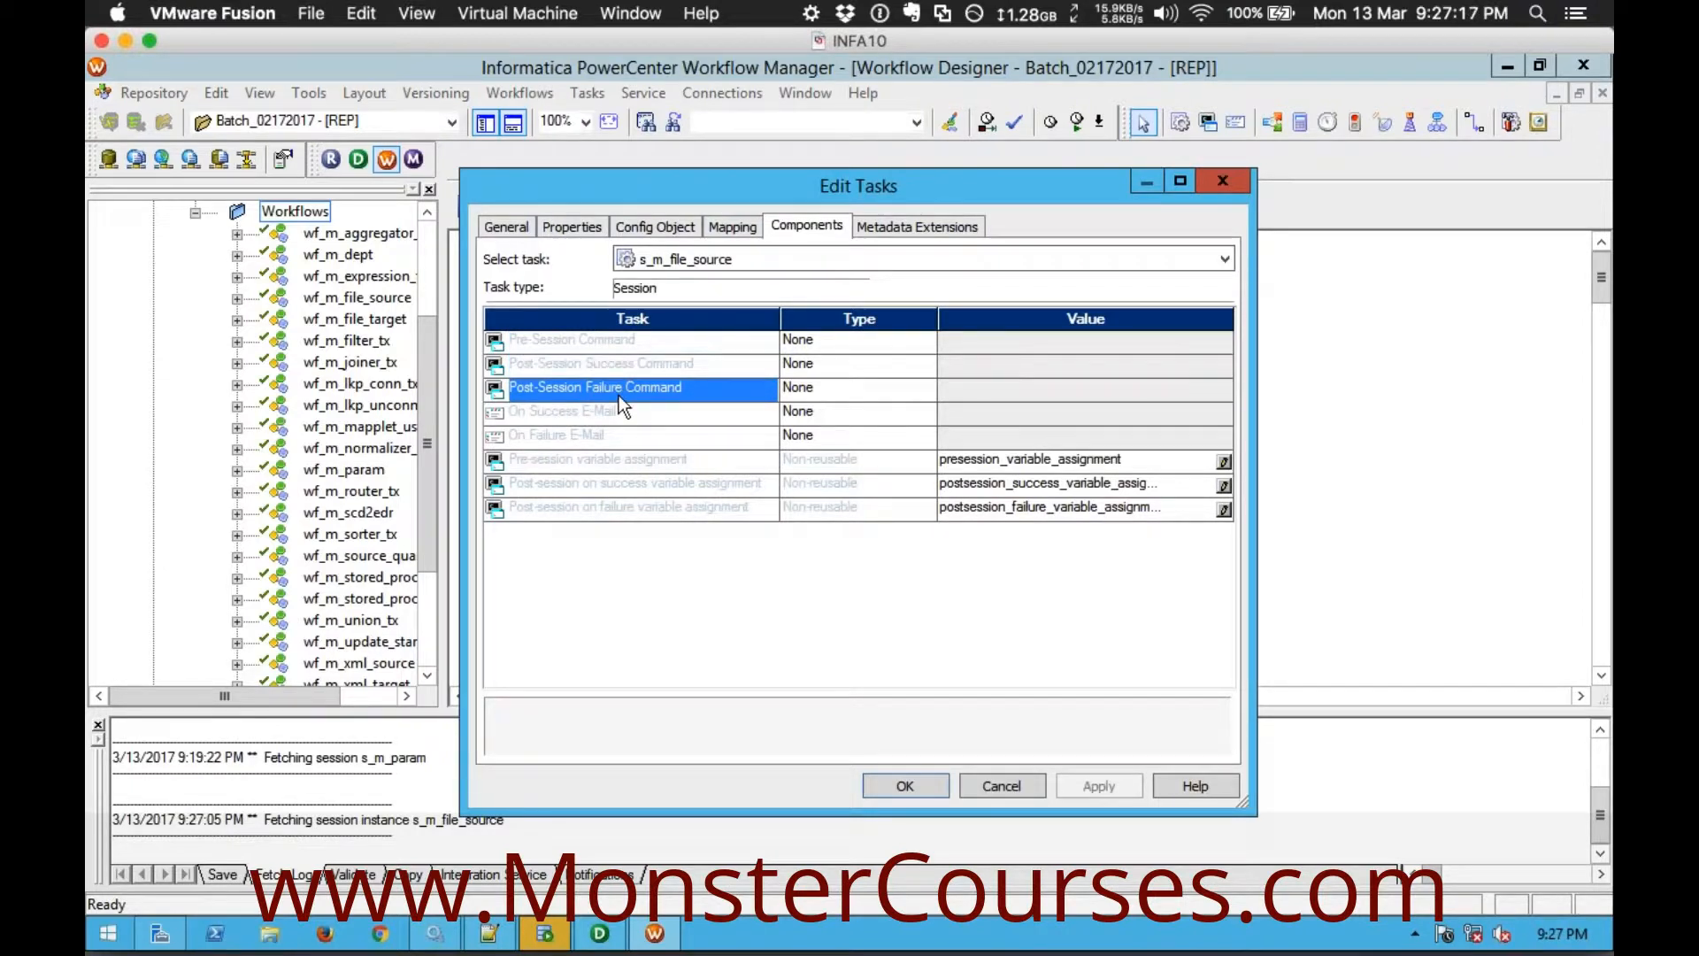
click(549, 343)
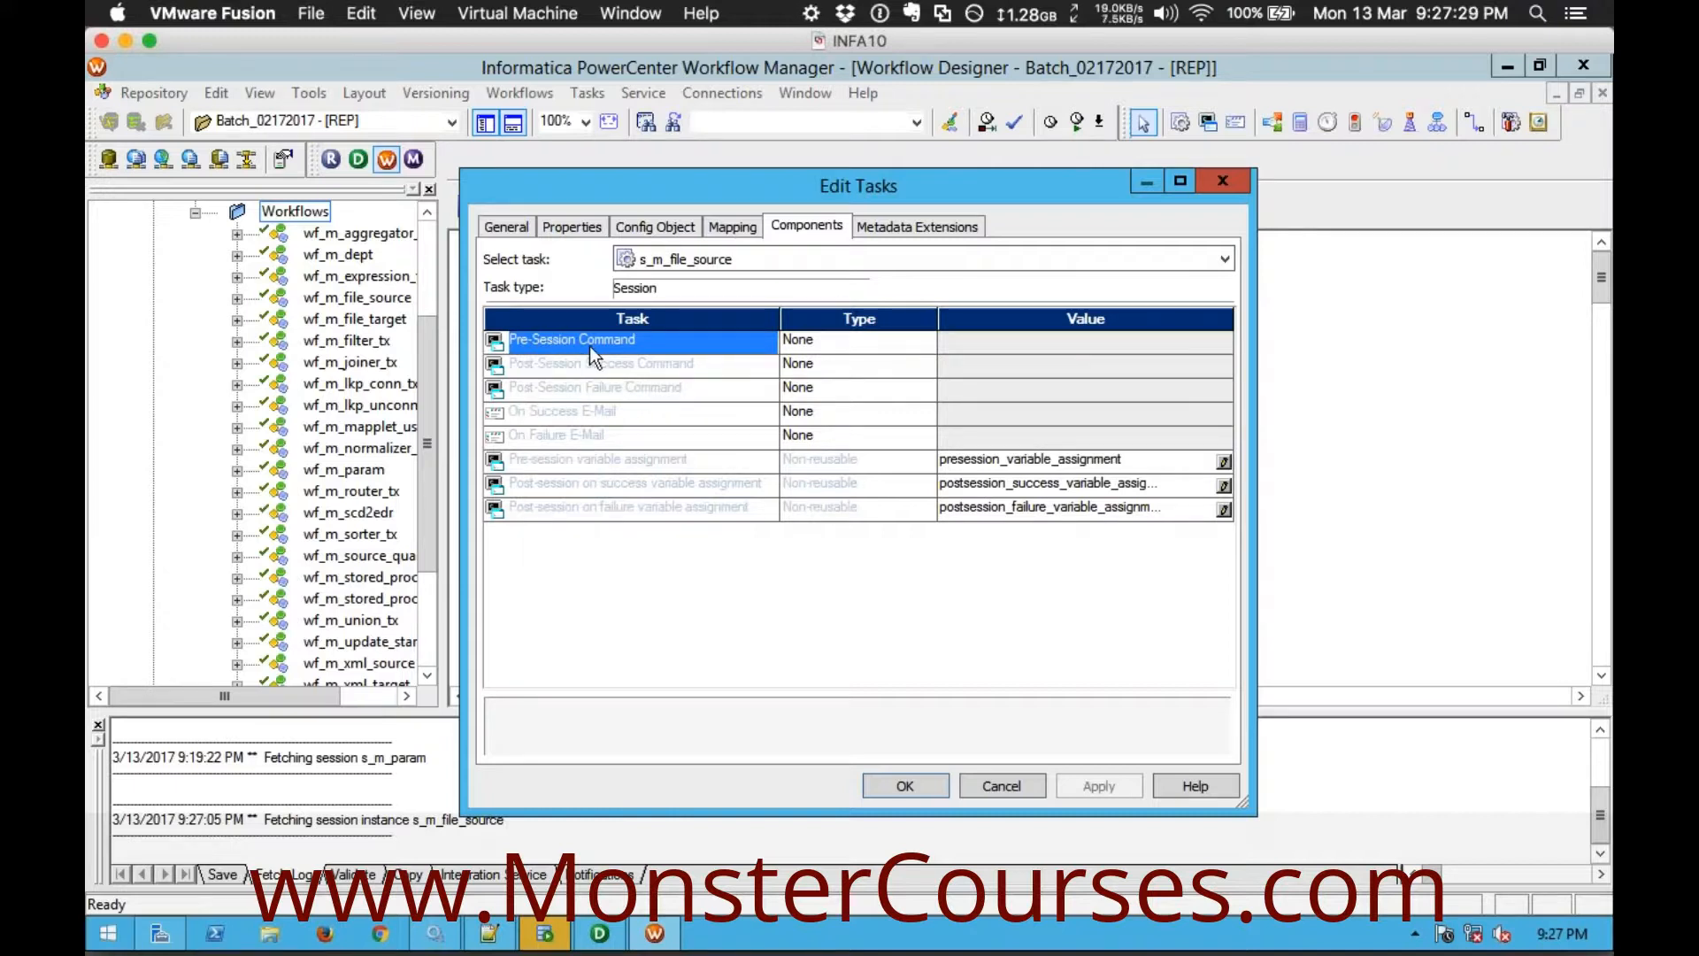
click(571, 363)
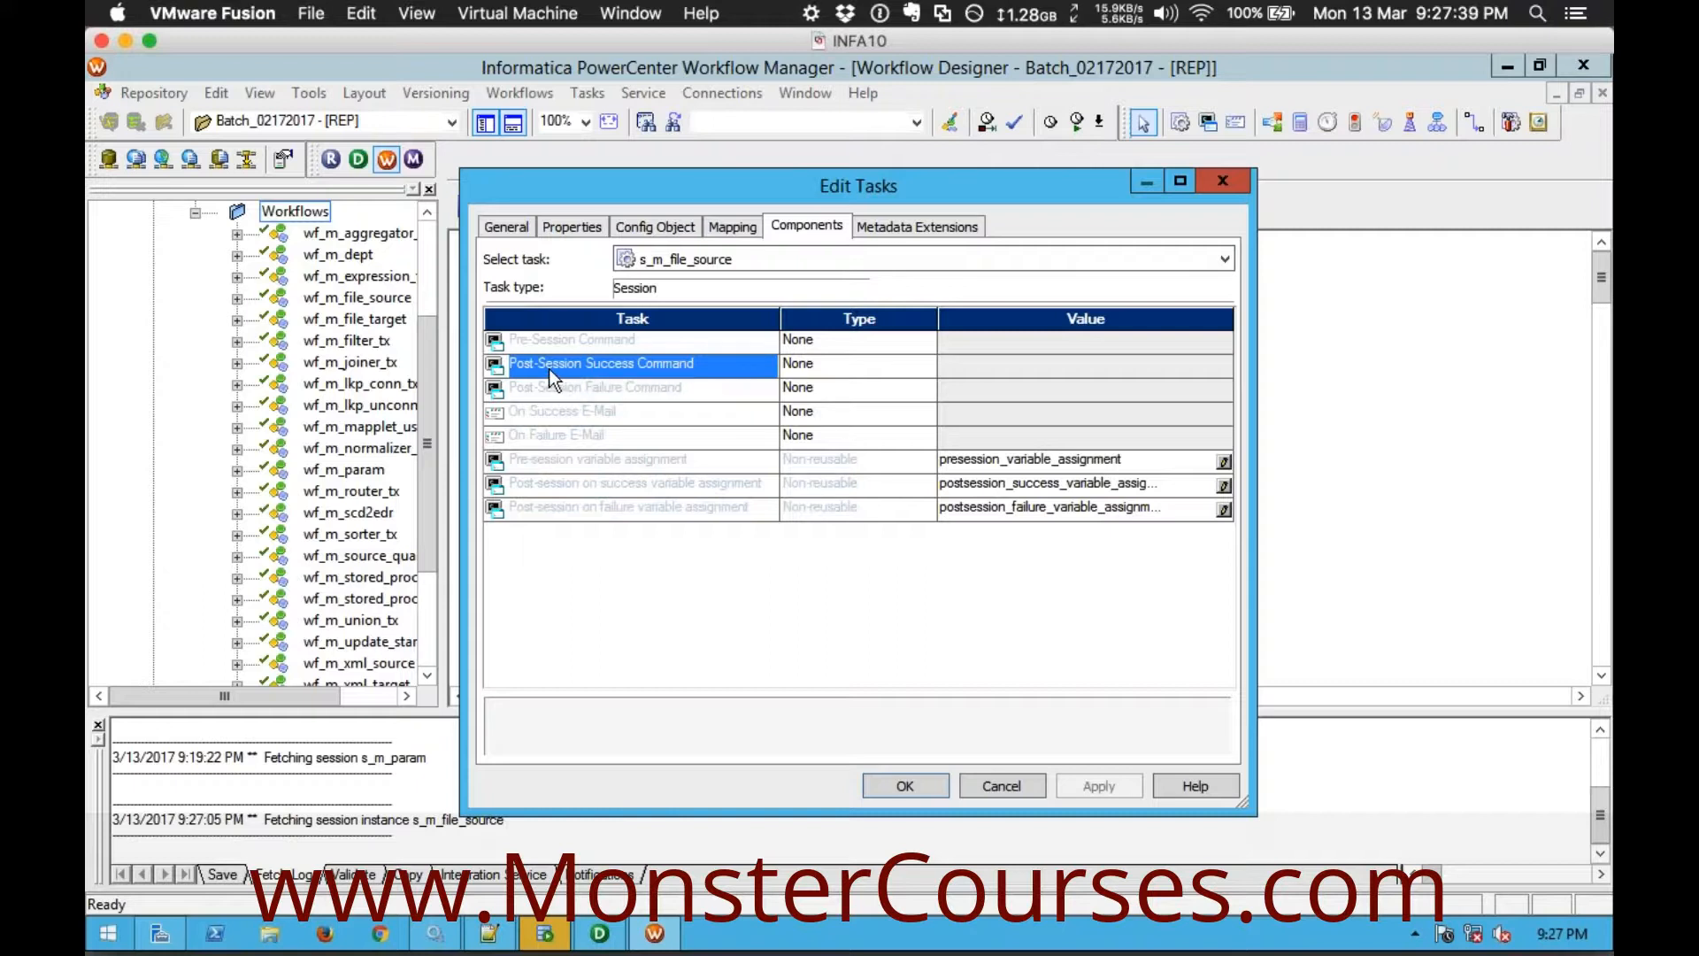
Compare the pre-session command with the post-session success and failure commands, and close the session's settings without changes
click(595, 389)
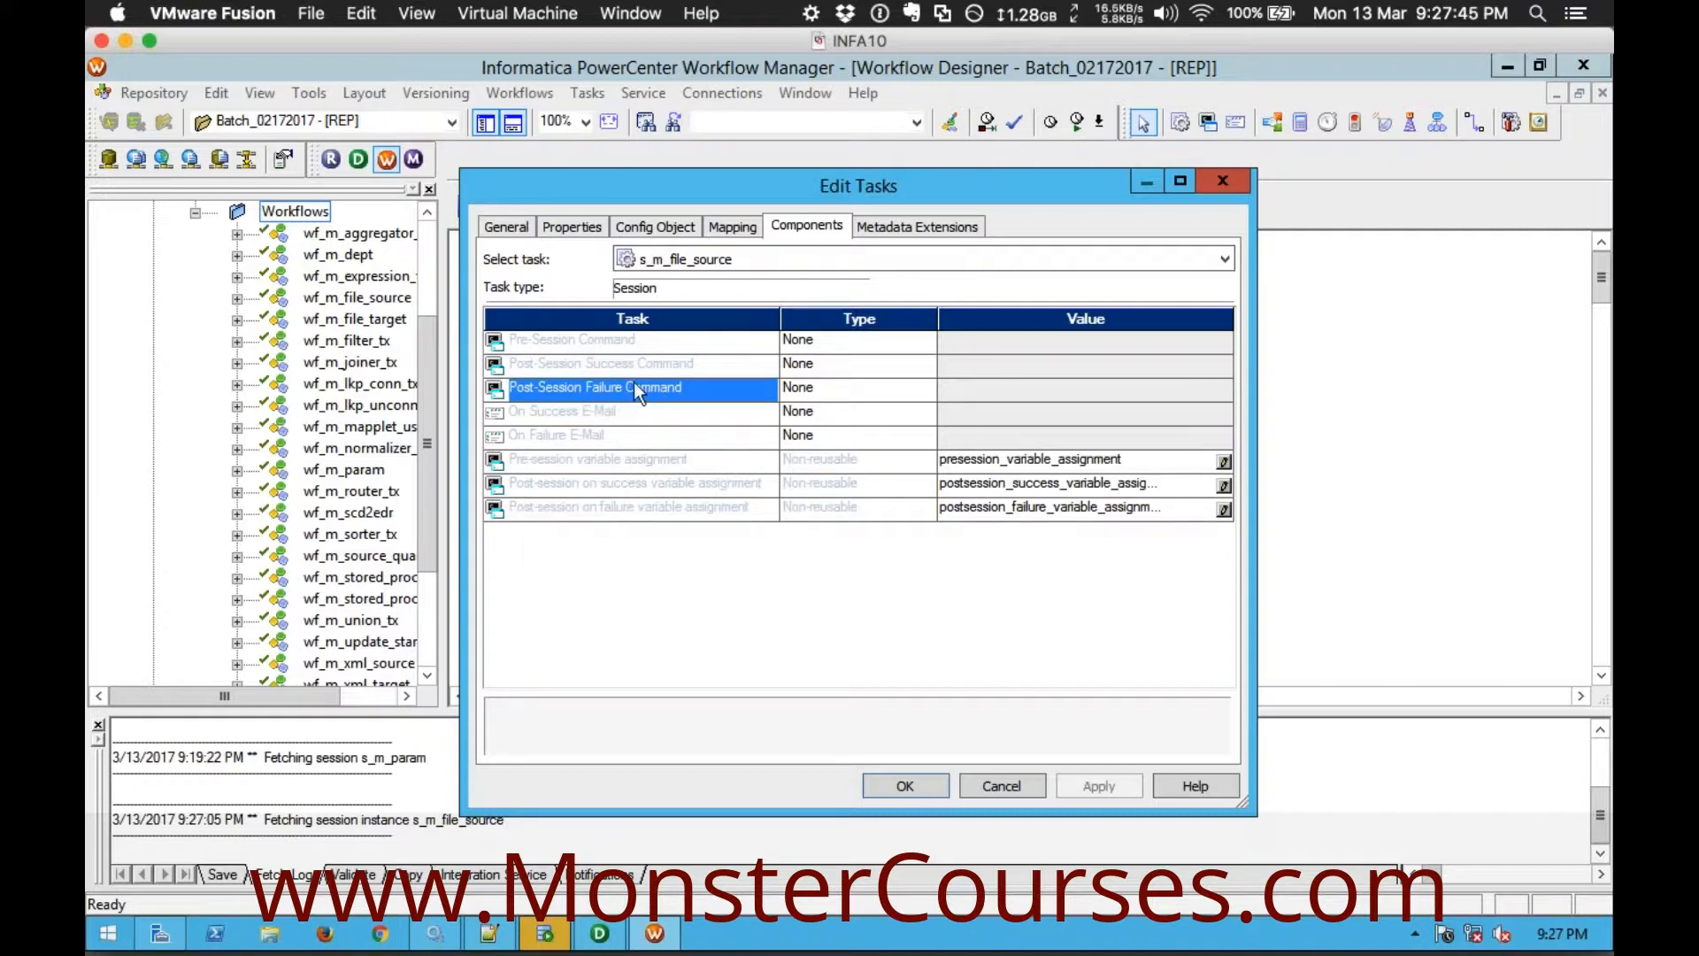
click(626, 365)
click(619, 346)
click(633, 369)
click(633, 397)
click(609, 346)
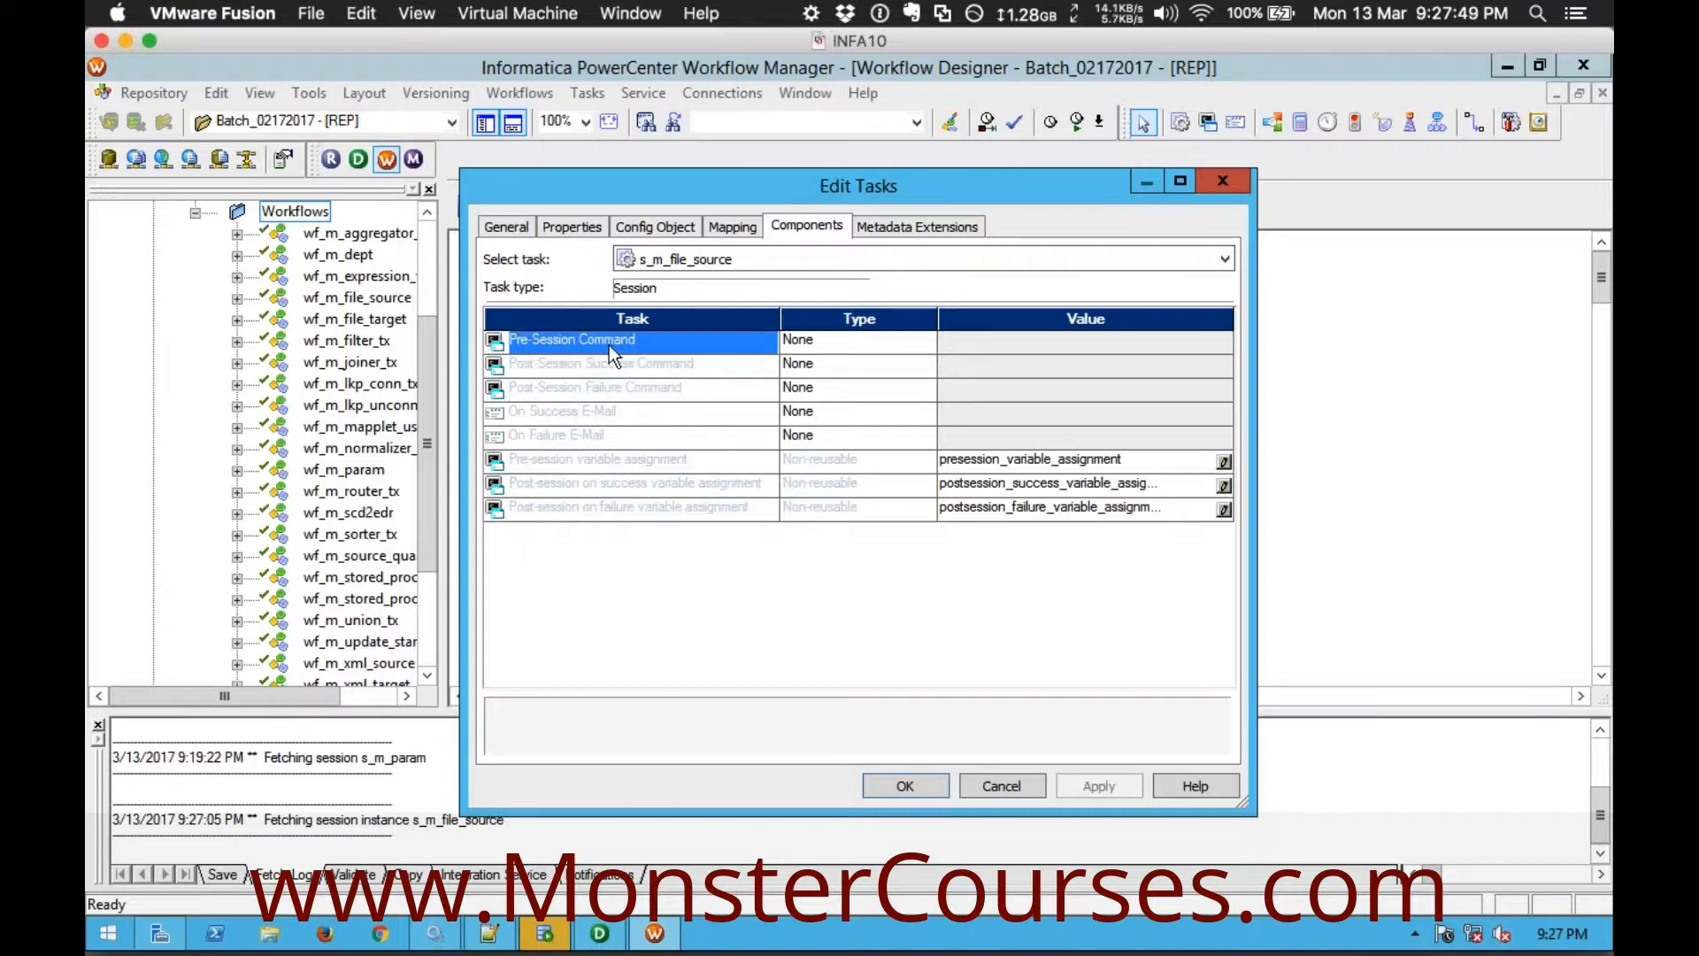
click(633, 367)
click(601, 390)
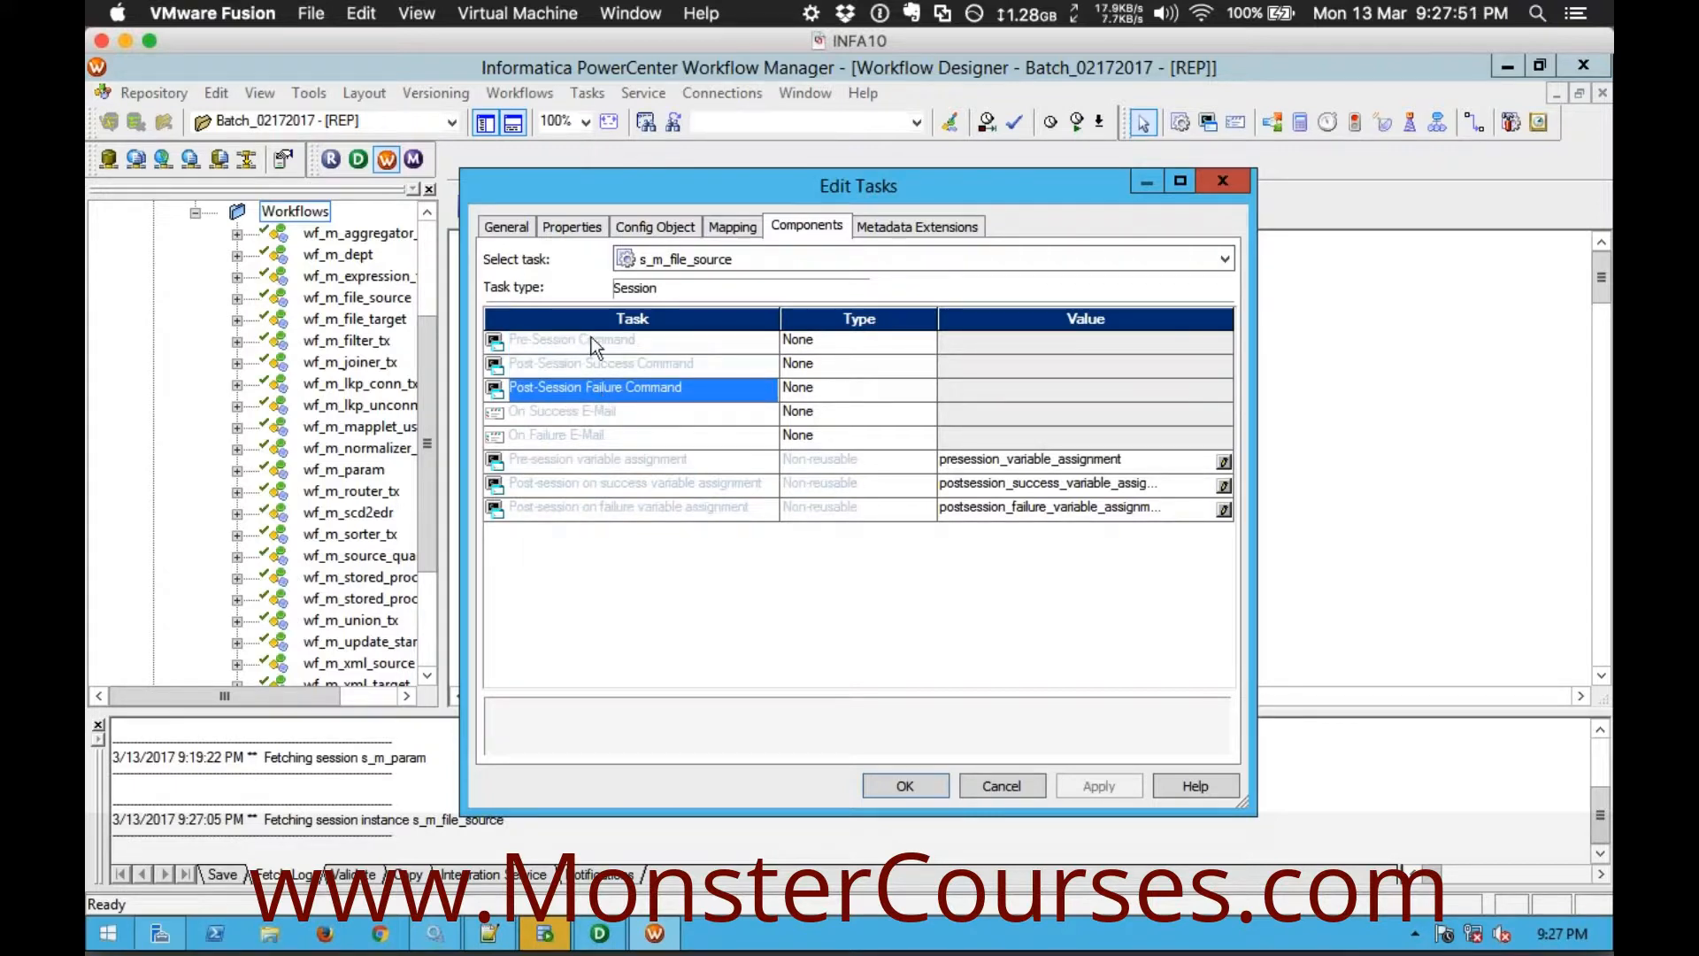
click(996, 783)
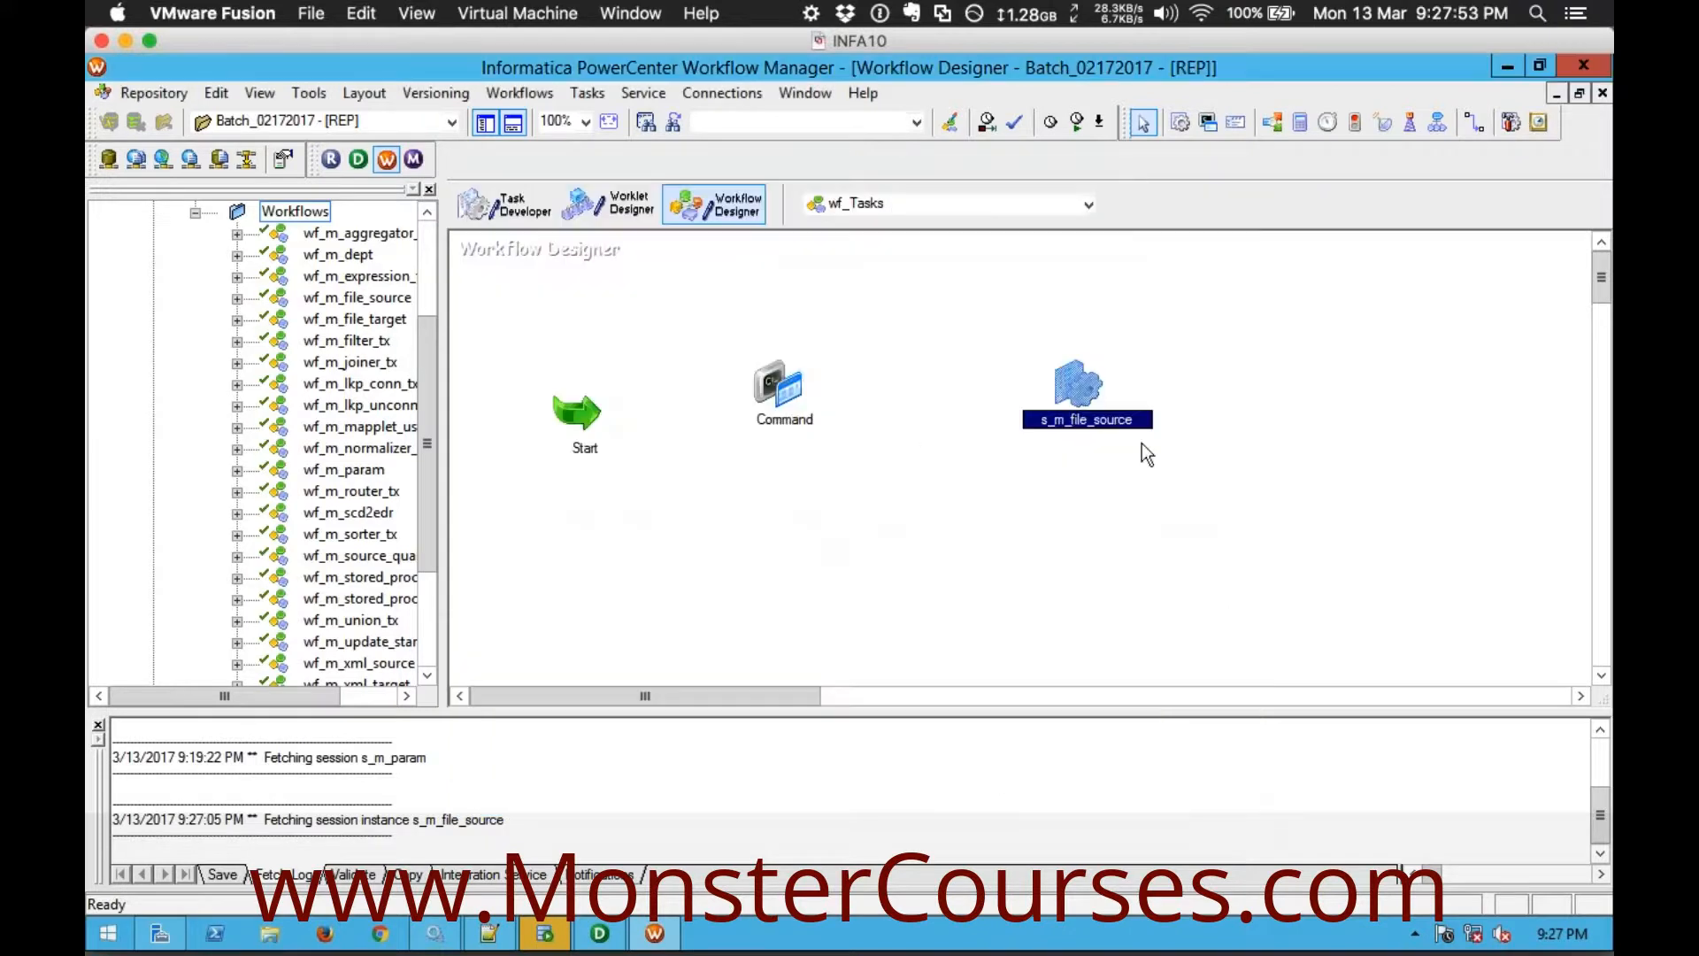
Link the Start task to the Command task and the Command task to the s_m_file_source session
drag(784, 386, 799, 428)
drag(584, 416, 576, 382)
drag(804, 436, 830, 403)
click(1475, 122)
drag(589, 382, 1017, 403)
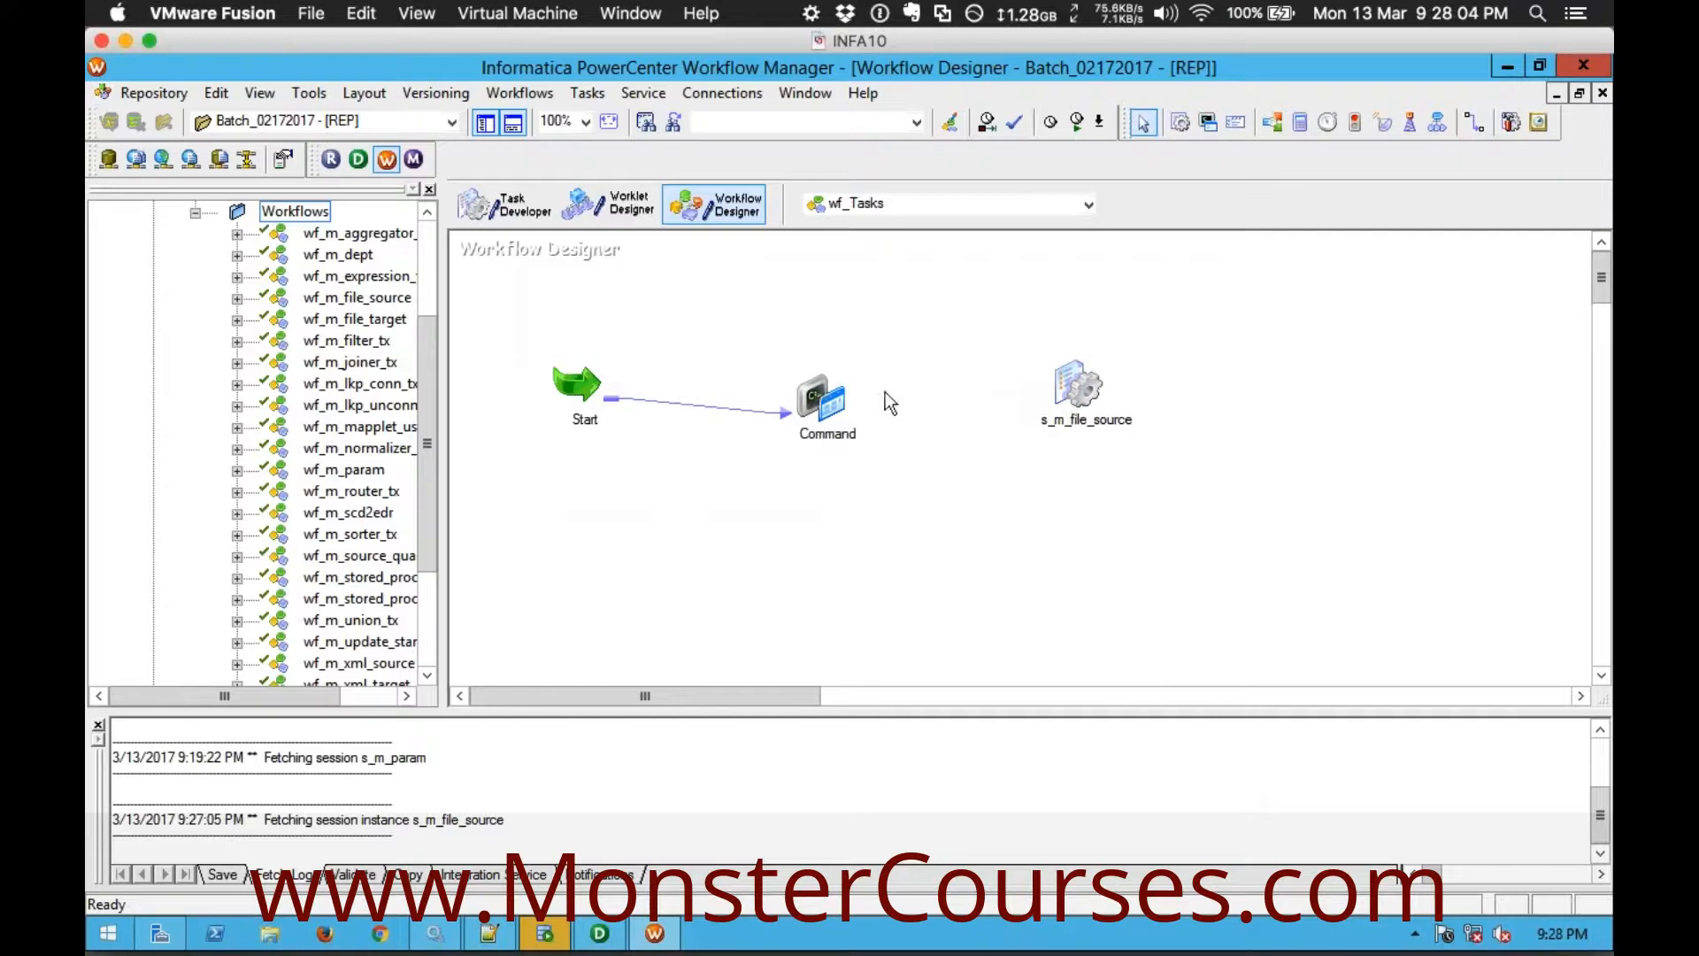
click(1474, 124)
mouse_move(813, 409)
mouse_down()
mouse_move(911, 384)
mouse_move(1073, 386)
mouse_up()
Arrange the linked workflow tasks automatically in one horizontal row
right_click(1167, 348)
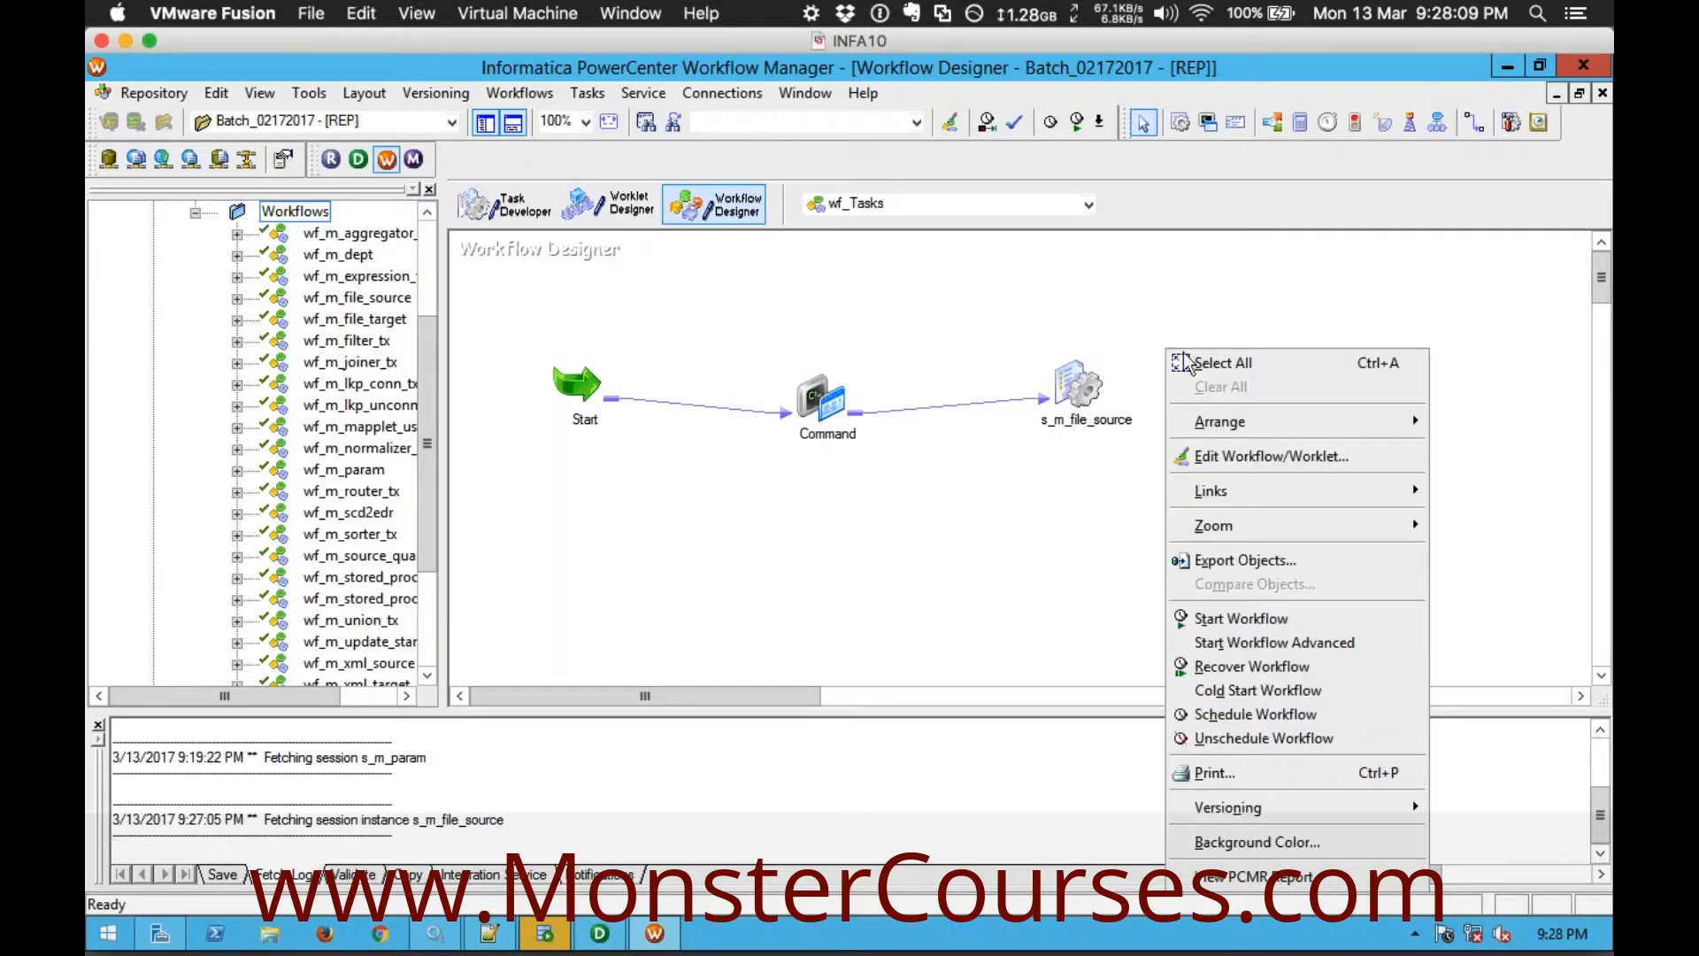
mouse_move(1338, 424)
click(1433, 425)
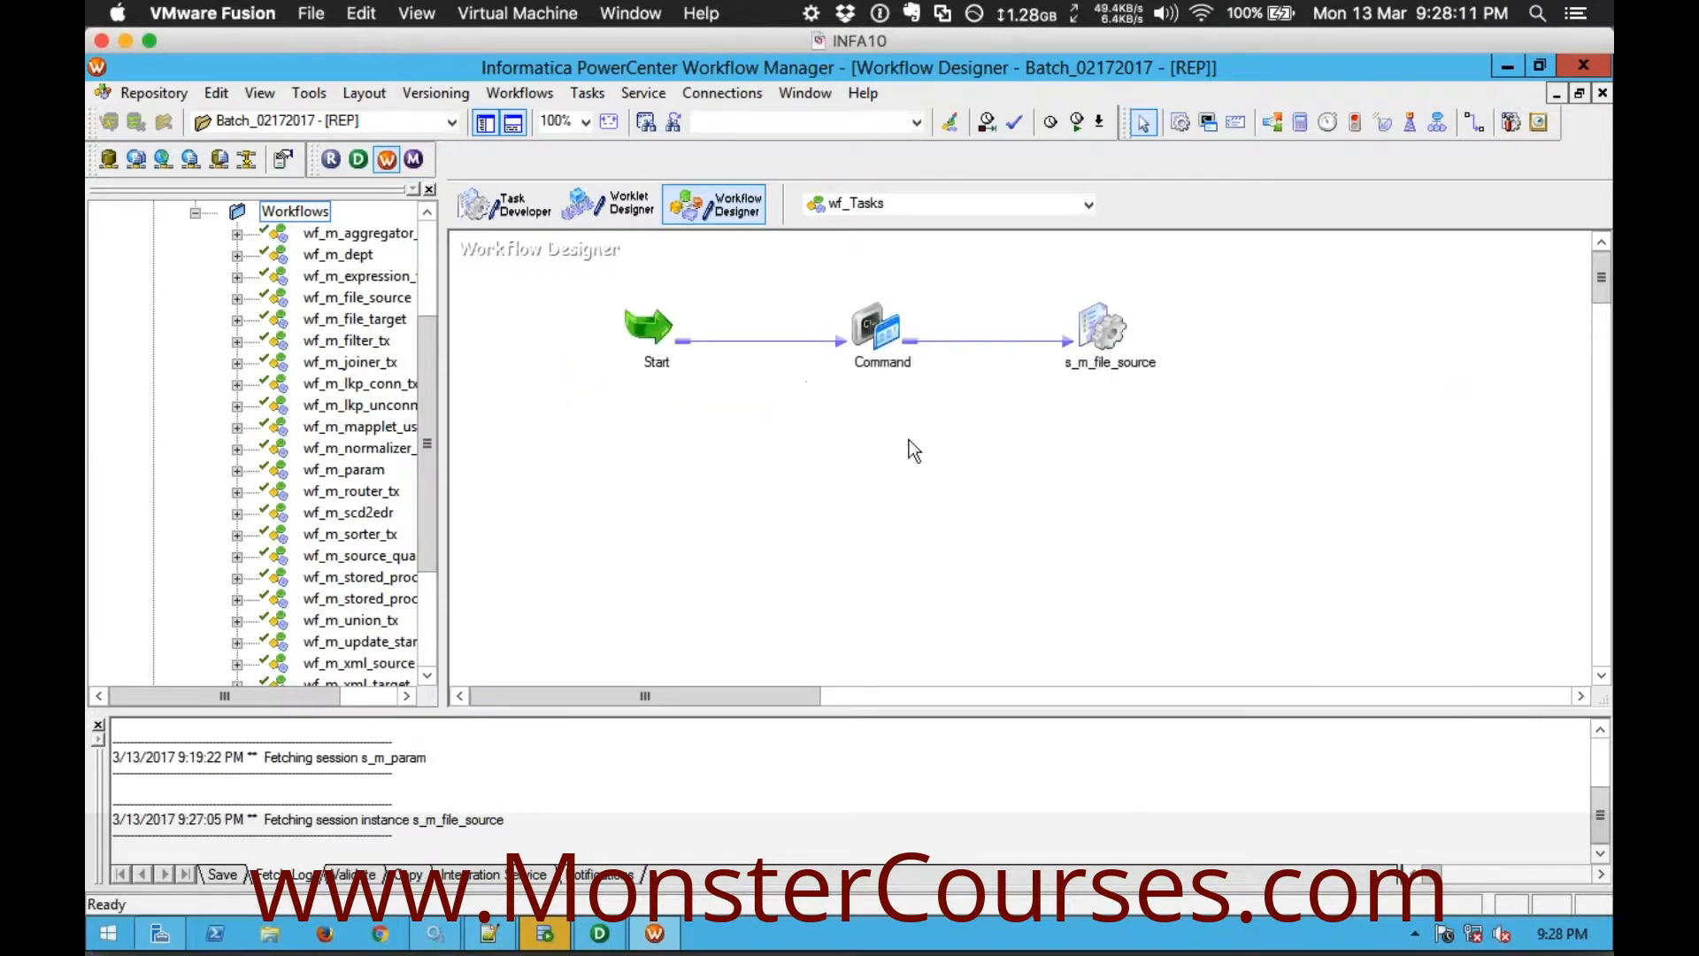
Open the mapping settings of s_m_file_source and bring up the file properties of the SQ_DEPT_txt source
double_click(1101, 323)
click(733, 228)
click(607, 424)
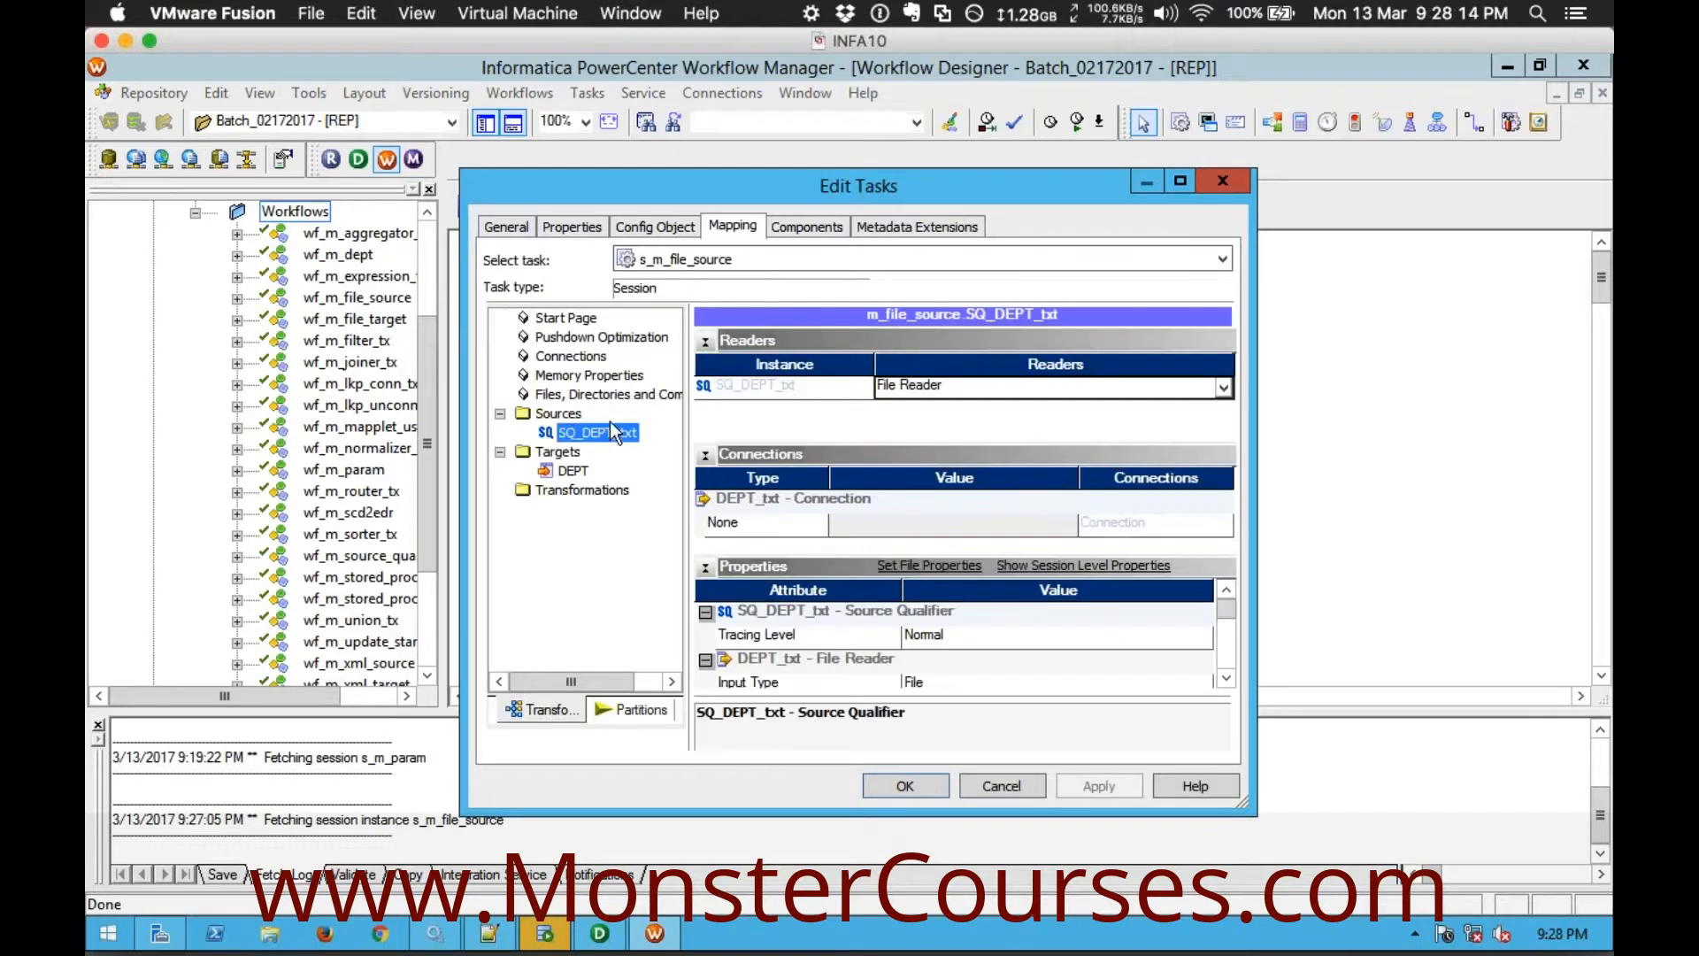
click(706, 341)
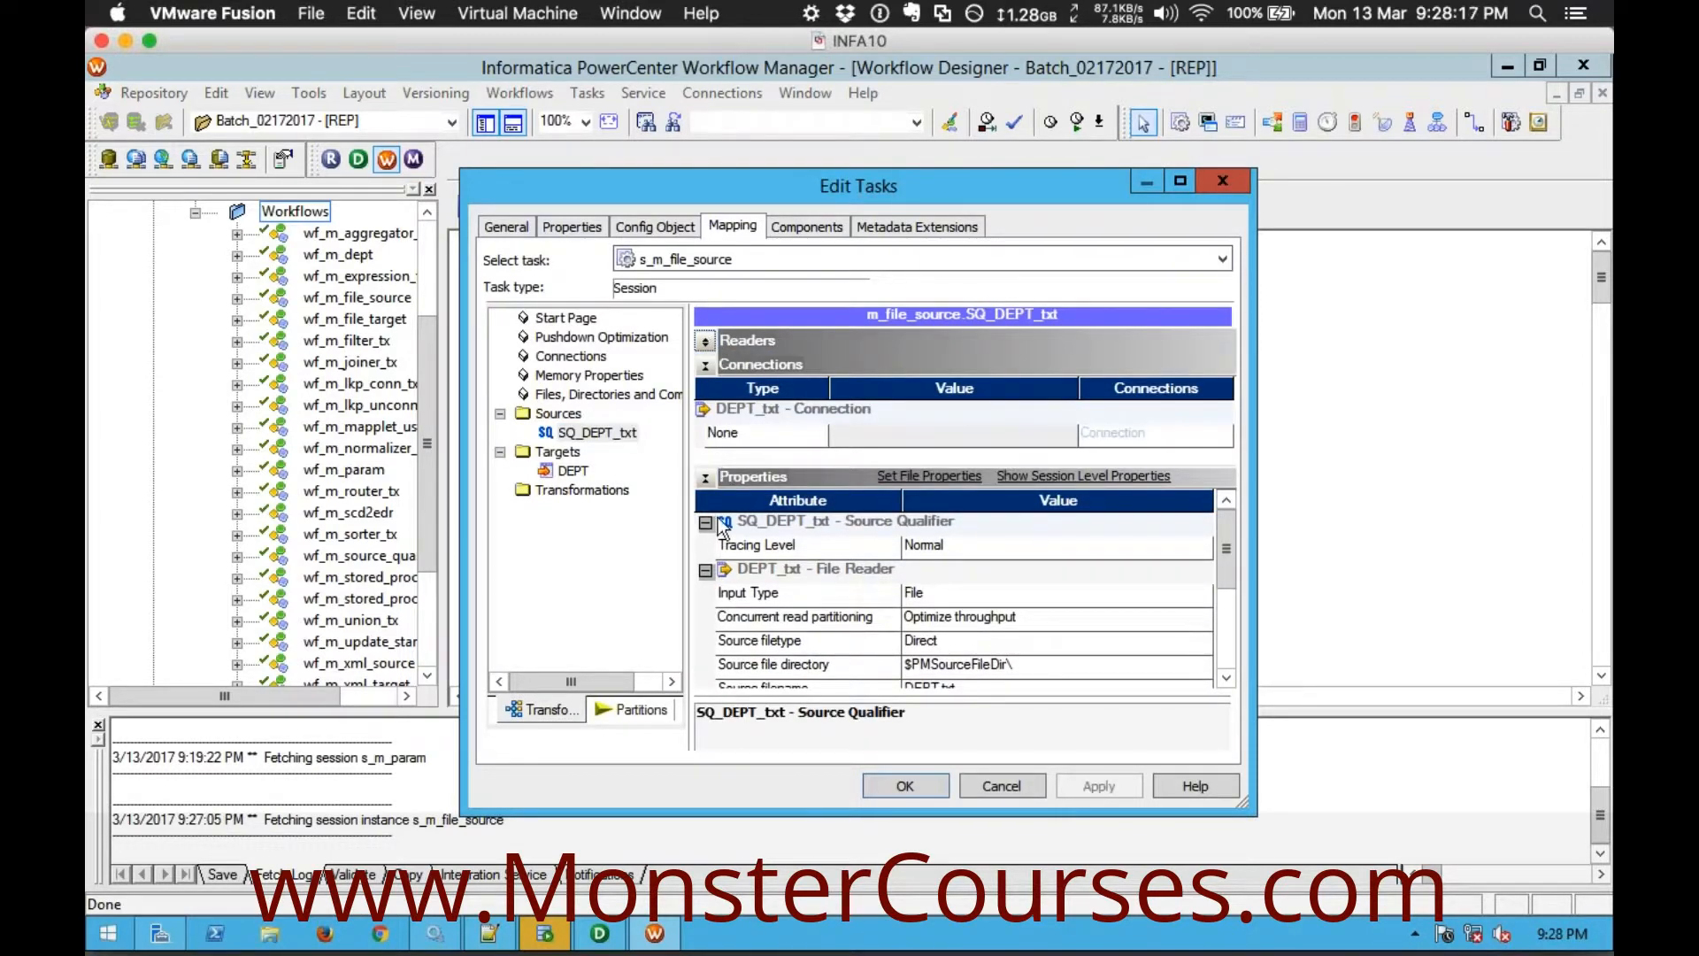
In File Explorer, move DEPT.txt from E:\Files\SOURCE to the E:\Files folder
click(270, 936)
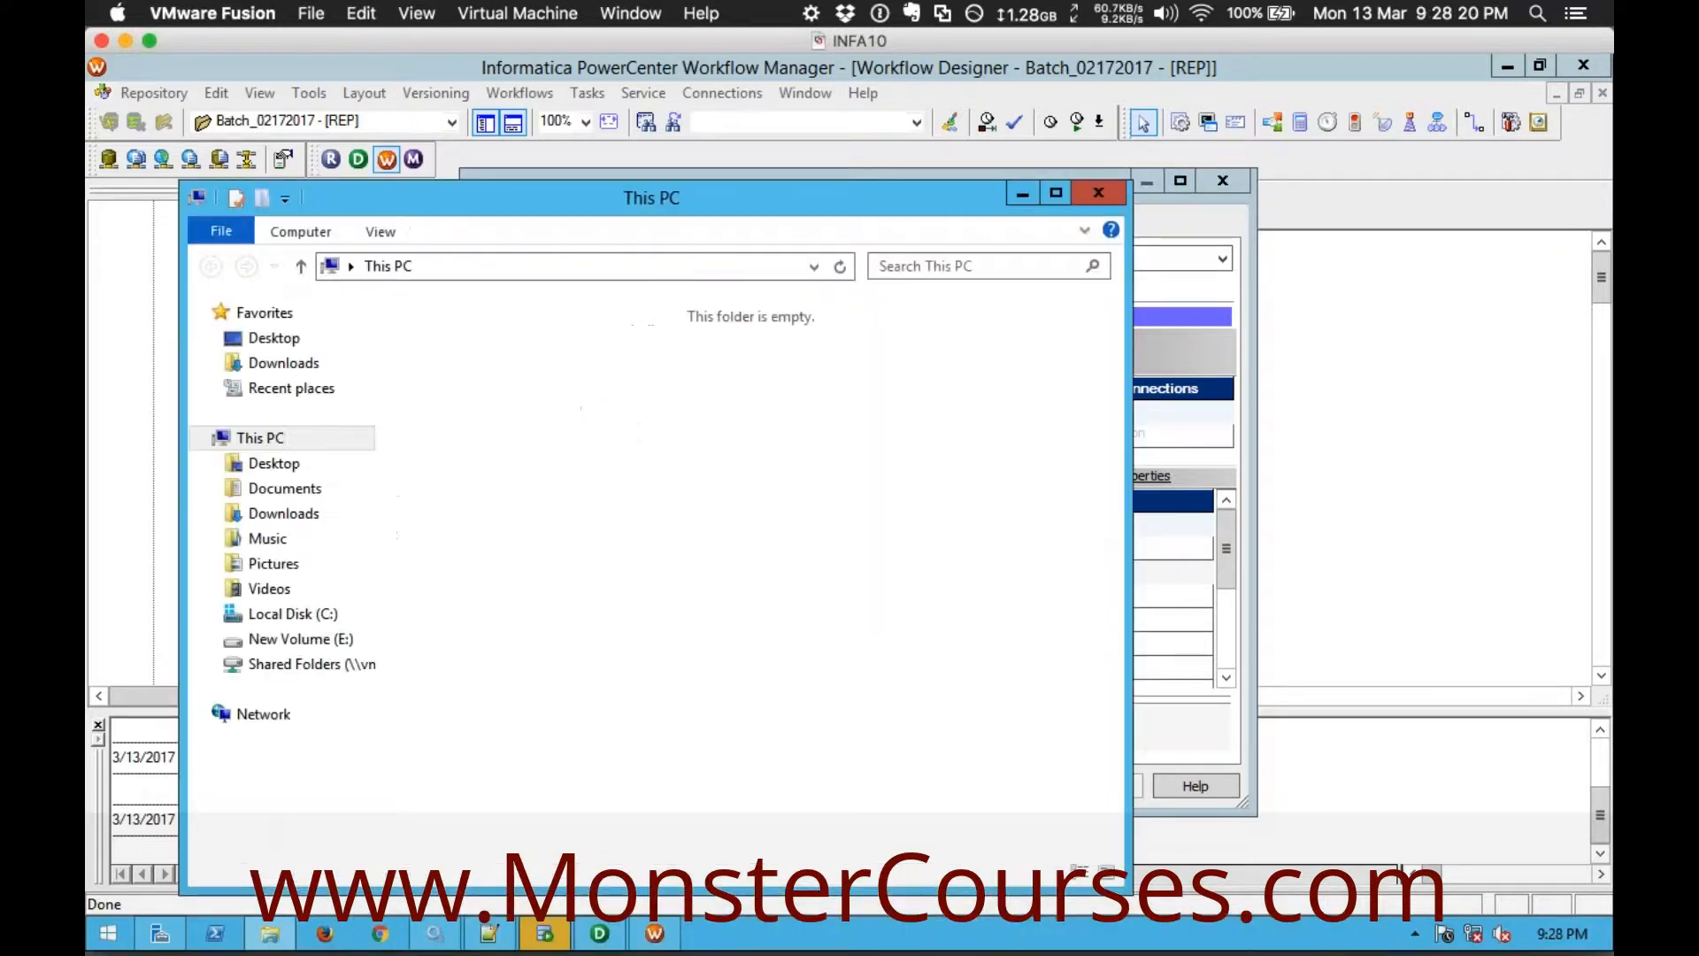
double_click(787, 645)
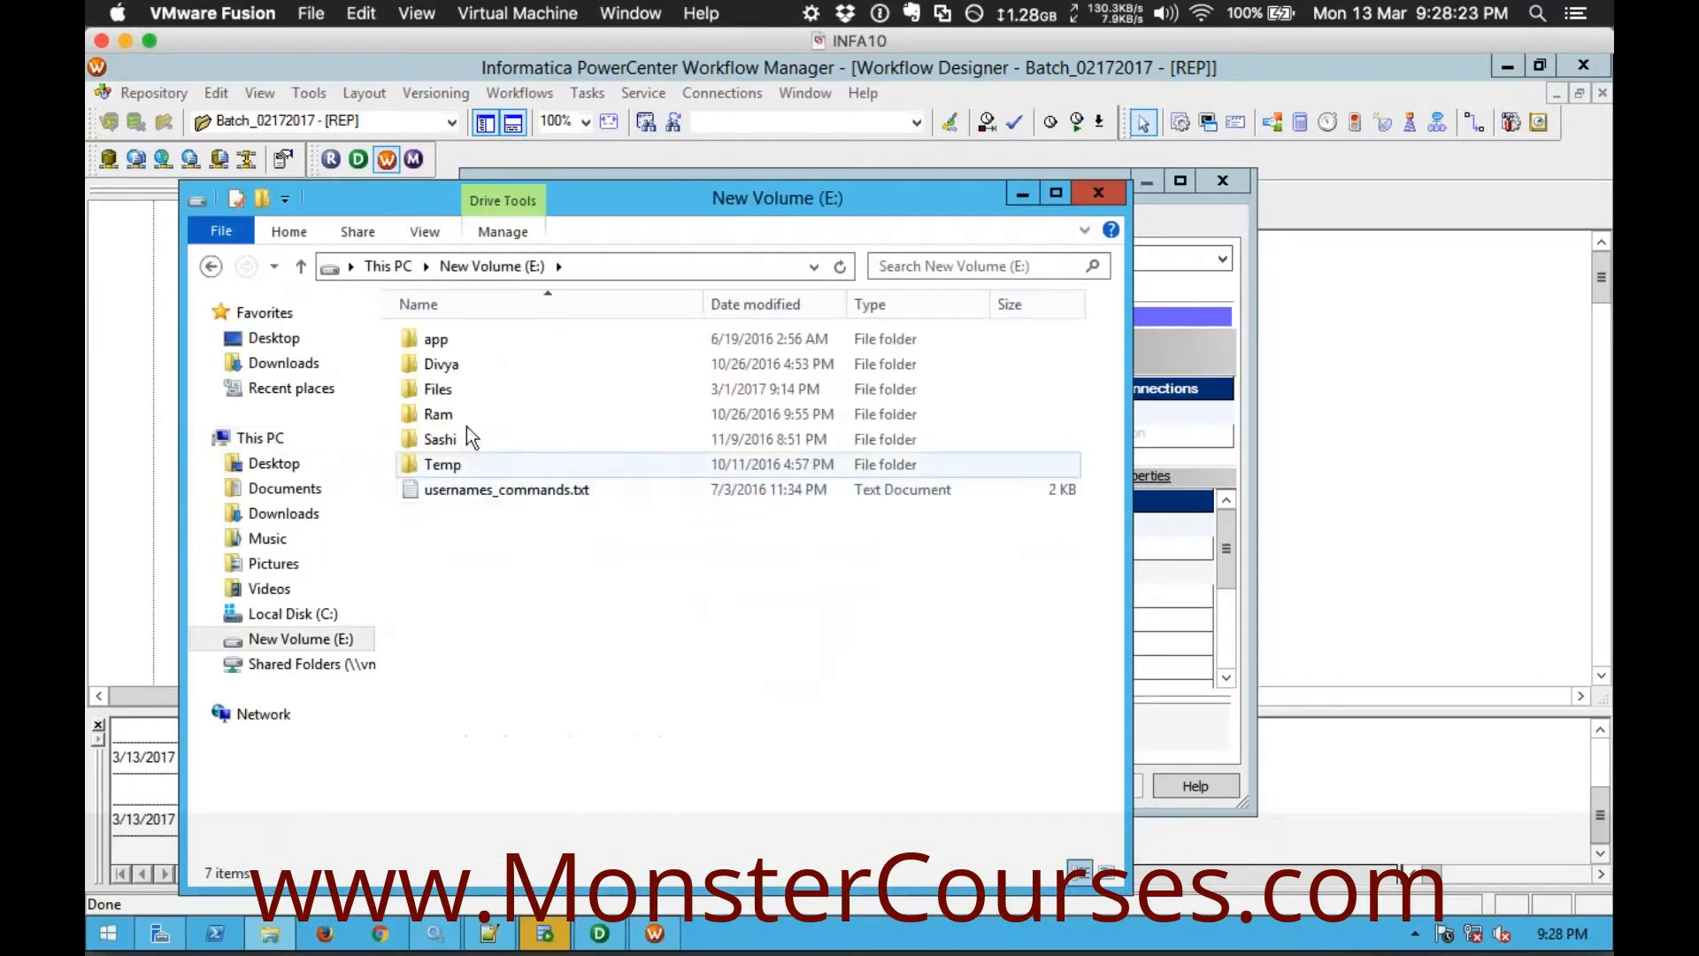
double_click(447, 390)
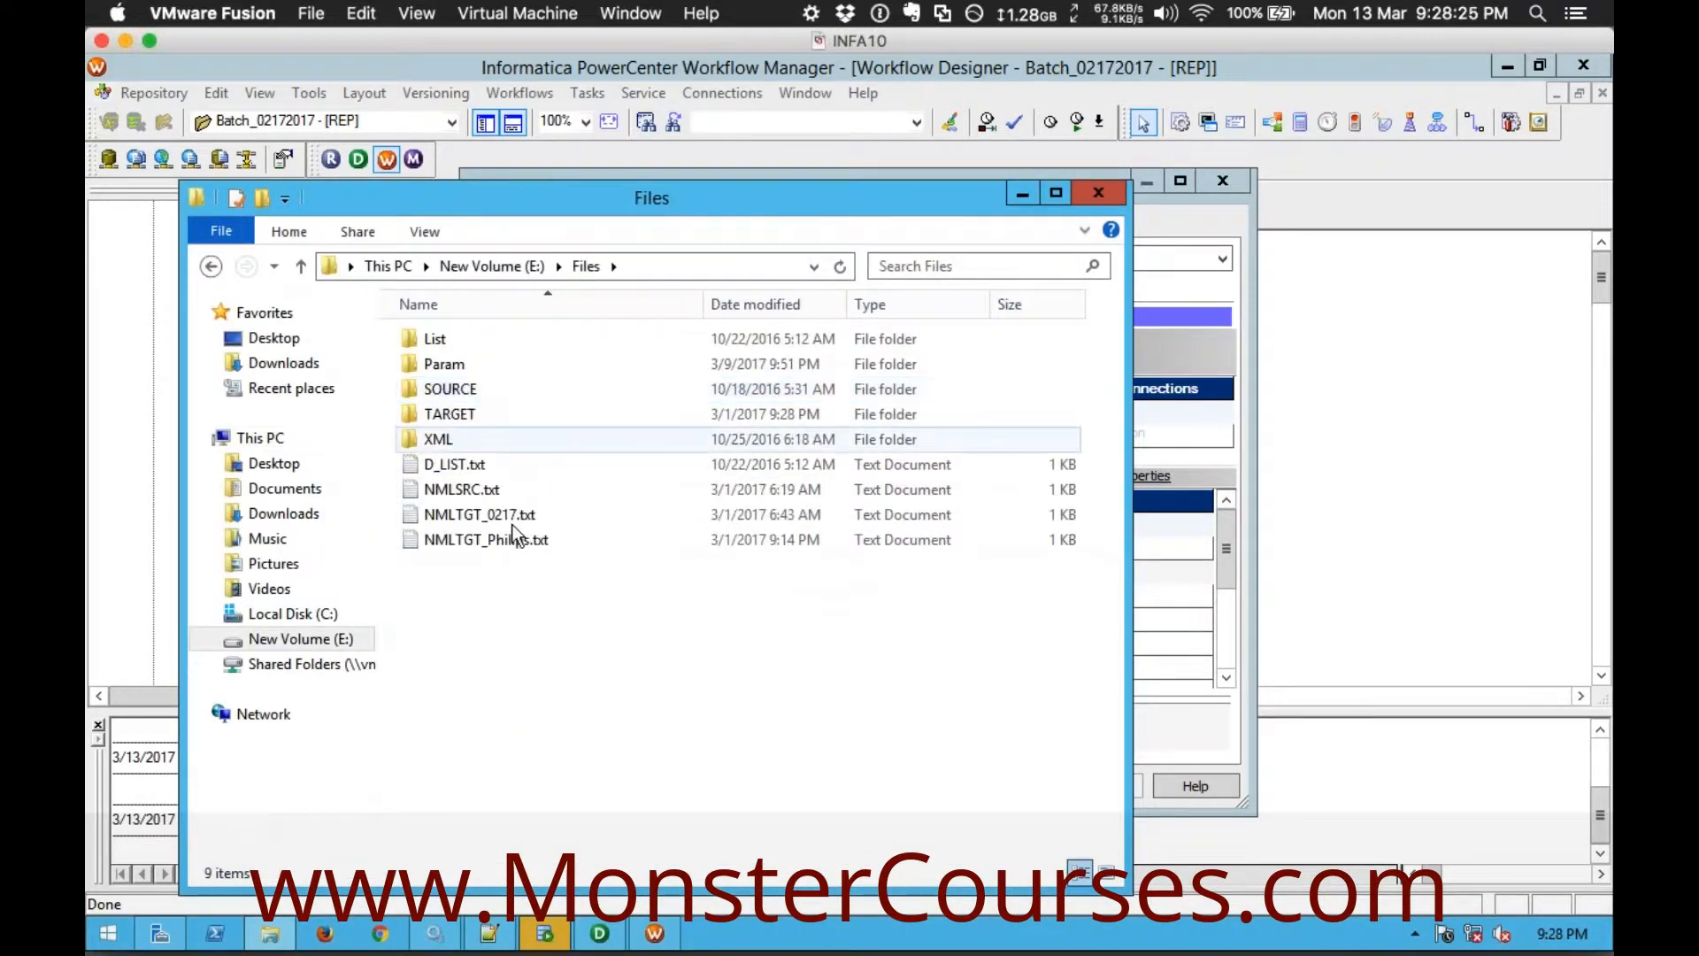
double_click(446, 396)
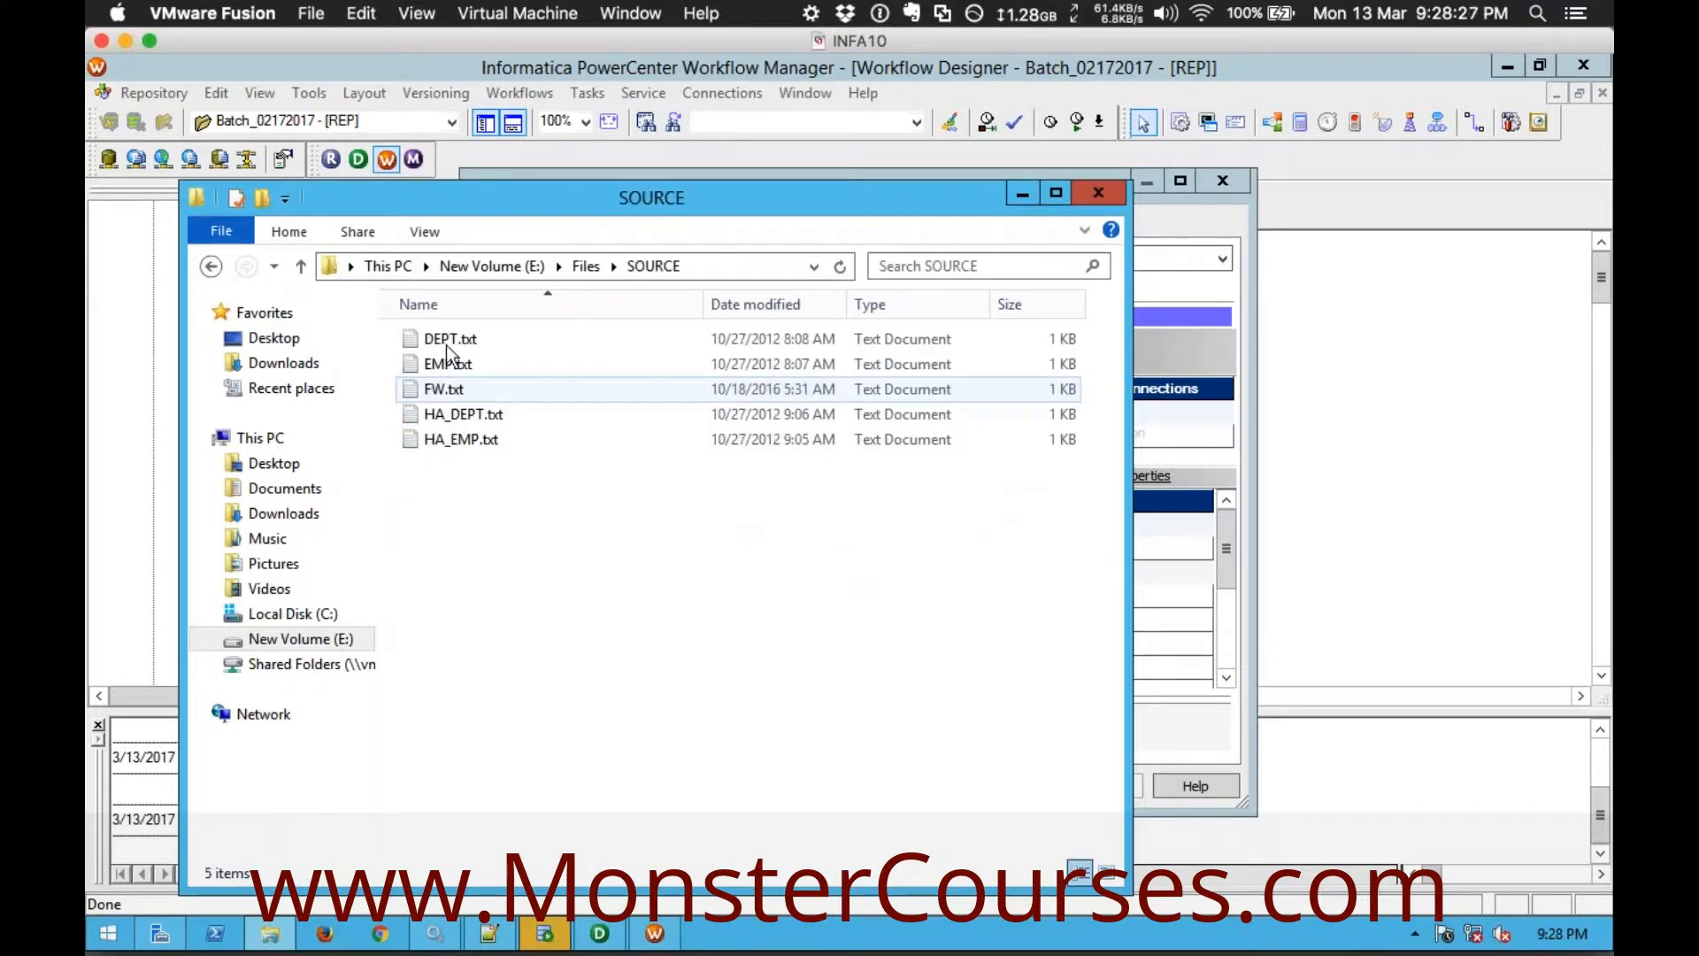
click(469, 343)
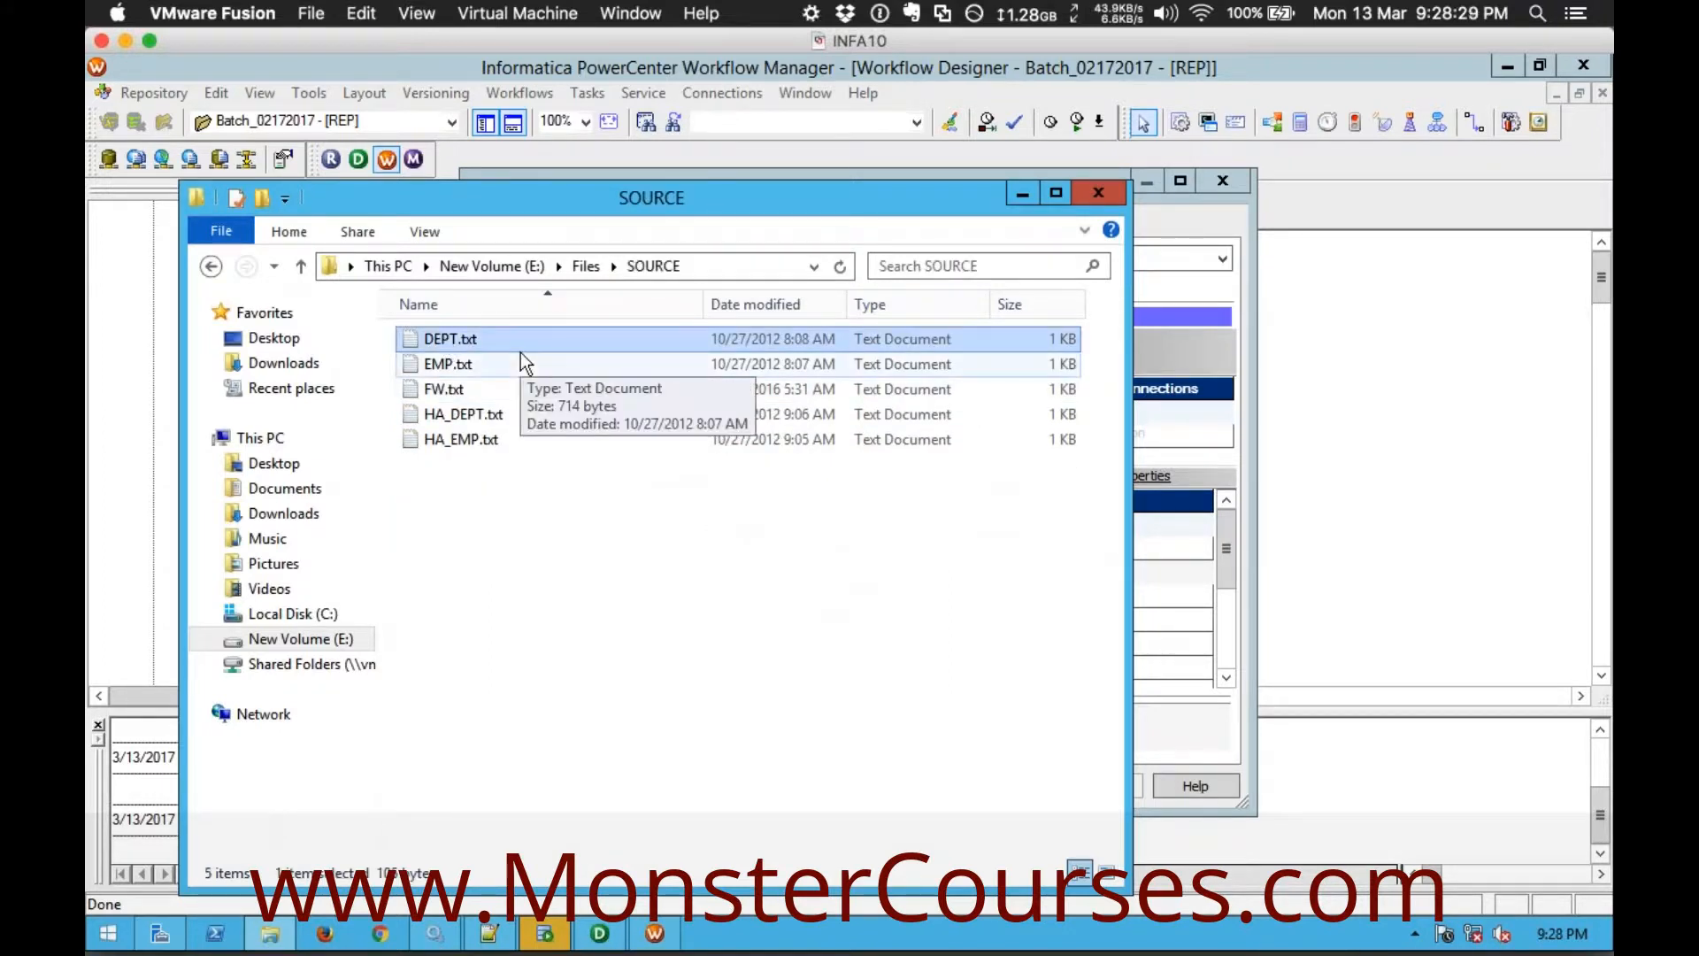
click(586, 266)
click(566, 657)
key(ctrl+v)
Copy the SOURCE folder's path and apply E:\Files\SOURCE as the source file directory of SQ_DEPT_txt in the session
double_click(466, 395)
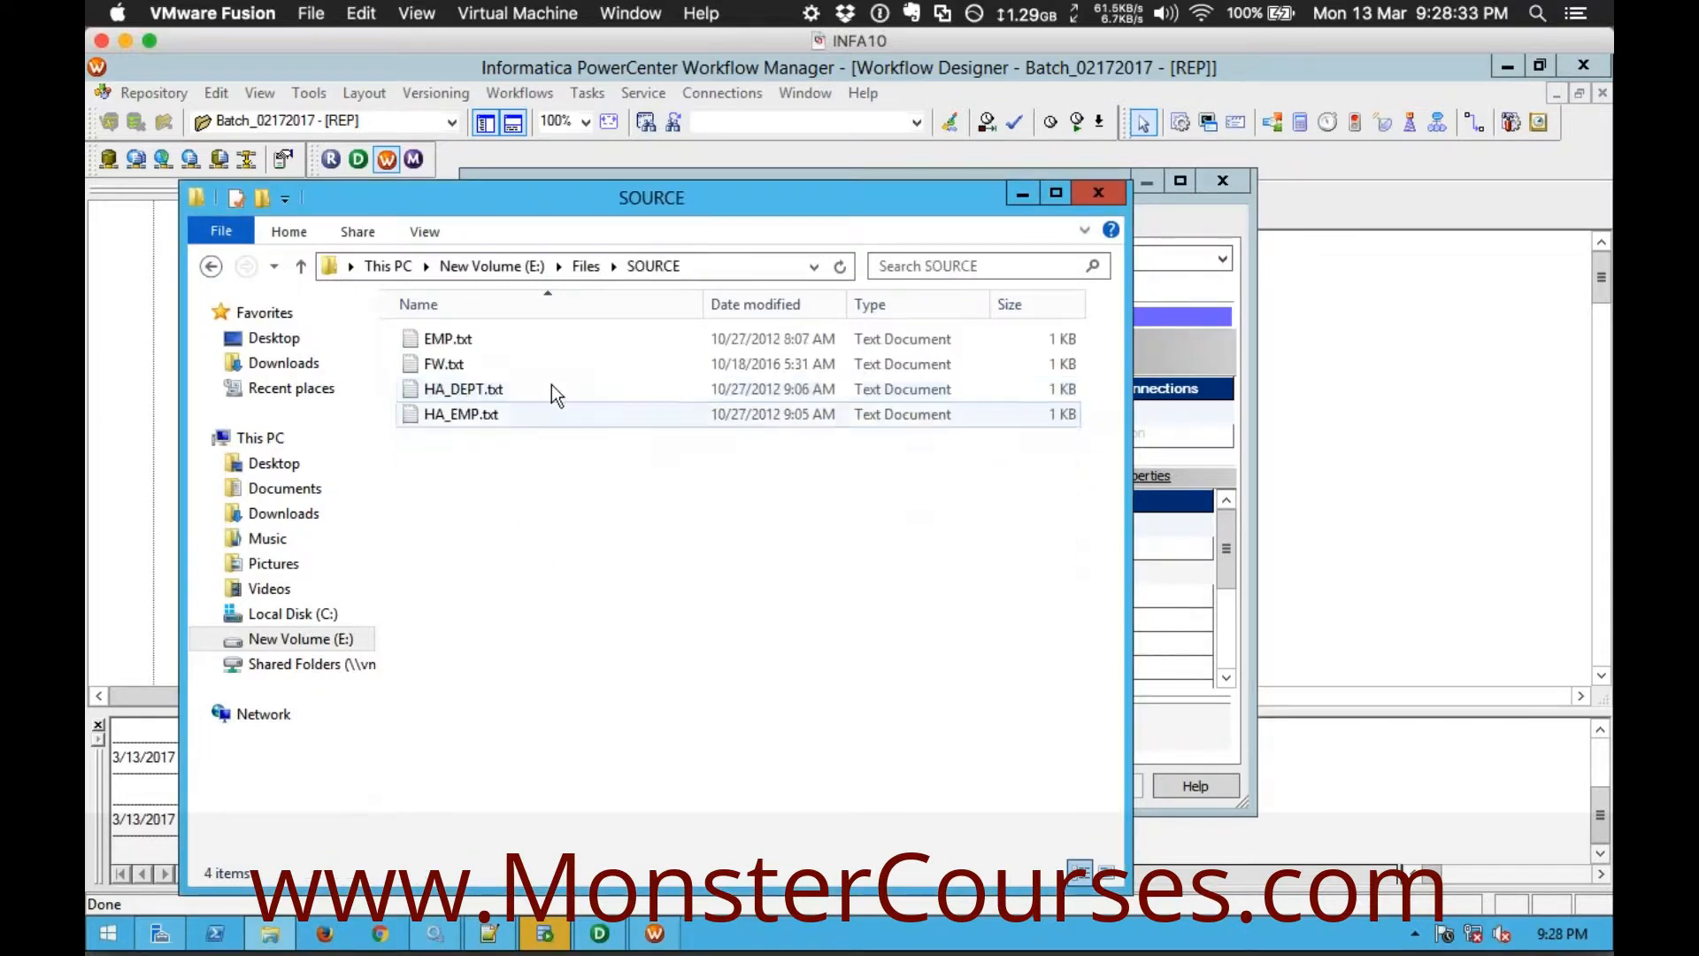
click(715, 269)
key(ctrl+c)
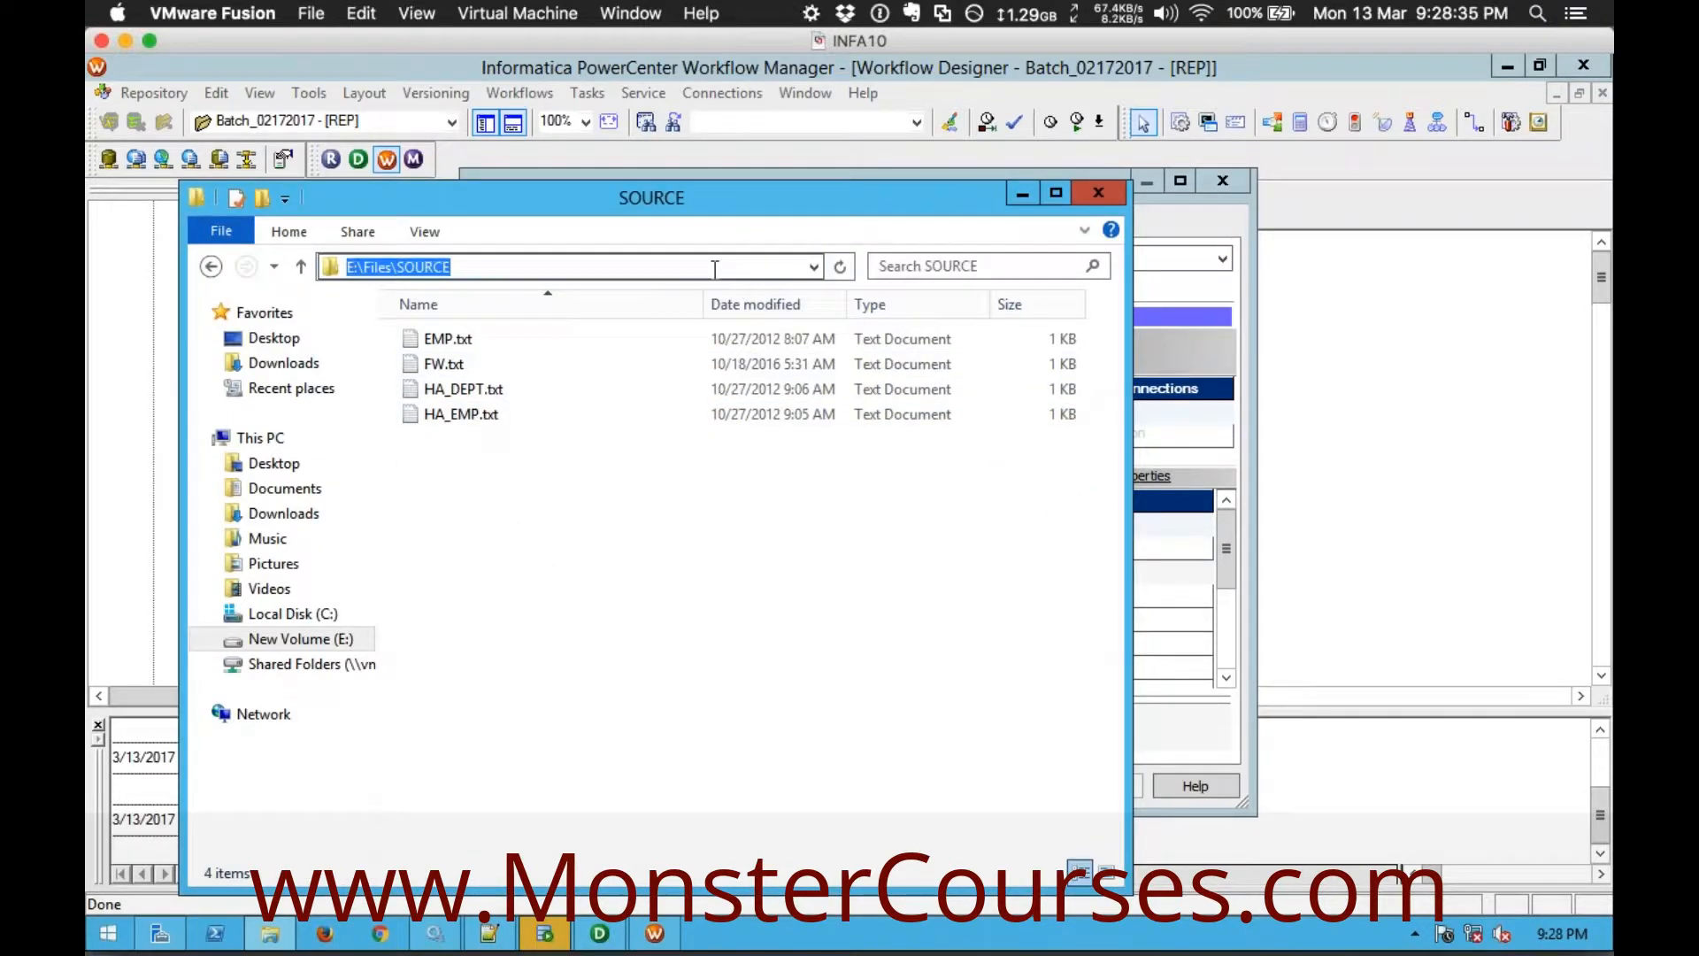
click(538, 533)
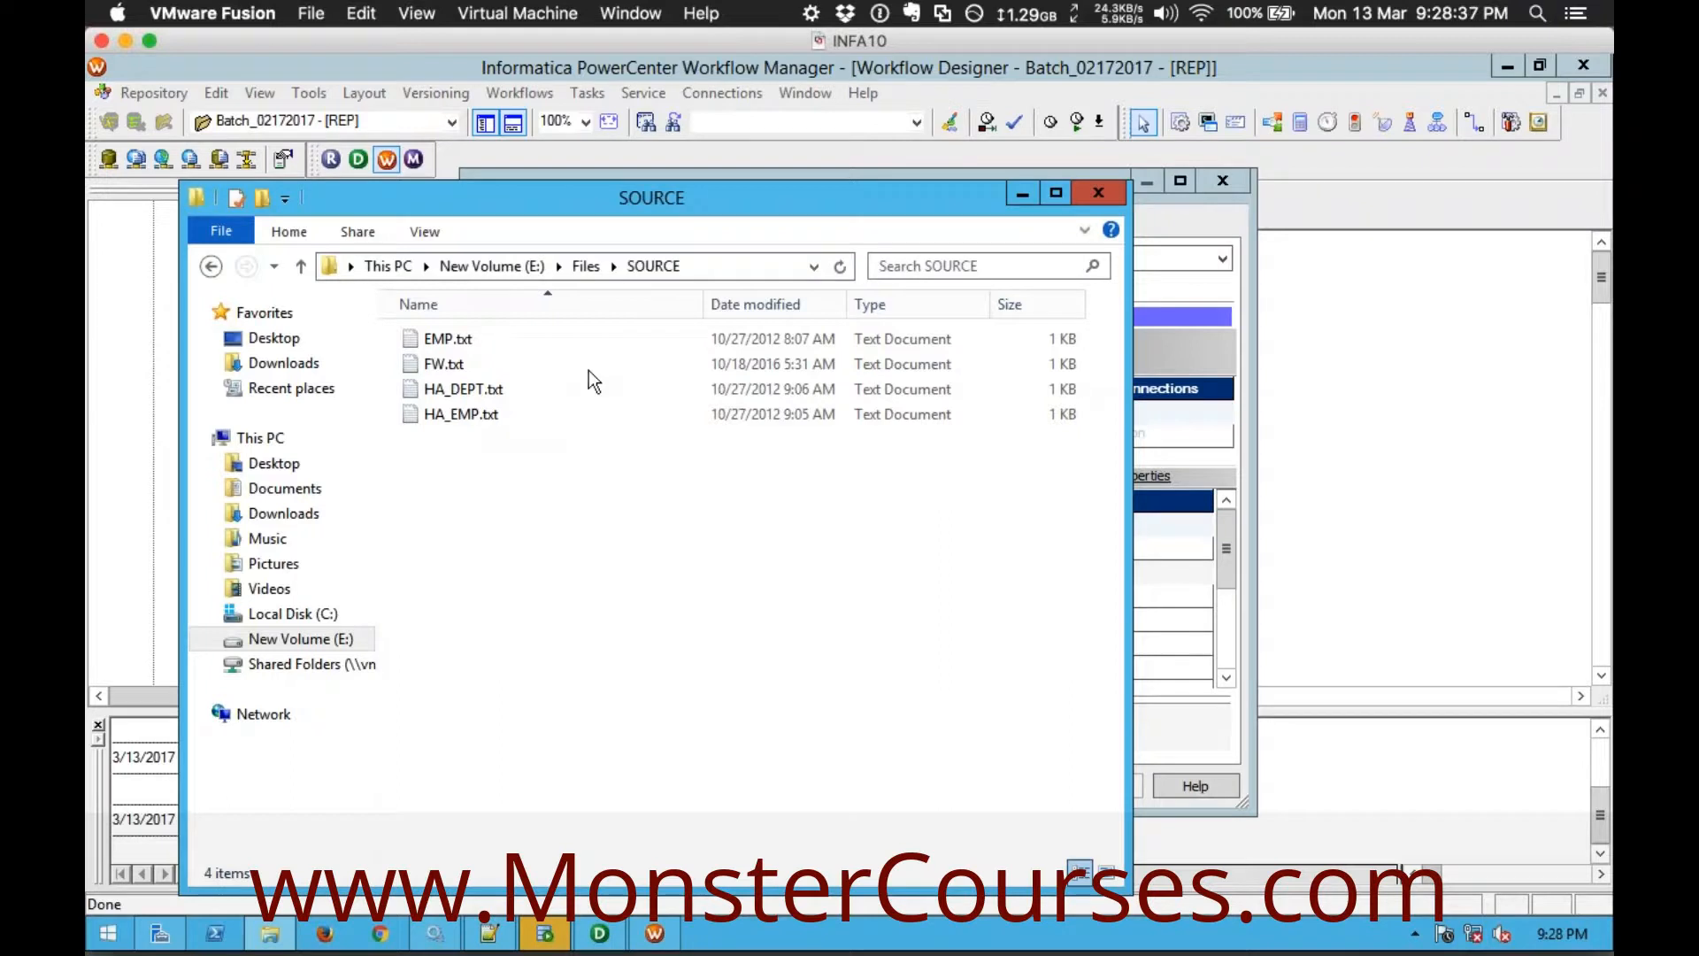
click(1205, 715)
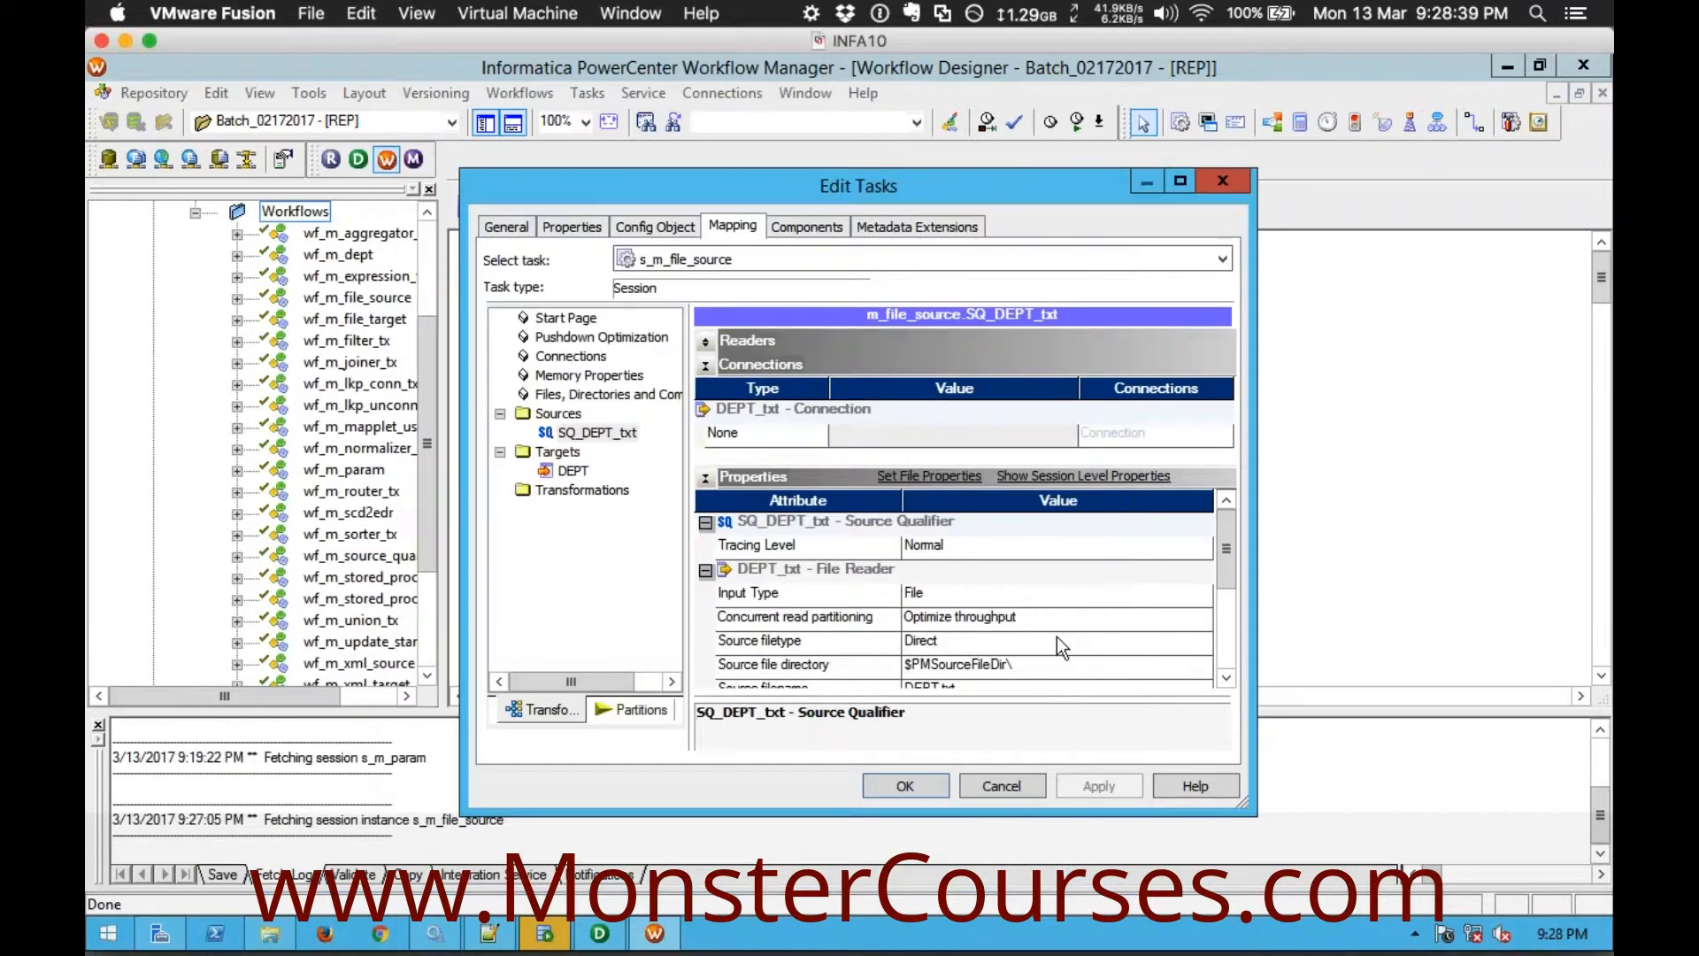
click(1043, 661)
key(ctrl+v)
click(1225, 678)
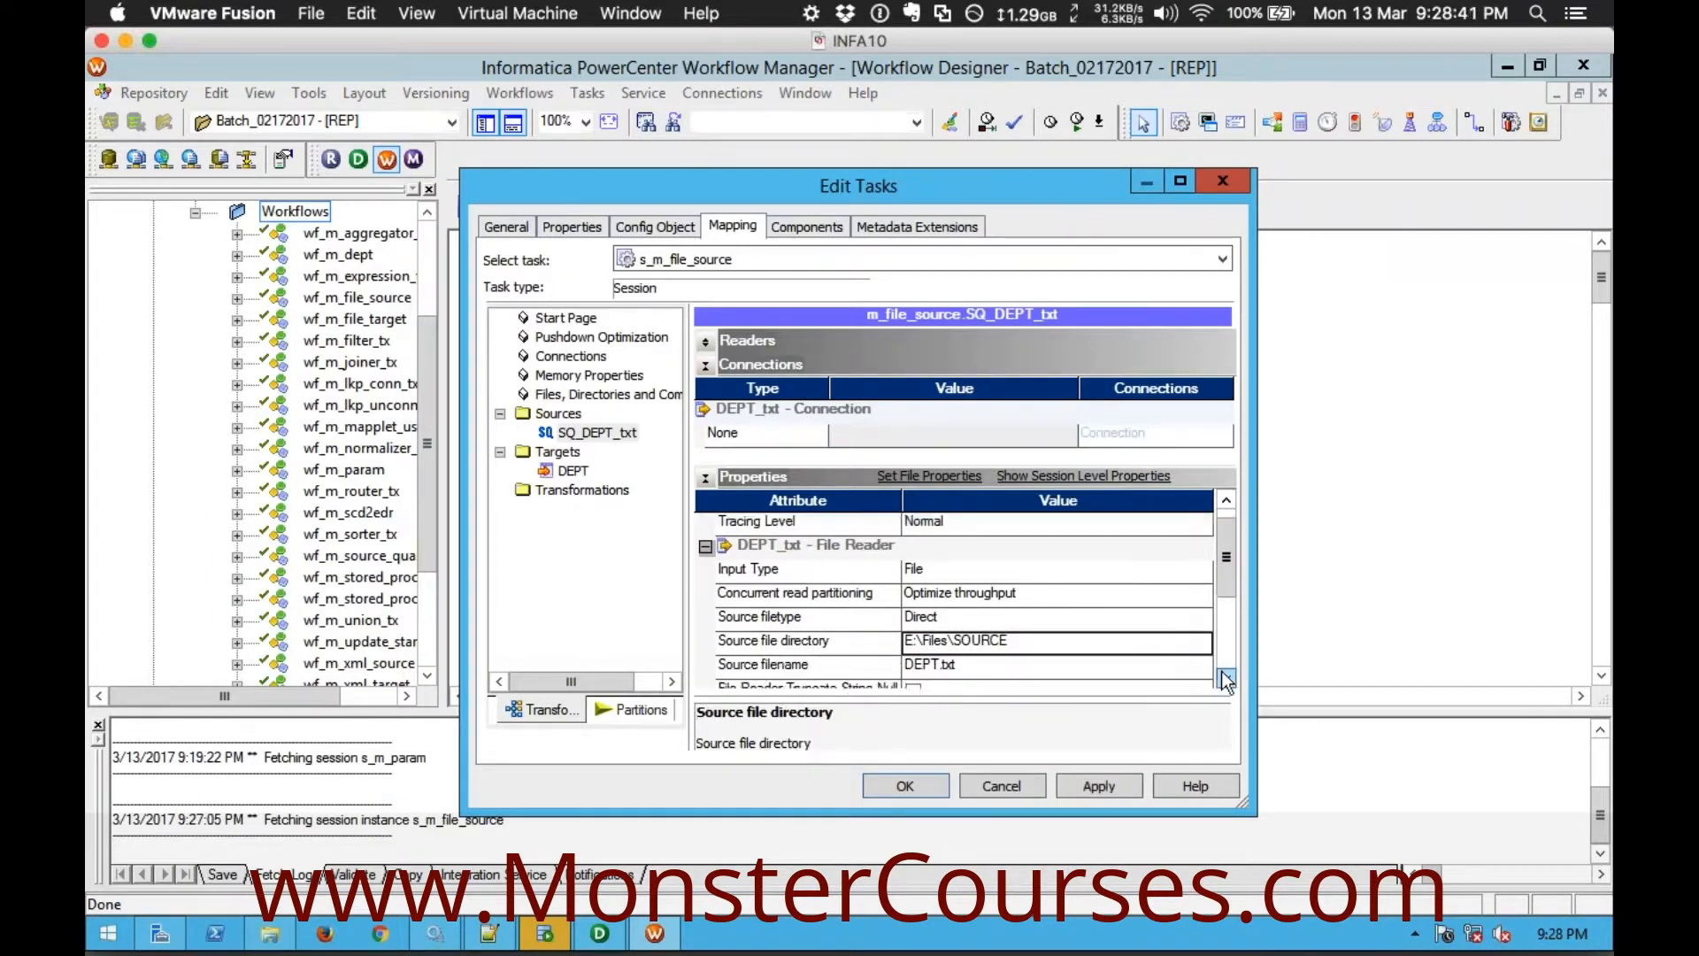
click(1225, 678)
click(1098, 785)
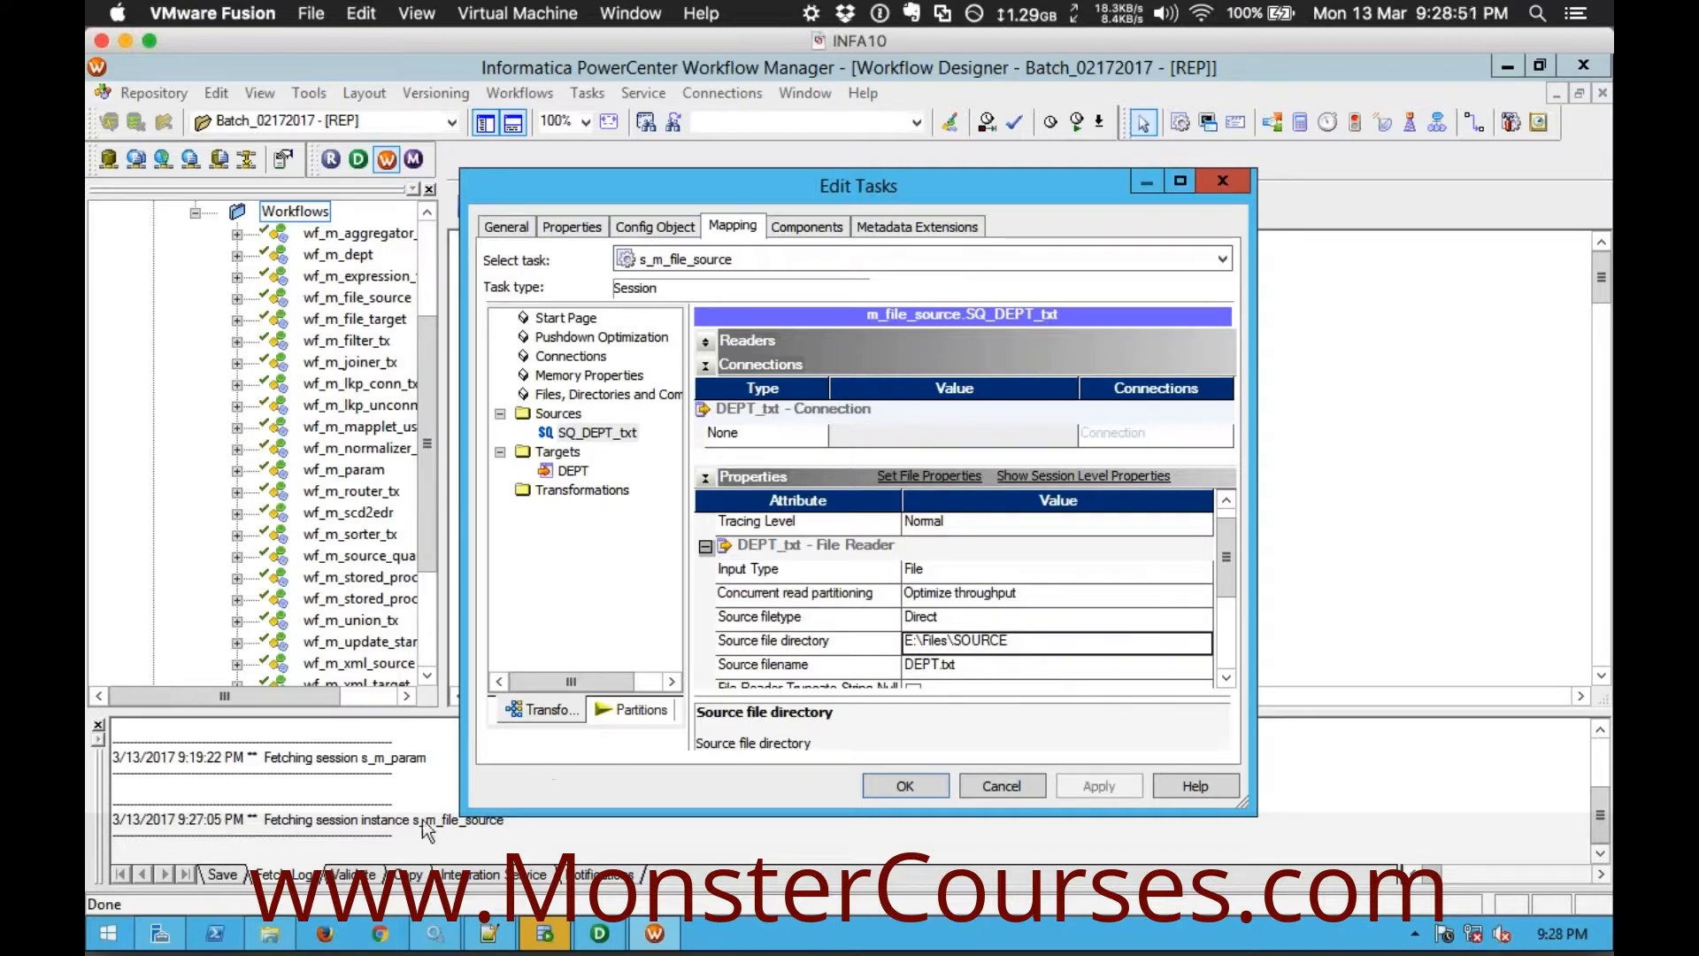
Check the location of DEPT.txt in E:\Files with File Explorer, and return to the session's mapping settings
click(282, 940)
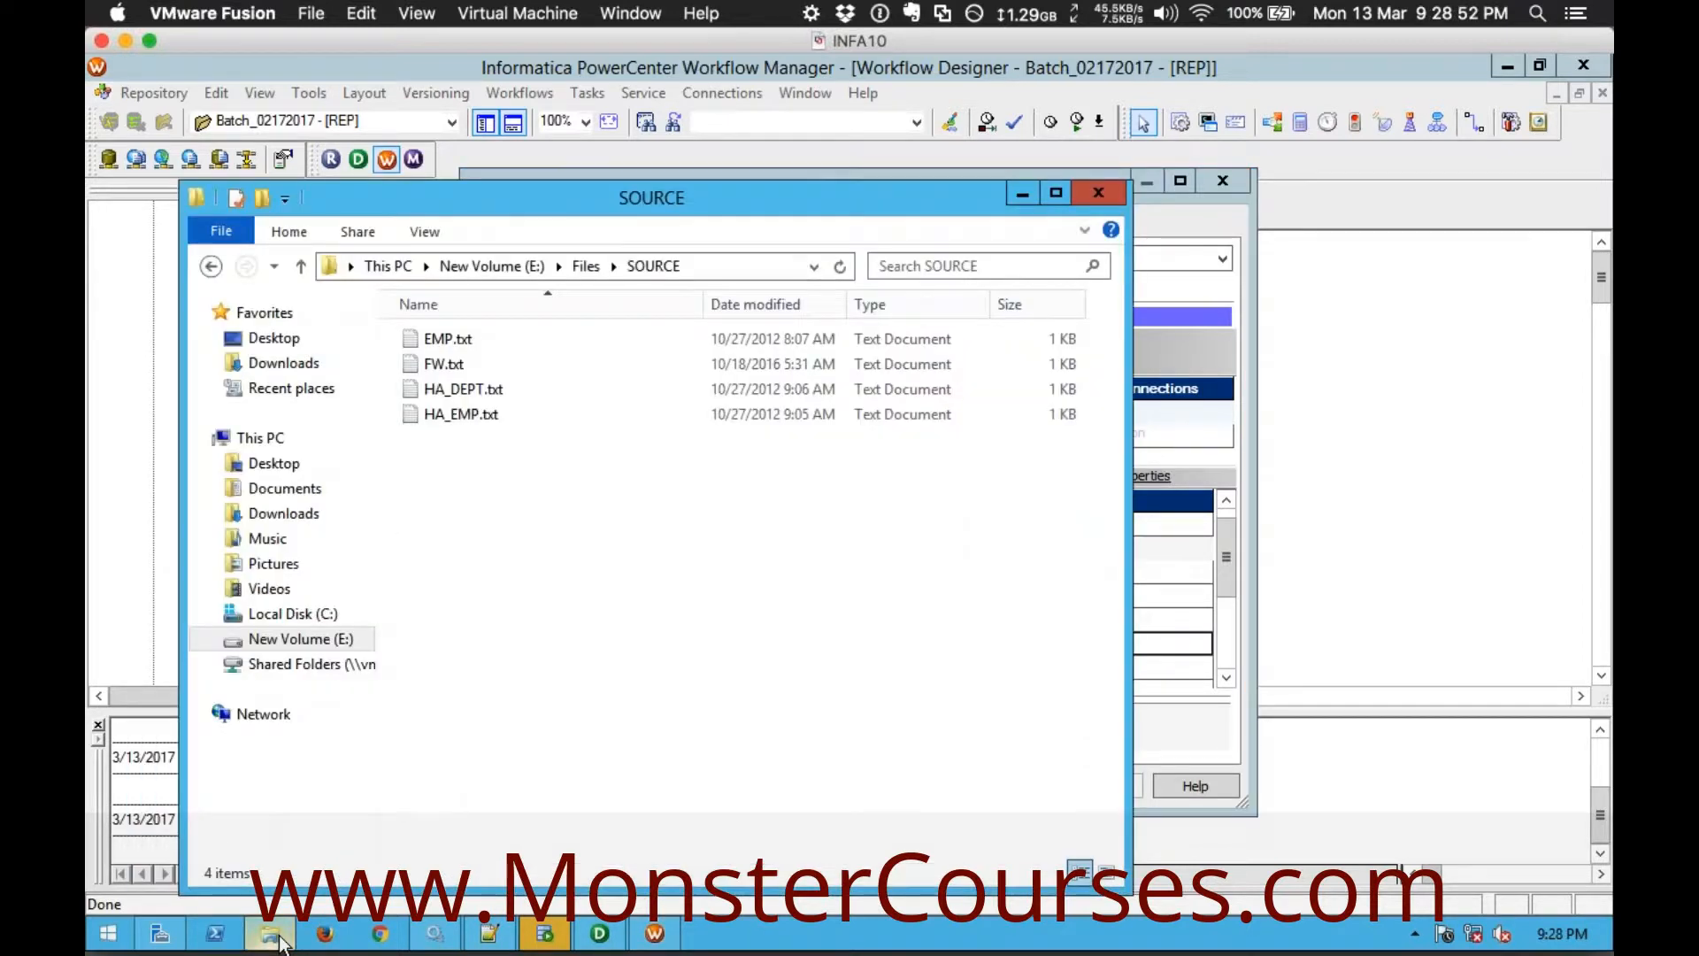
click(587, 266)
click(524, 646)
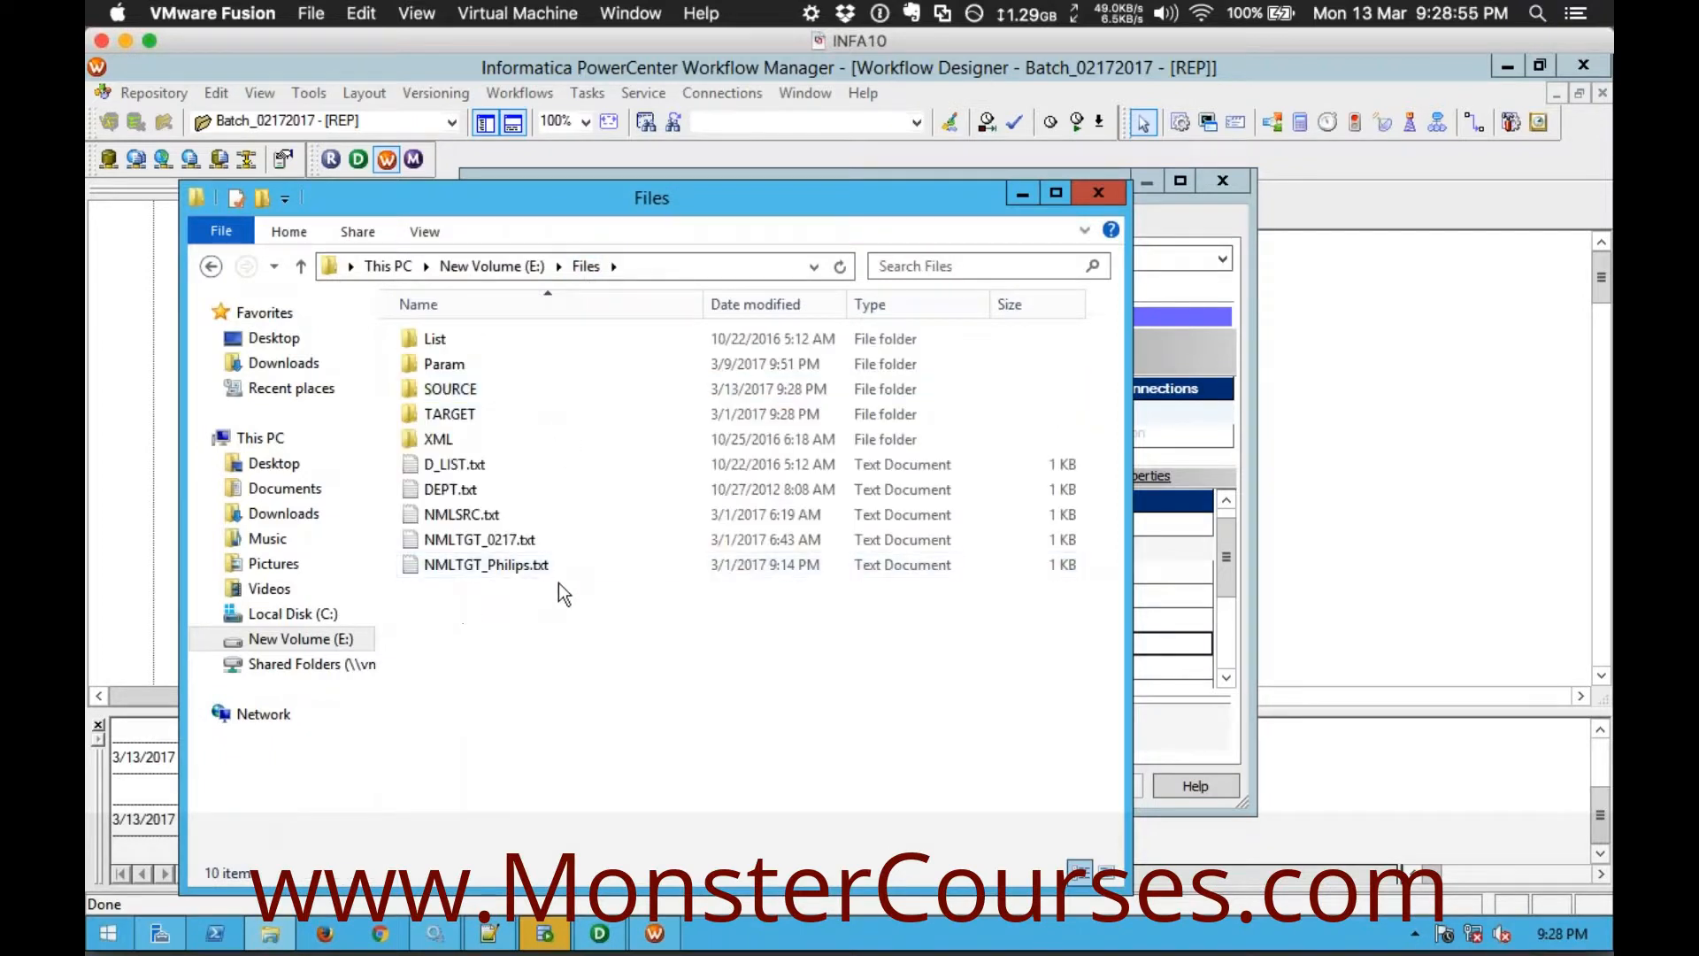
click(693, 264)
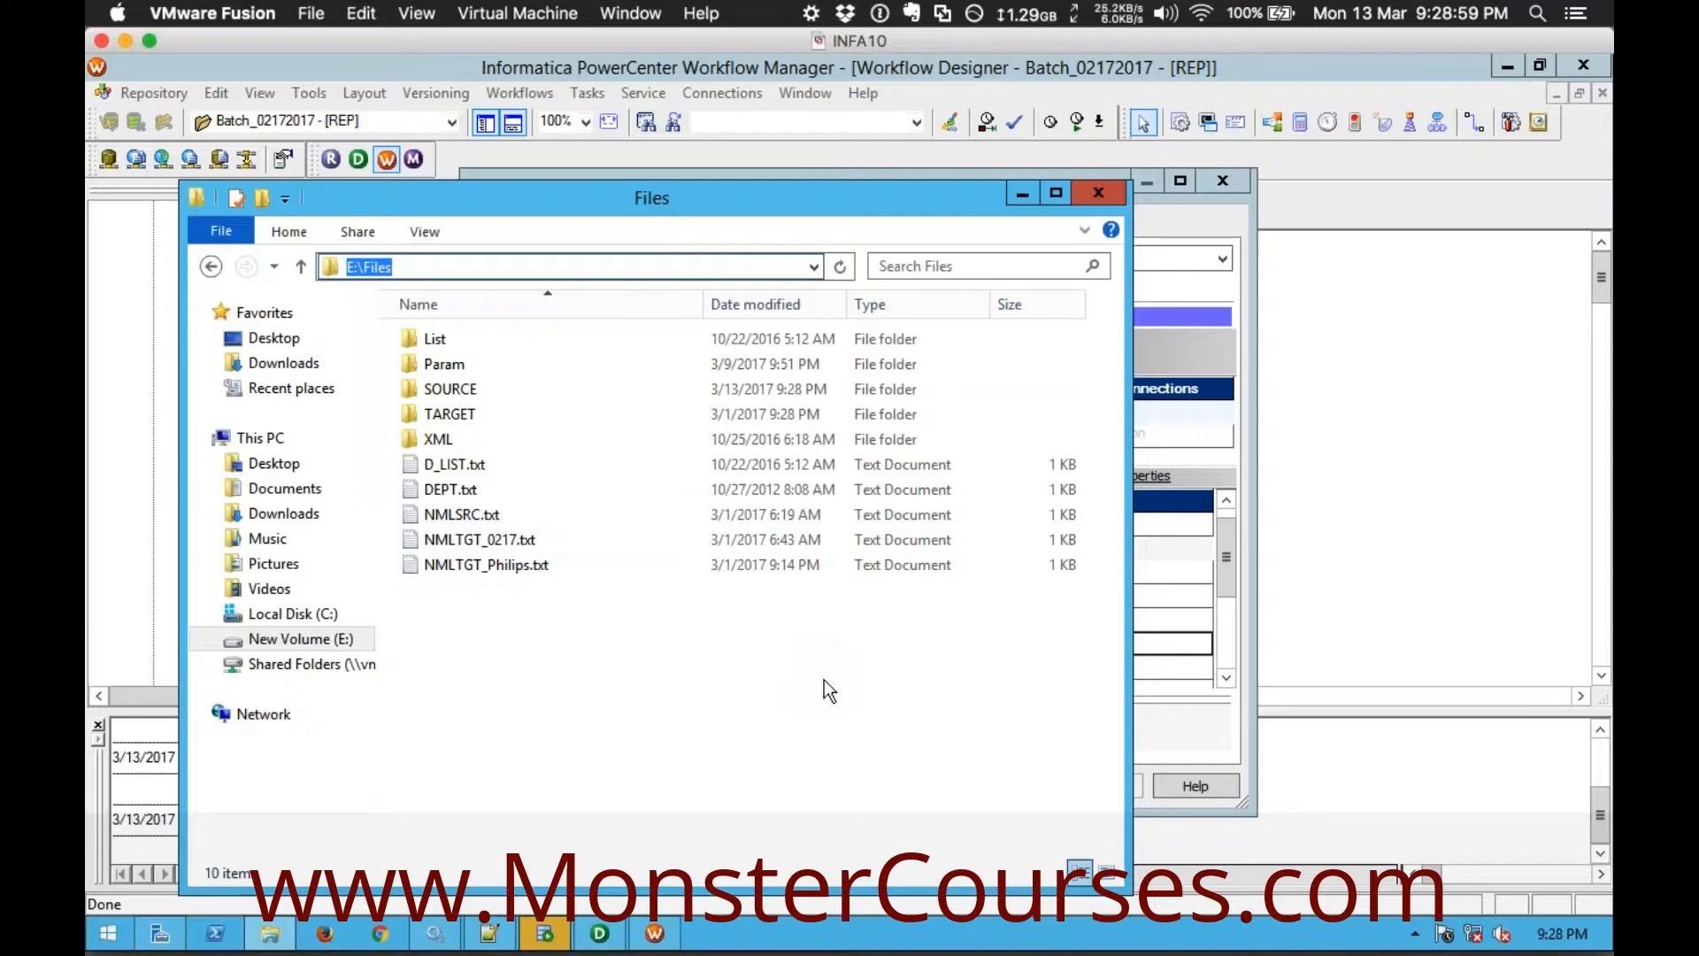
click(995, 619)
click(1172, 641)
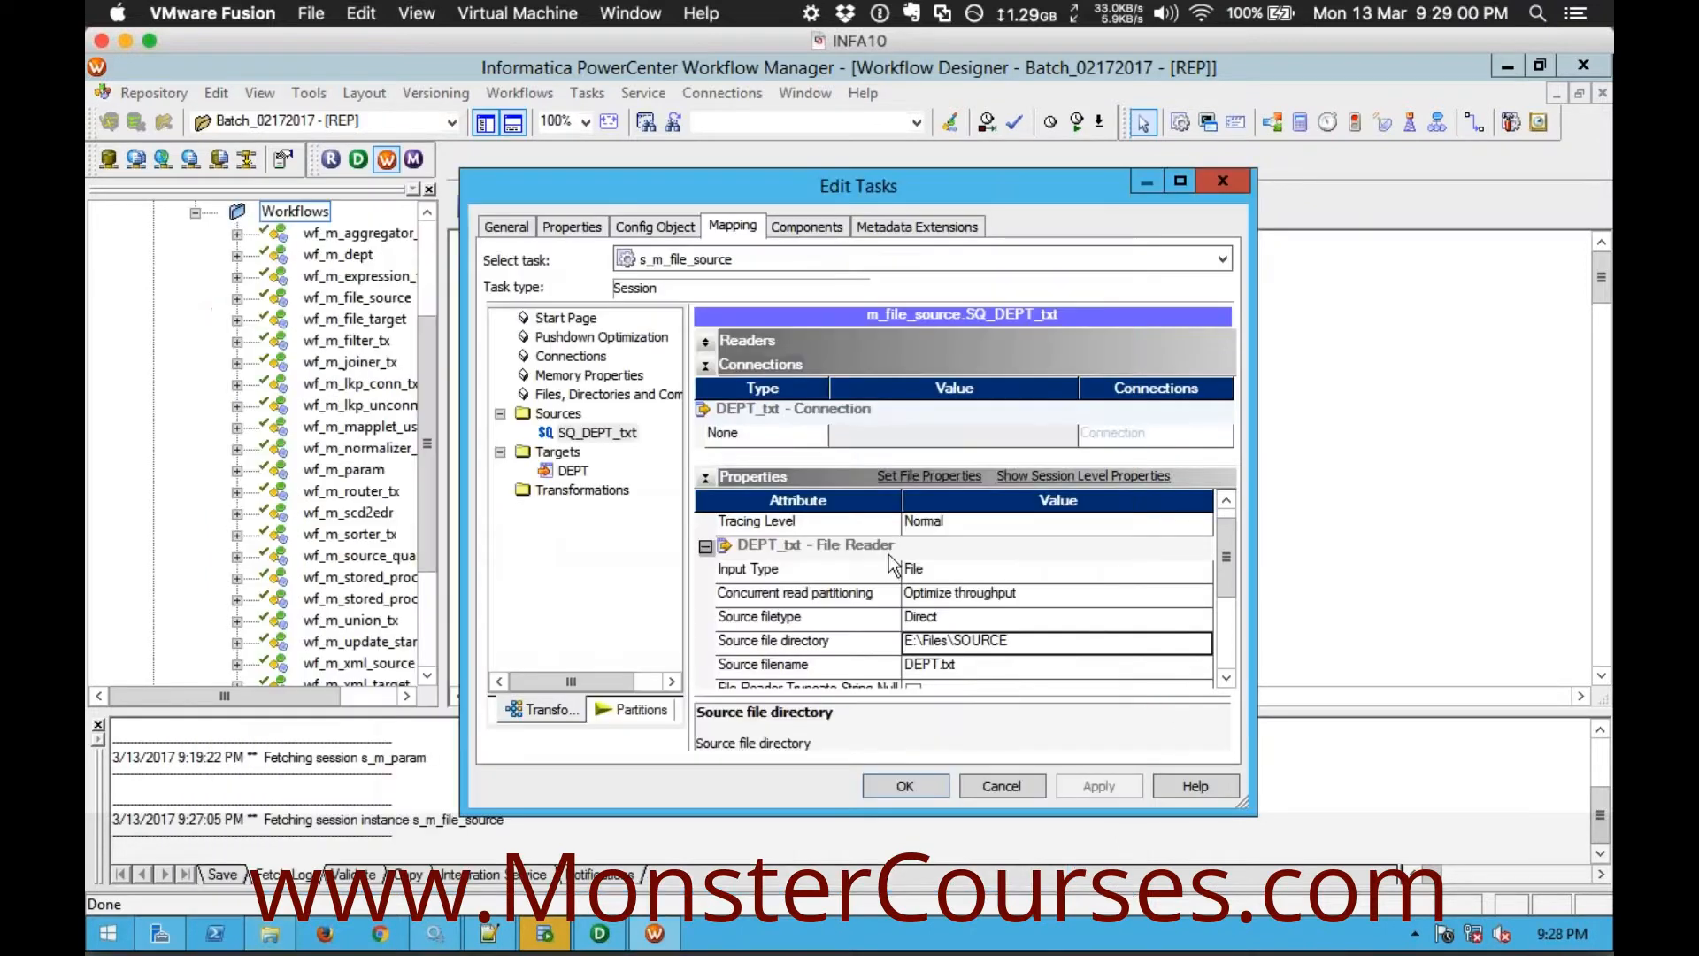
Enable the truncate target table option for the session's DEPT target, accept the session settings and save the workflow
click(572, 471)
click(705, 344)
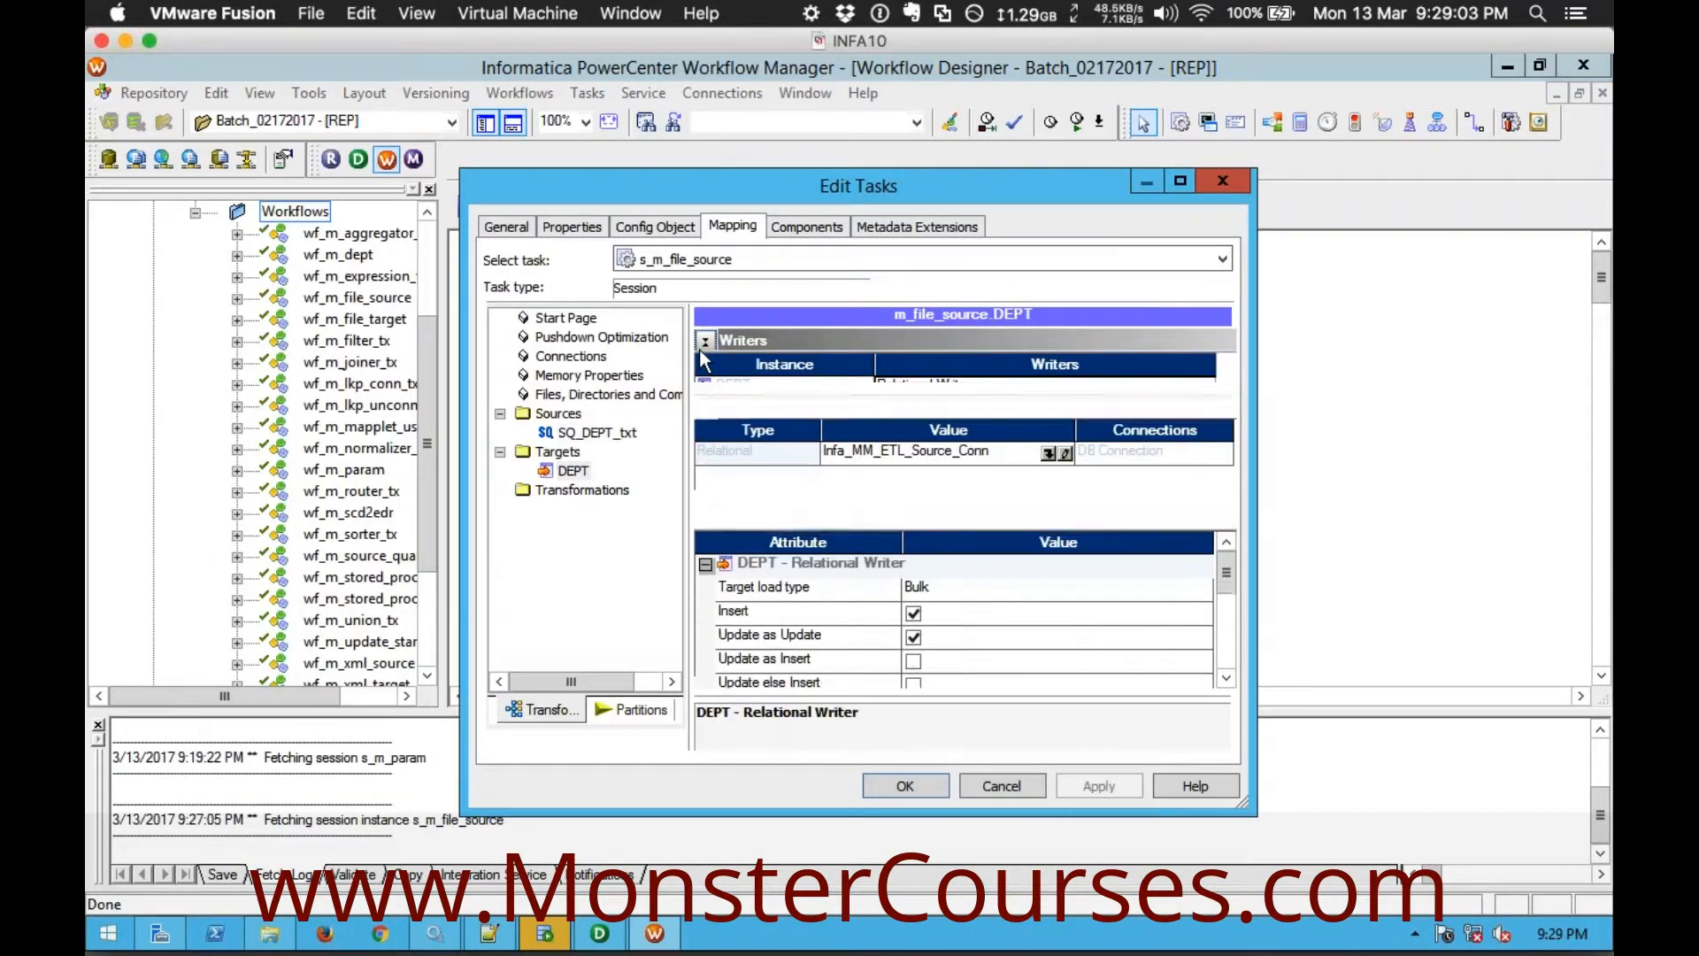
click(706, 366)
click(914, 603)
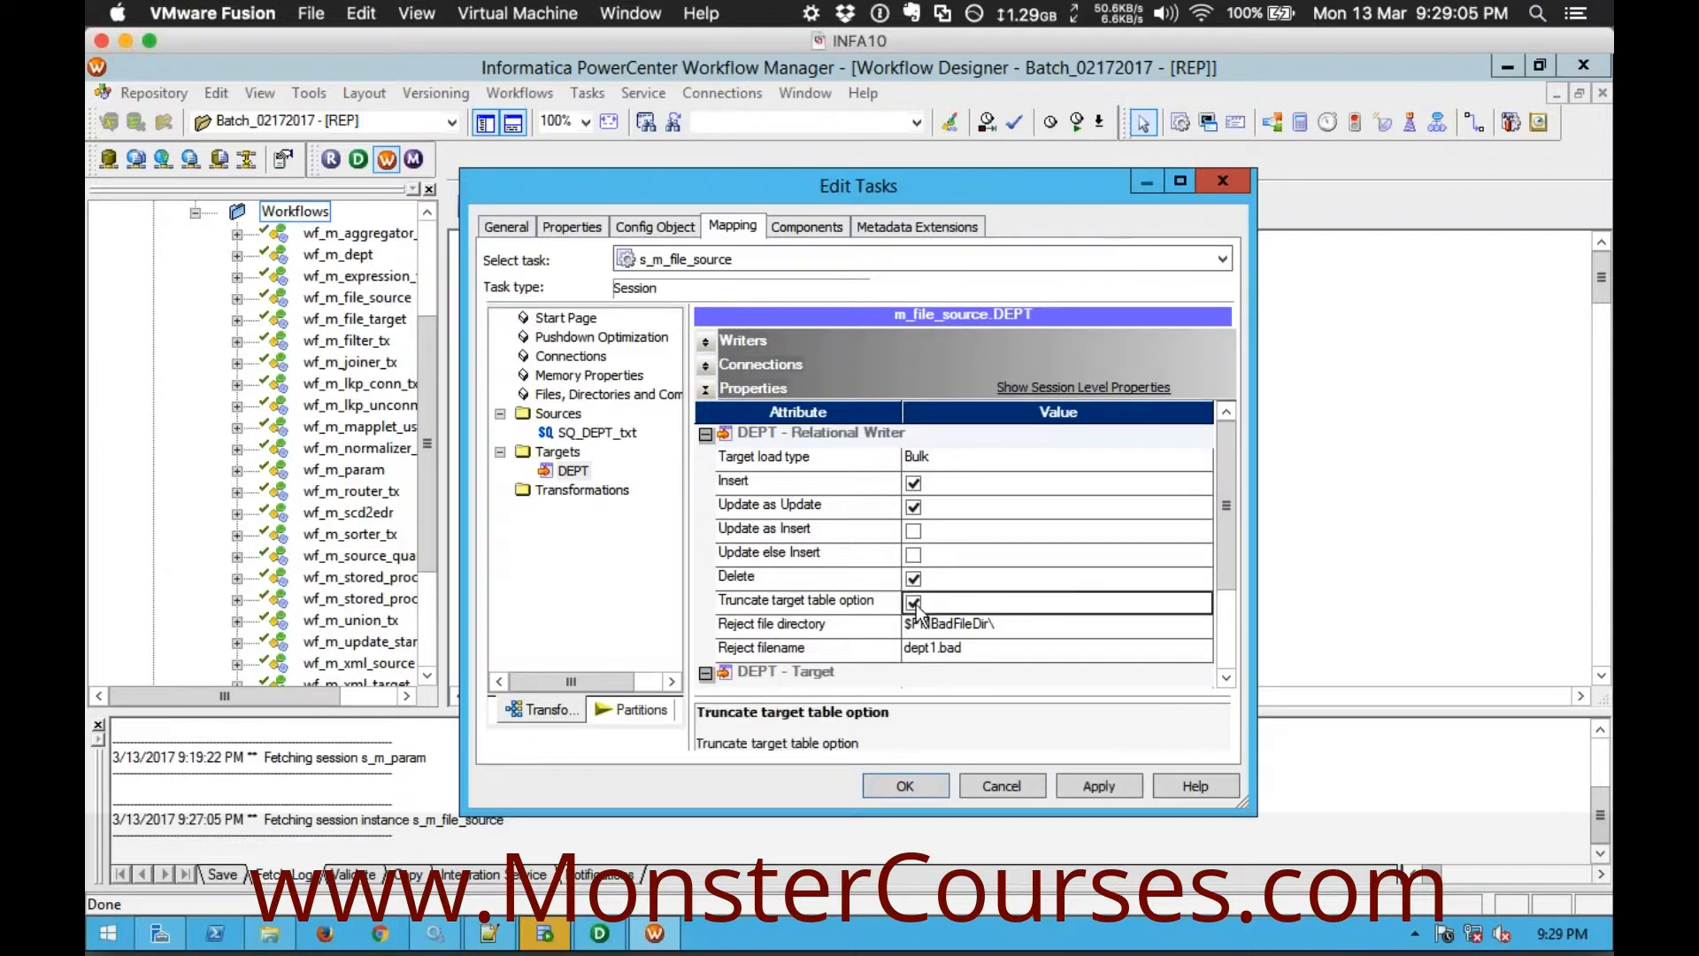
click(1090, 782)
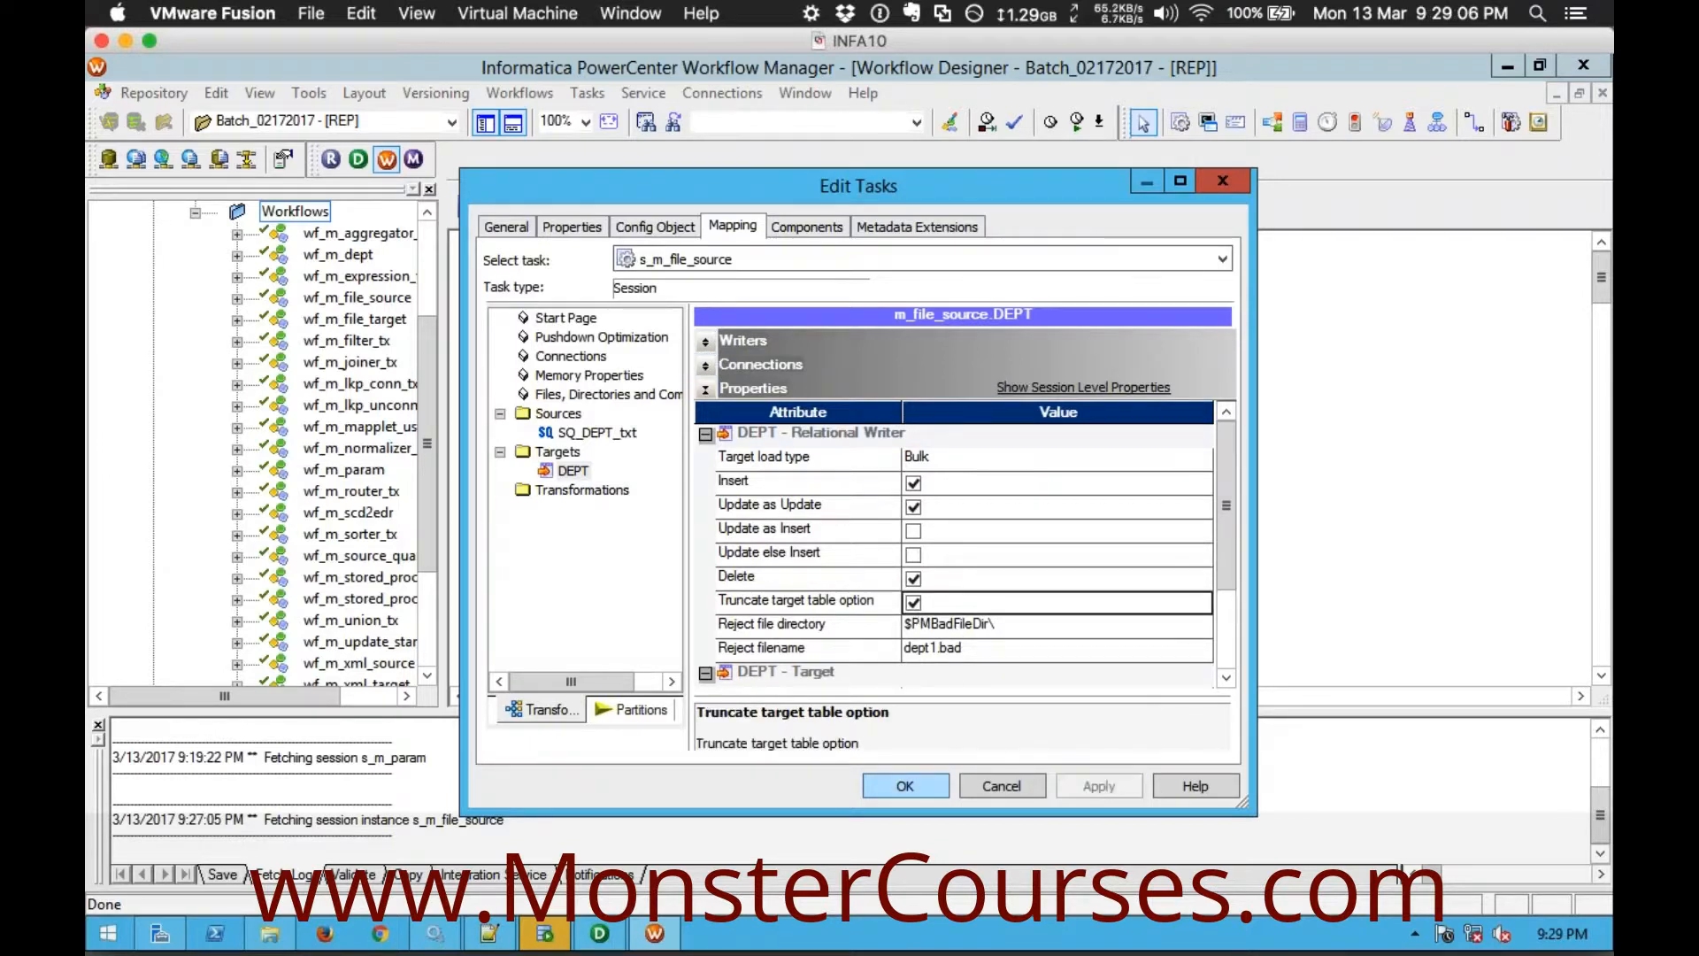
click(905, 785)
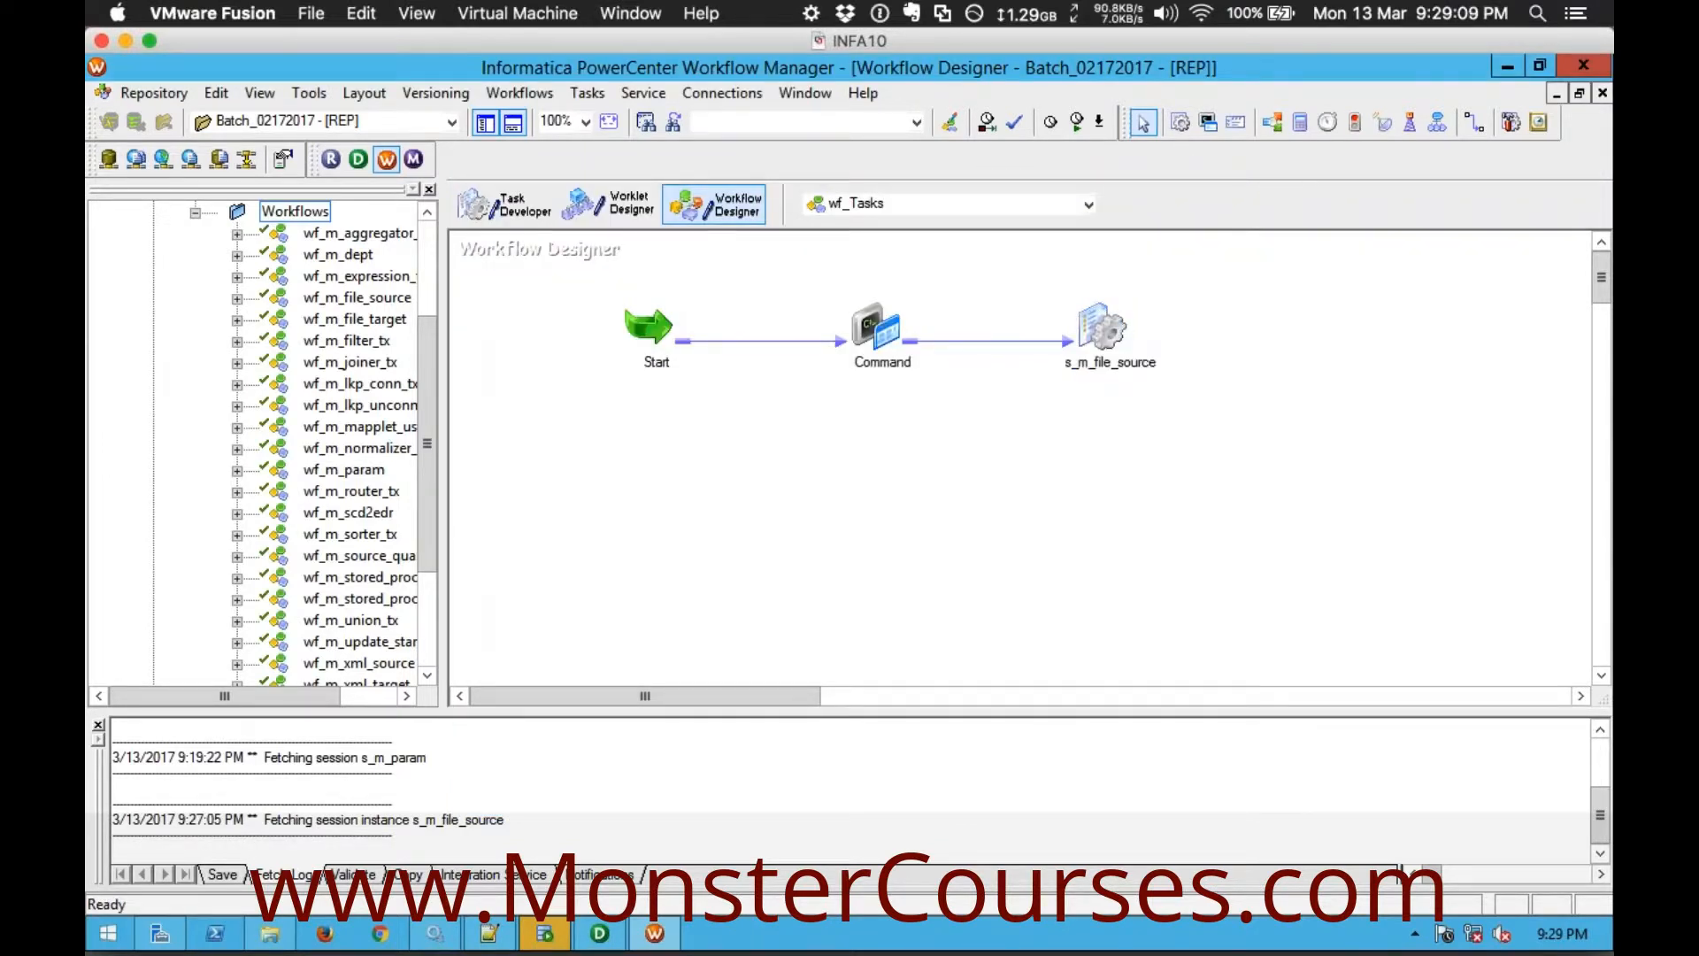
key(ctrl+s)
Open the command list of the Command task and add six new command entries
click(883, 327)
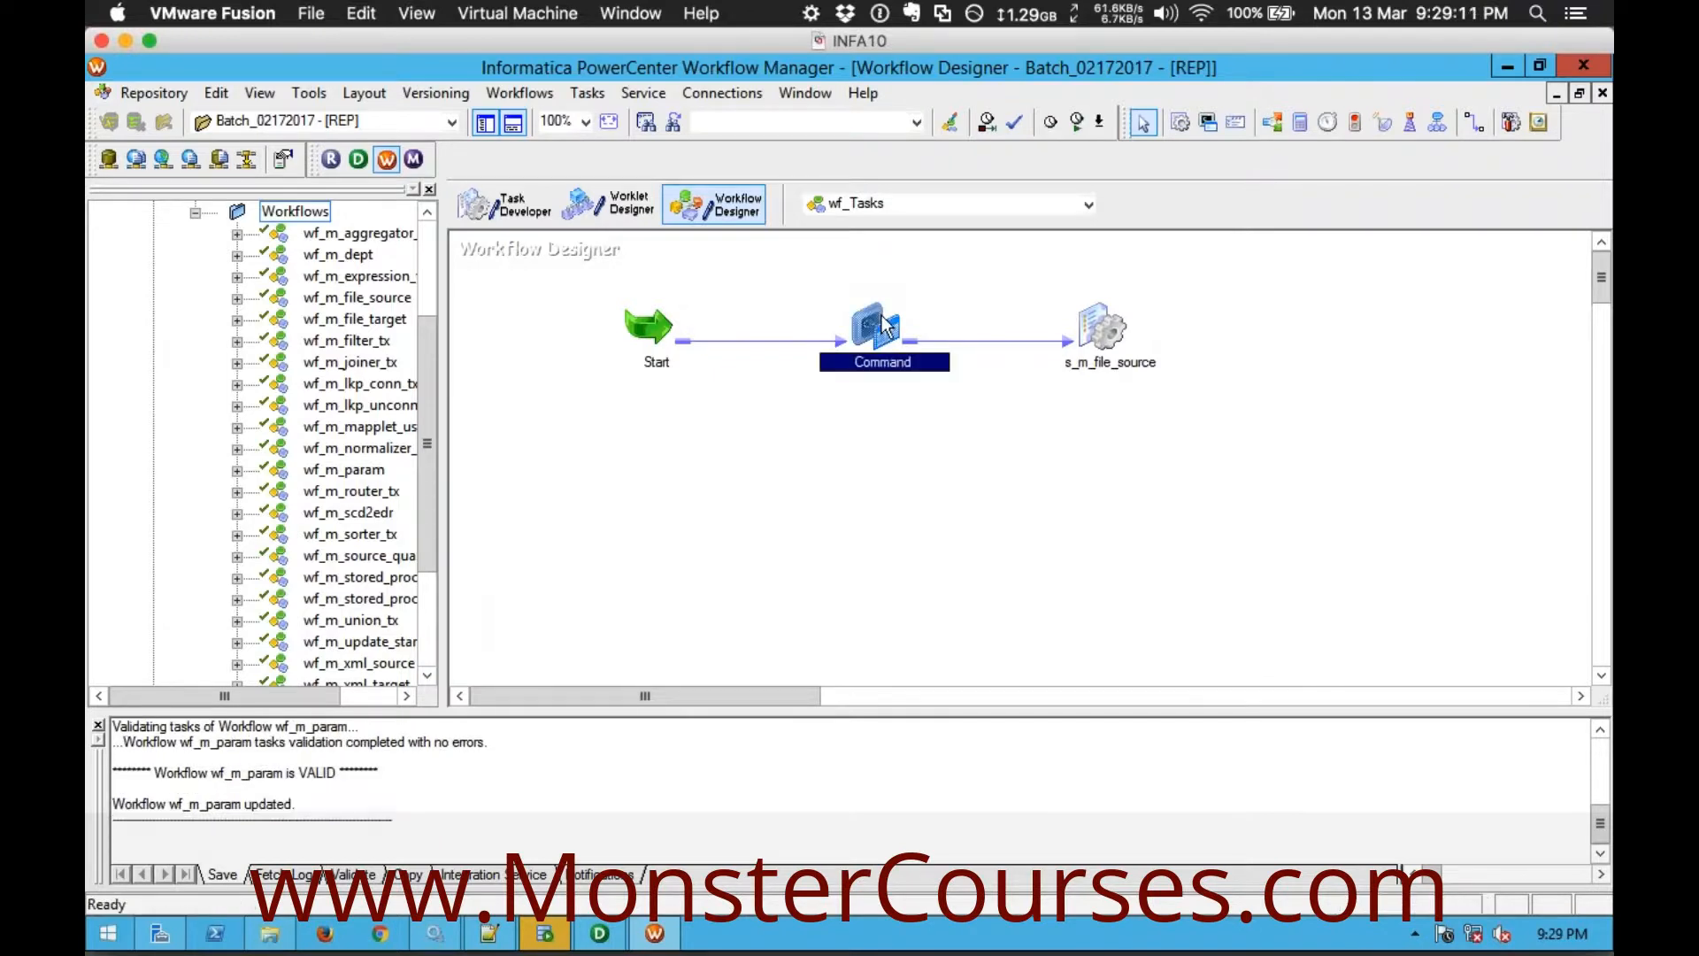
click(901, 494)
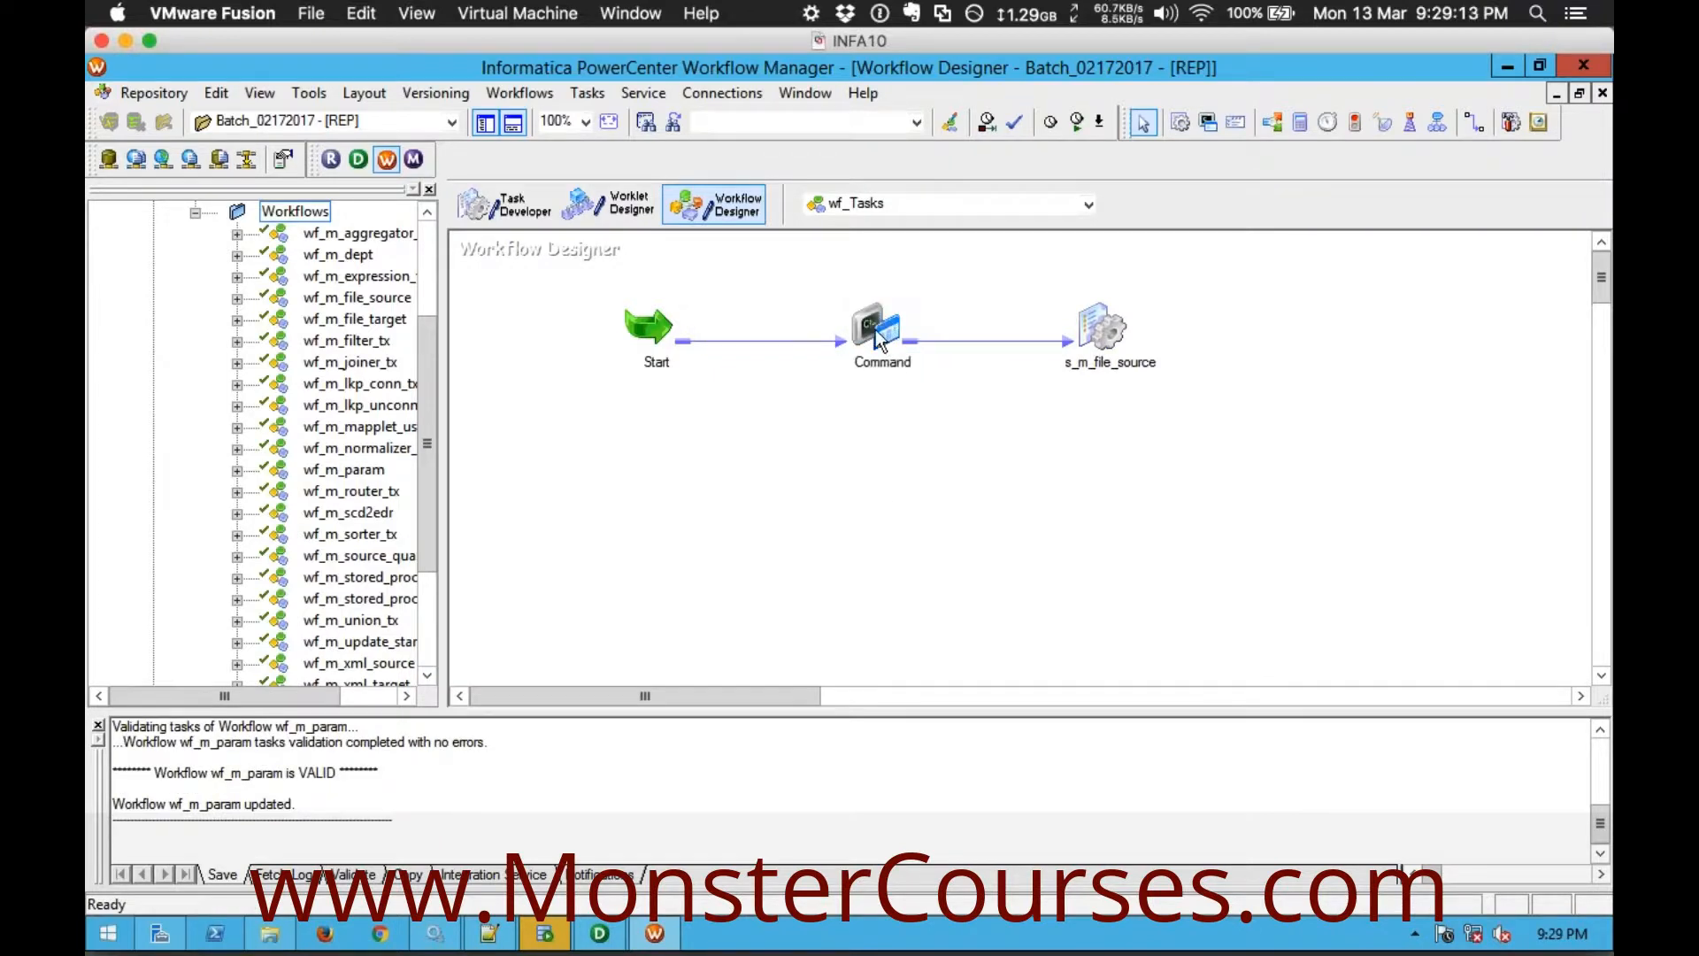
double_click(879, 337)
click(670, 225)
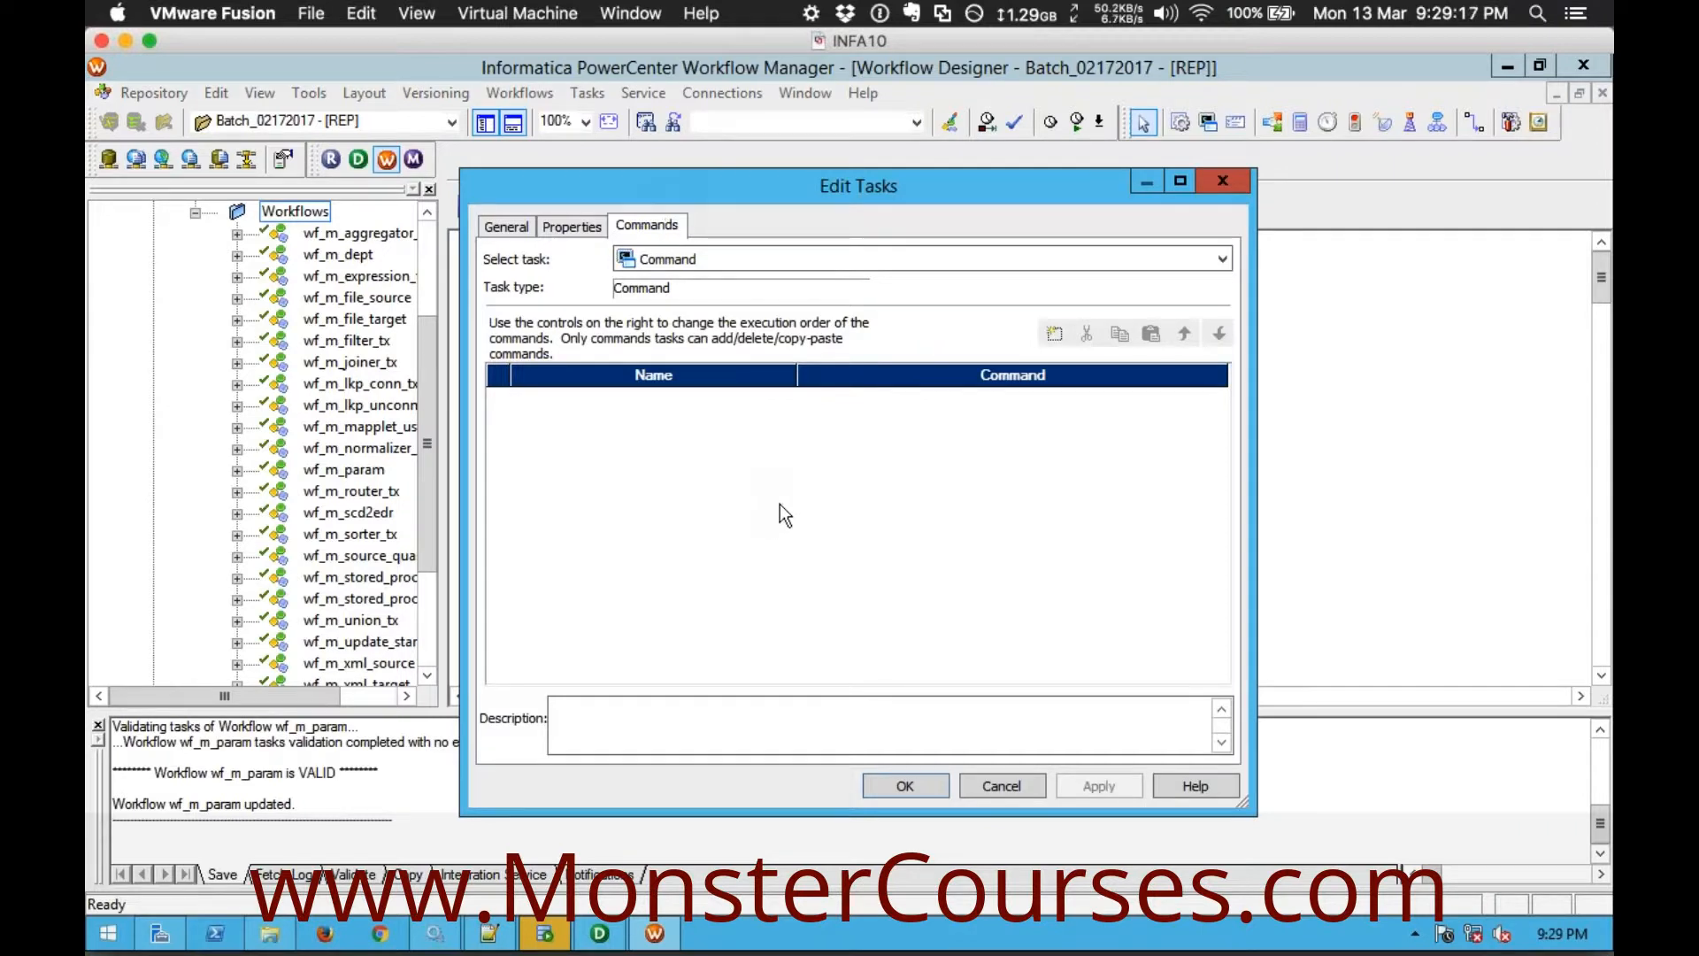
click(1055, 333)
click(1055, 334)
click(1054, 333)
click(1055, 333)
click(1055, 333)
click(1055, 334)
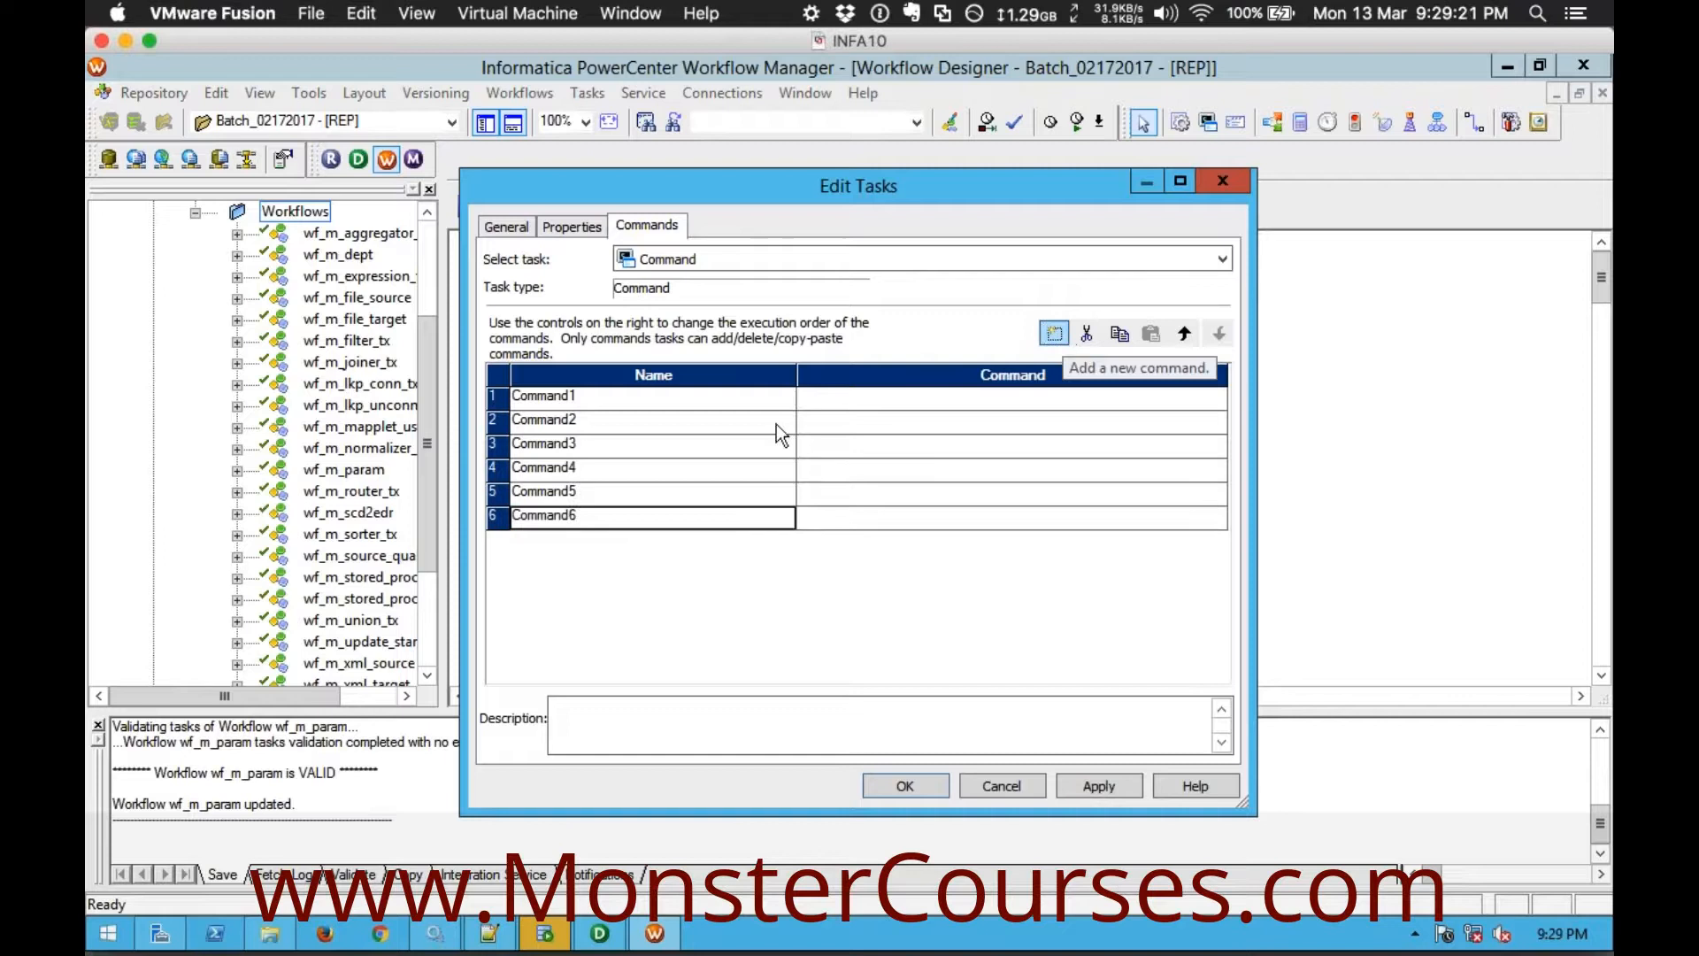
Delete the first five entries, Command1 through Command5, from the Command task's list
click(735, 402)
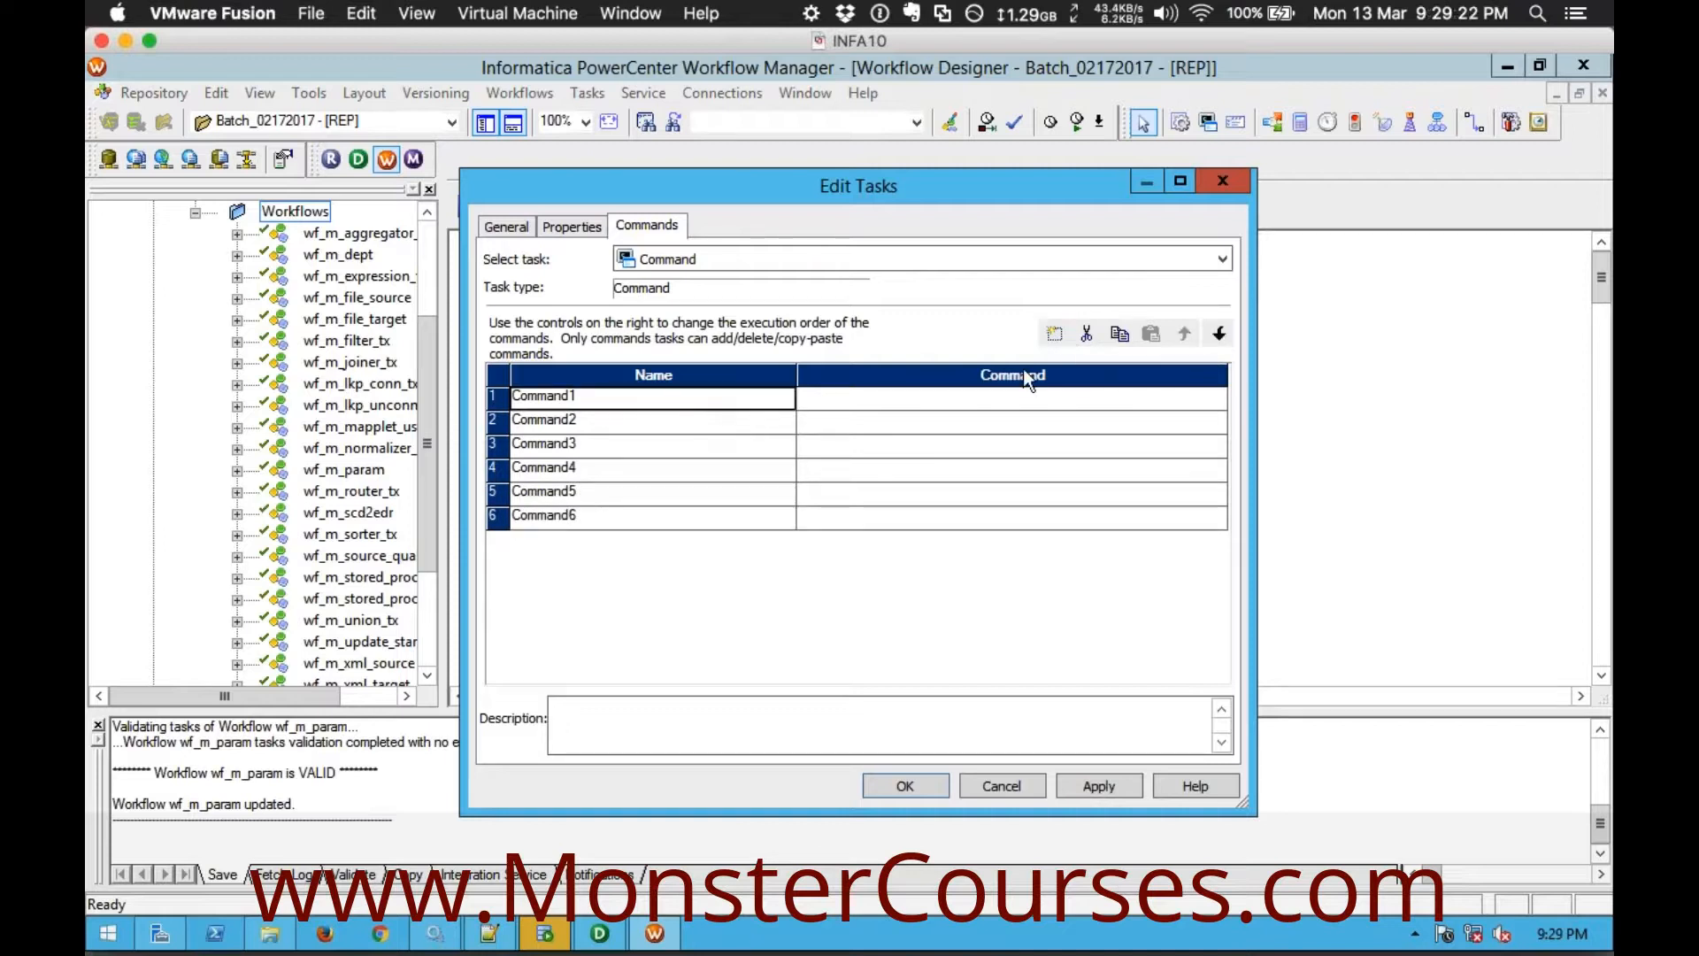
click(1098, 336)
click(1098, 337)
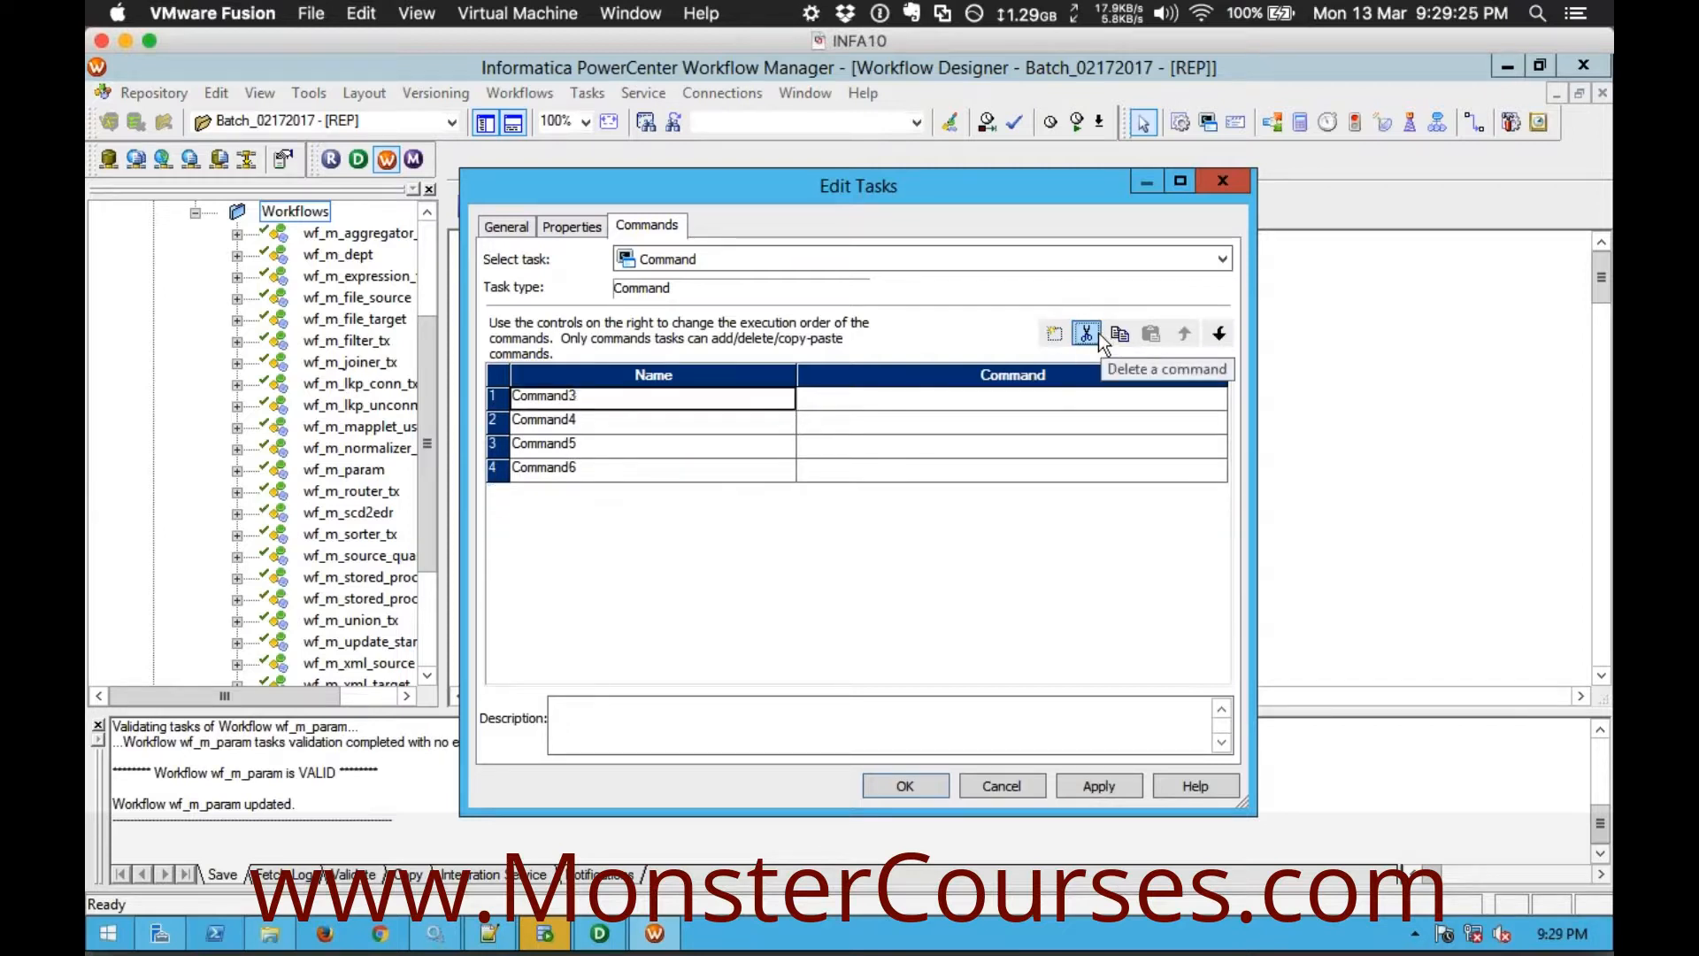
click(1098, 336)
click(1098, 336)
click(1098, 336)
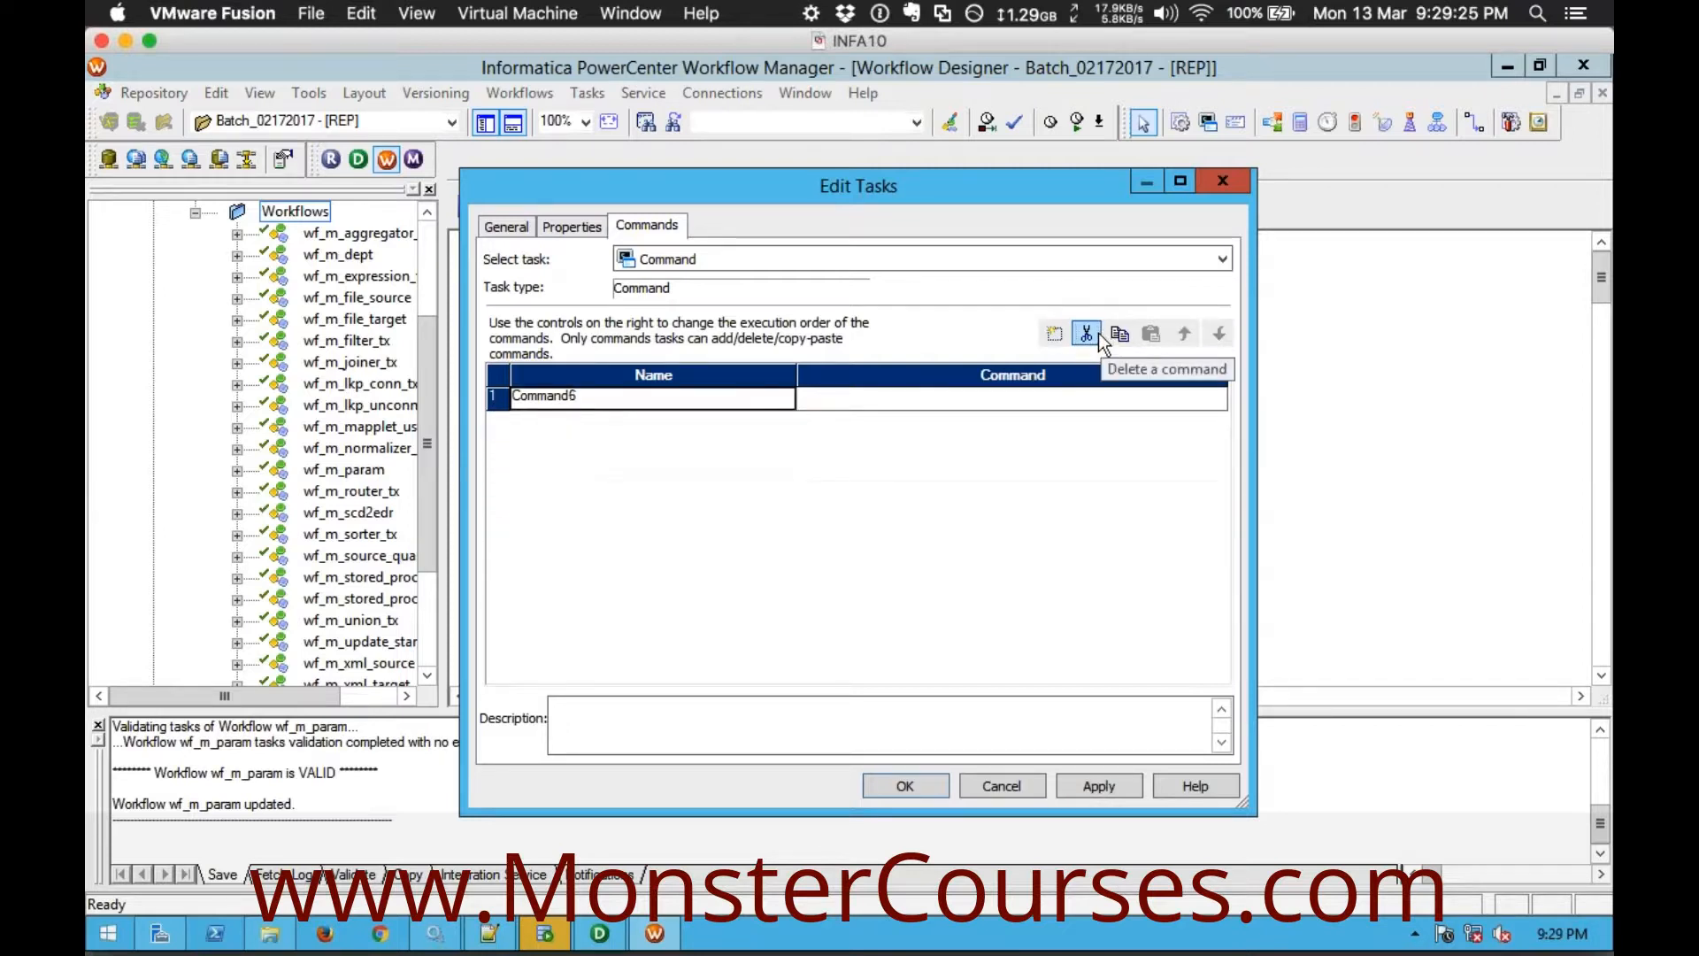
Rename the remaining command entry as CopySourceFile and dismiss the f.lux notification
click(653, 401)
text(CopySource)
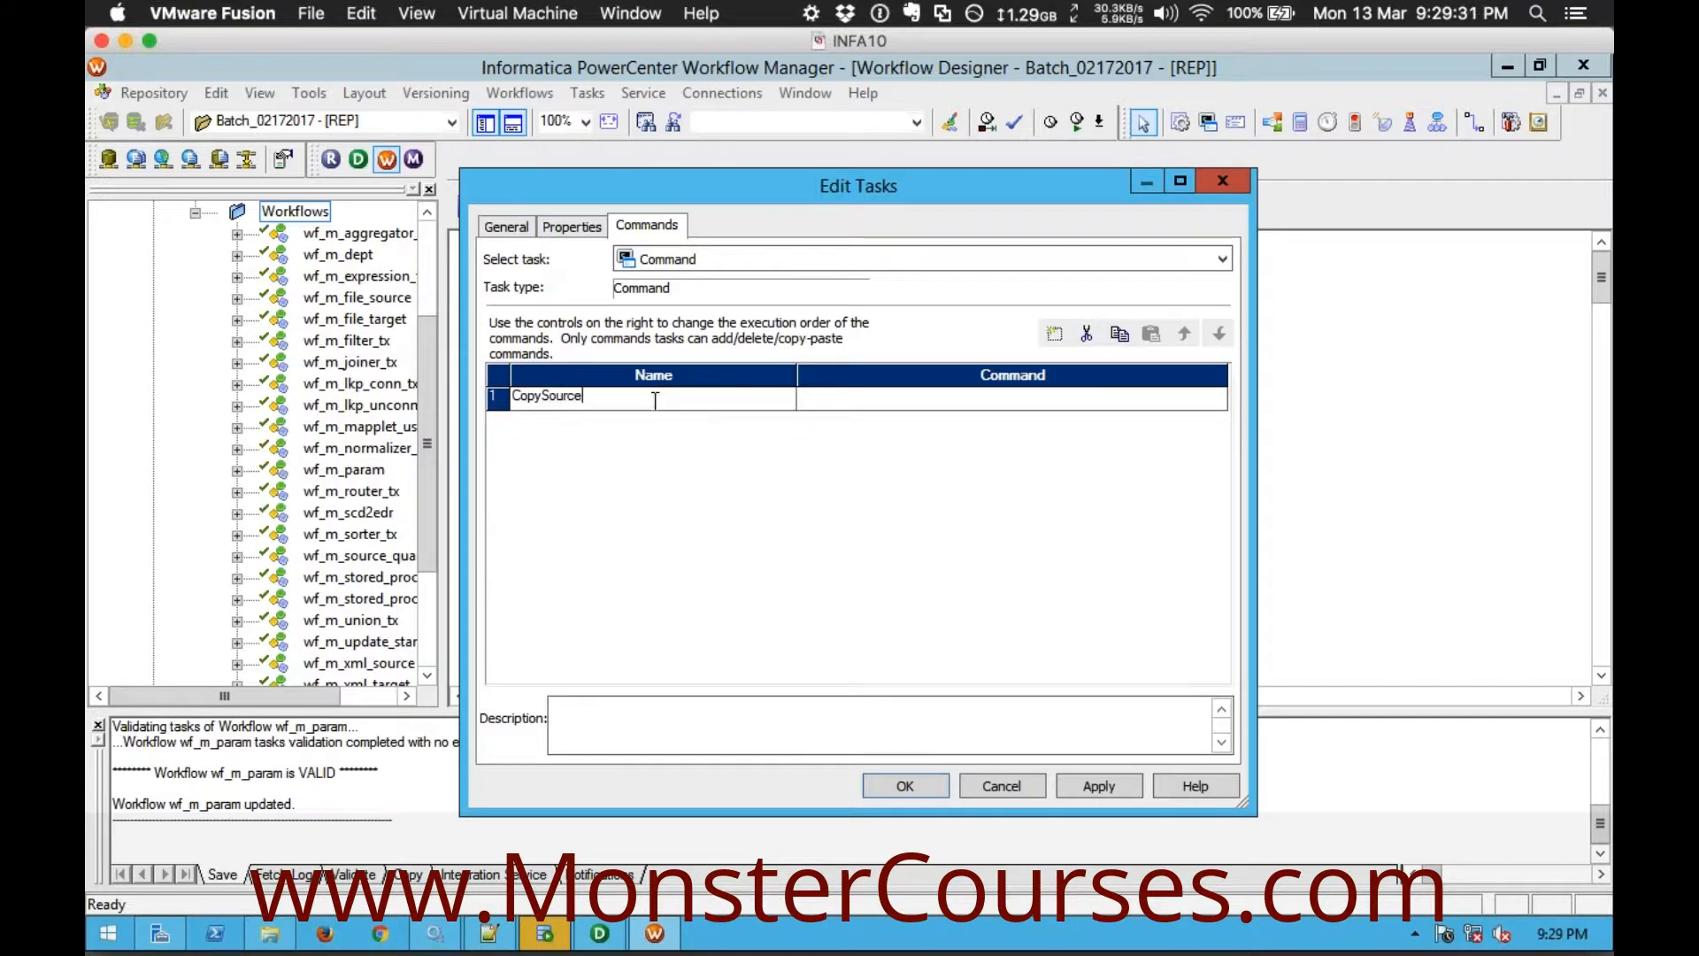
text(File)
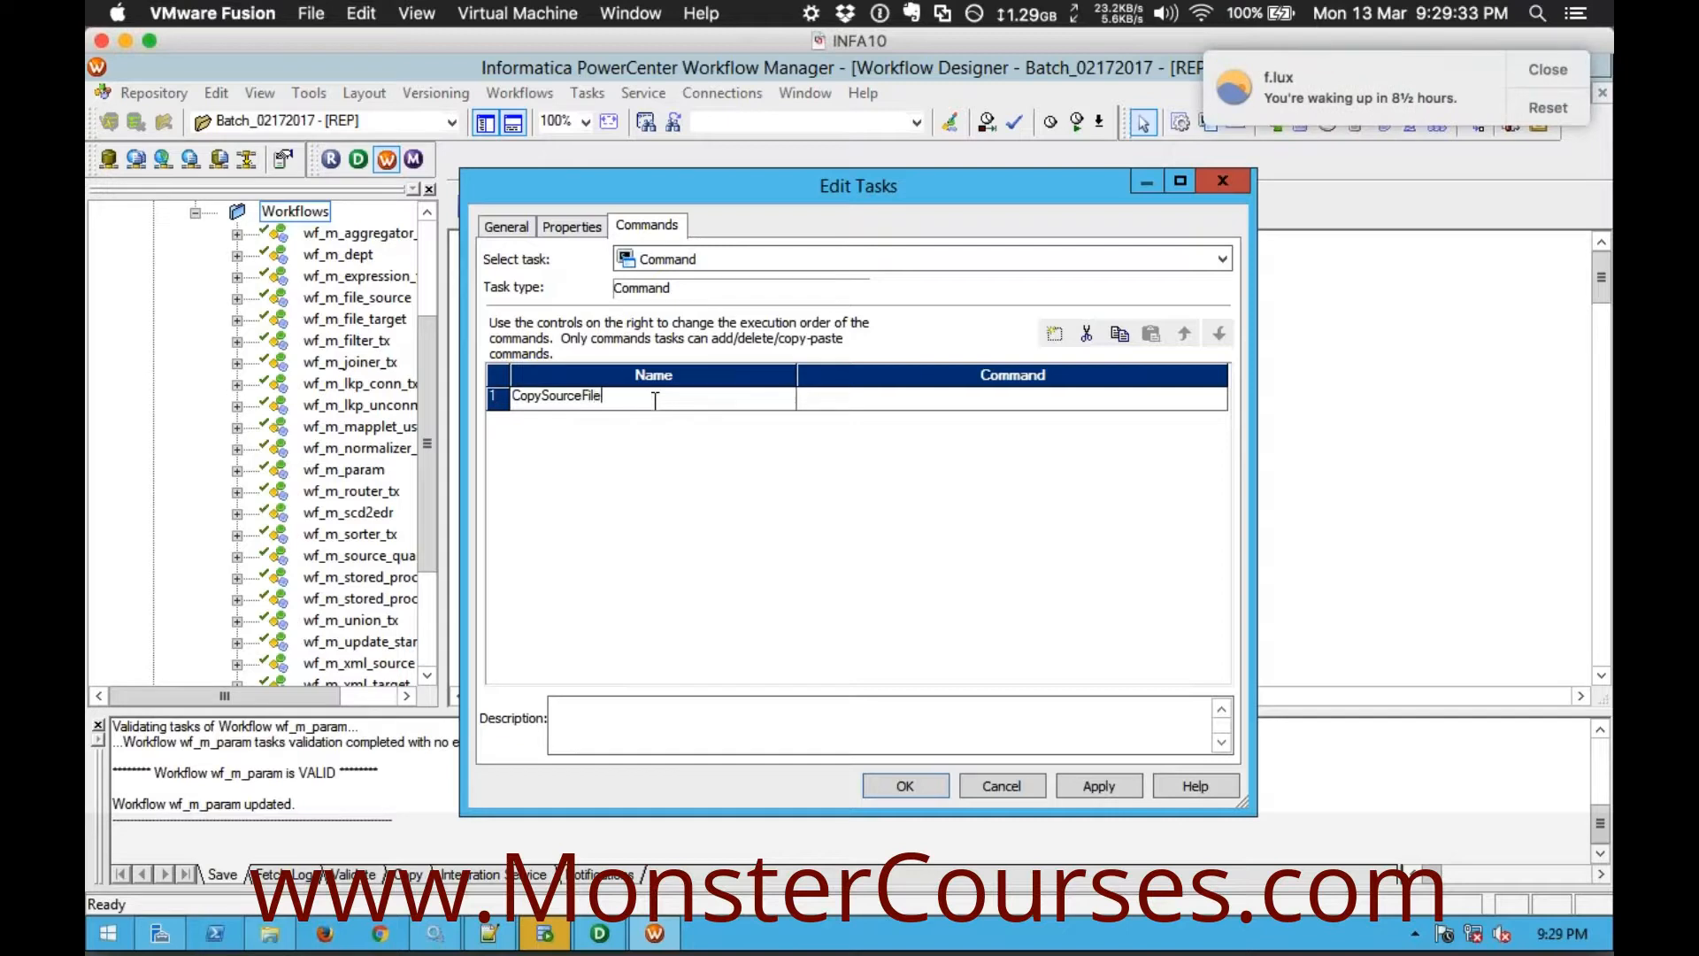
click(1520, 87)
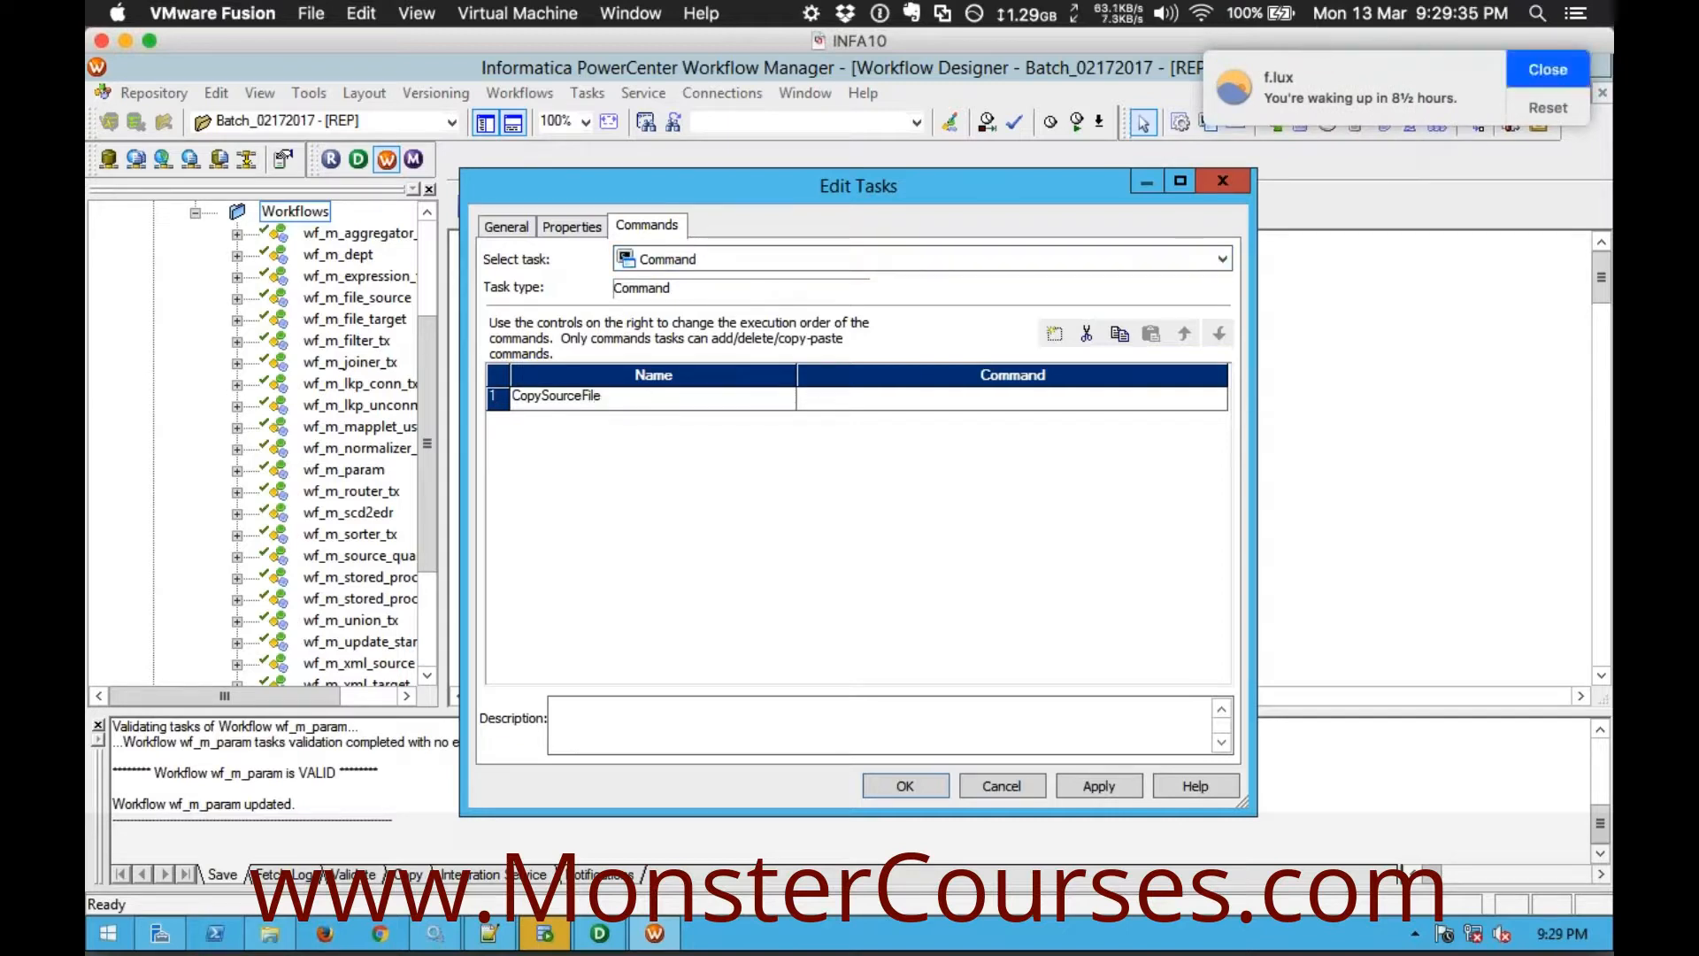
Open the command editor for the CopySourceFile entry, widen its window and reposition it over the task dialog
click(991, 405)
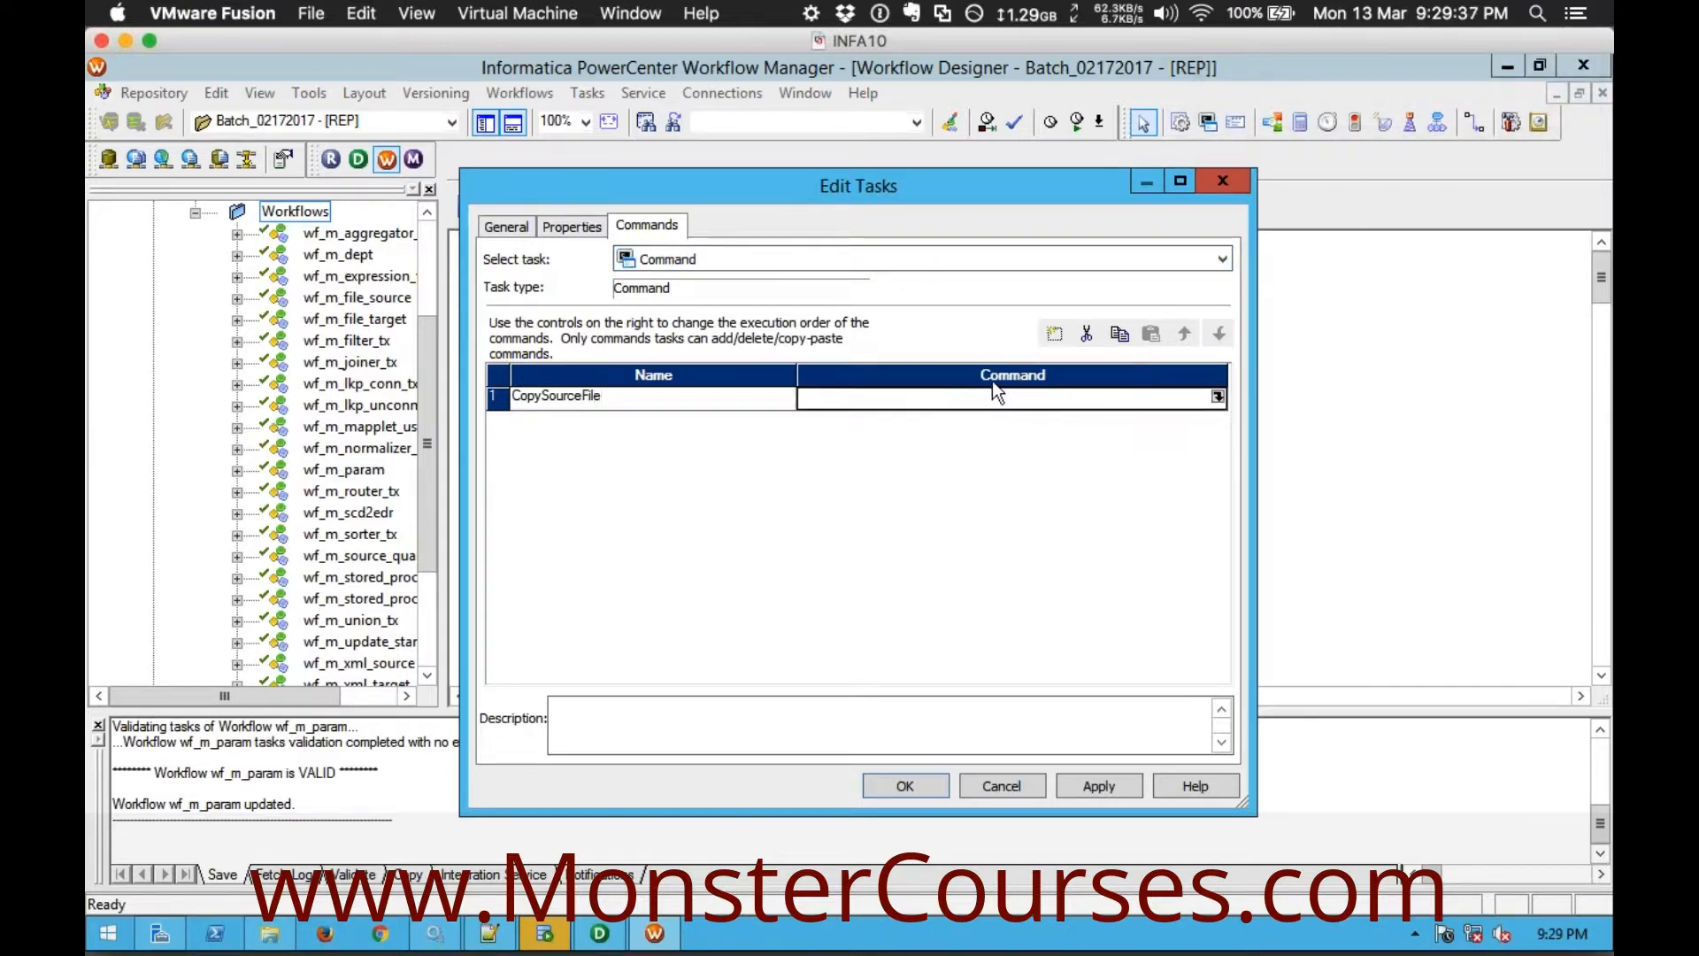
click(1218, 396)
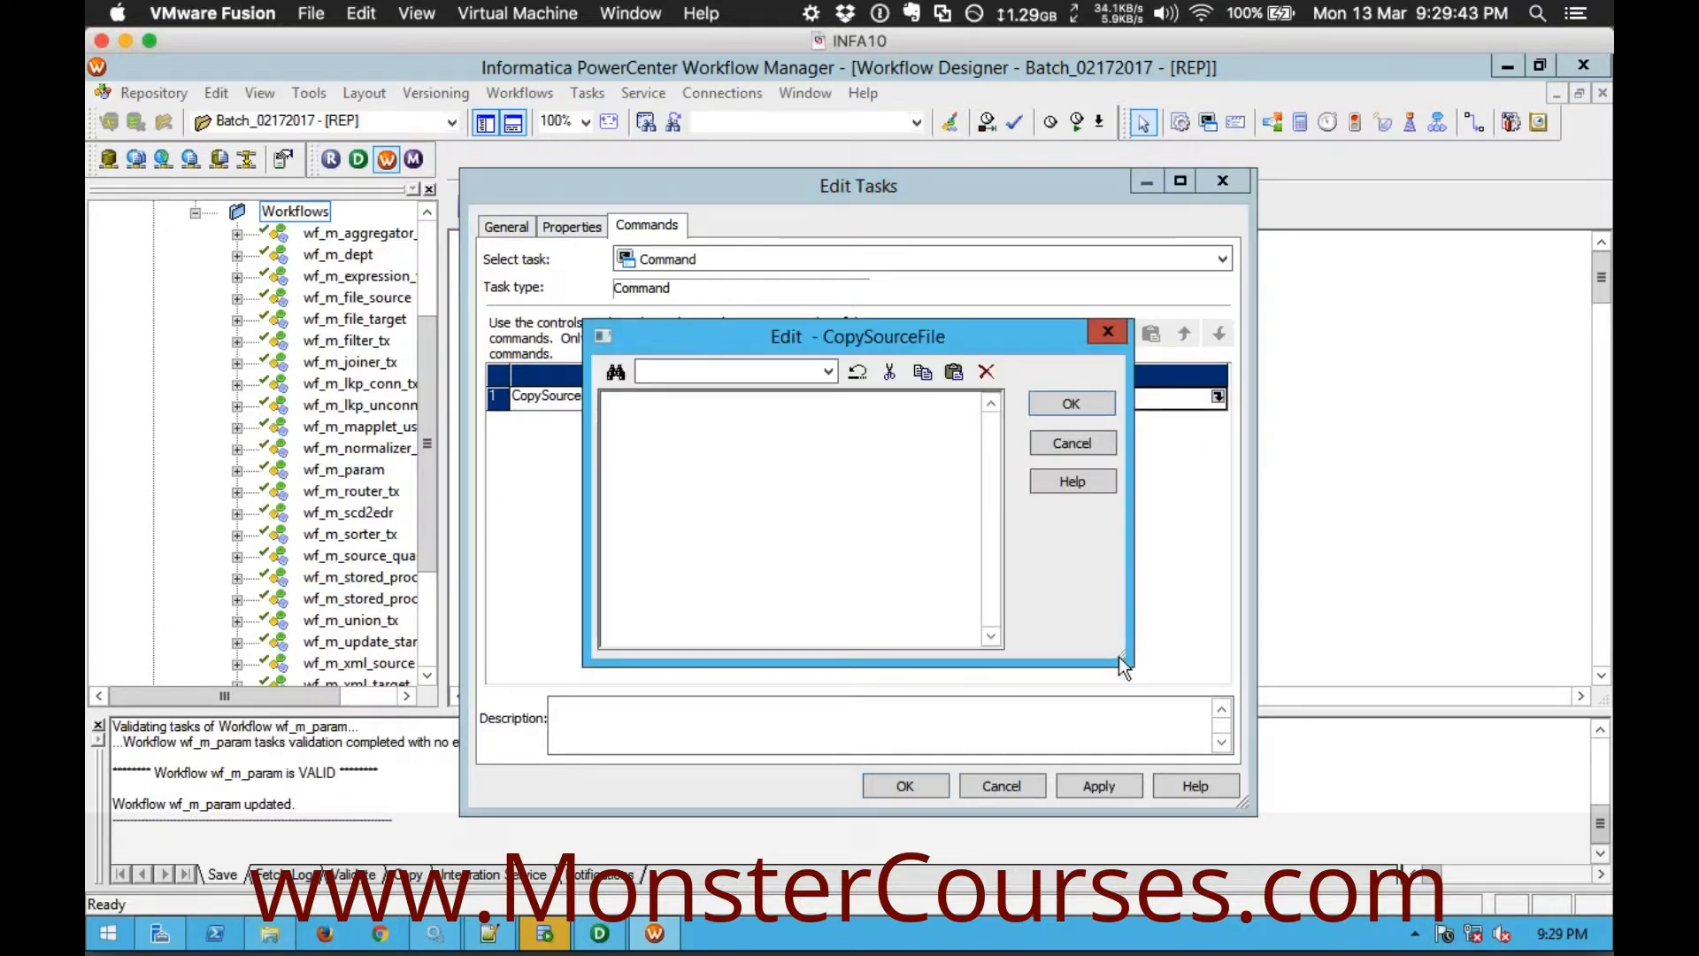
drag(1123, 658, 1289, 665)
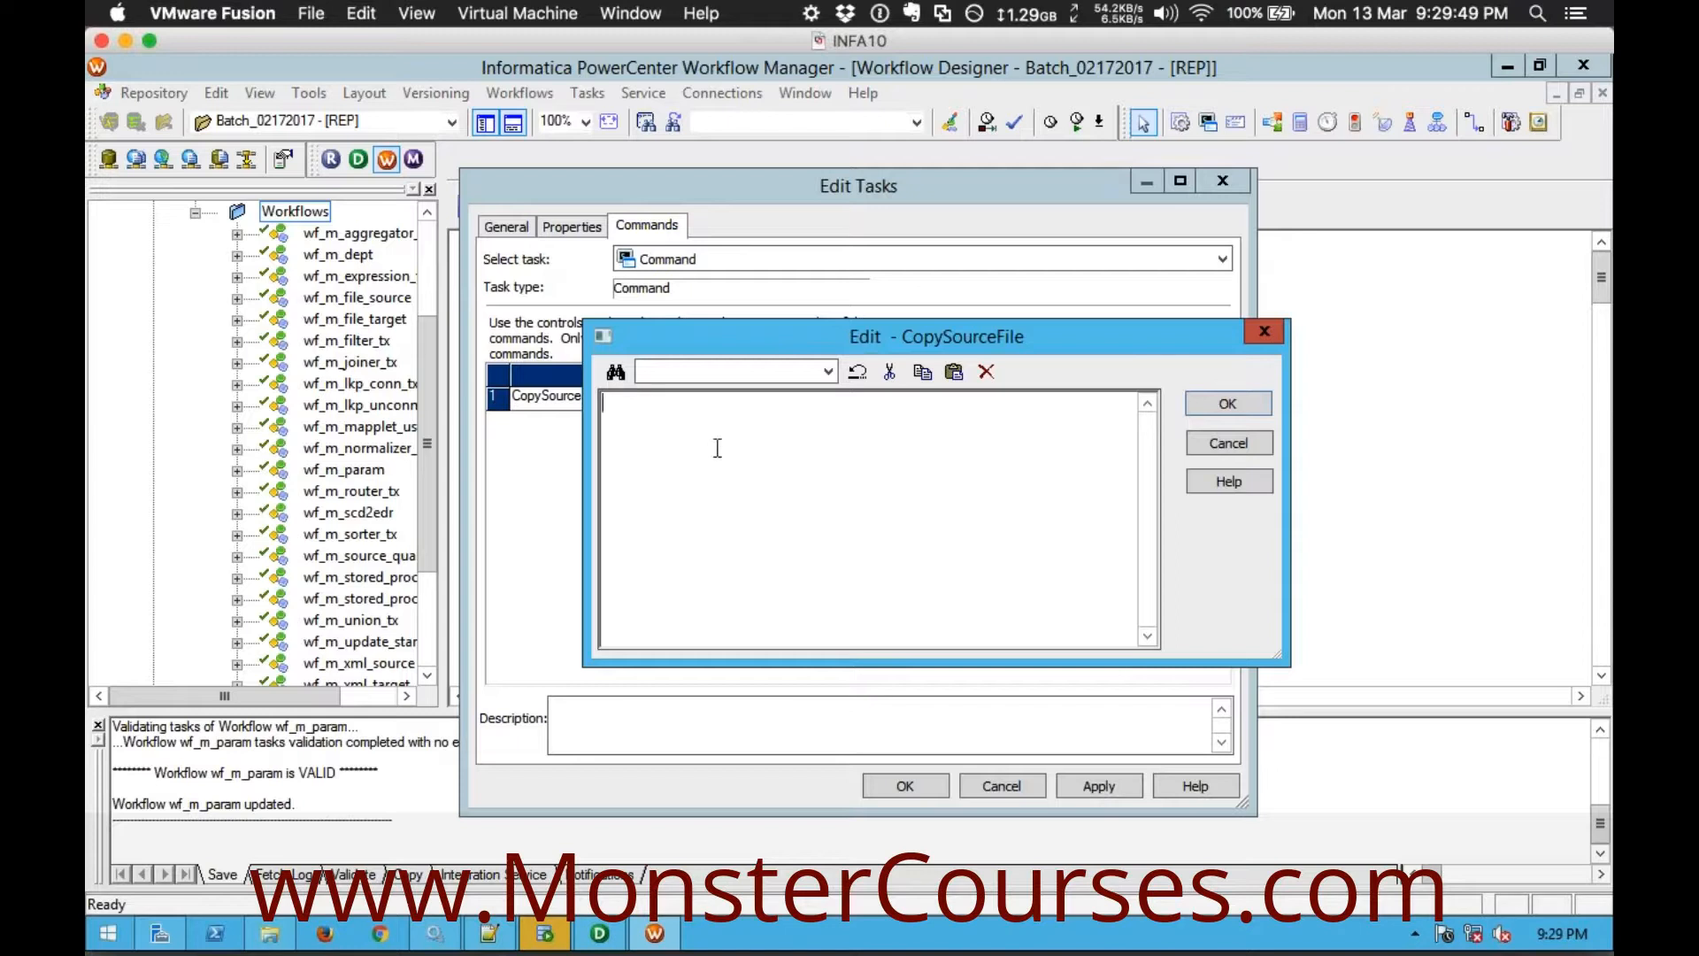
drag(779, 332, 719, 383)
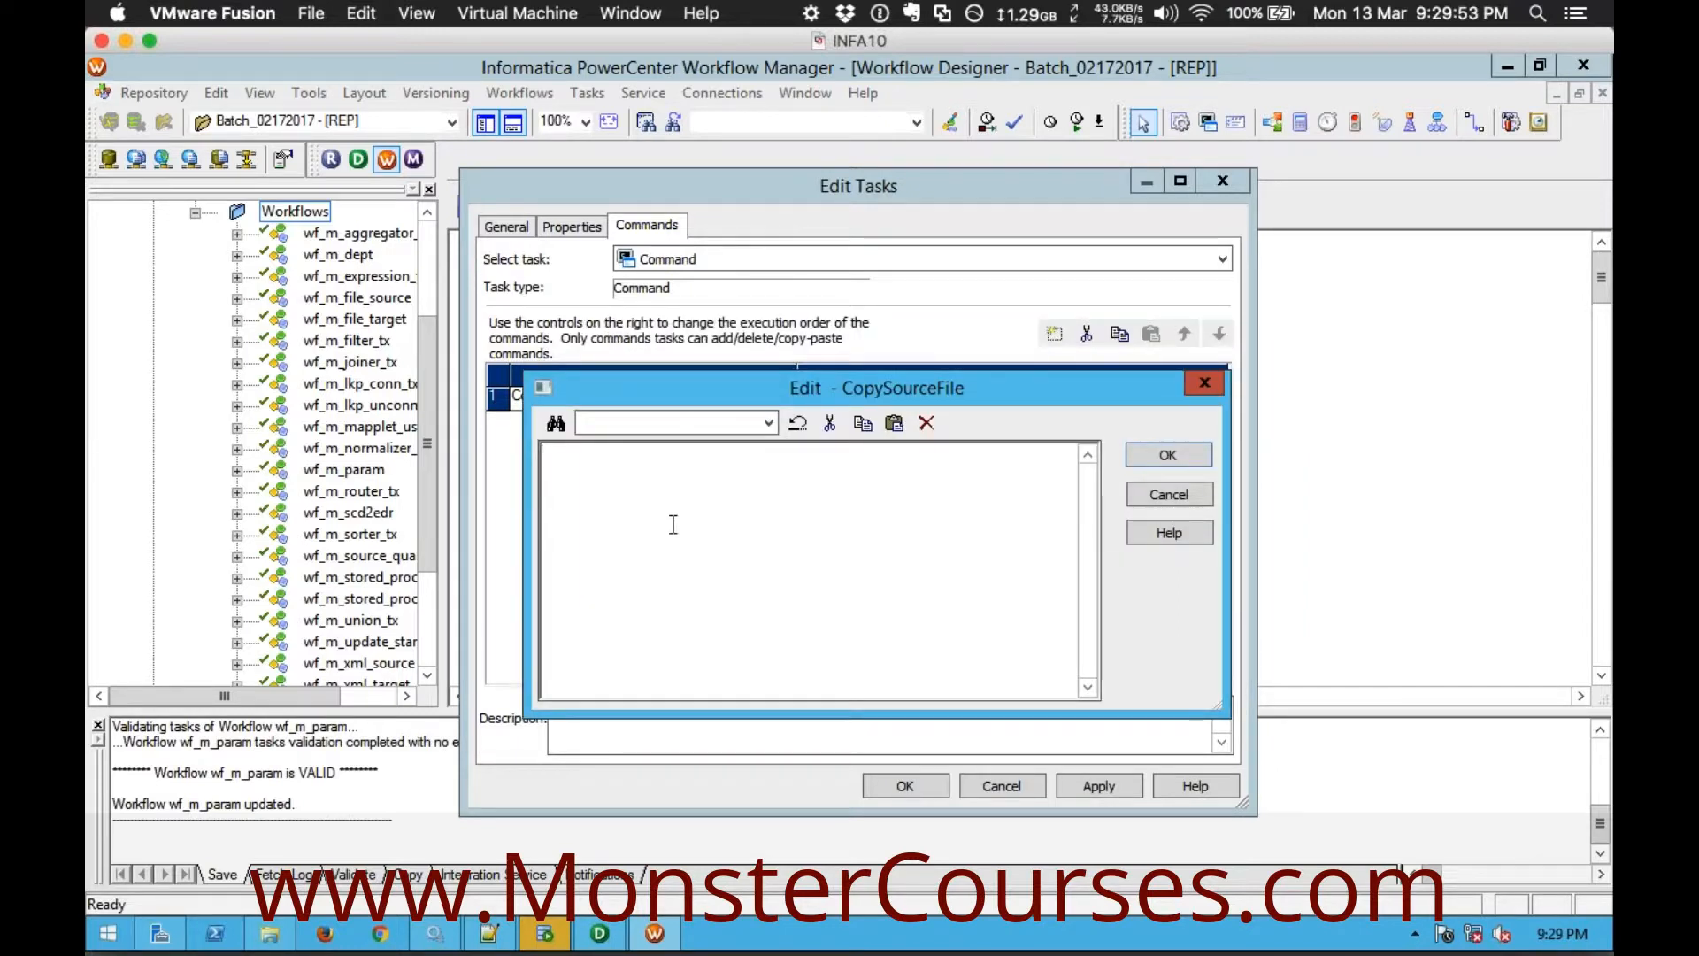
Write the beginning of the command as copy with the source path E:\Files\DEPT.txt
text(copy)
text(E:\Files\SOURCE)
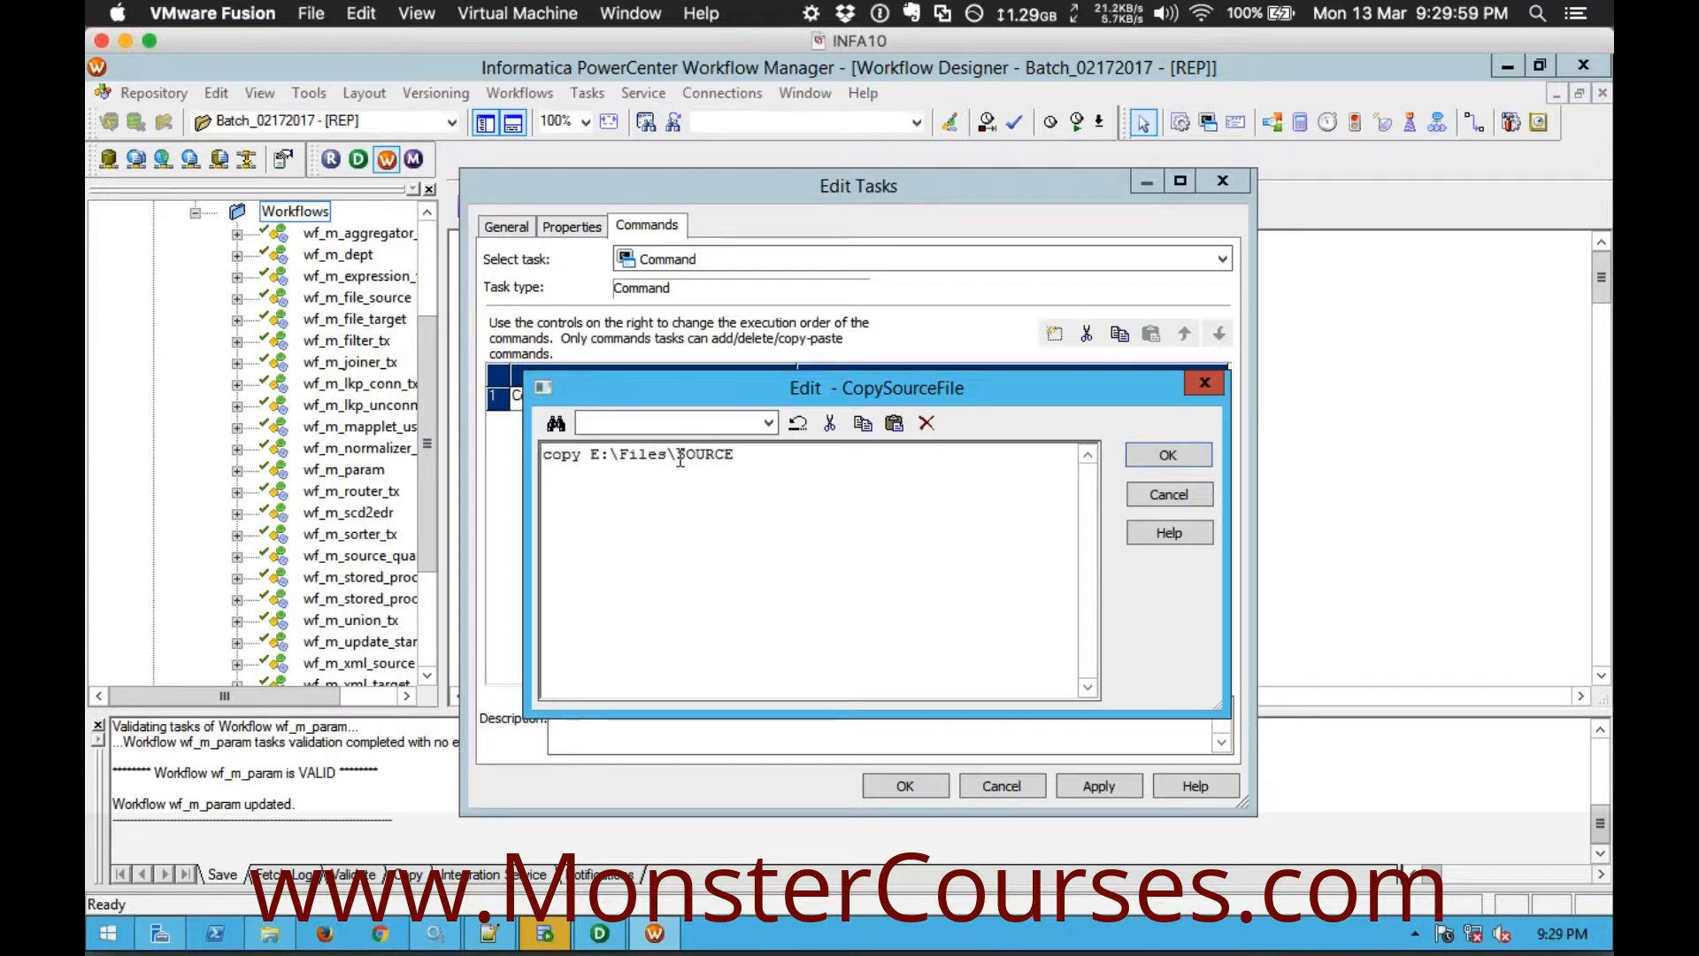
drag(674, 454, 740, 454)
click(737, 455)
key(BackSpace)
key(BackSpace)
key(BackSpace)
key(BackSpace)
text(D)
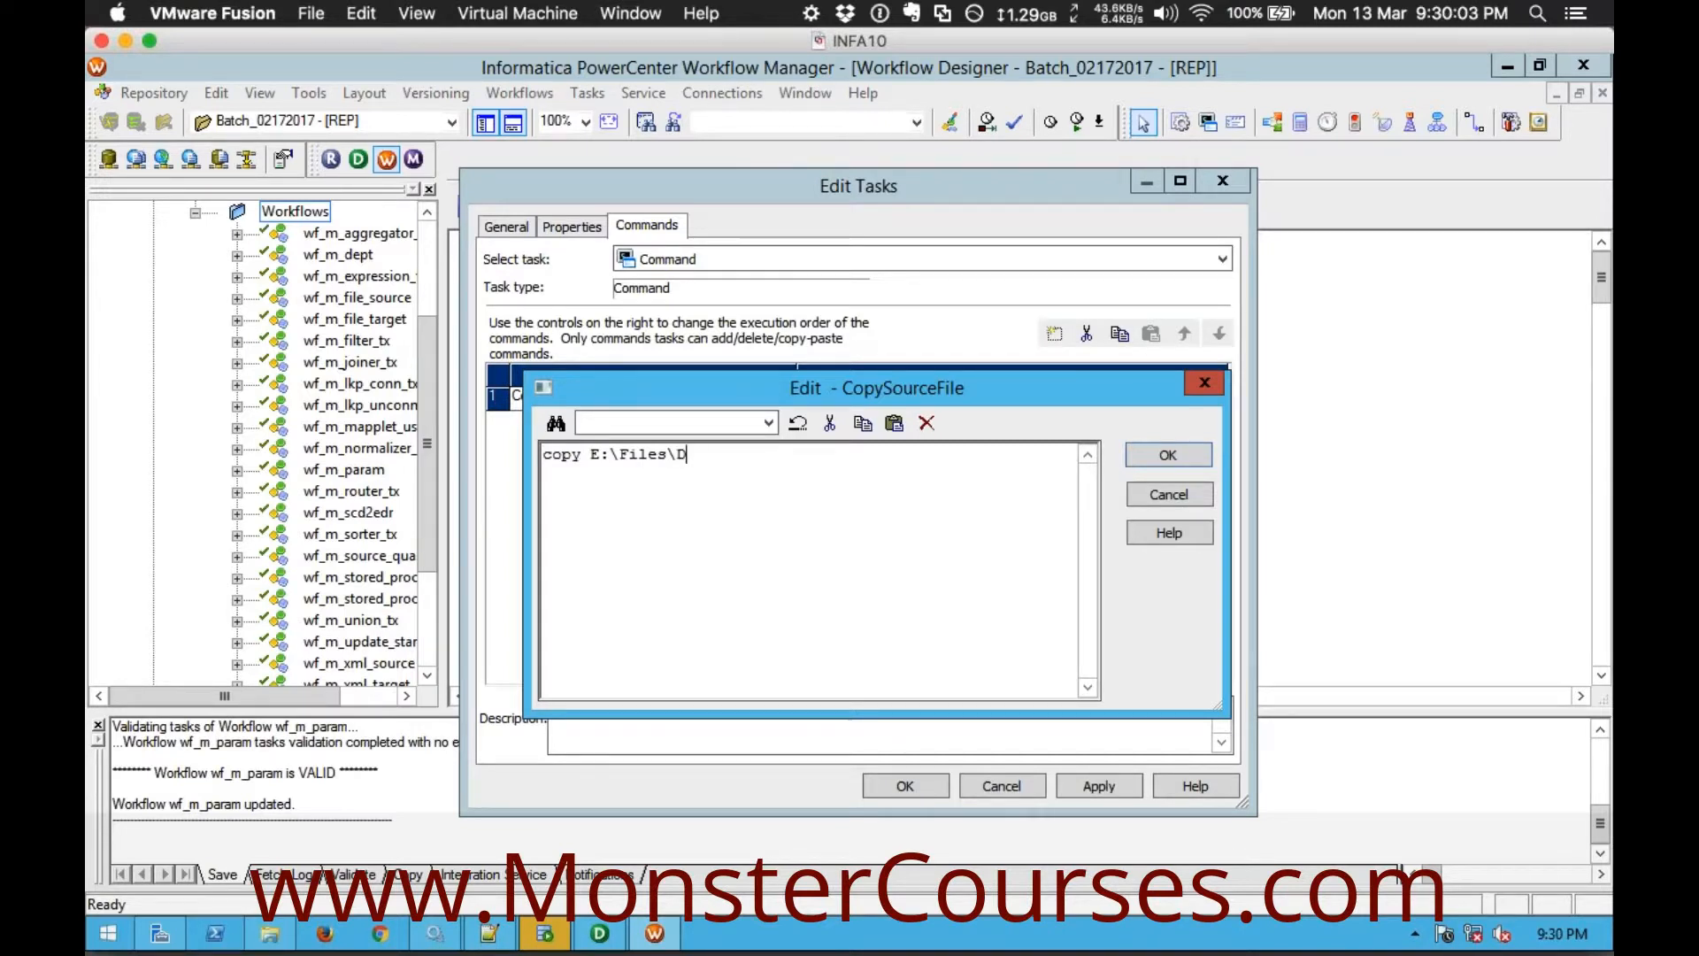
text(EPT.txt)
Complete the copy command with the destination folder E:\Files\SOURCE, review its two paths and accept it
text(E:\Files\SOURCE)
key(BackSpace)
key(BackSpace)
key(BackSpace)
key(BackSpace)
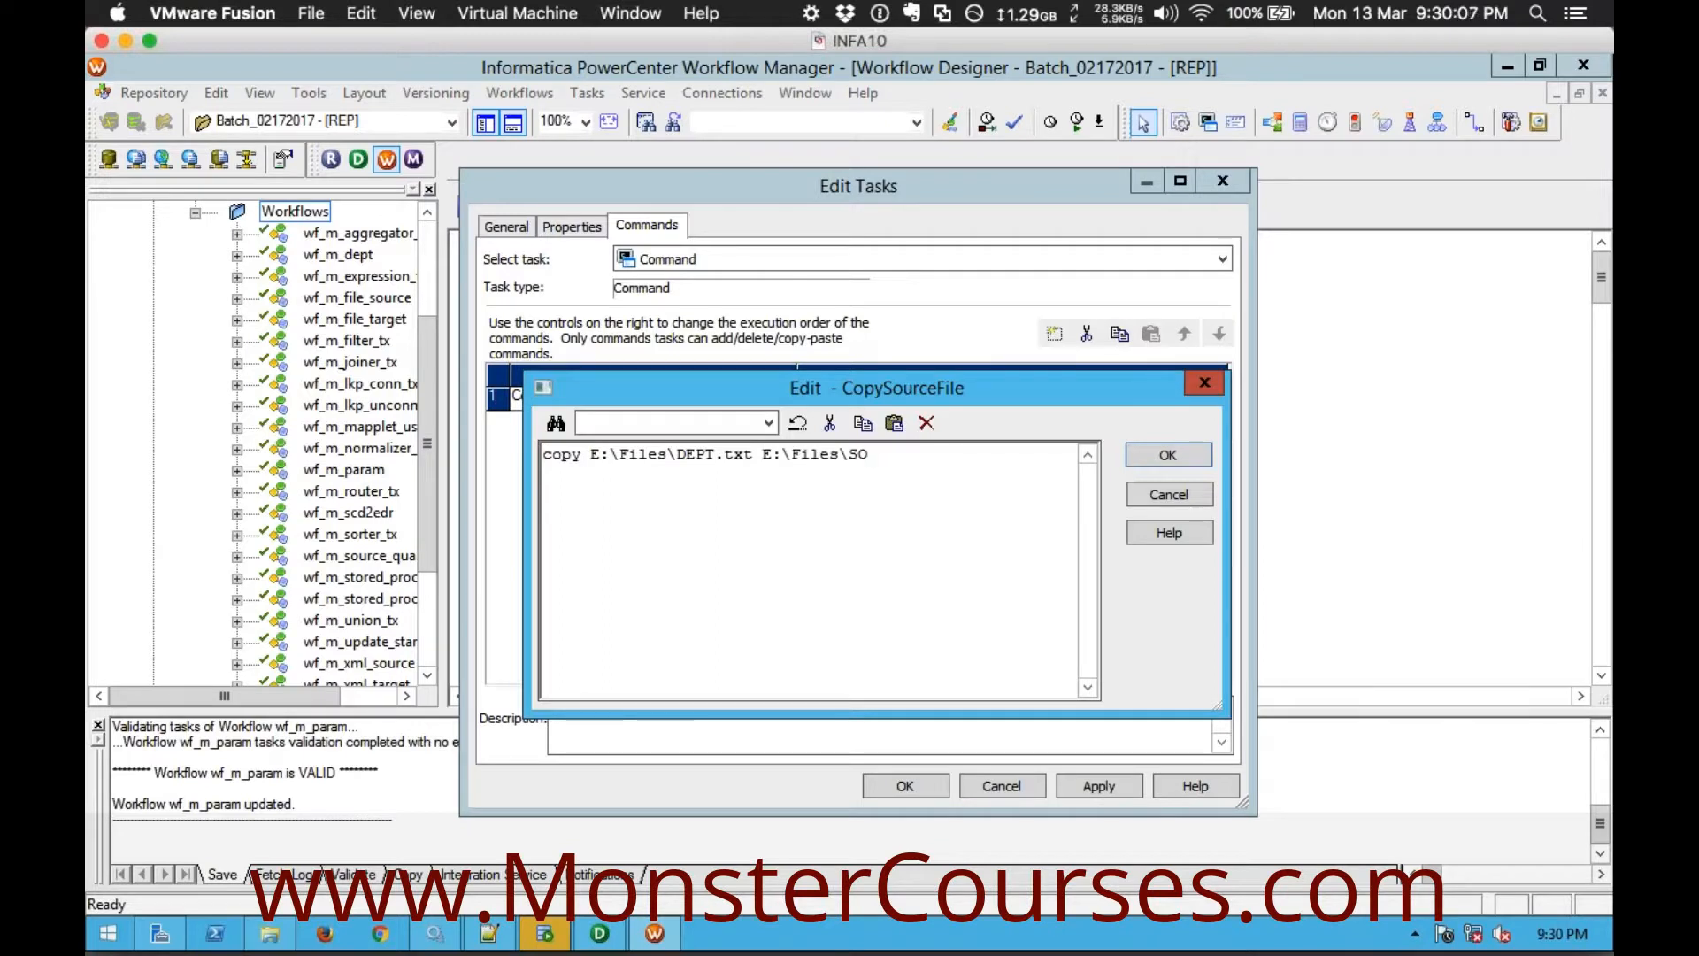
text(URCE)
double_click(563, 455)
click(594, 458)
shift+click(750, 454)
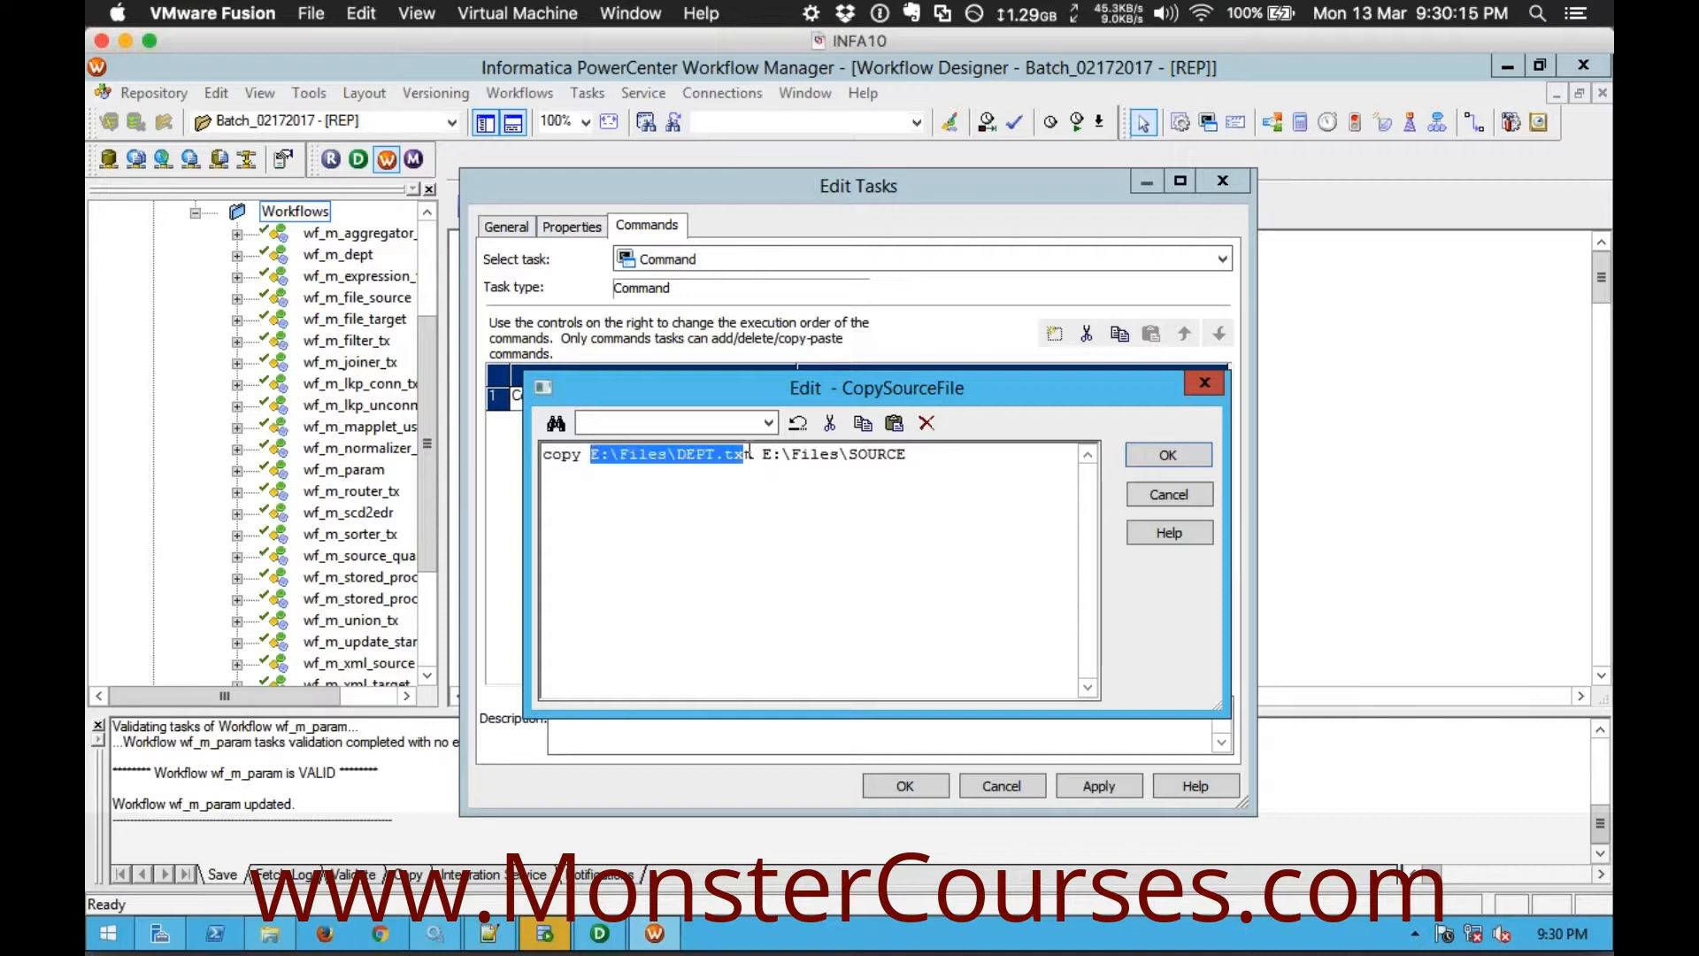
click(766, 454)
click(937, 454)
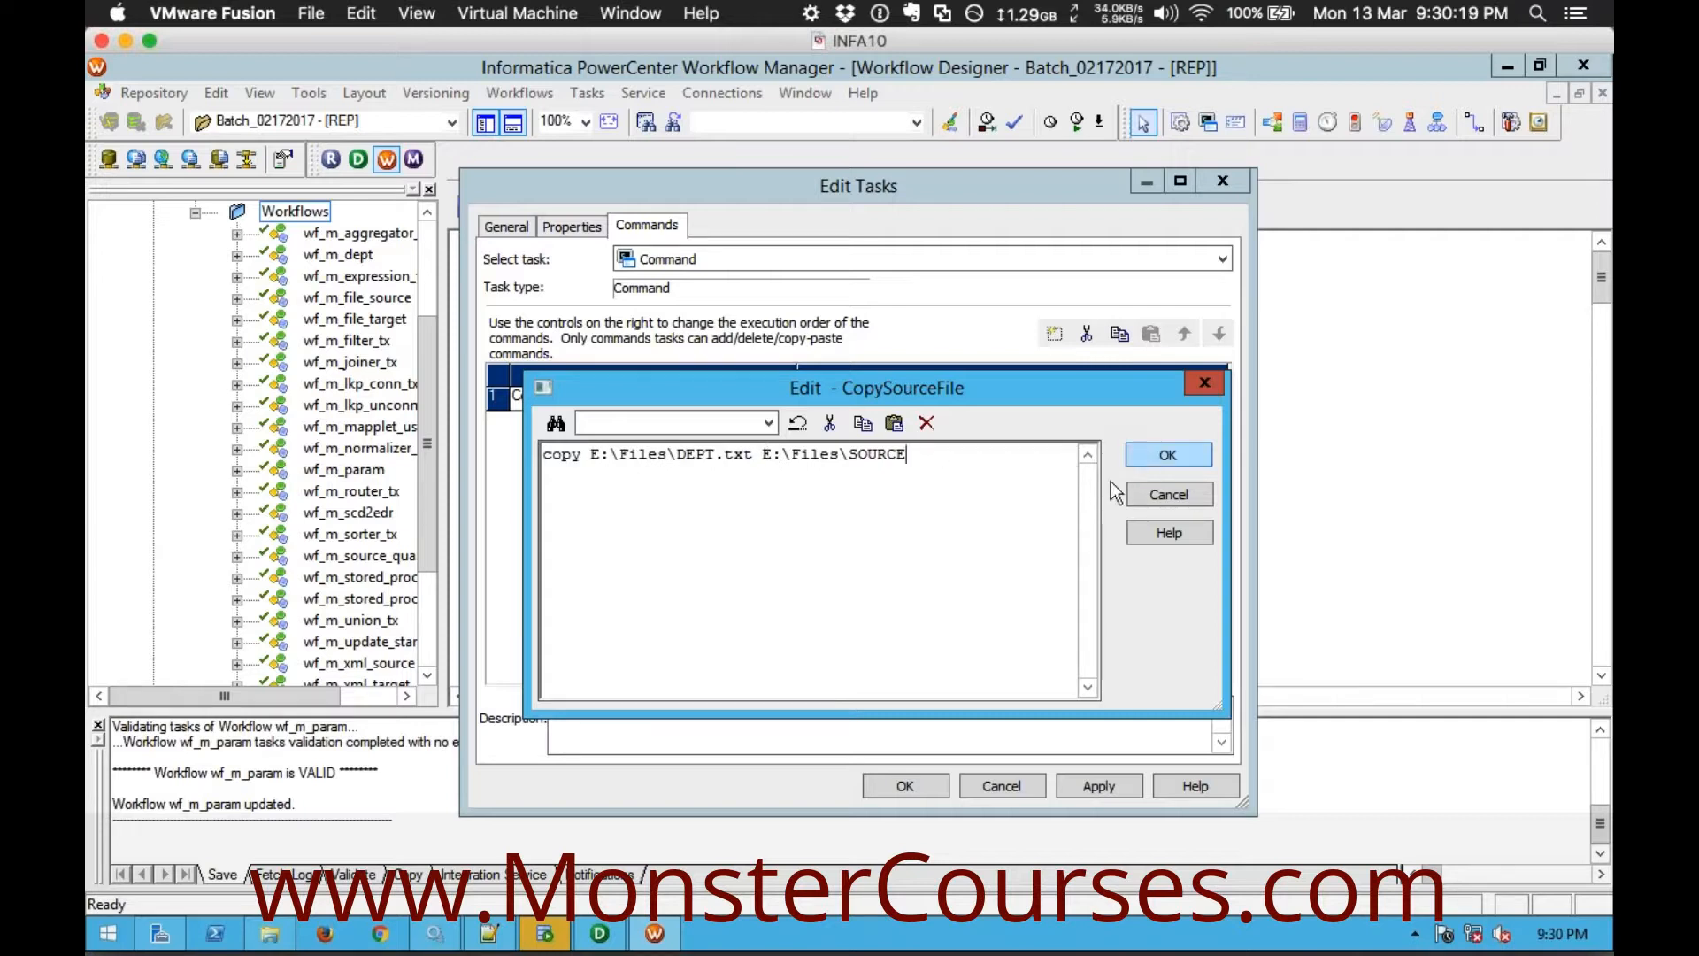
click(1150, 453)
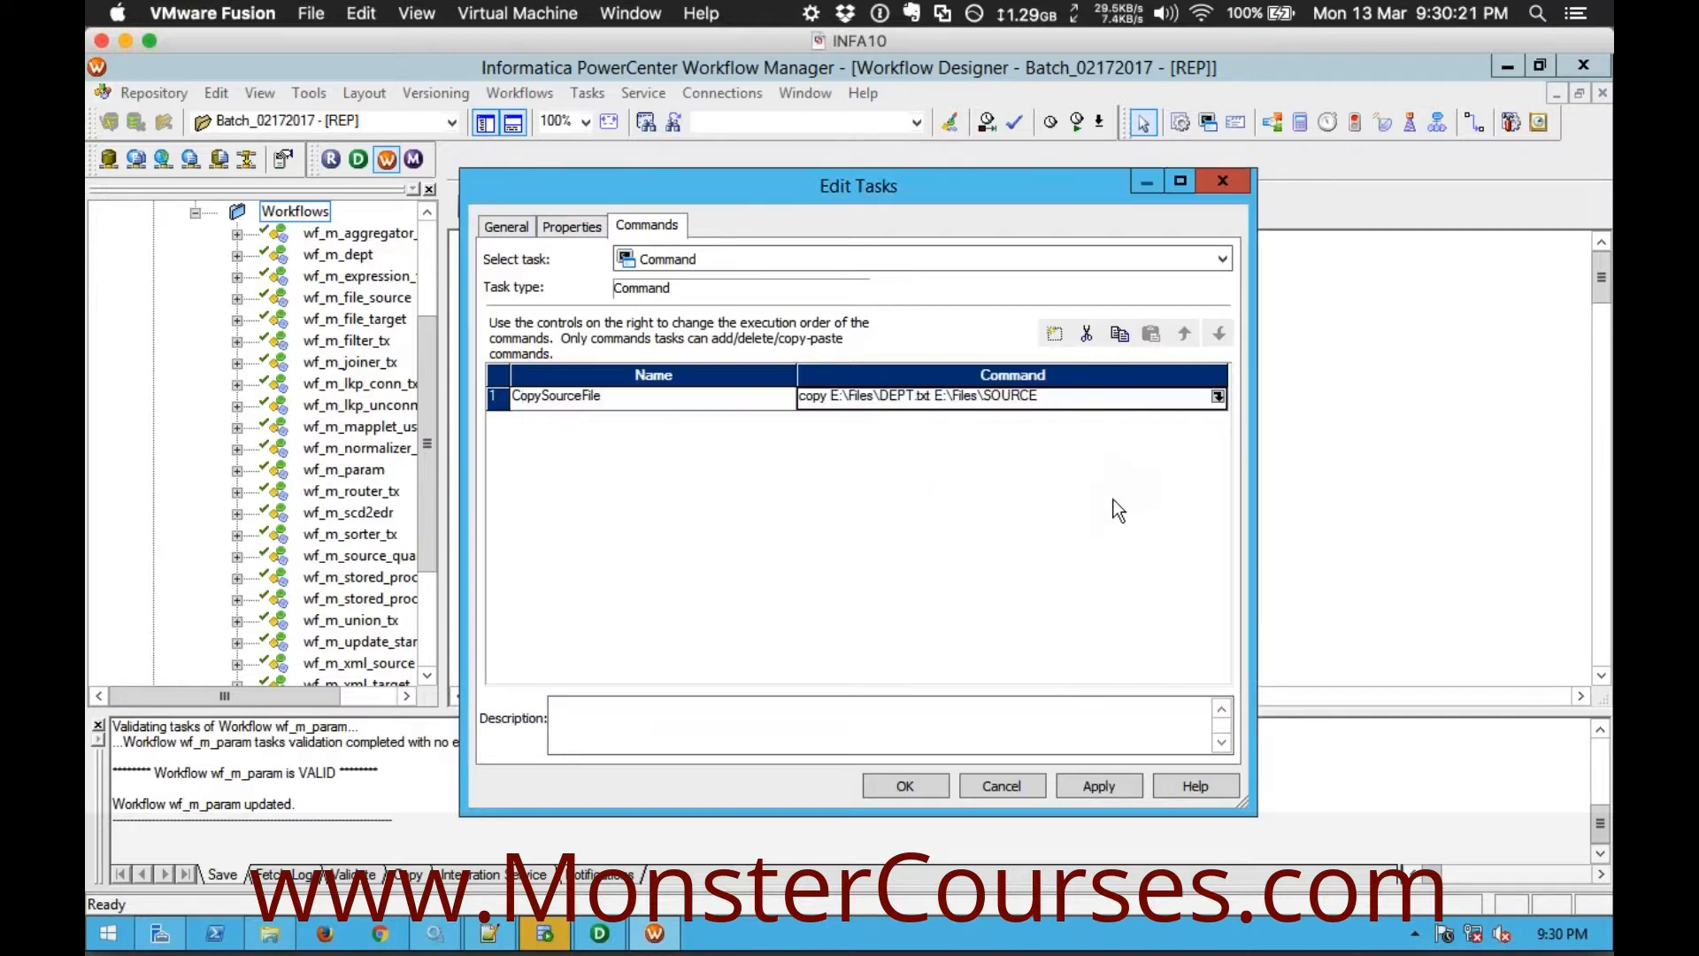
Apply and accept the Command task settings, and save the wf_Tasks workflow
click(1101, 782)
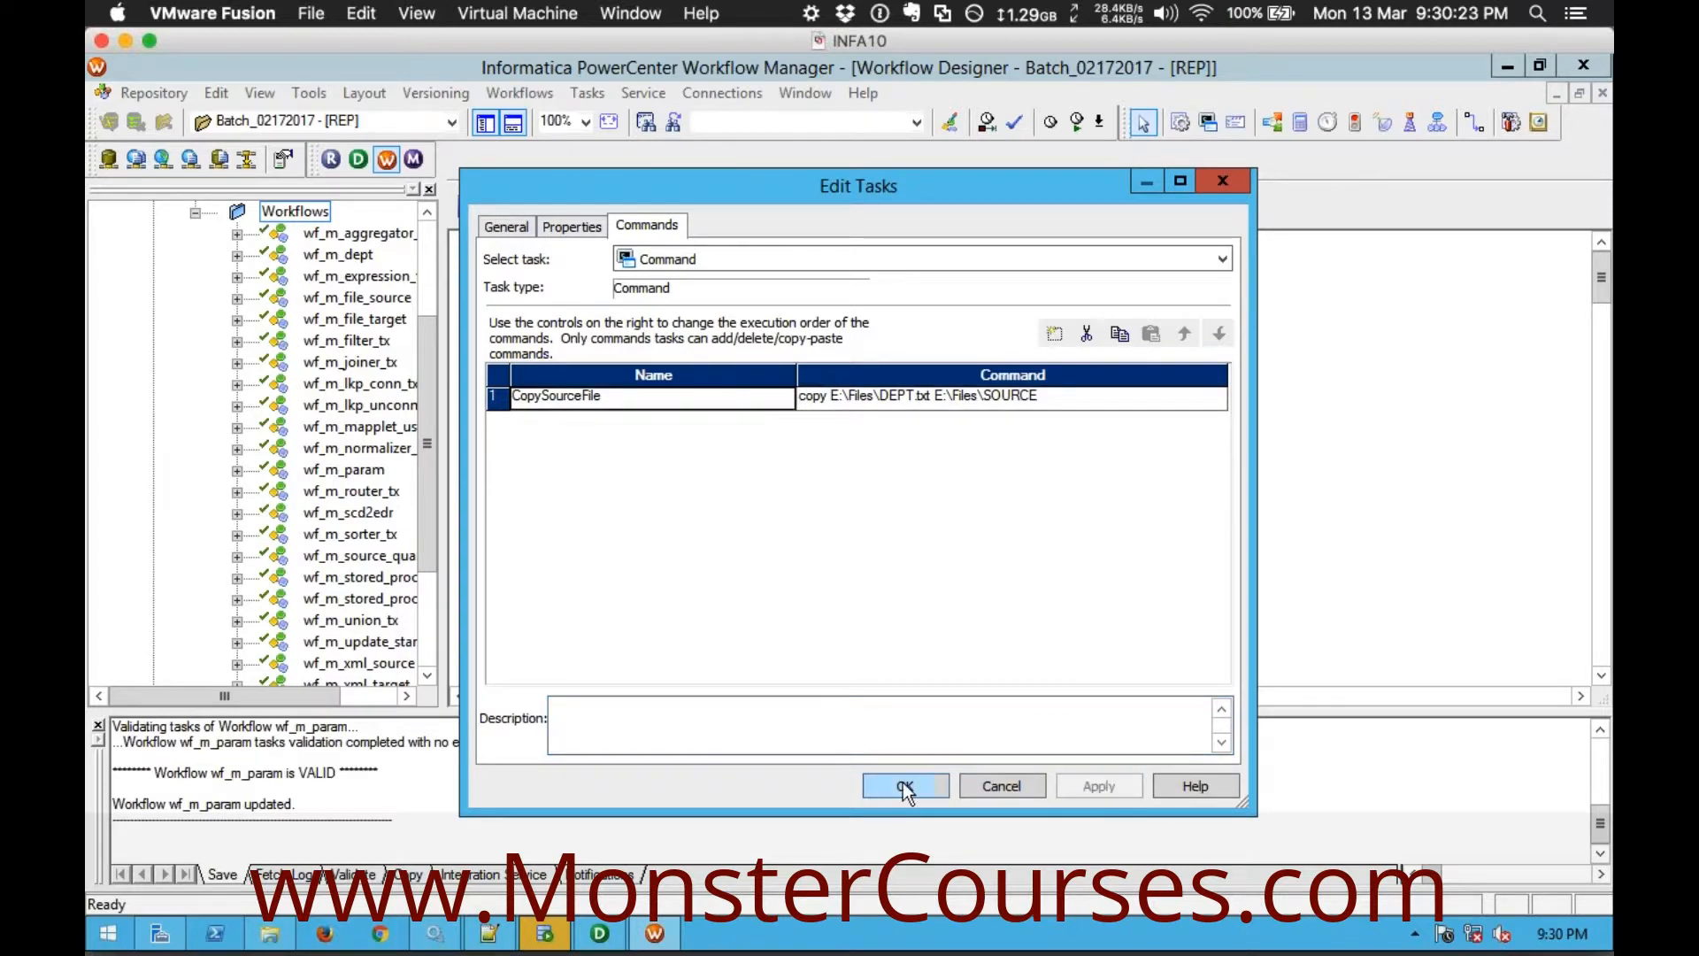
click(902, 784)
click(984, 522)
key(ctrl+s)
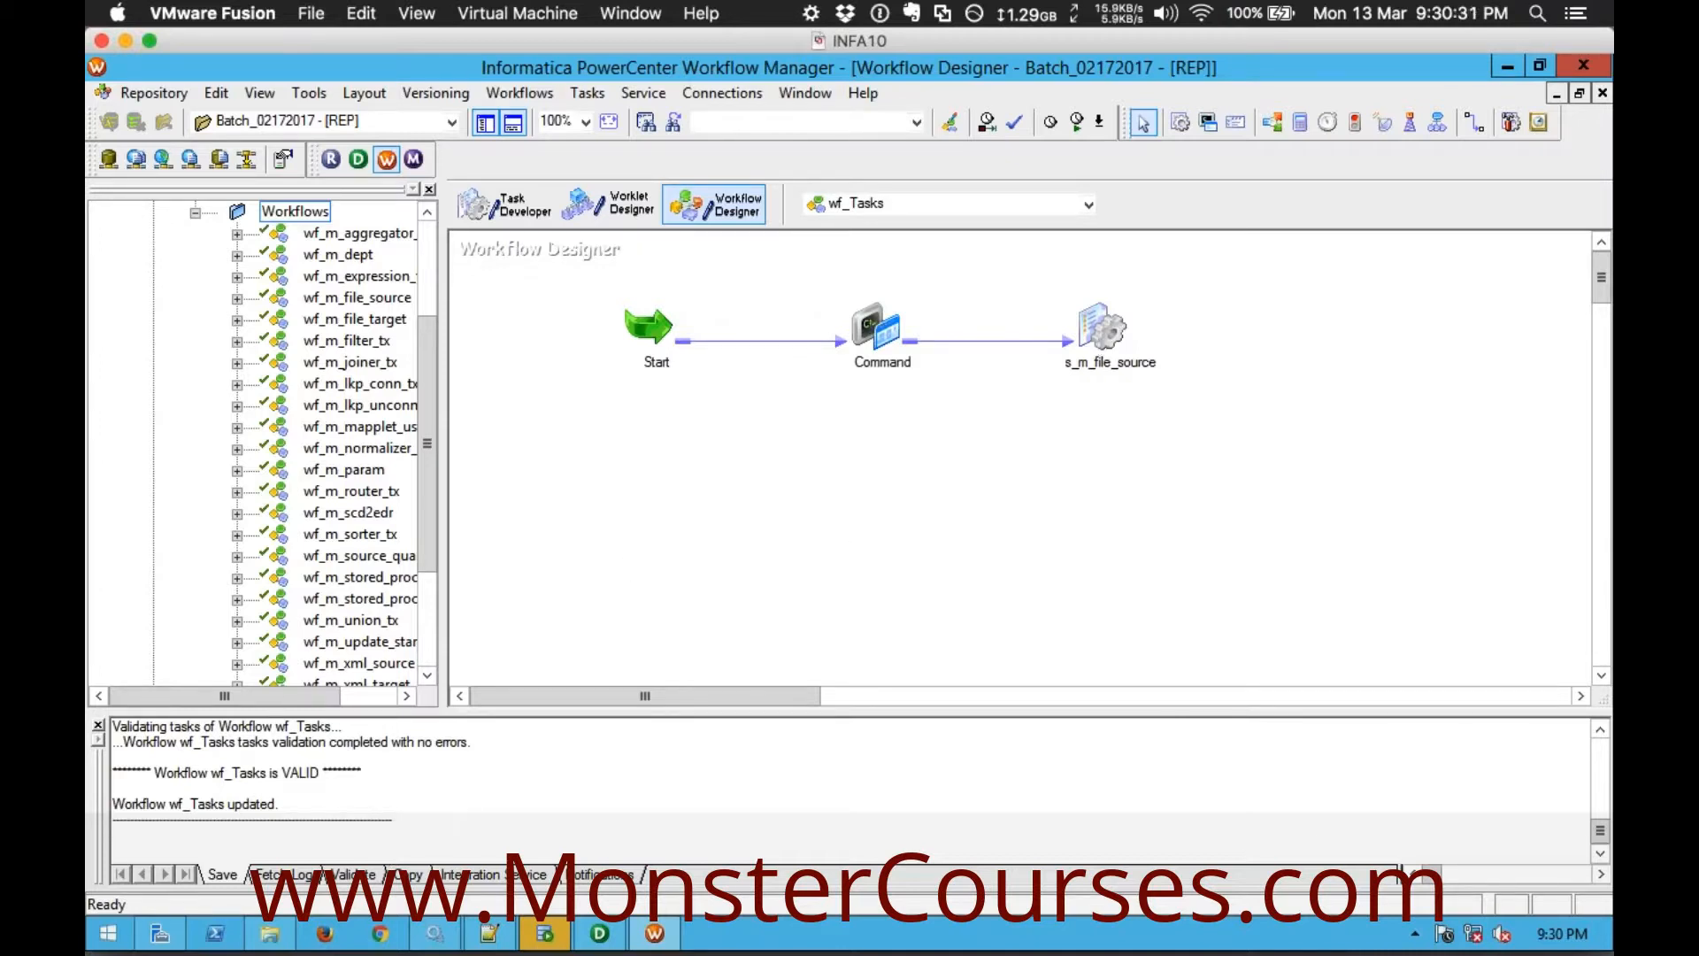
Check the contents of E:\Files\SOURCE in File Explorer, and return to Workflow Manager
click(270, 933)
double_click(469, 389)
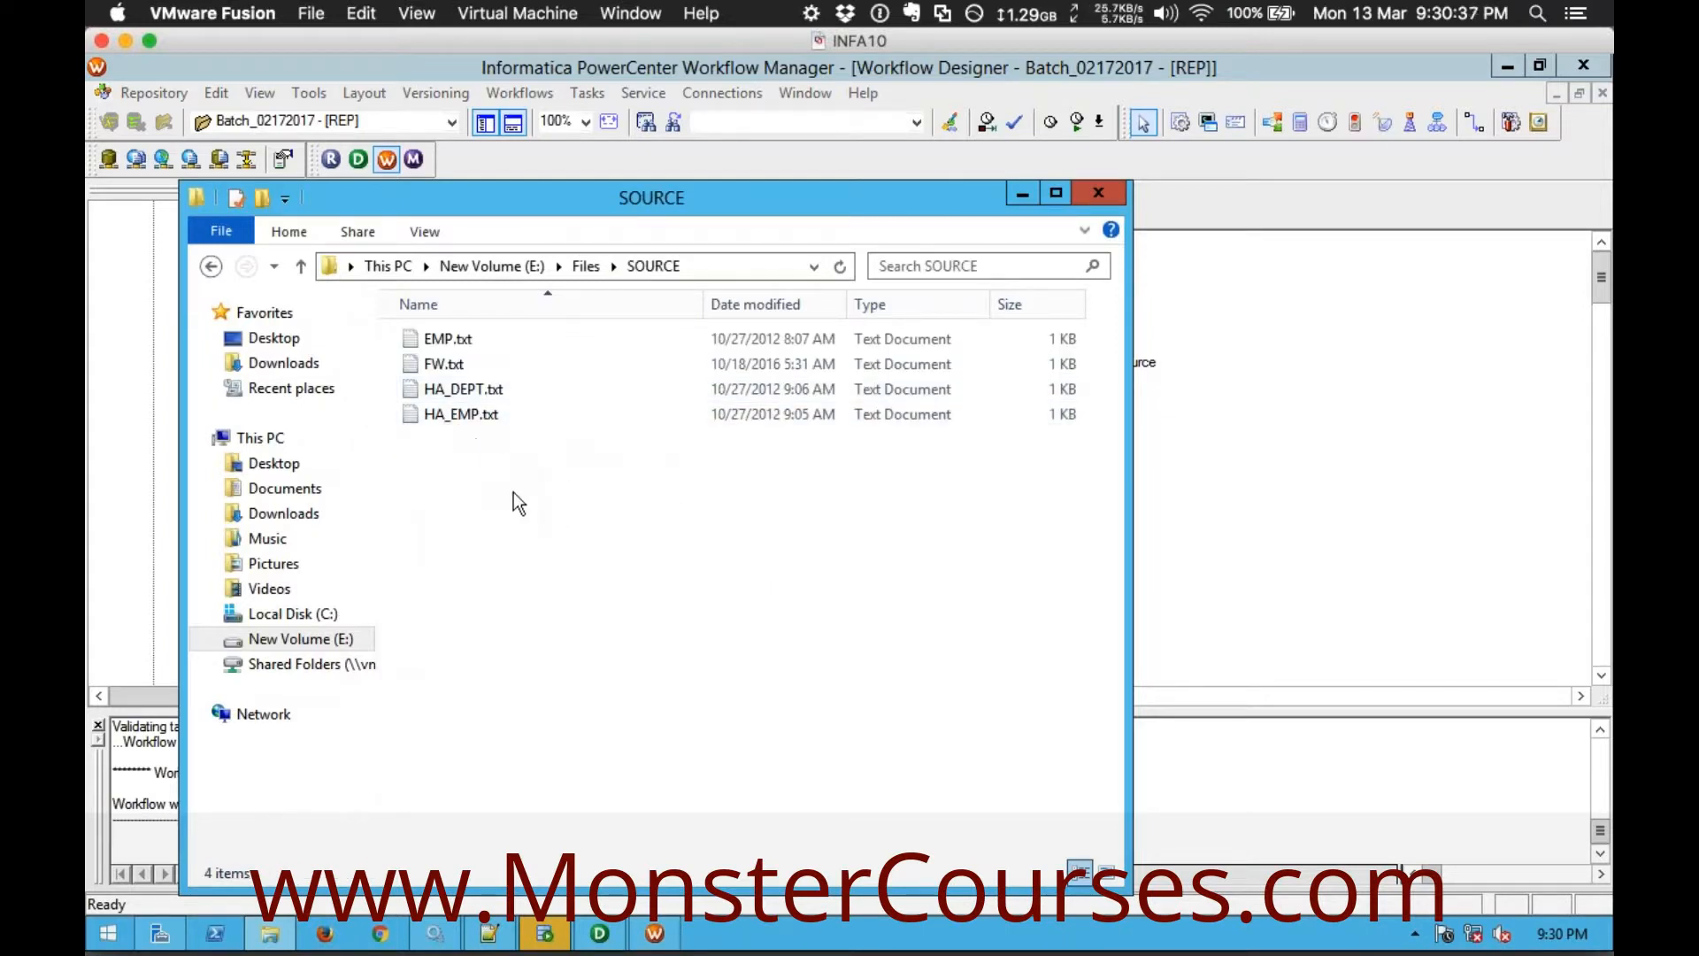
click(1244, 498)
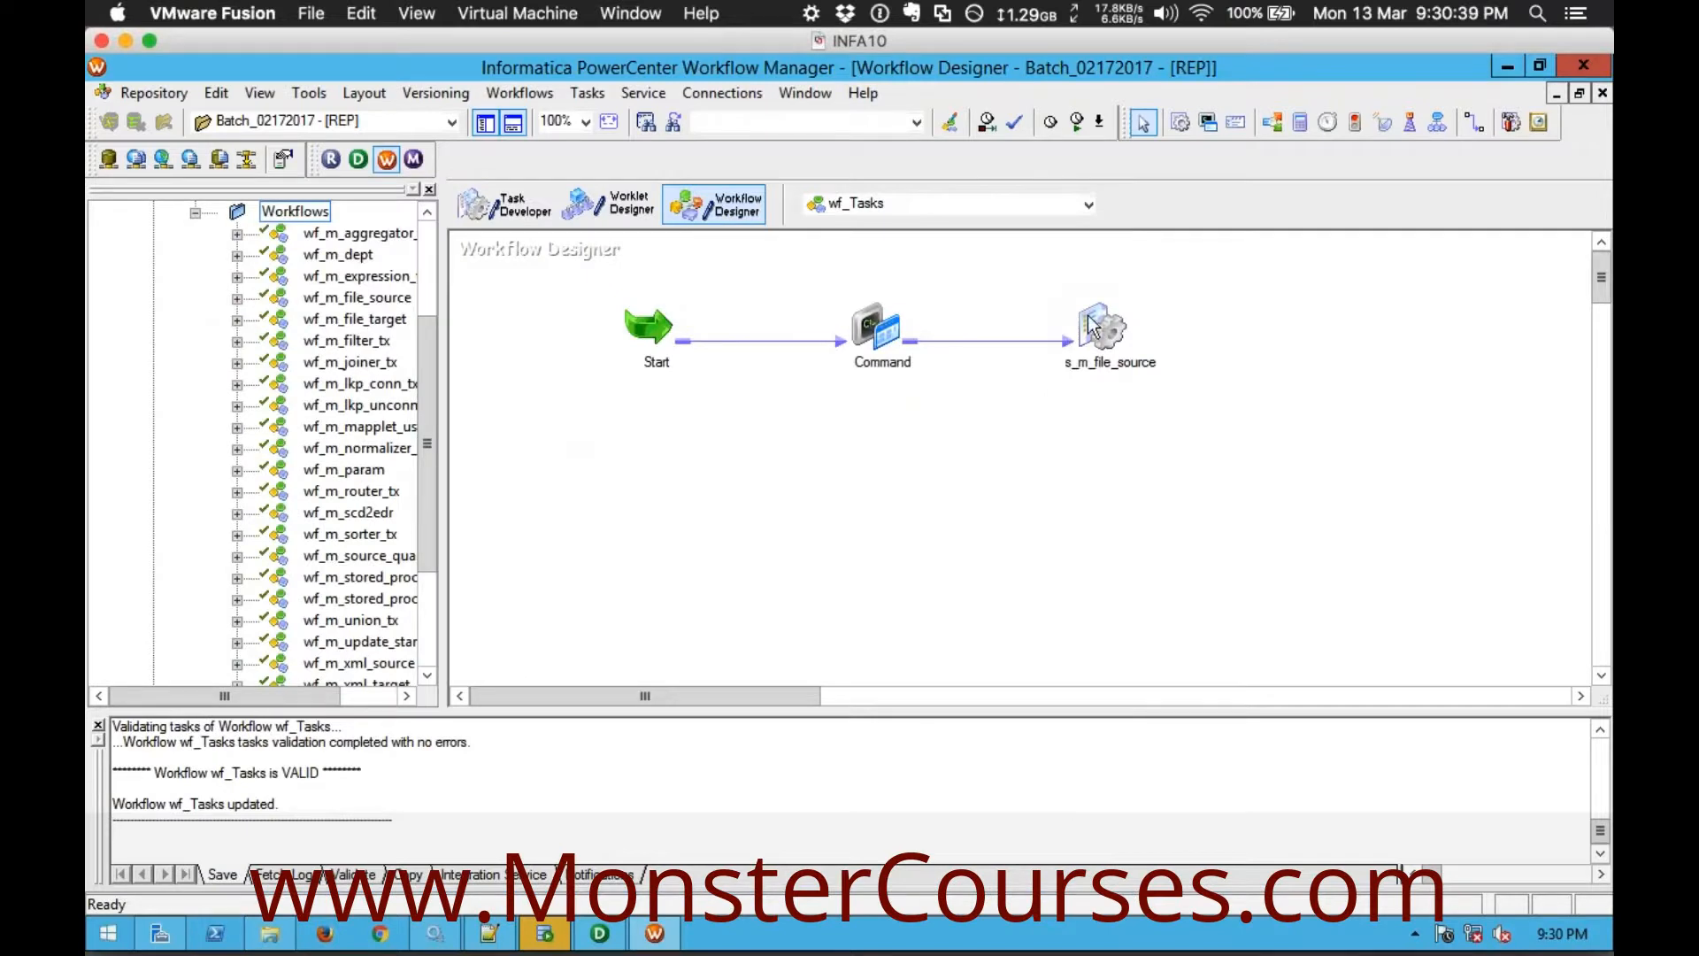
Try to start the s_m_file_source session on its own
click(1101, 327)
right_click(1105, 312)
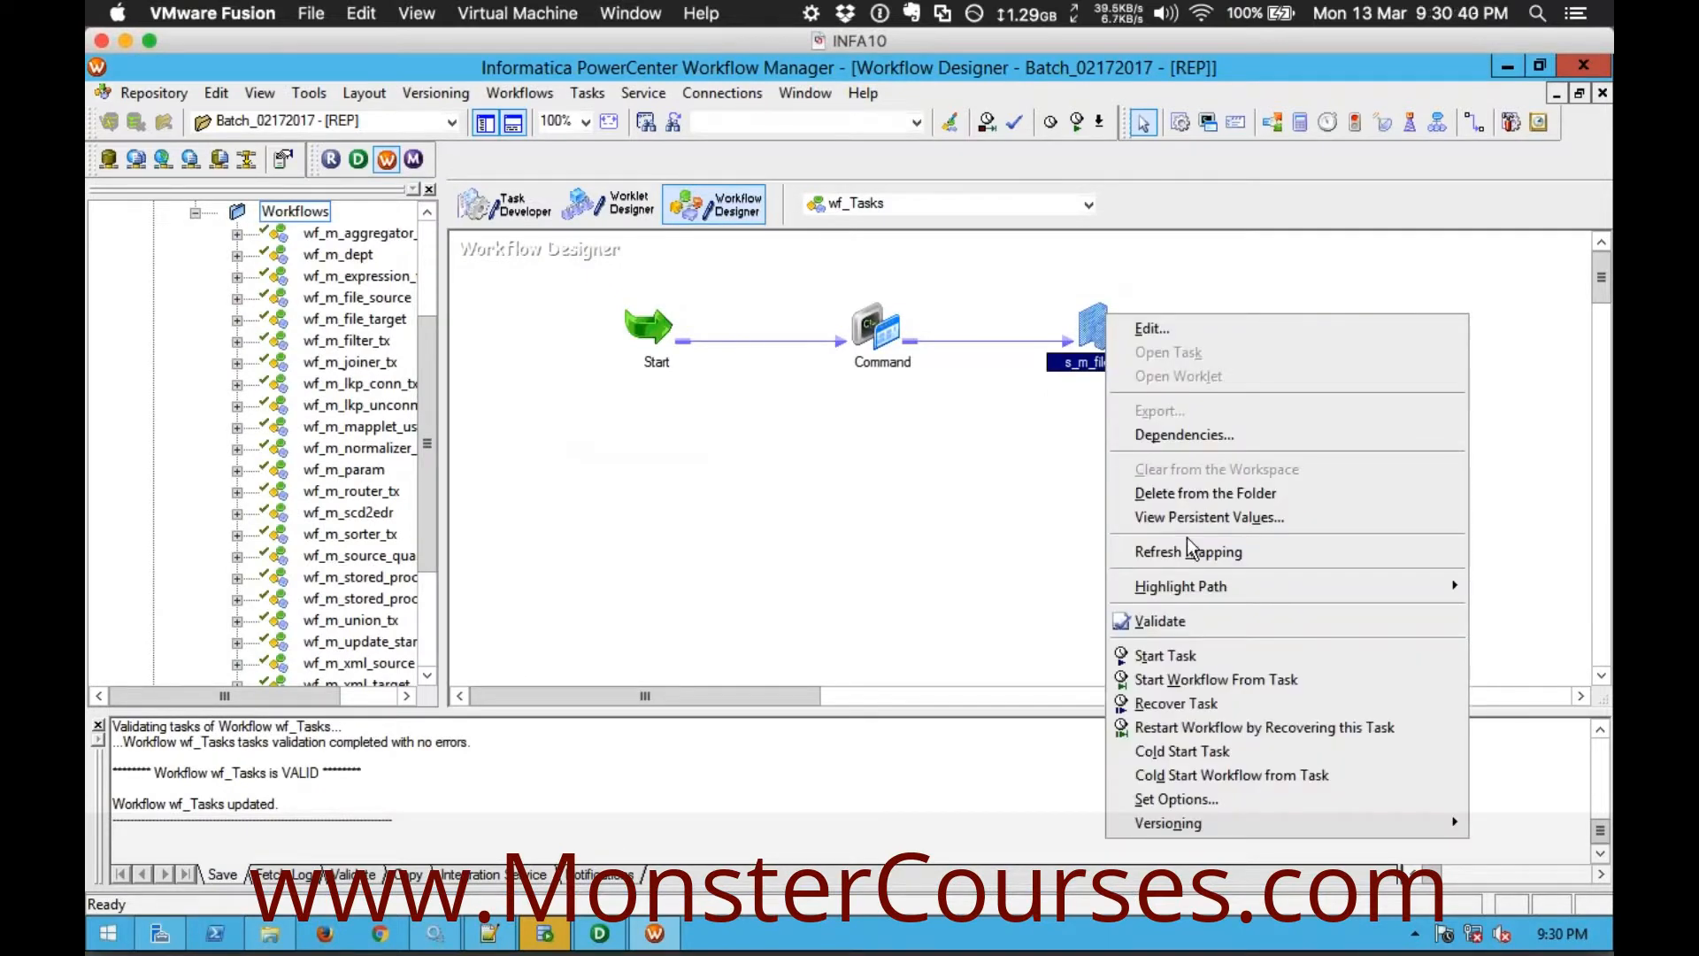
click(1165, 655)
click(1065, 563)
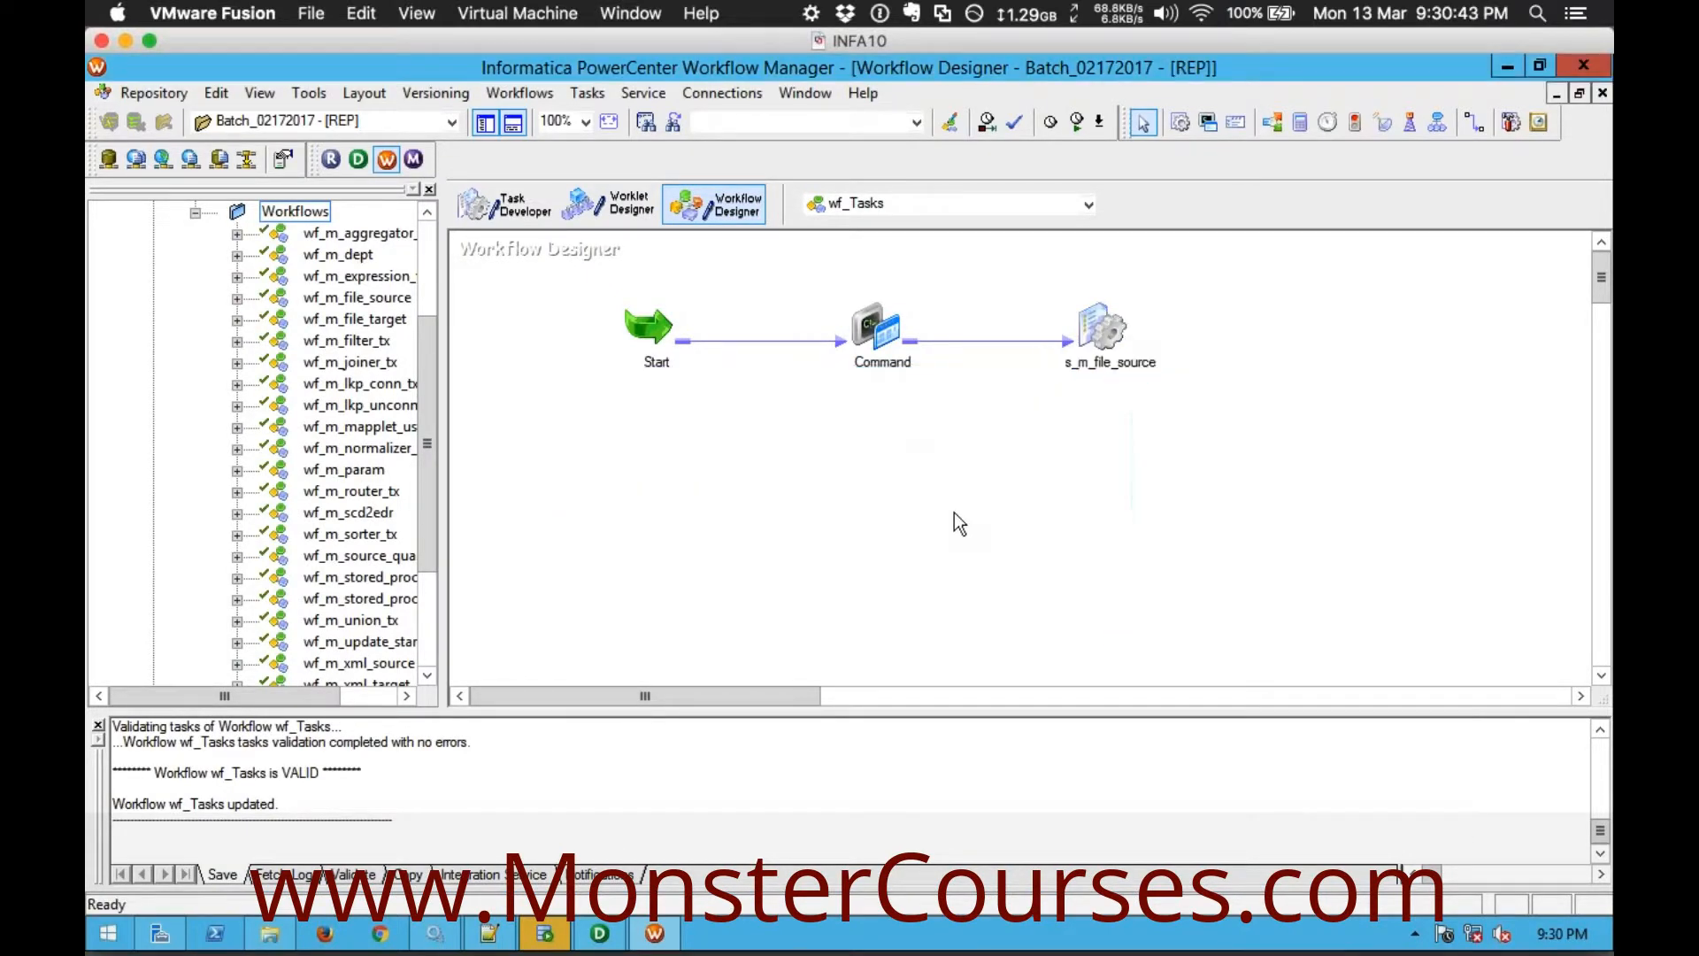
Edit the wf_Tasks workflow to use the integration service INT_A, and accept the change
right_click(954, 513)
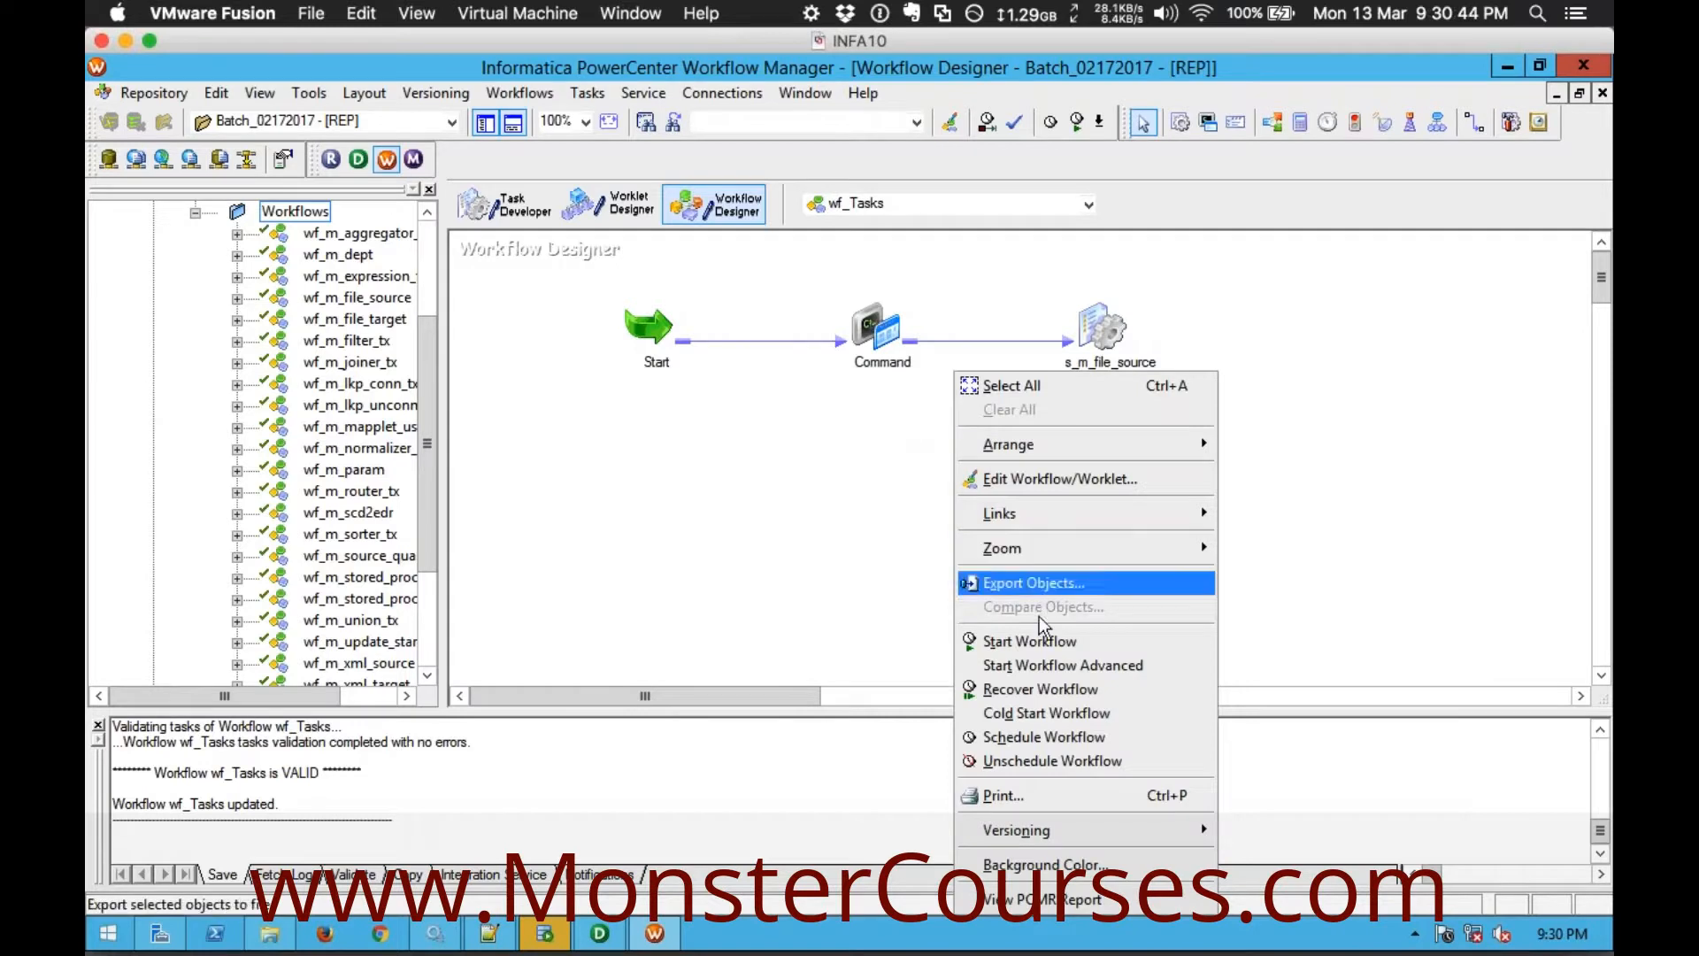
click(1011, 478)
click(919, 320)
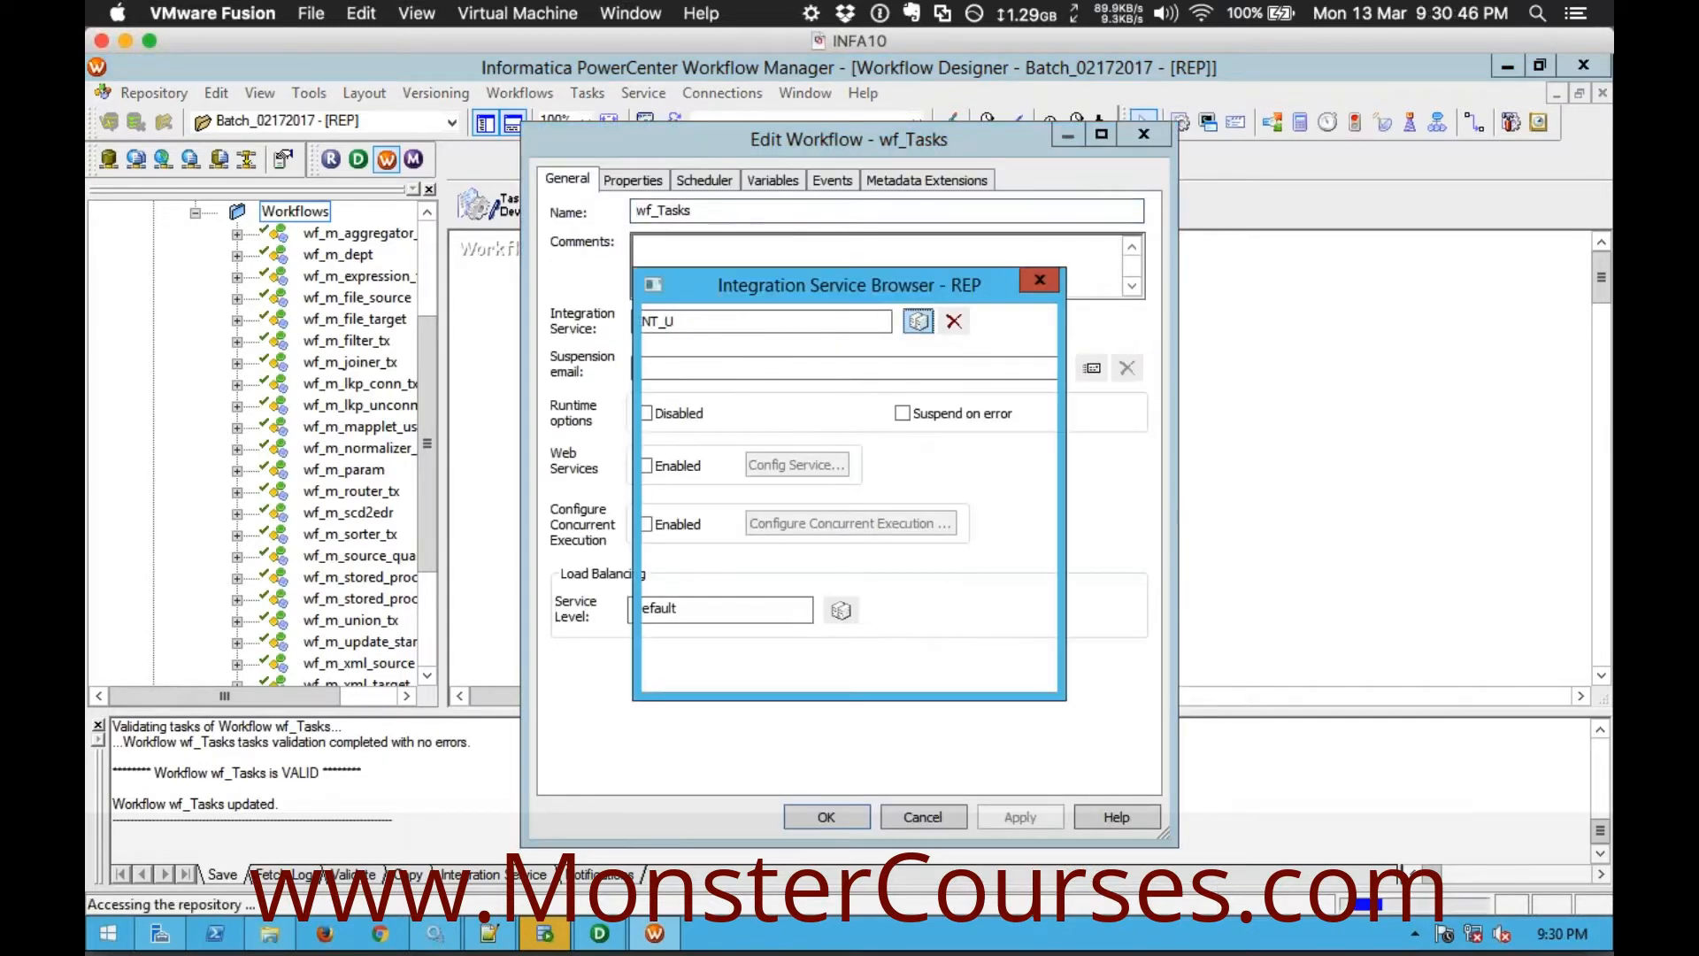
double_click(693, 396)
click(1013, 815)
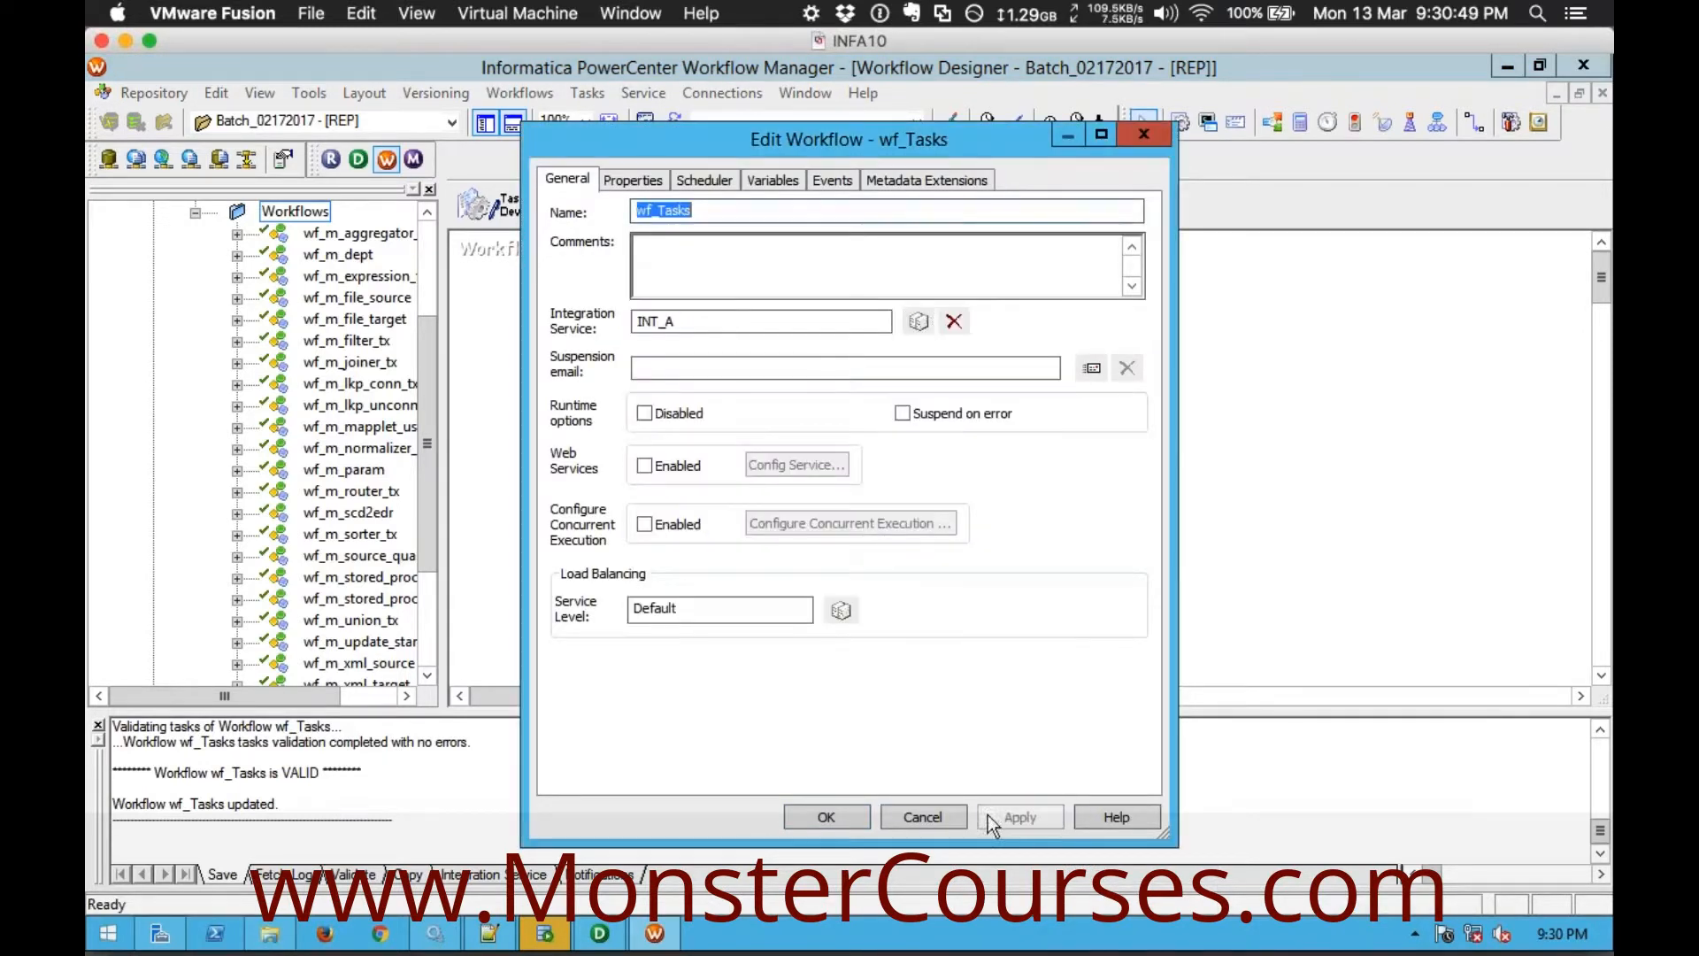
click(827, 814)
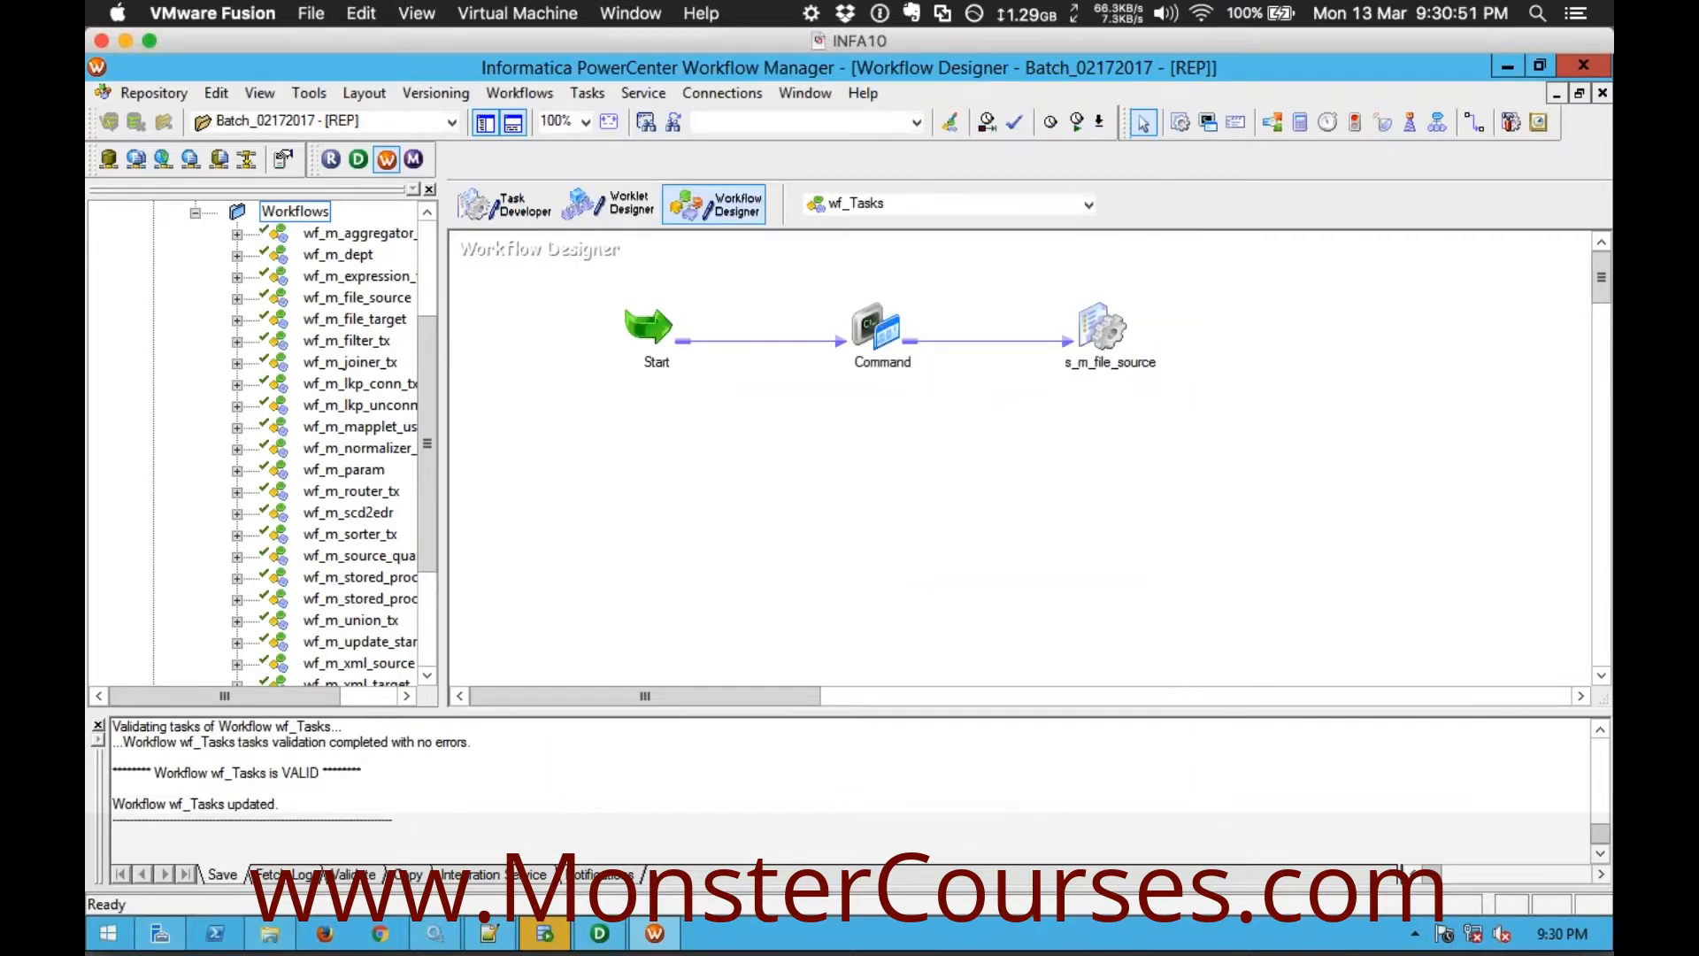
Start only the s_m_file_source session task of wf_Tasks
click(1101, 331)
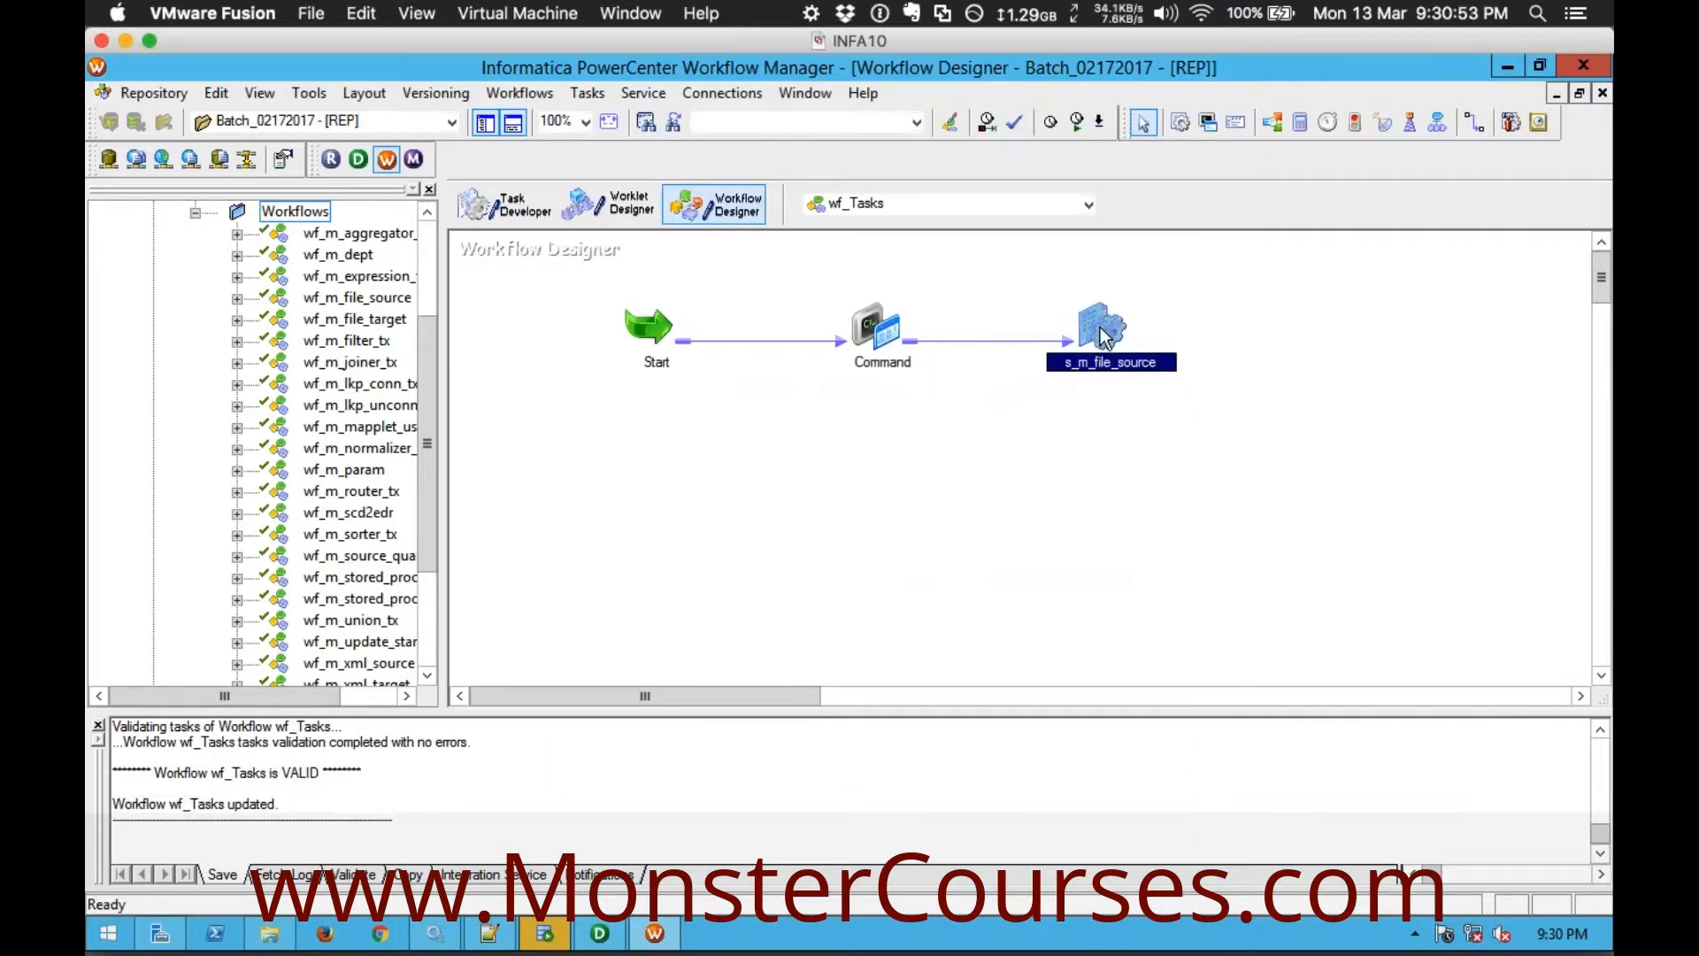
right_click(1100, 328)
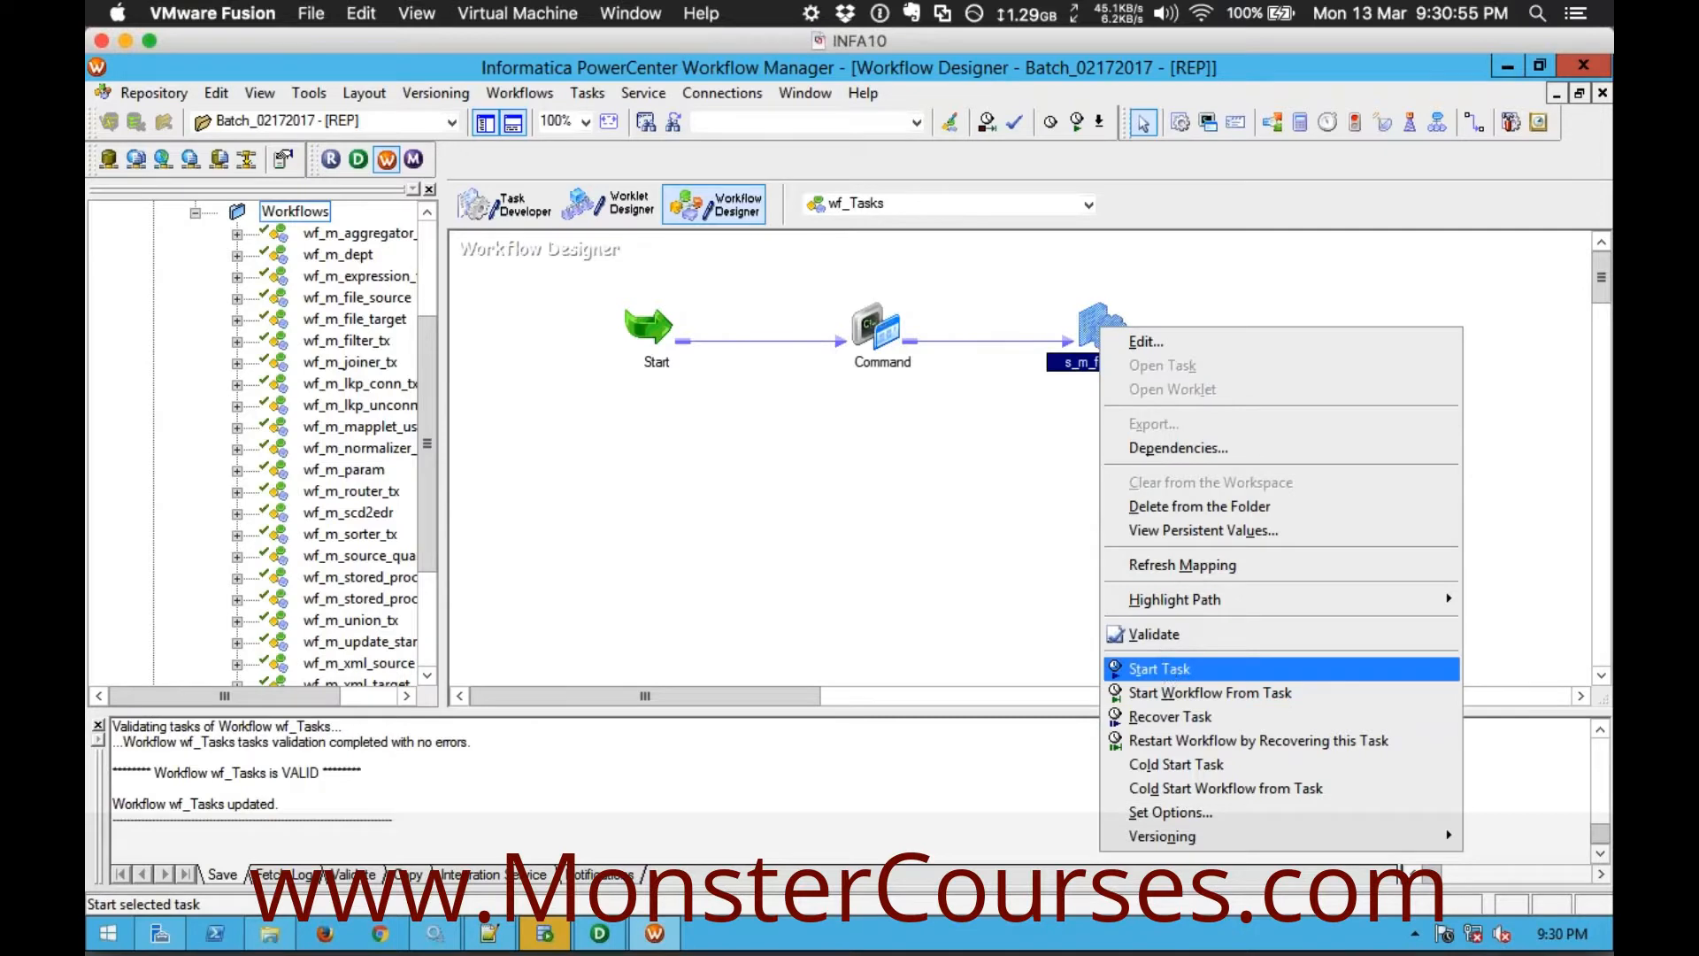
click(1163, 670)
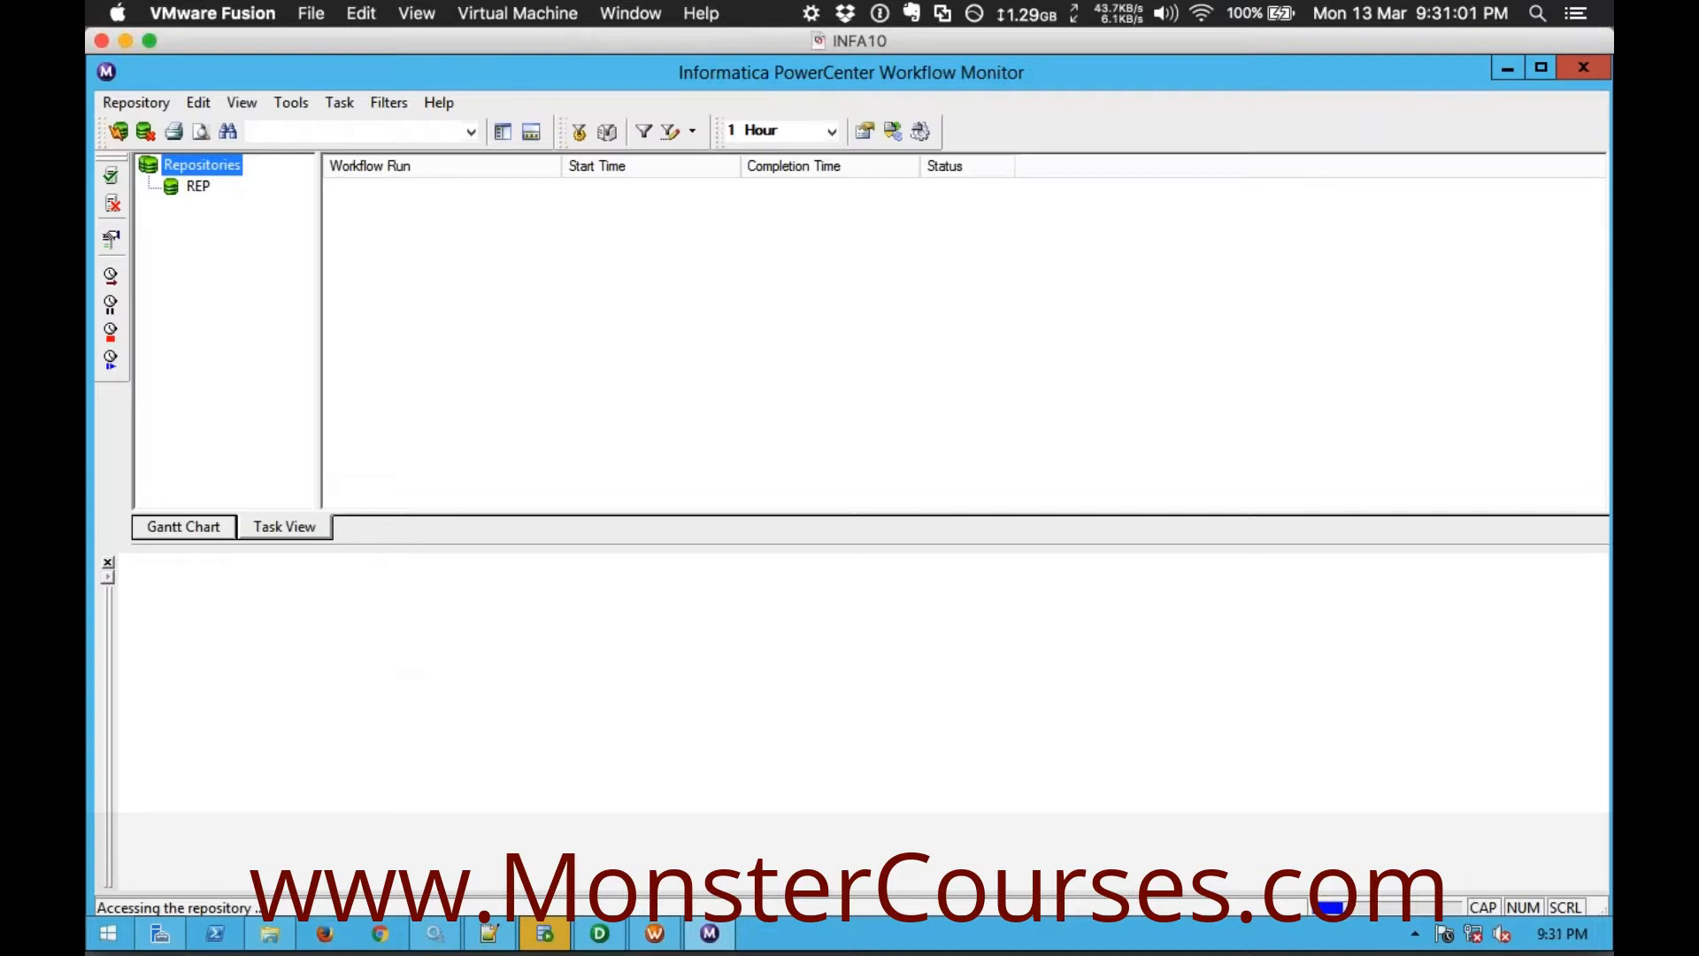
Examine the s_m_file_source run in Workflow Monitor, collapsing the failure information and reading through the task details
click(459, 227)
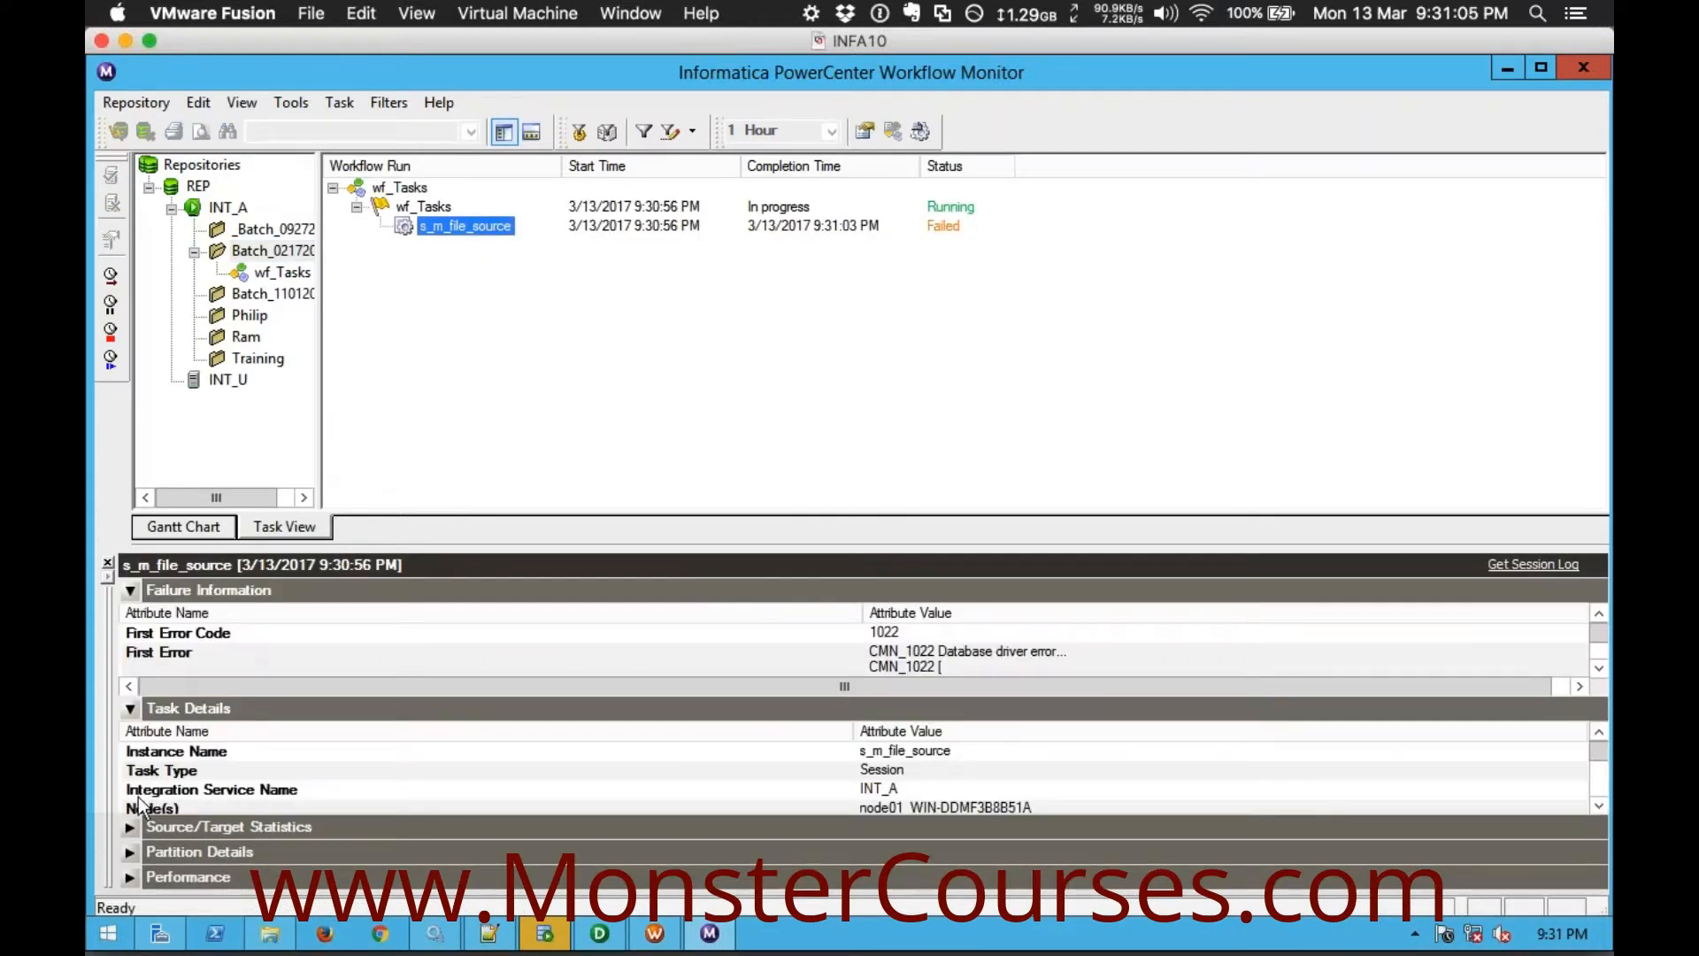
click(131, 590)
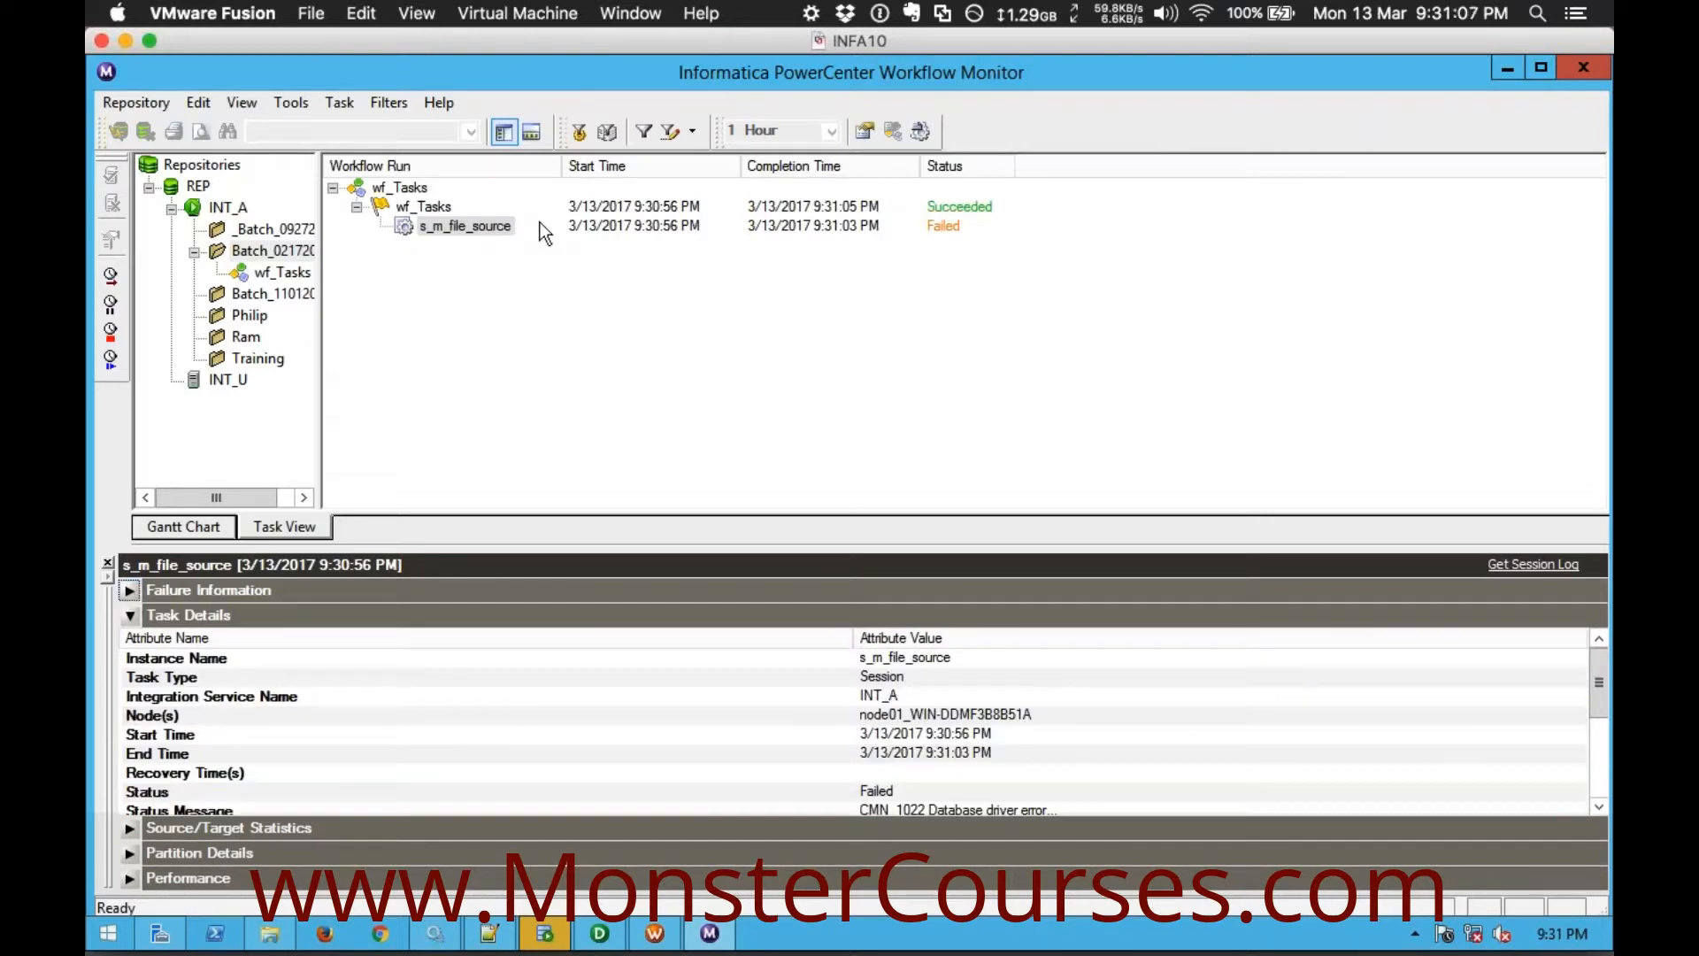
click(509, 235)
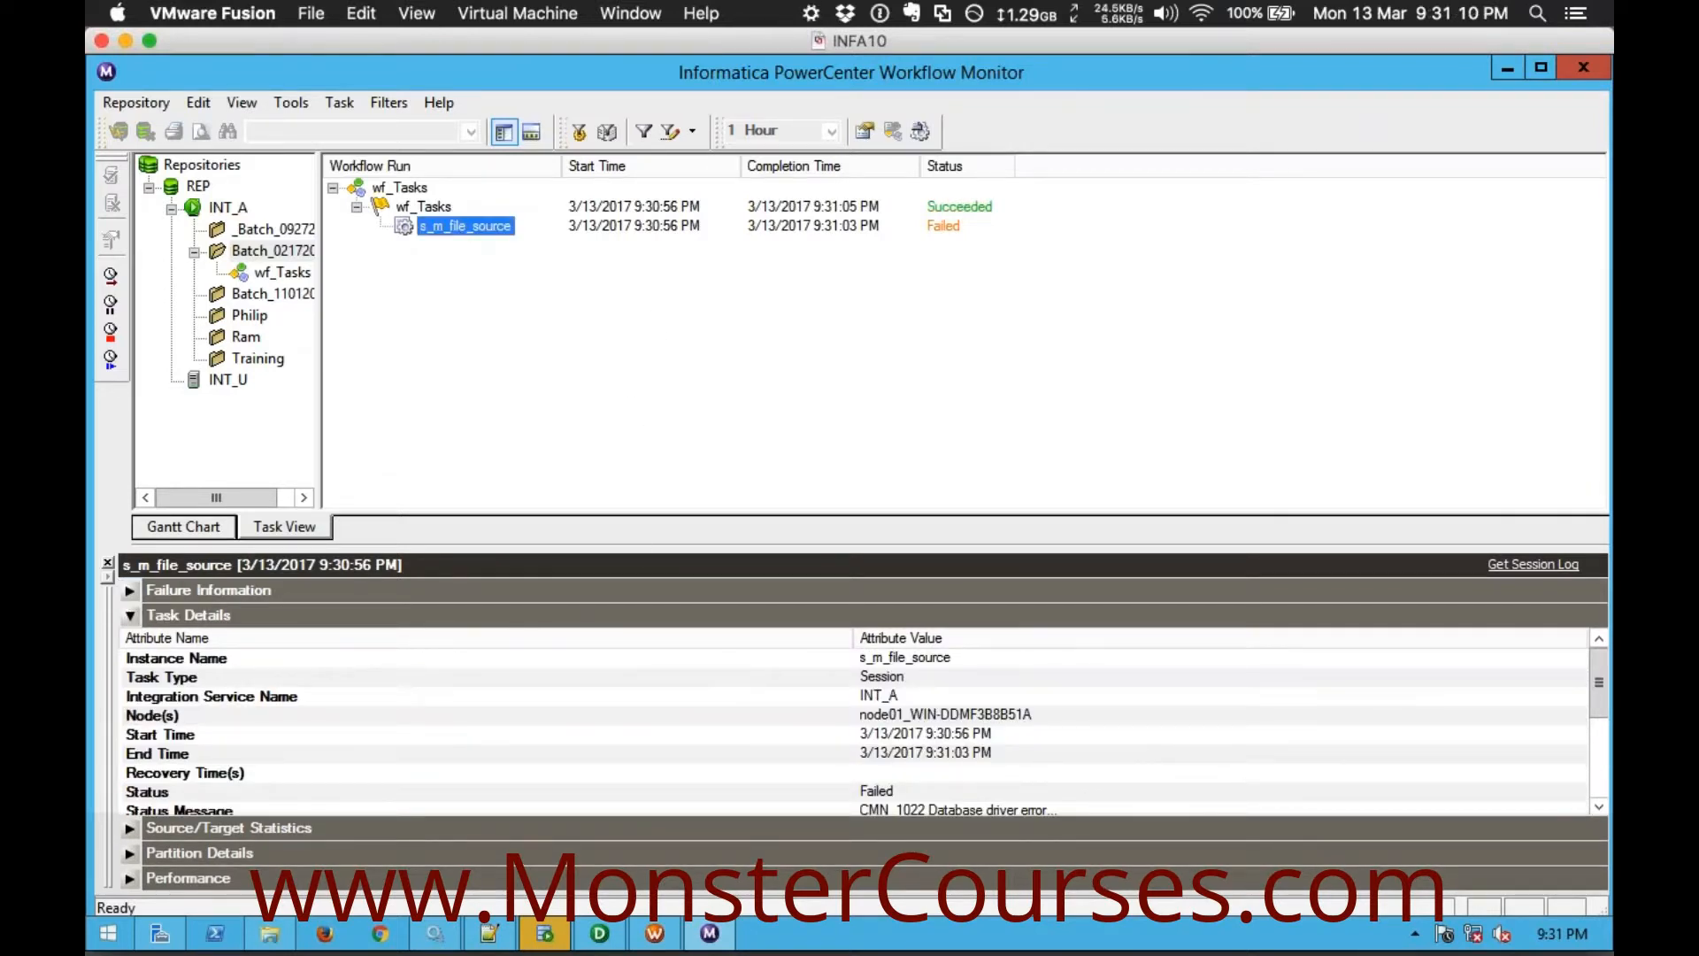
click(1598, 808)
click(1597, 808)
click(1597, 808)
click(1597, 808)
click(1597, 808)
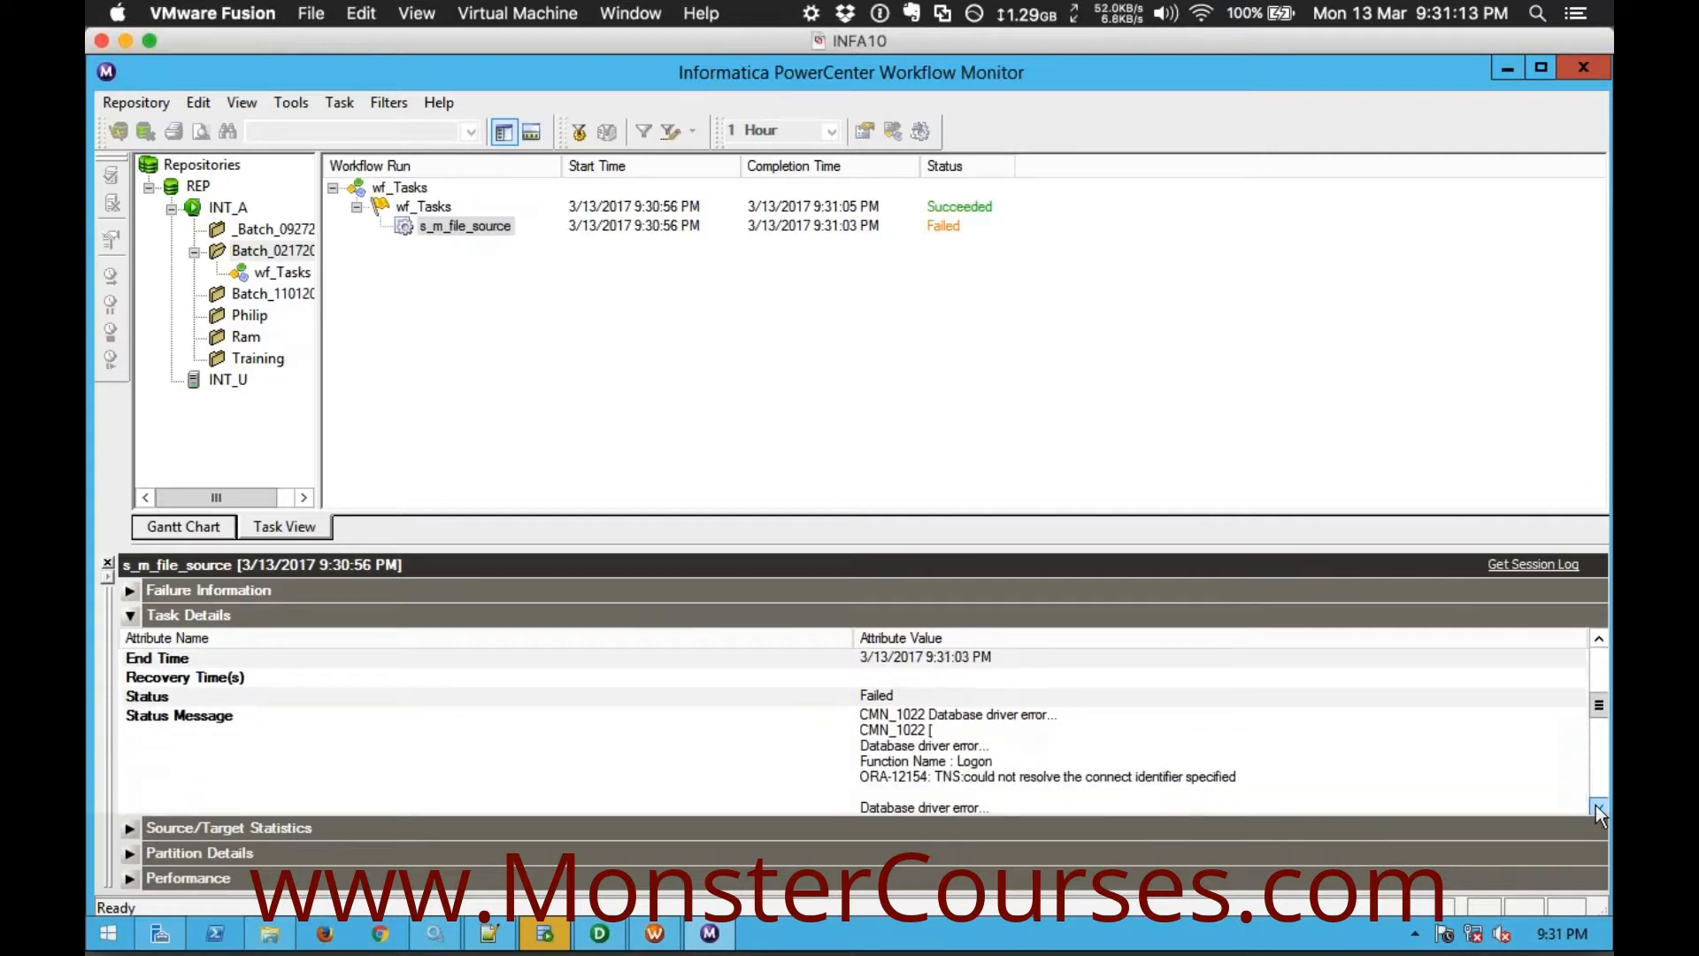
click(1597, 808)
click(1597, 808)
click(1597, 808)
click(1597, 808)
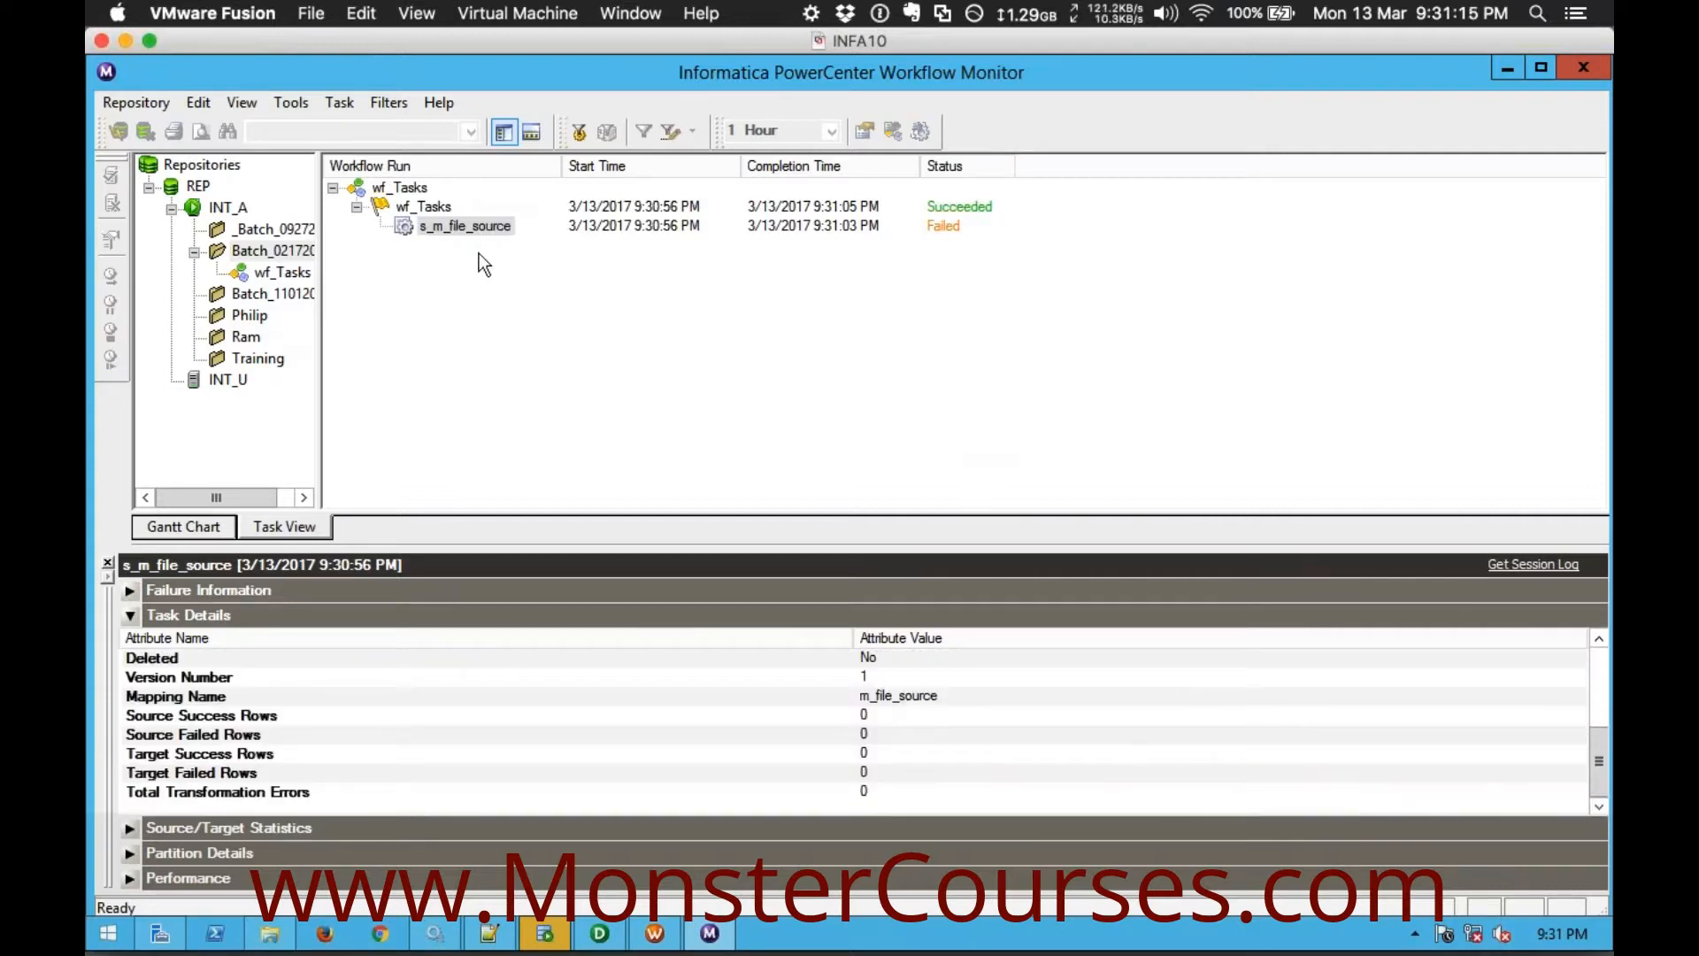
Return to Workflow Manager and start the whole wf_Tasks workflow
click(655, 933)
click(779, 487)
right_click(779, 487)
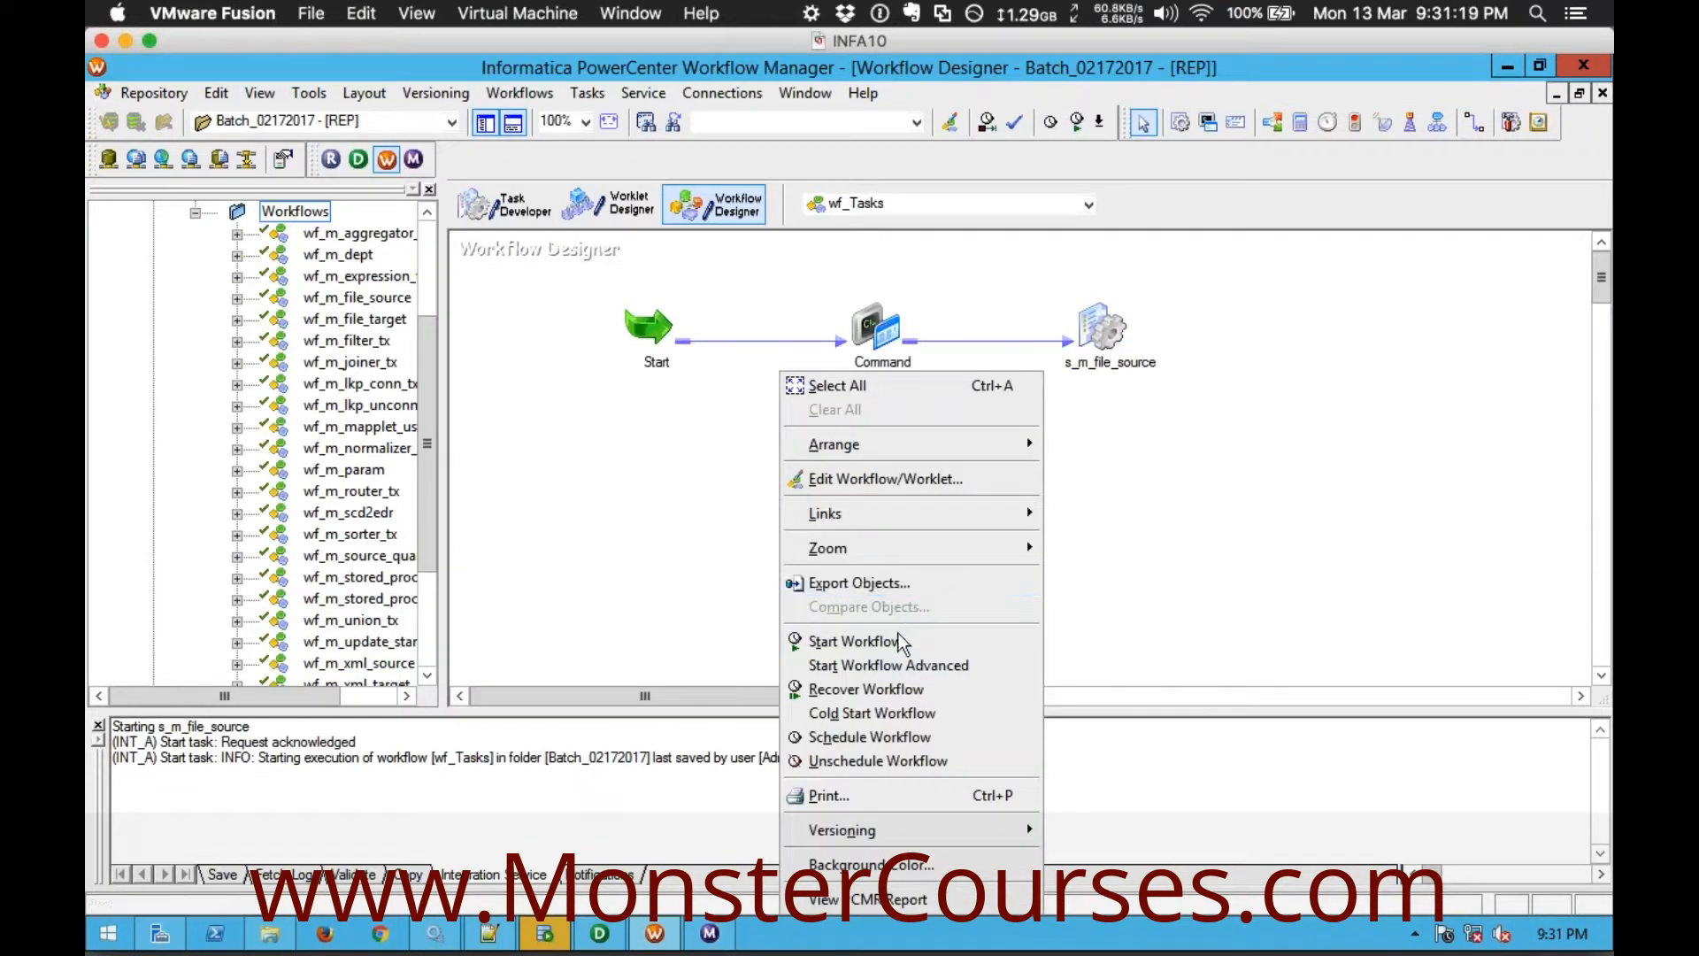
click(898, 643)
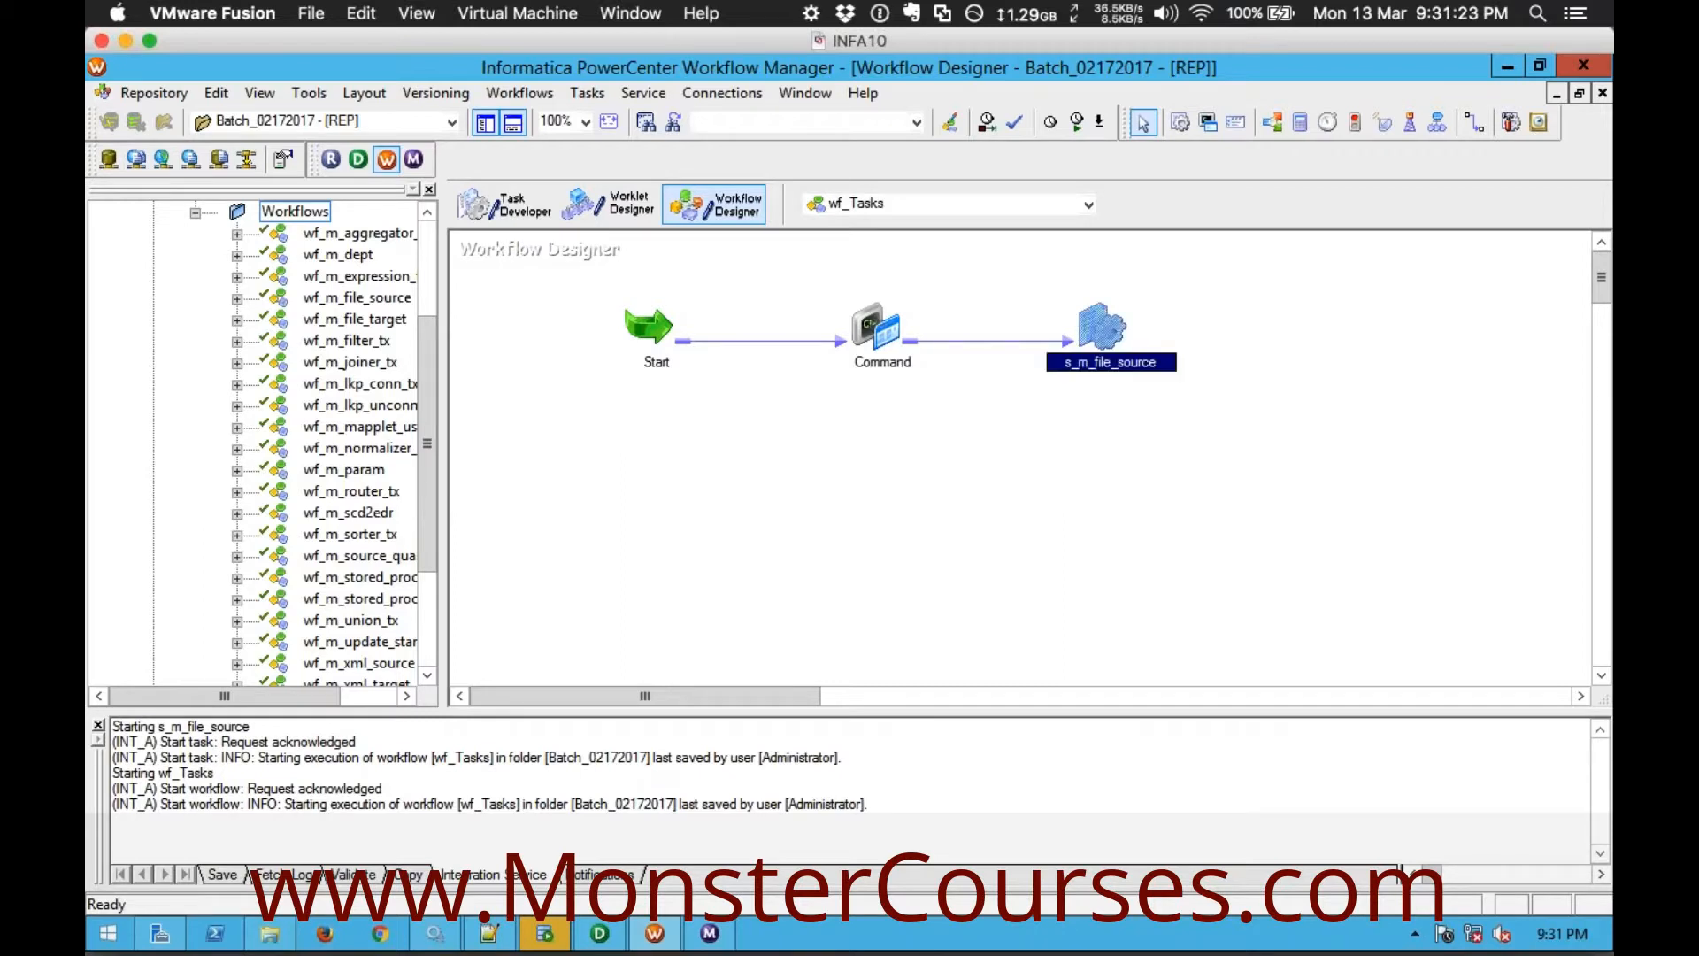
Open the mapping settings of s_m_file_source and set the DEPT target's relational connection to tdbu@orcl
double_click(1101, 329)
click(733, 227)
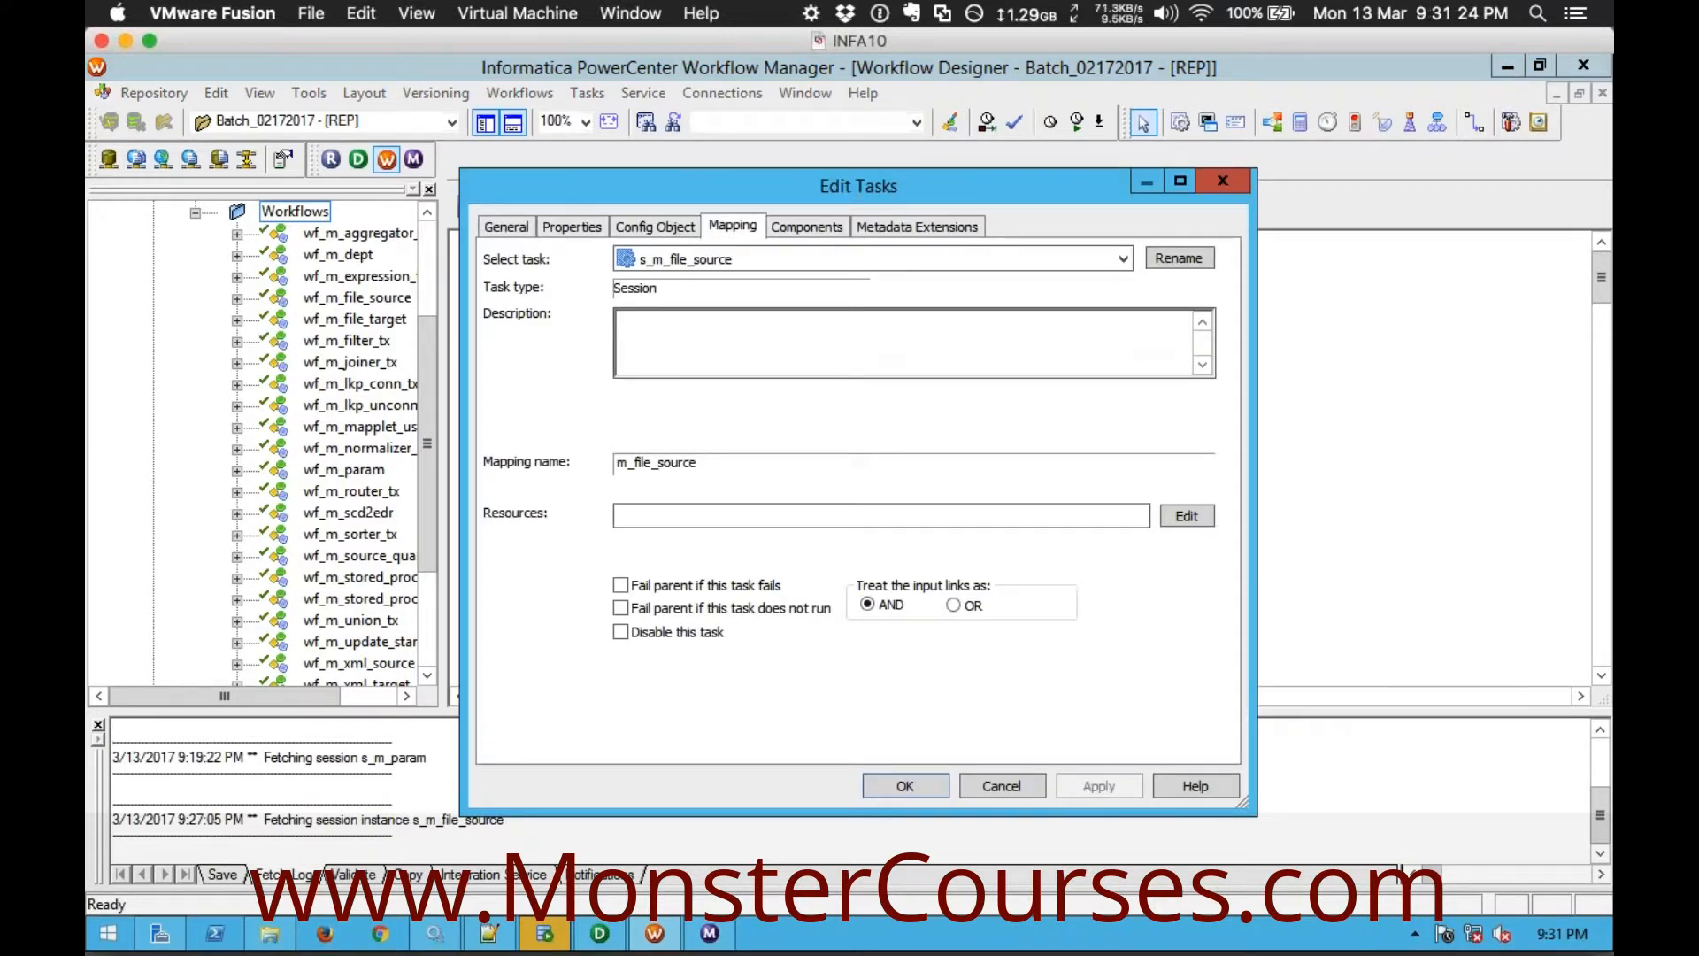
click(574, 471)
click(573, 470)
click(1052, 498)
double_click(741, 551)
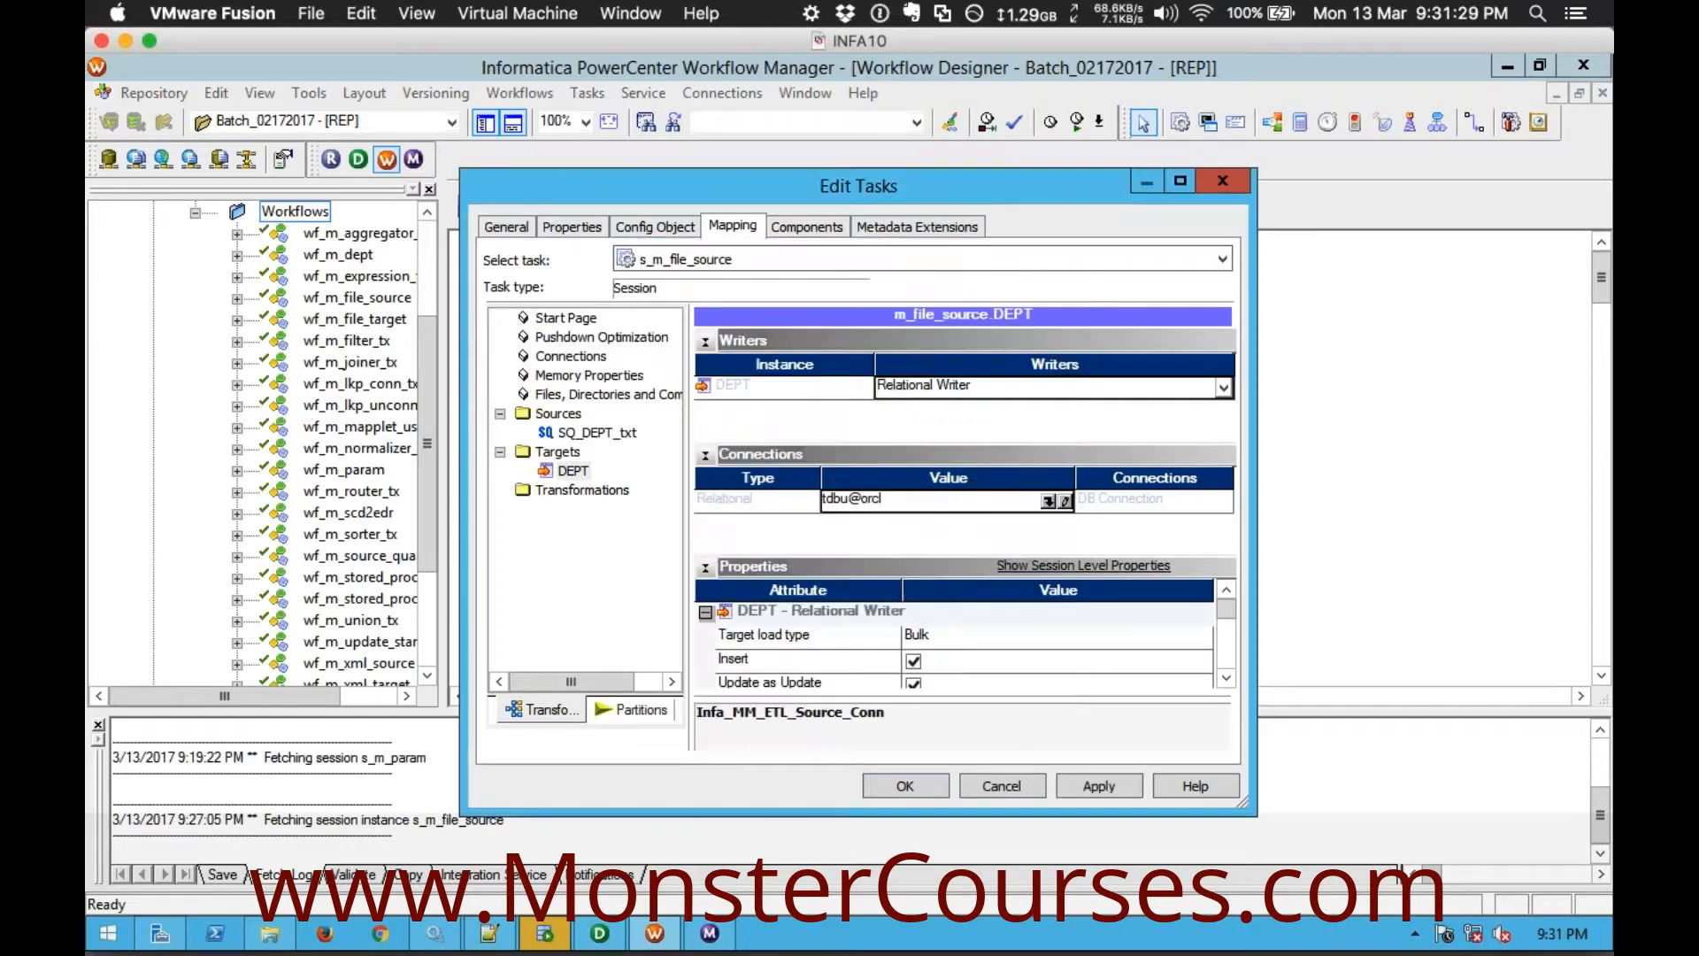
Accept the s_m_file_source session changes and save the wf_Tasks workflow
click(881, 788)
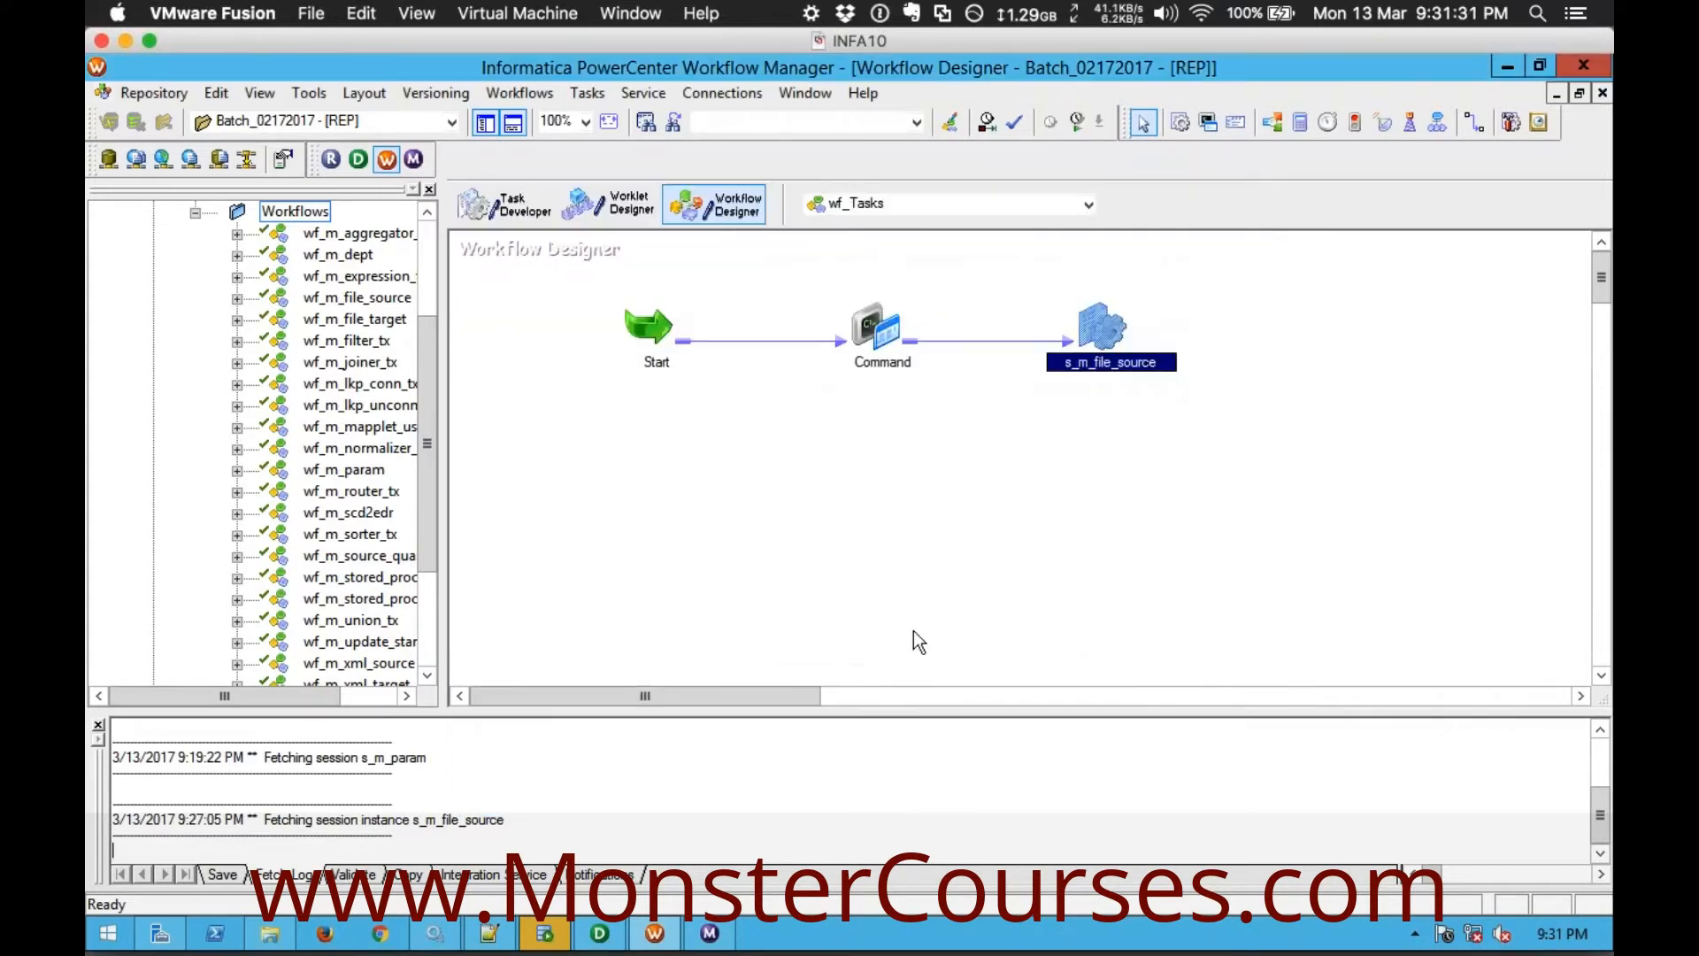
key(ctrl+s)
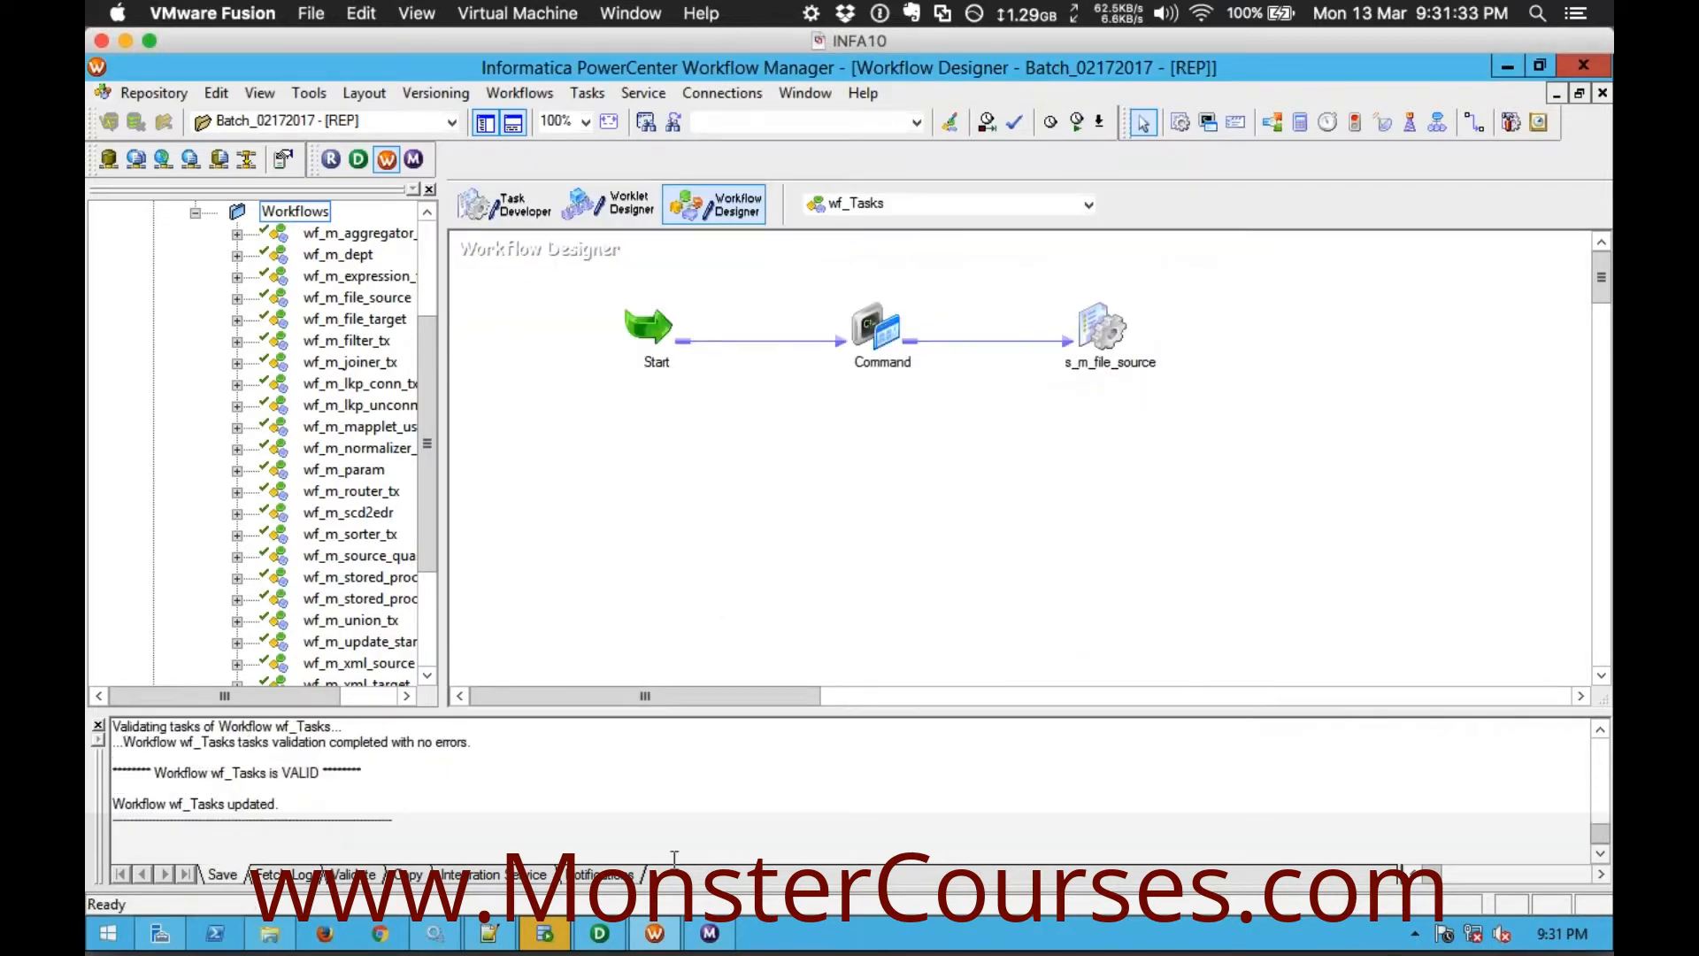
In File Explorer, delete DEPT.txt from the SOURCE folder and check for the original DEPT.txt in the parent Files folder
click(292, 938)
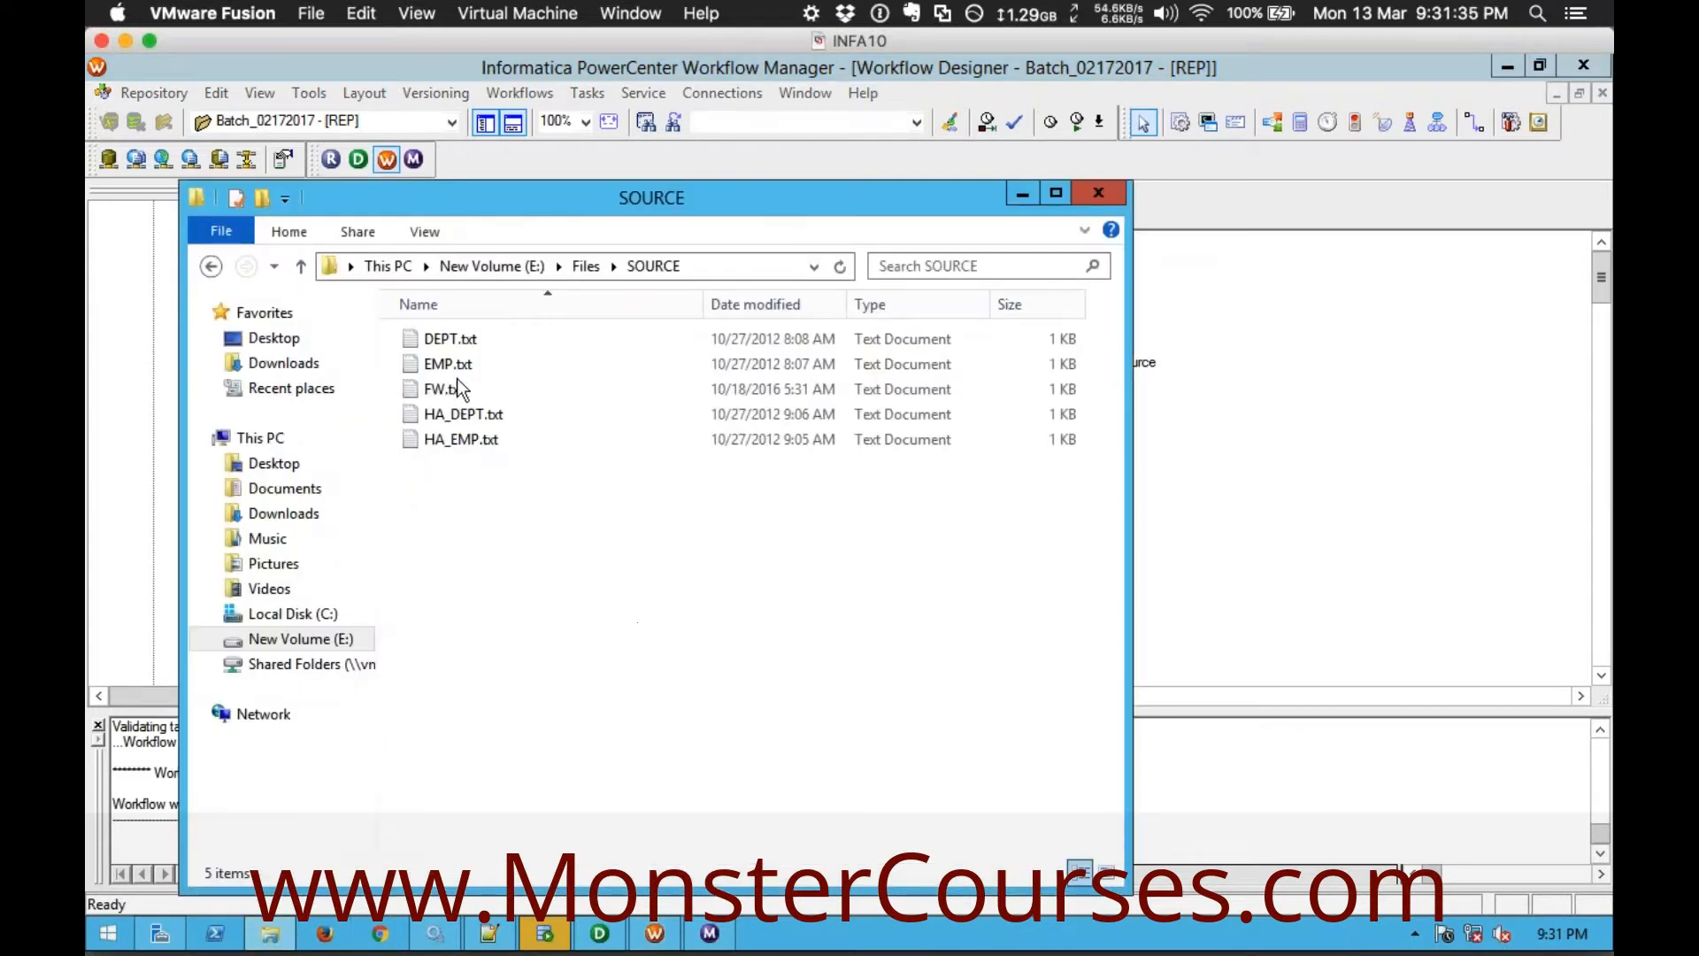
click(443, 343)
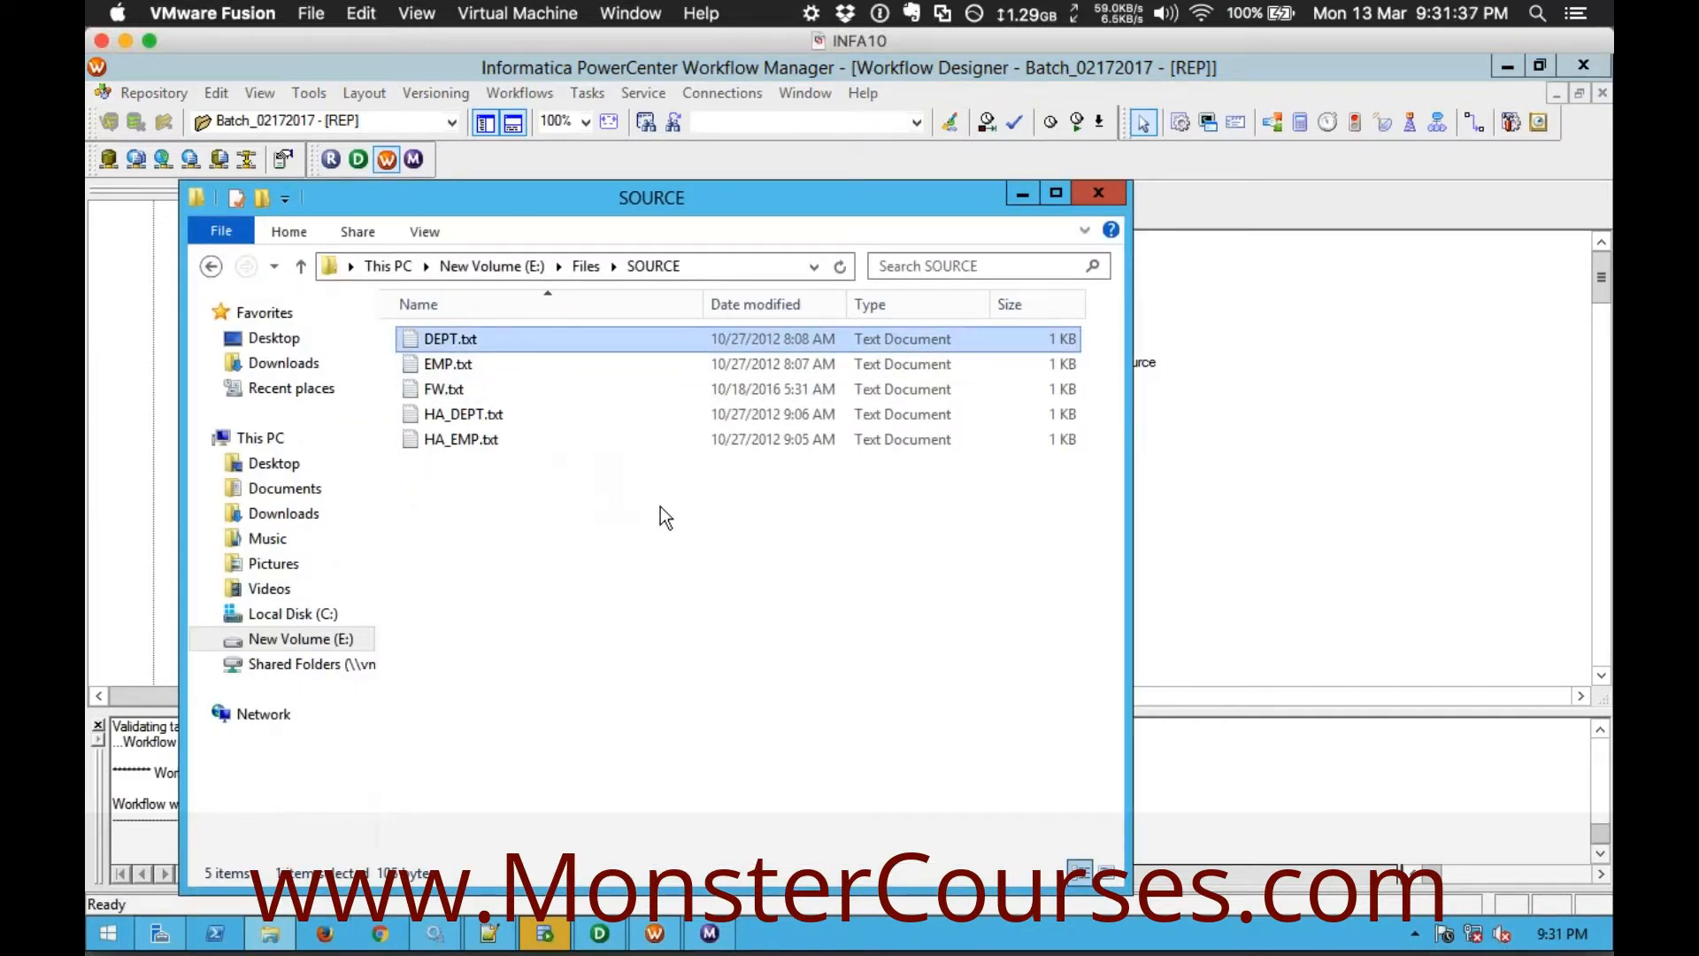
key(Delete)
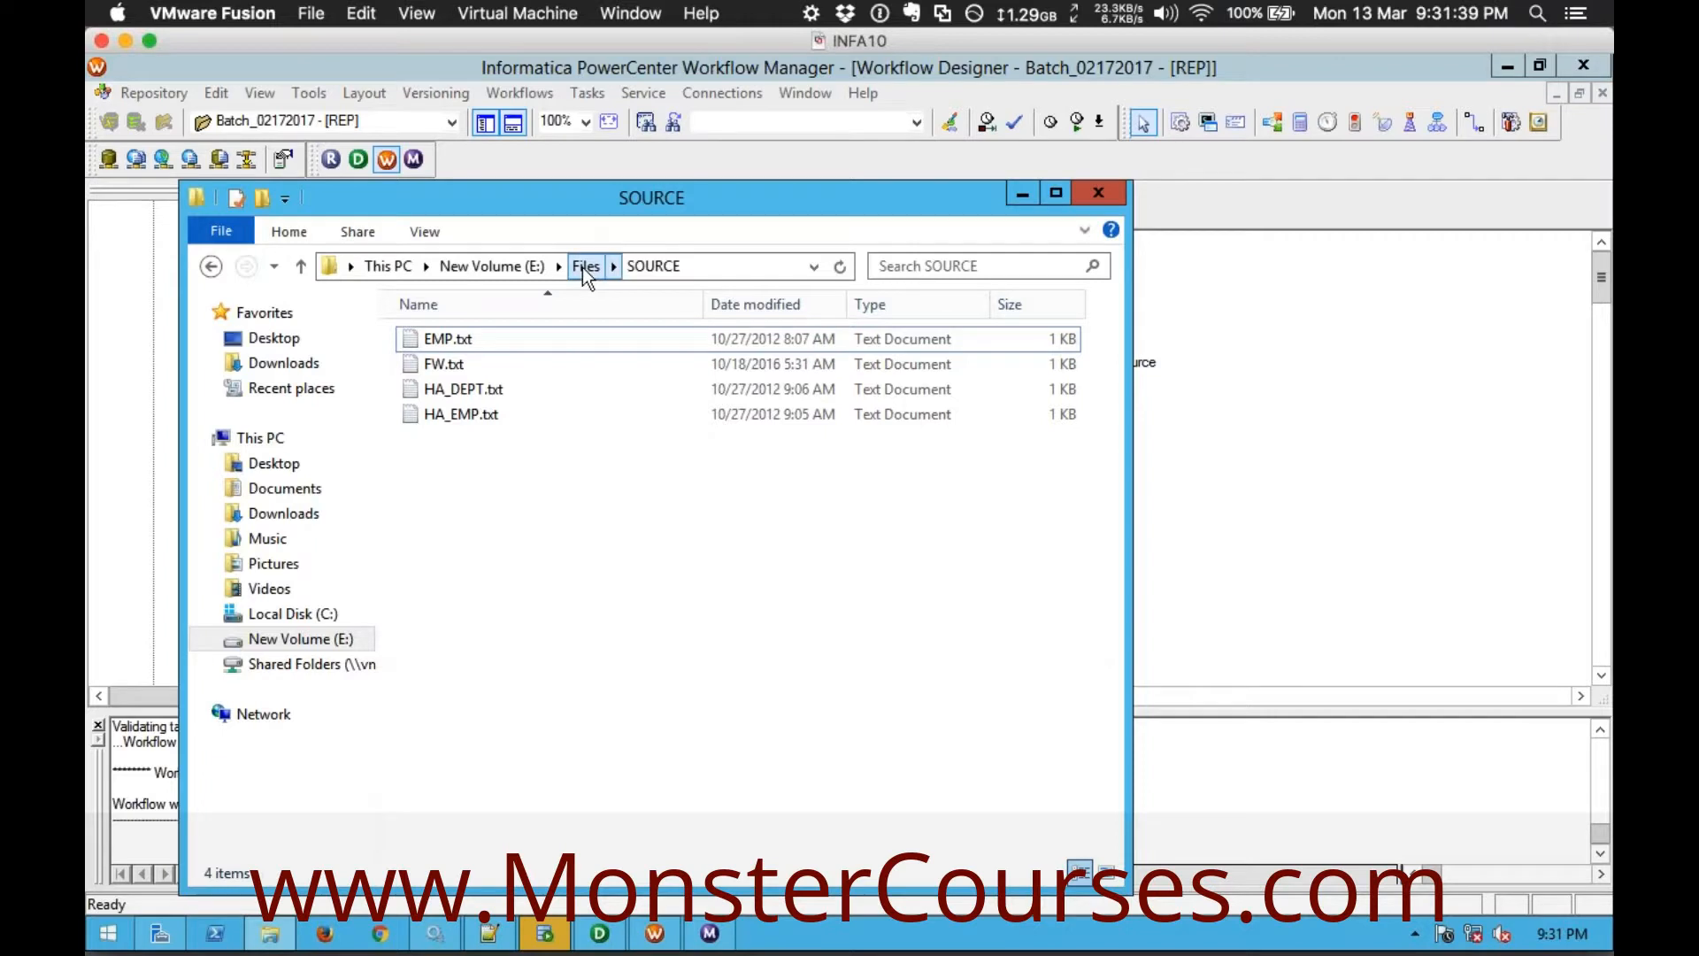
click(582, 267)
click(451, 489)
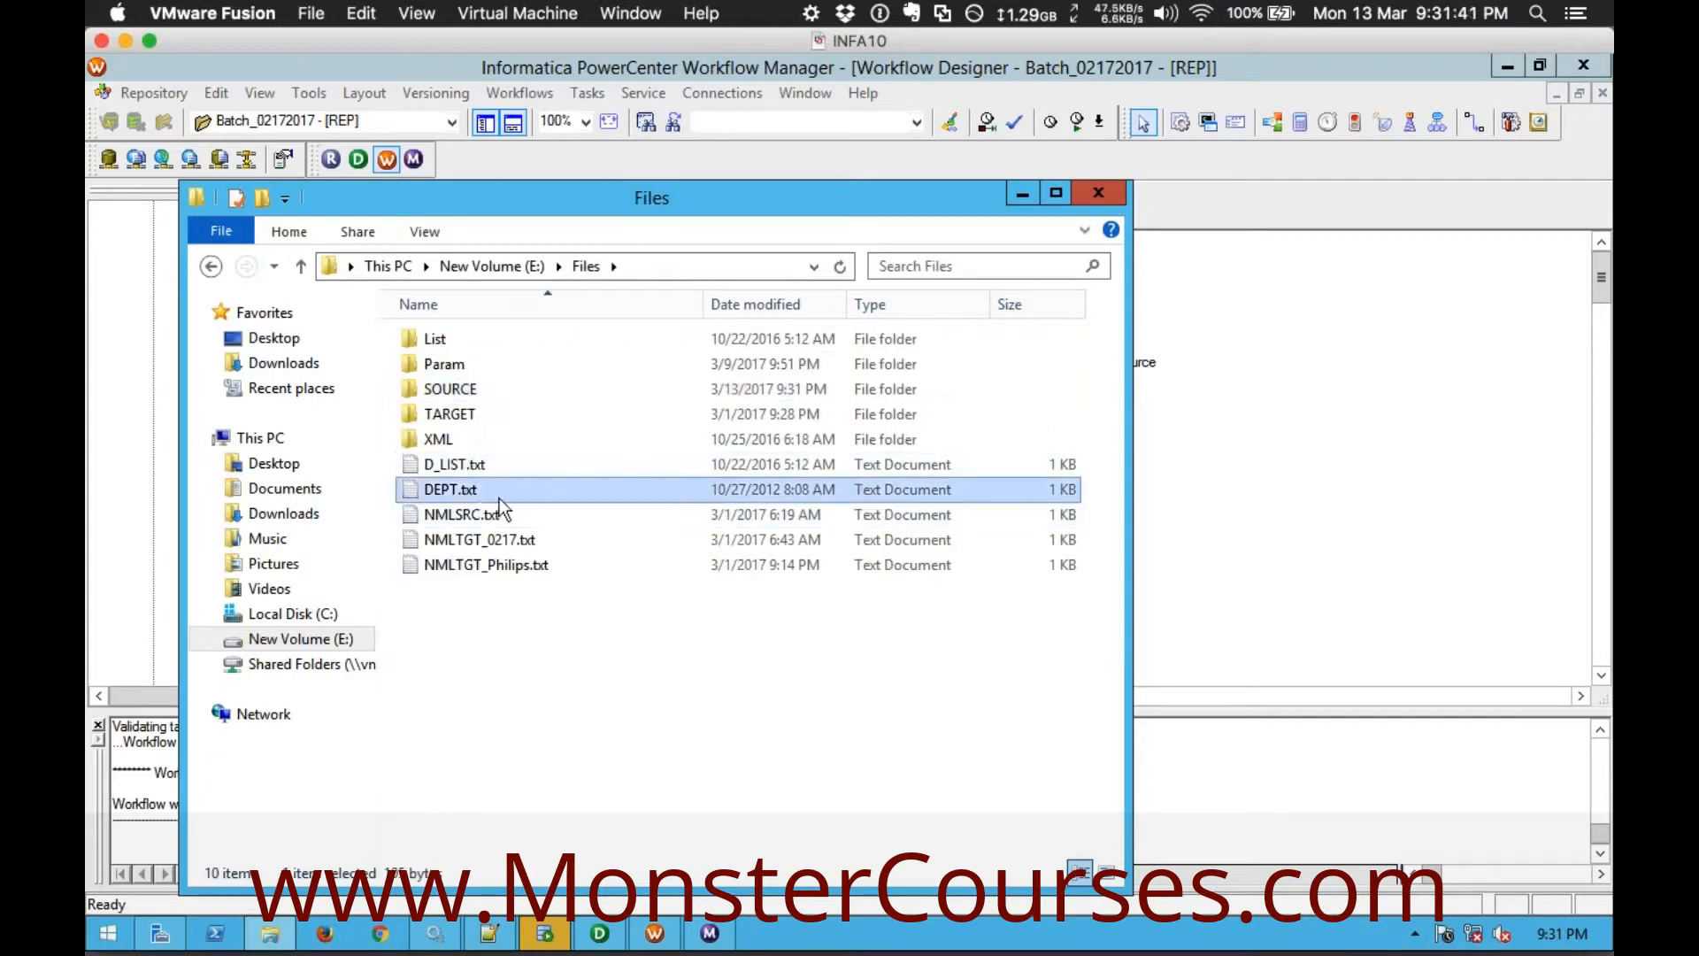
click(652, 747)
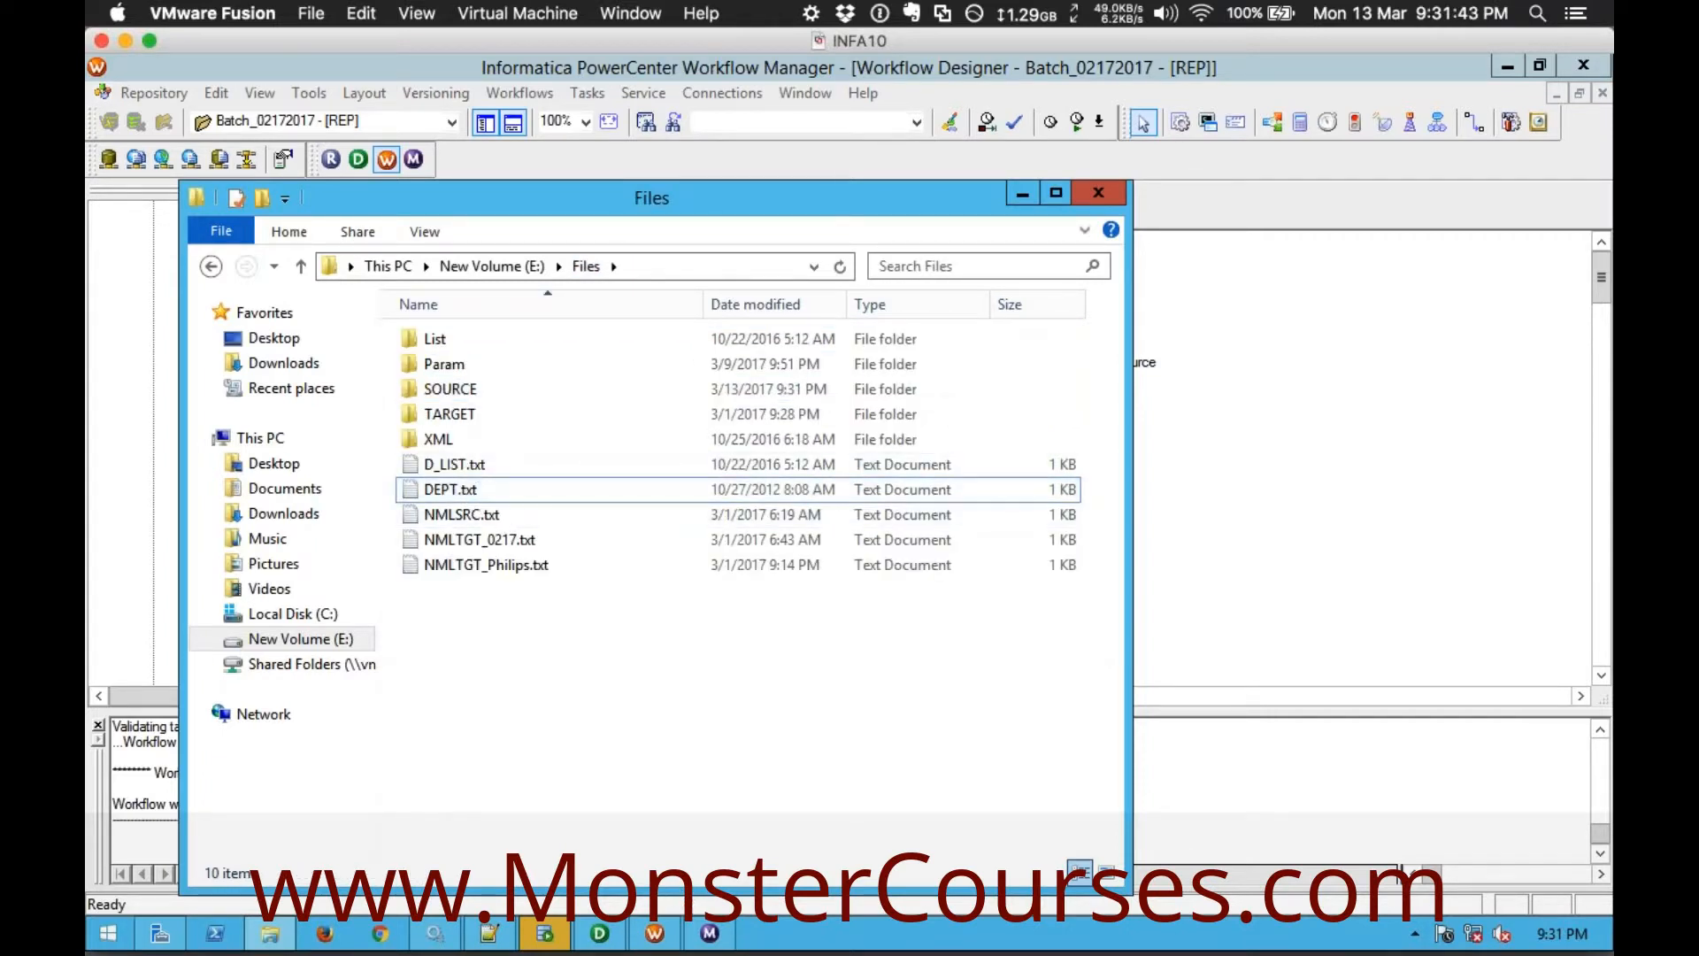
Return to Workflow Manager and start the complete wf_Tasks workflow again
mouse_move(713, 932)
click(1250, 420)
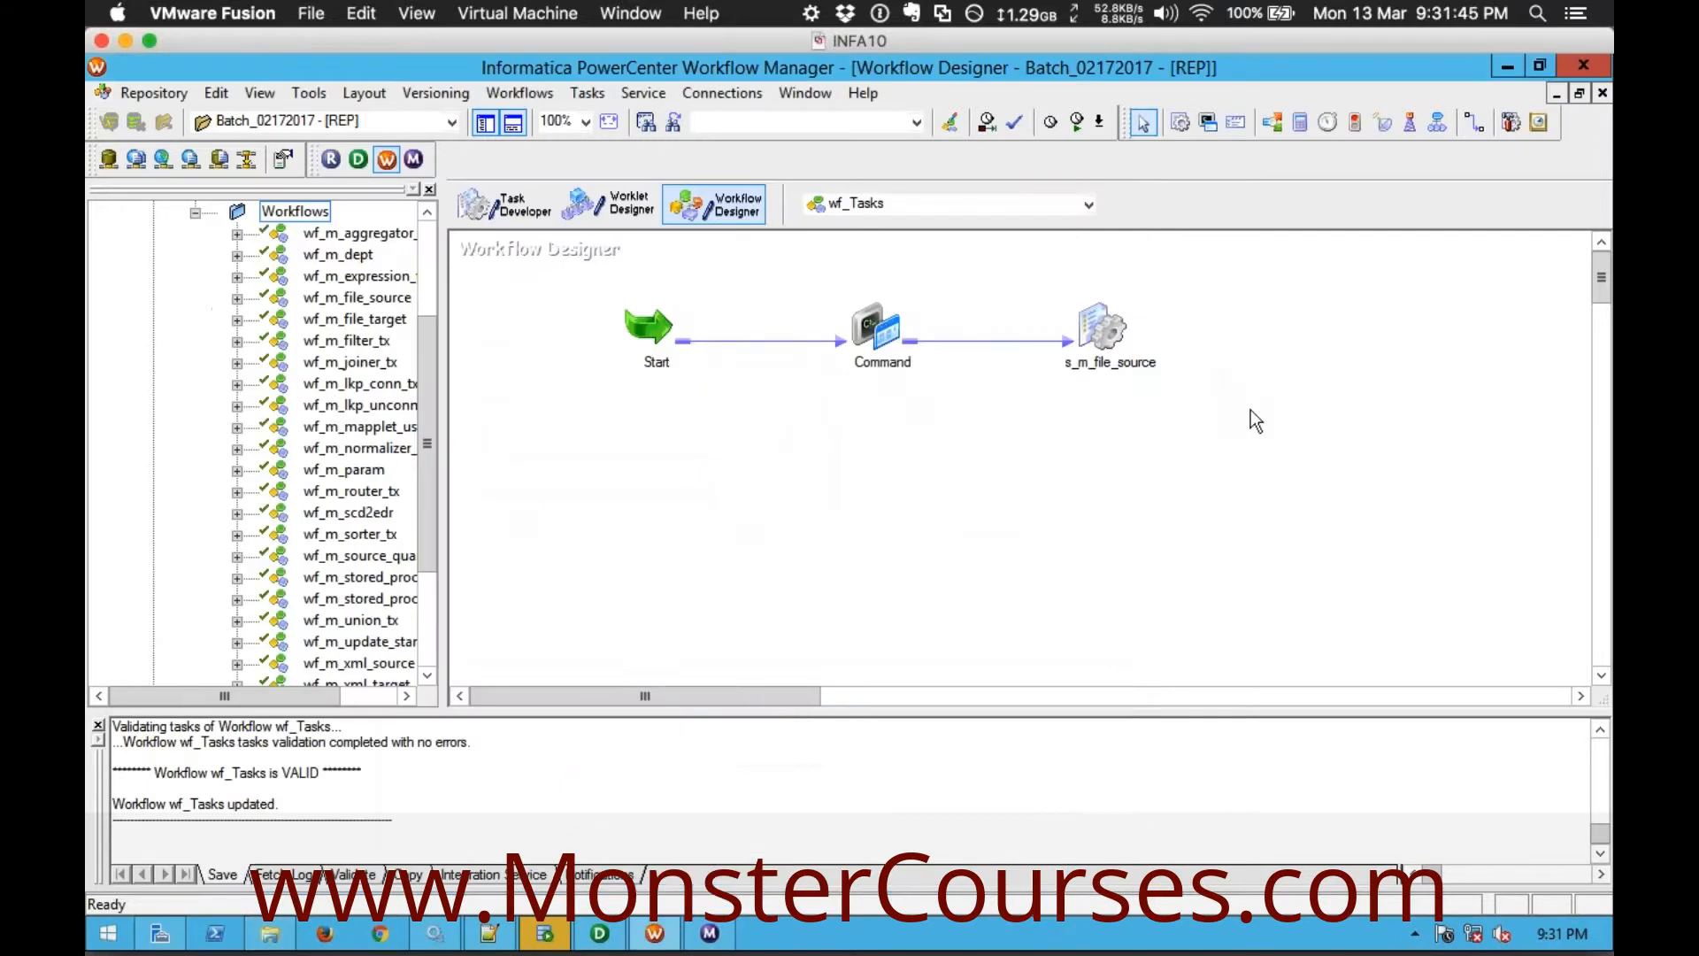
right_click(1059, 439)
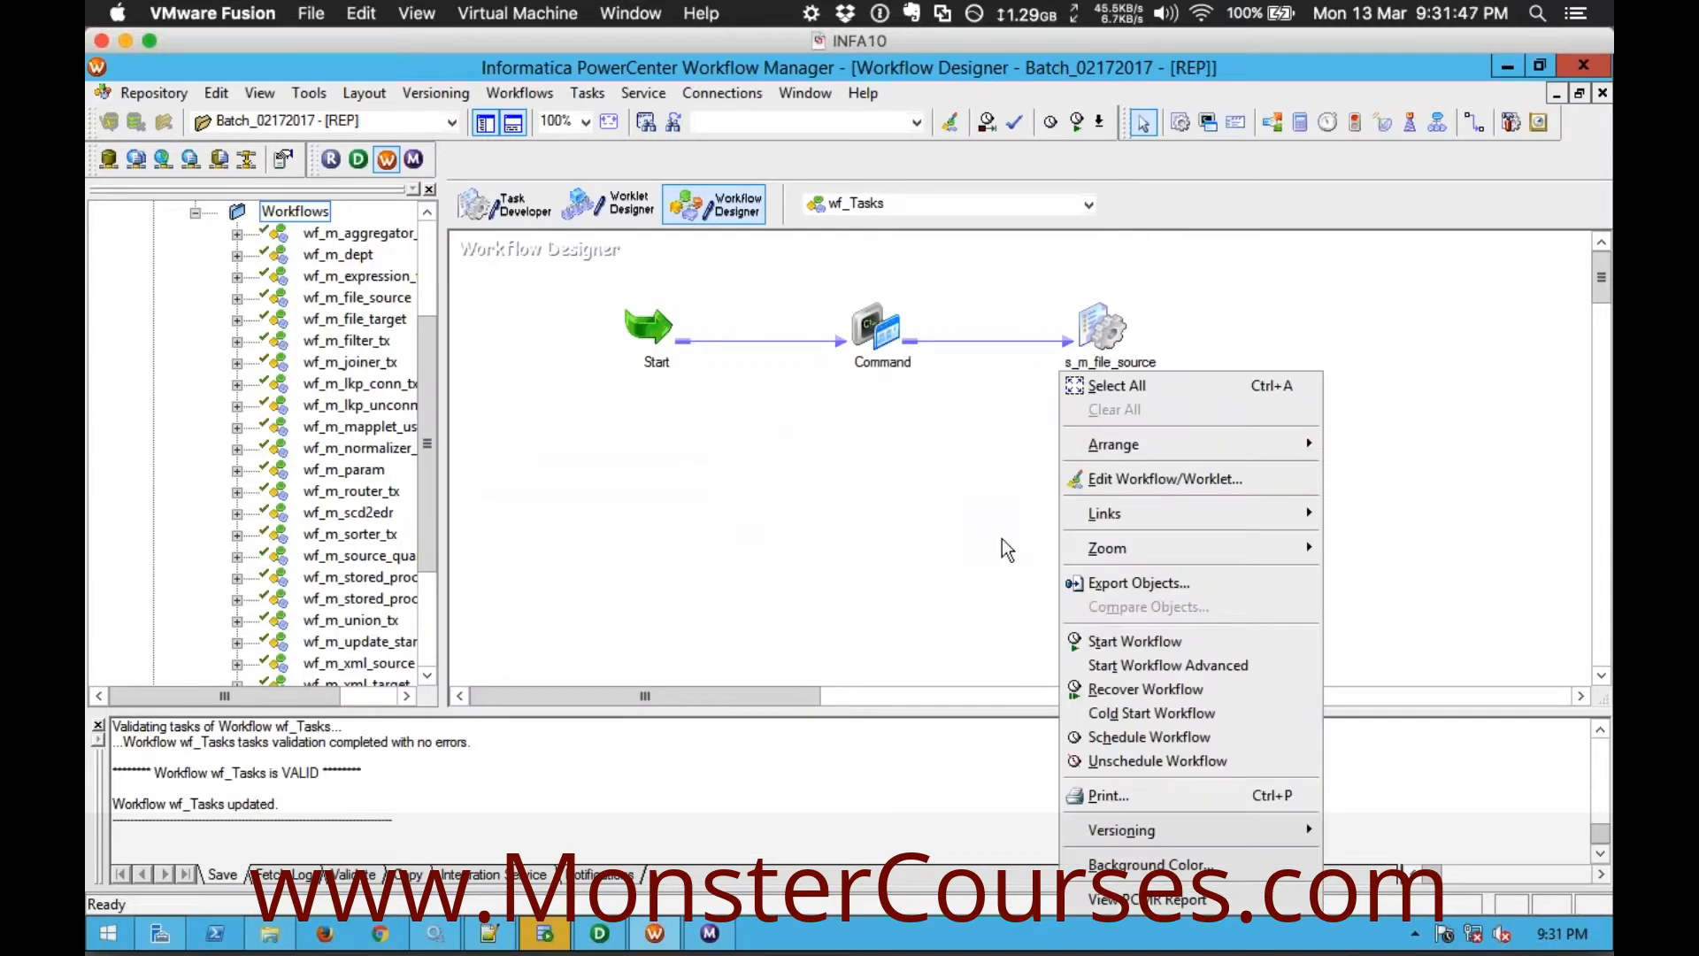
click(1095, 643)
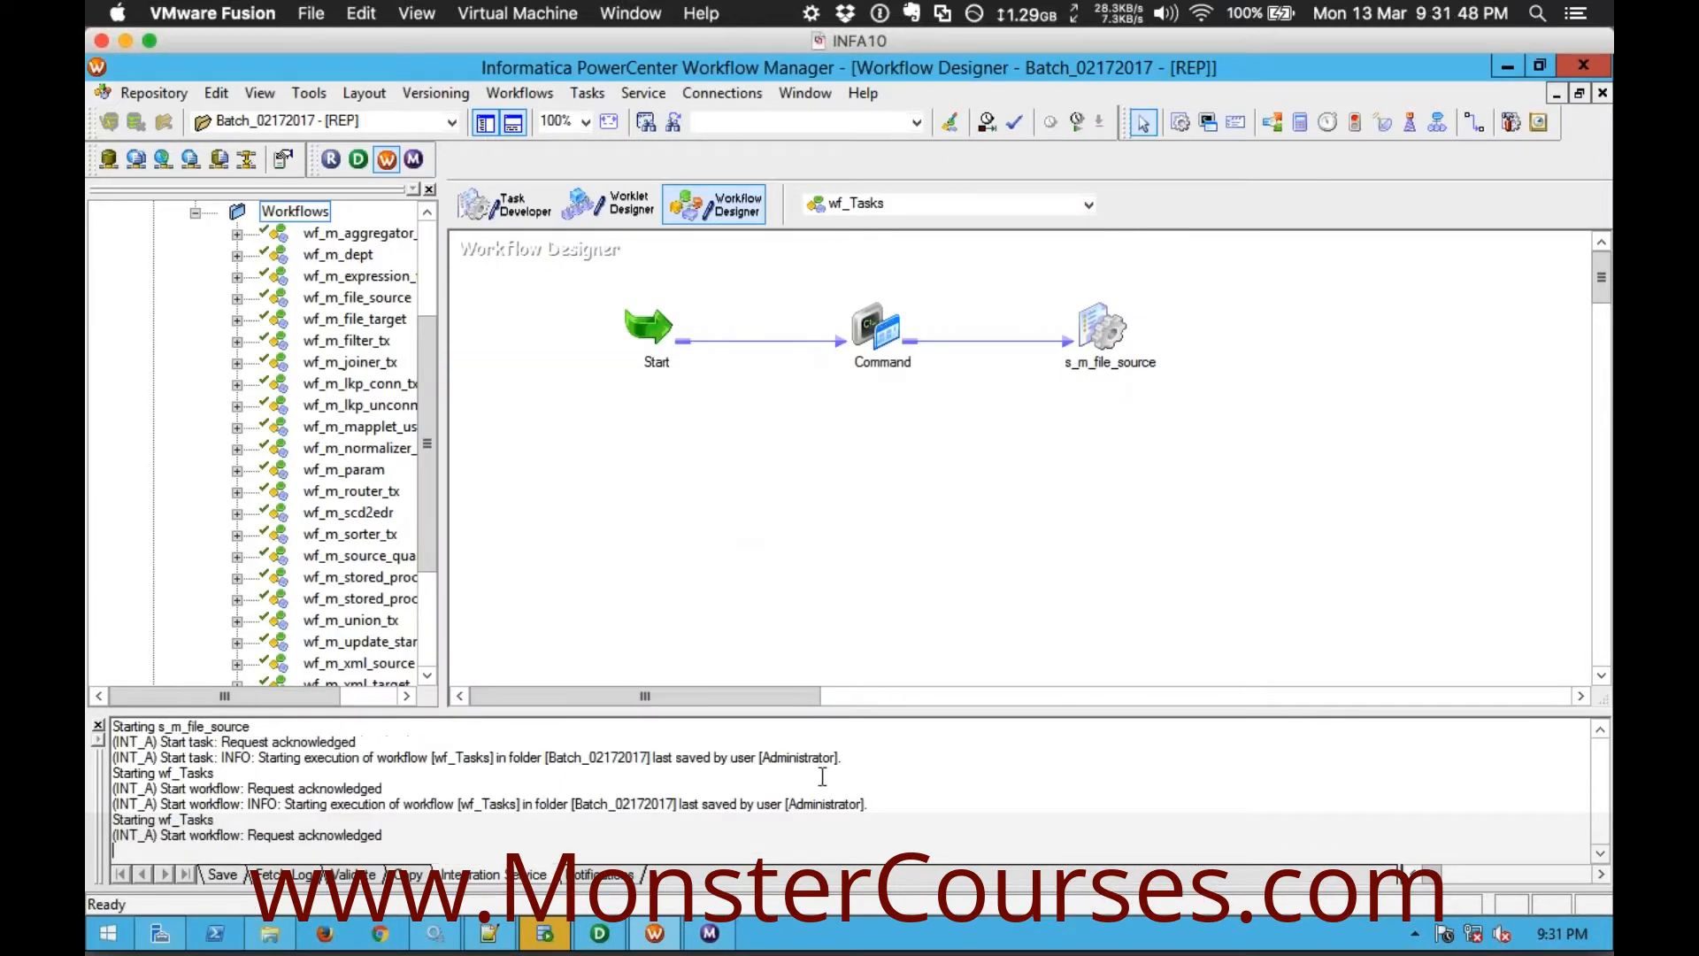
In Workflow Monitor, collapse the two older wf_Tasks runs and check the s_m_file_source task of the latest run
click(709, 936)
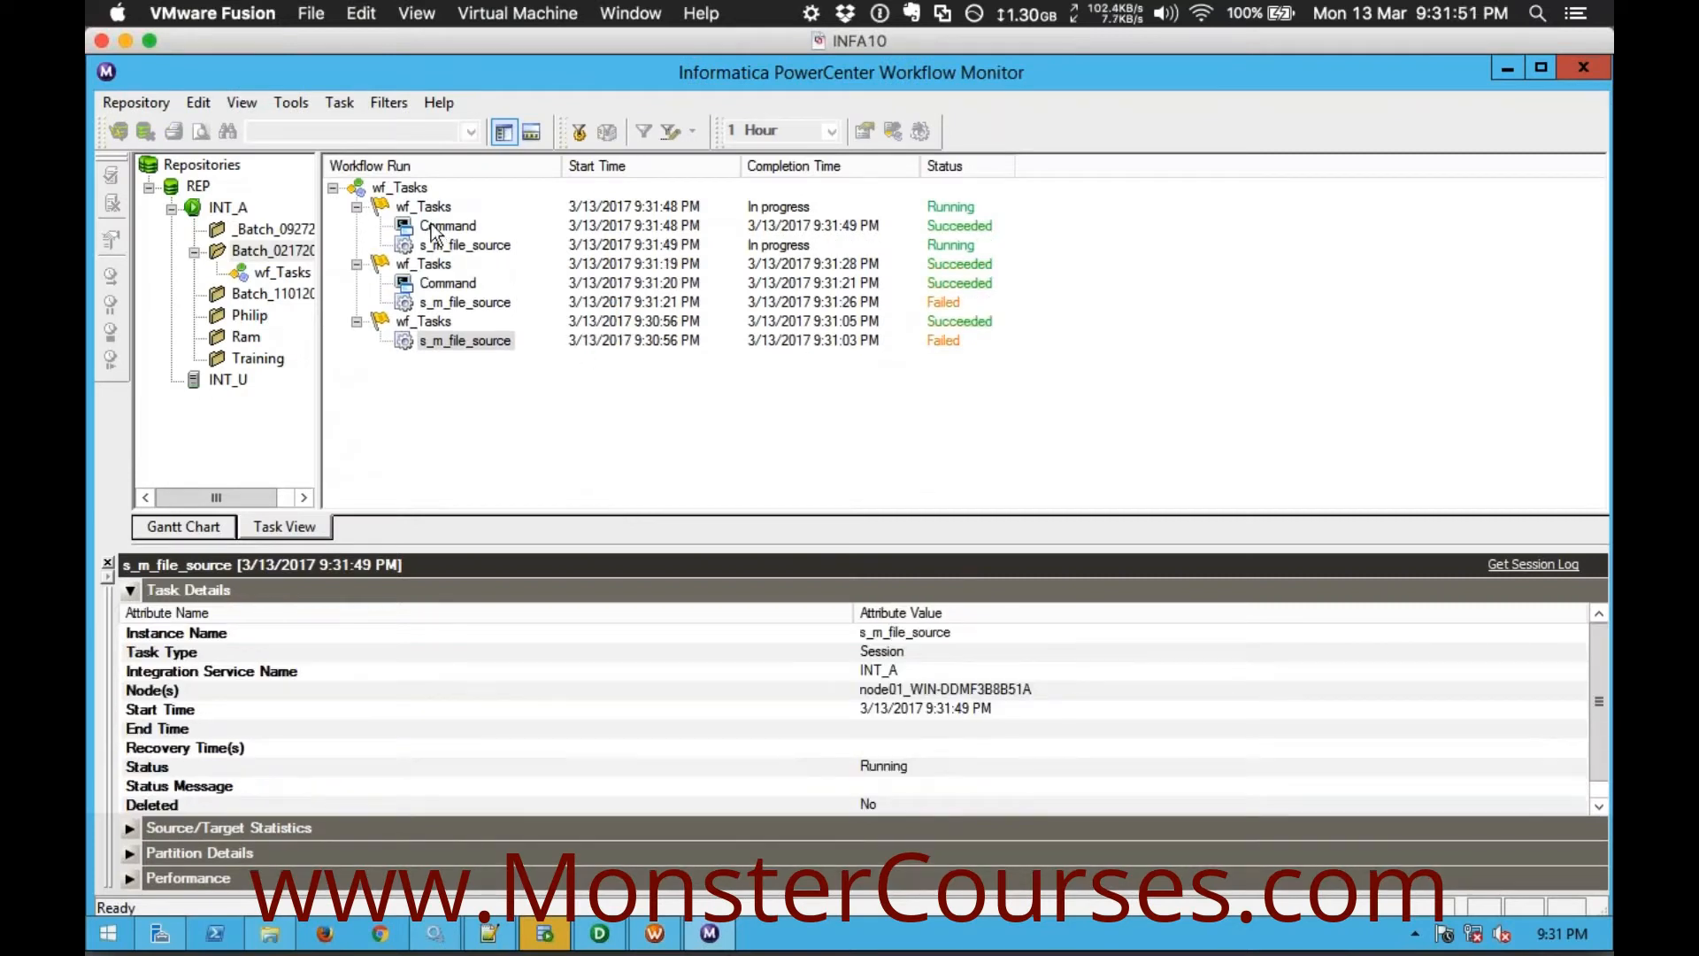
click(357, 264)
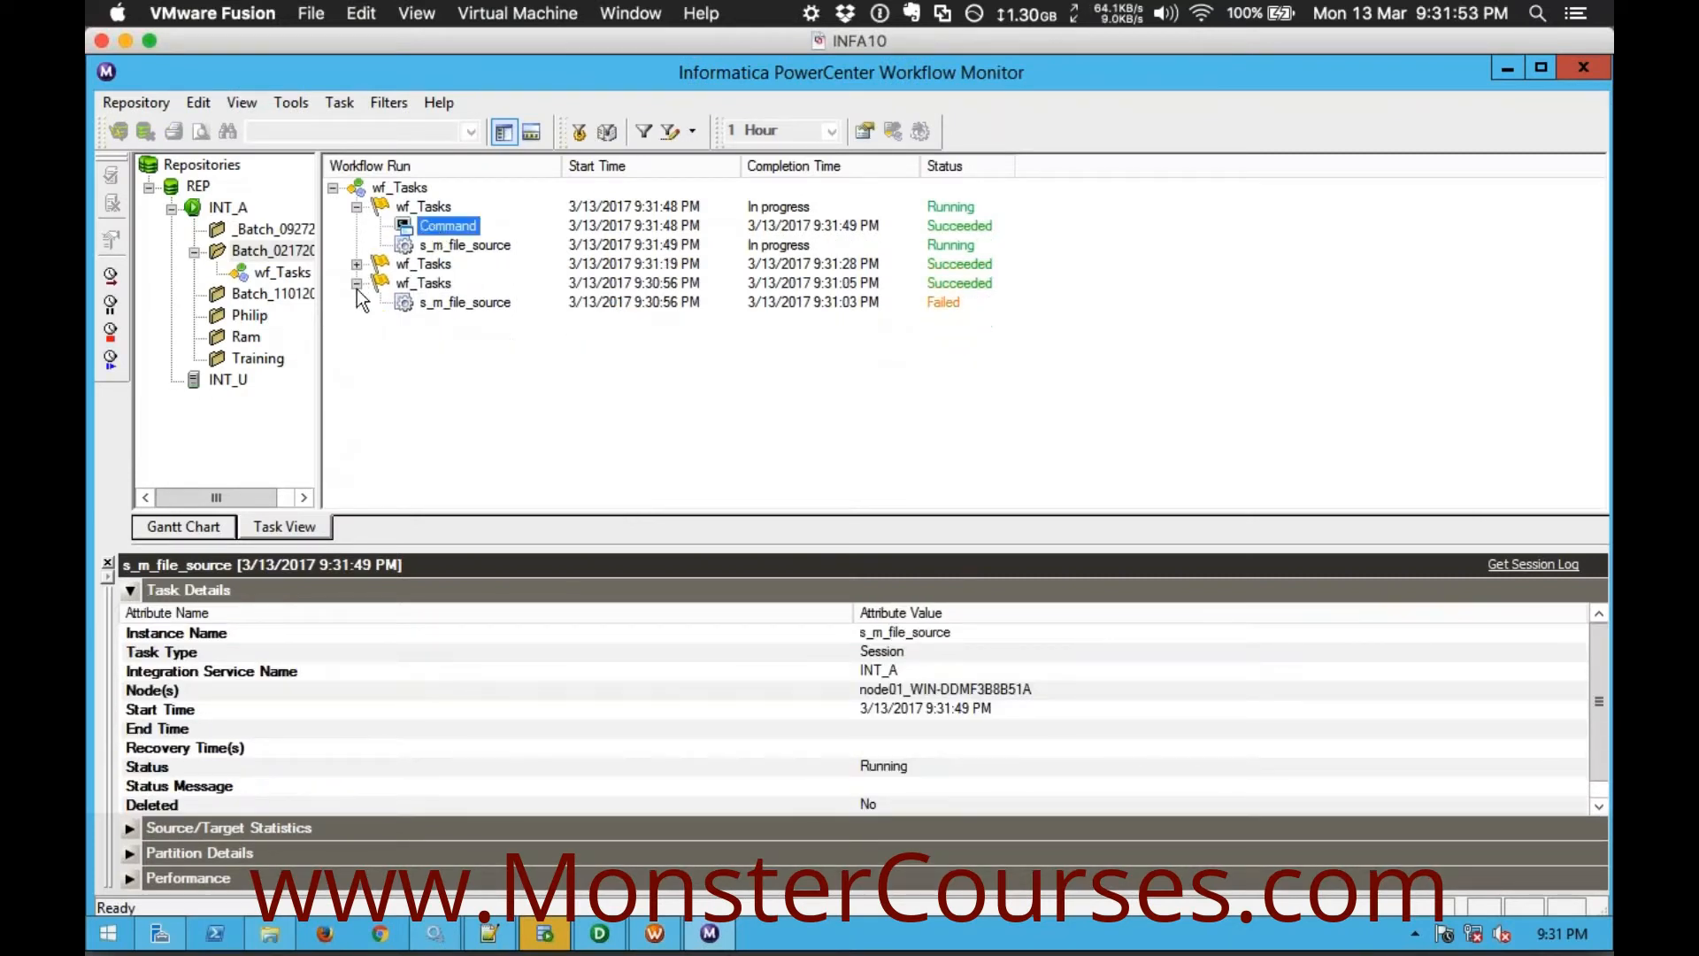
click(357, 284)
click(453, 248)
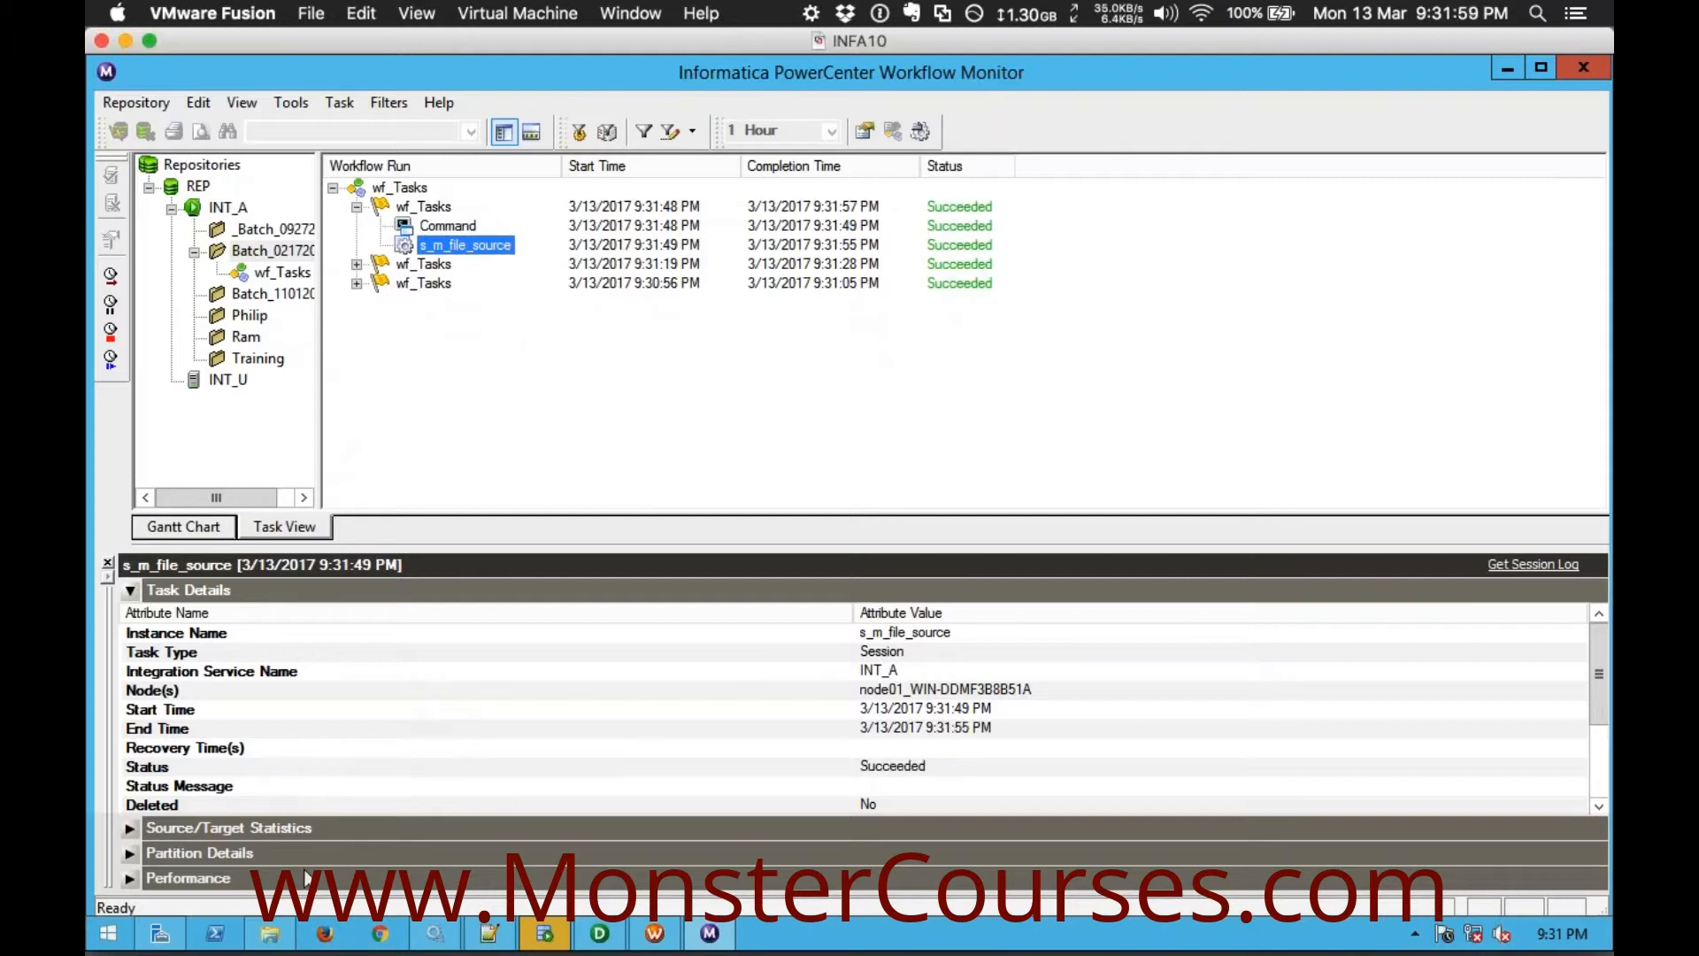
Check the SOURCE folder in File Explorer for the copied DEPT.txt and return to Workflow Monitor
click(274, 931)
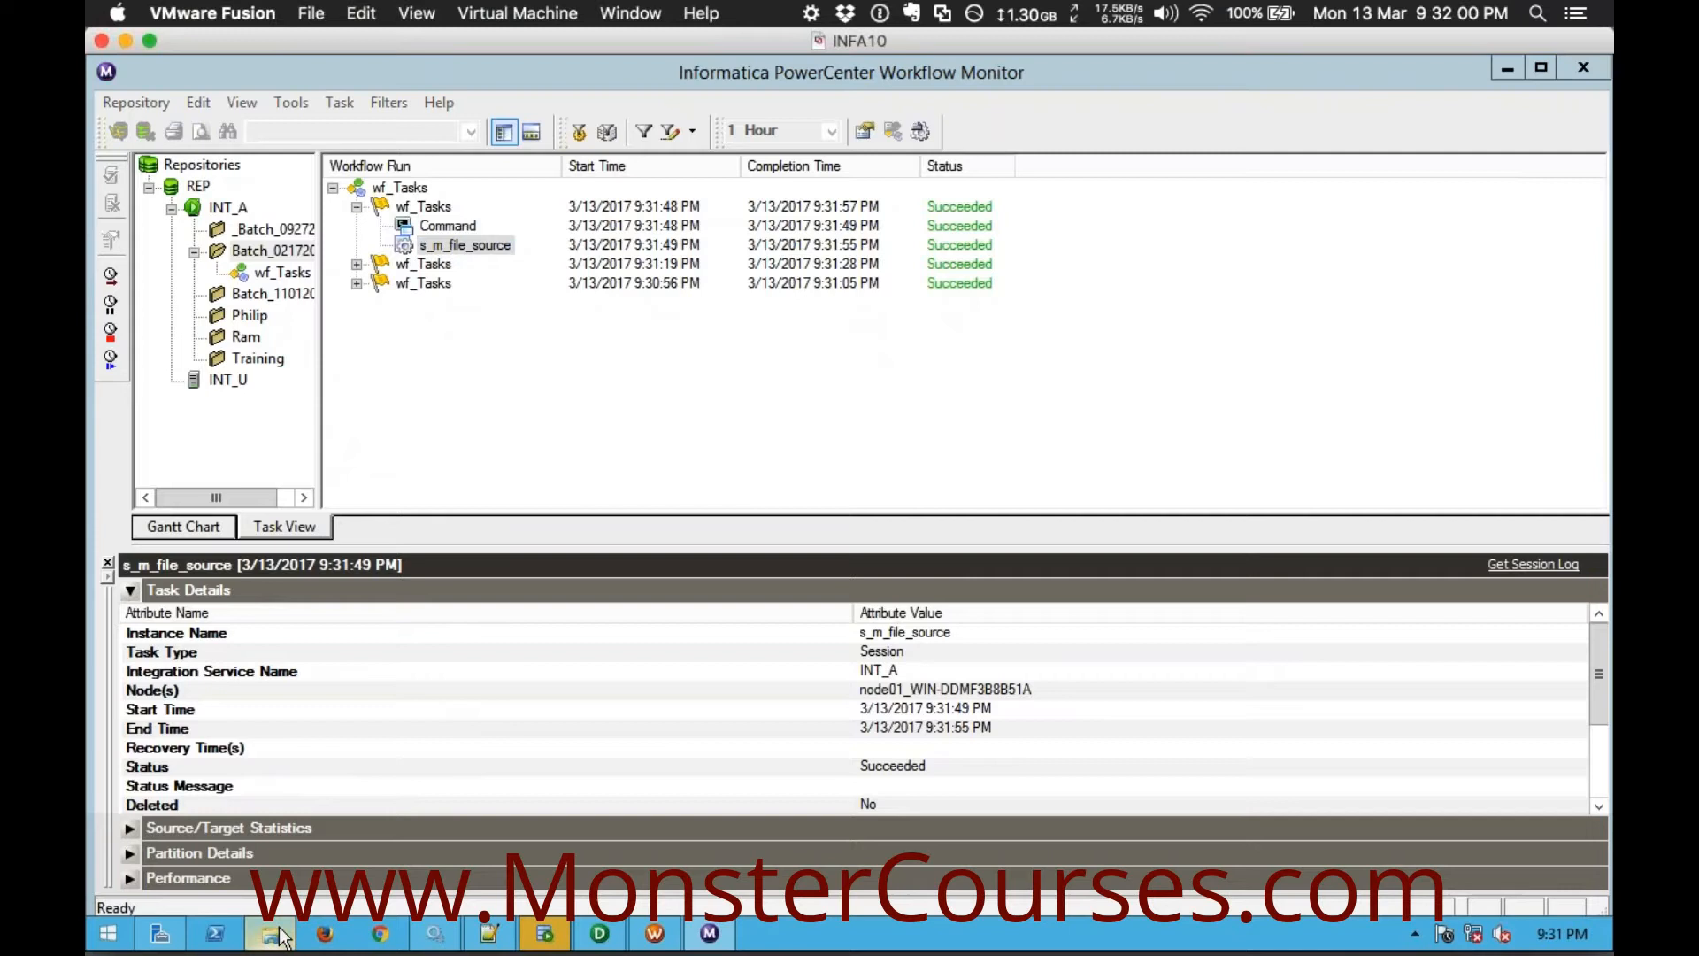
double_click(455, 391)
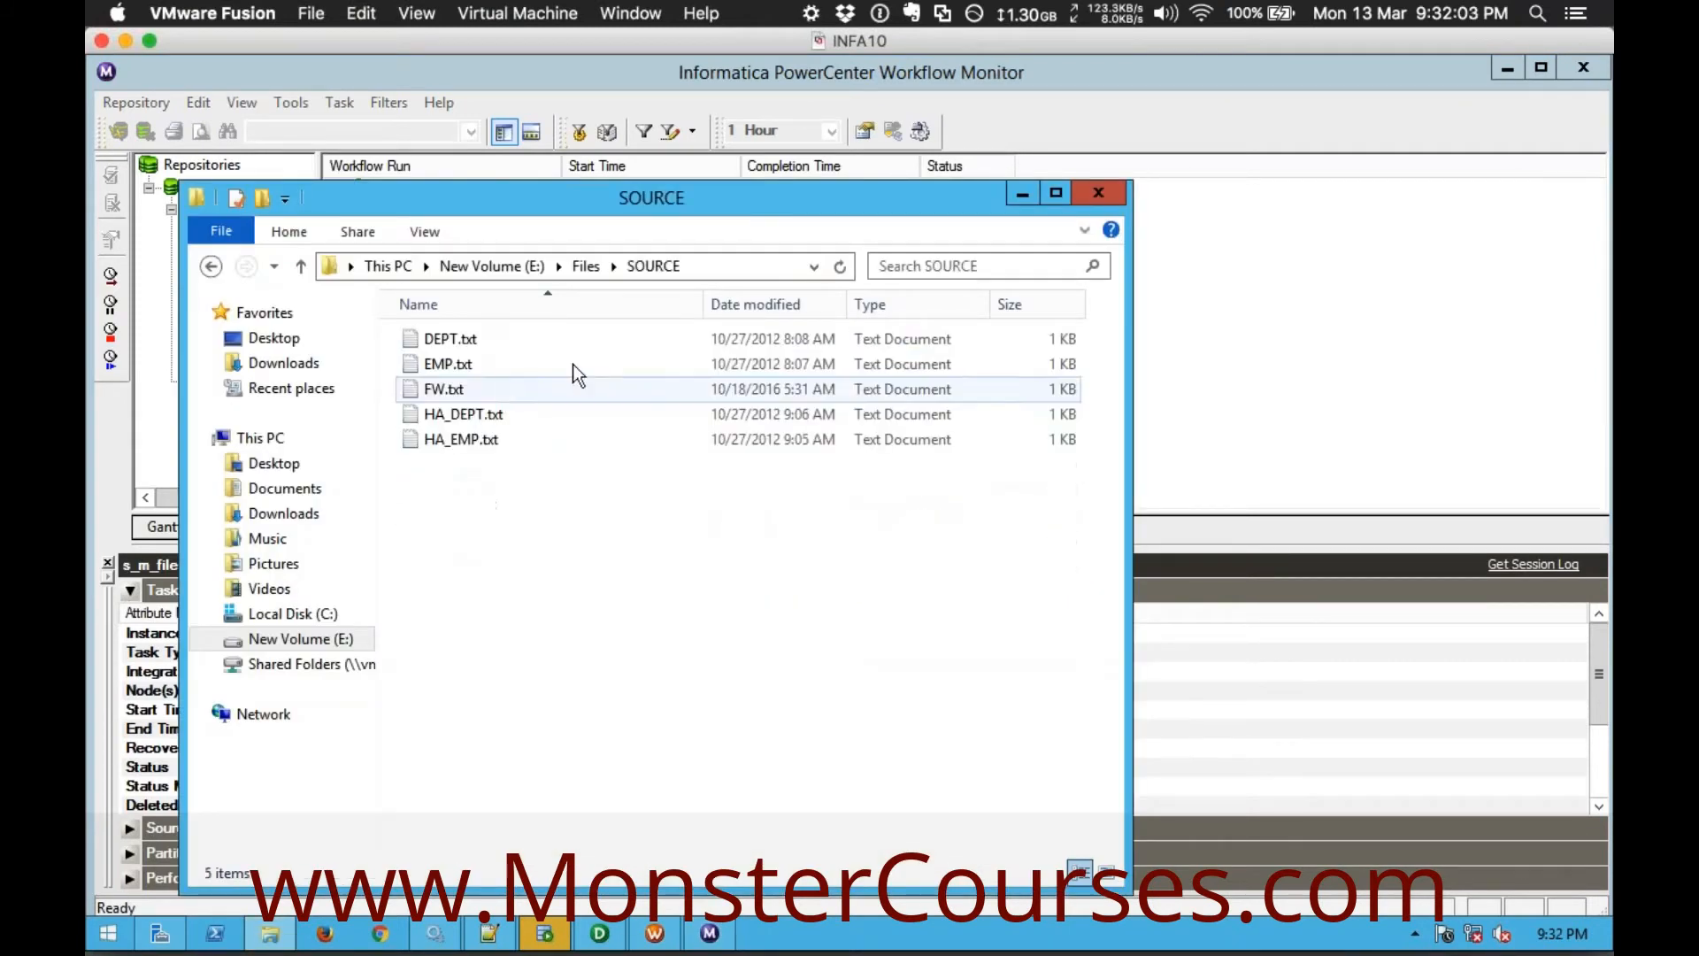
click(479, 341)
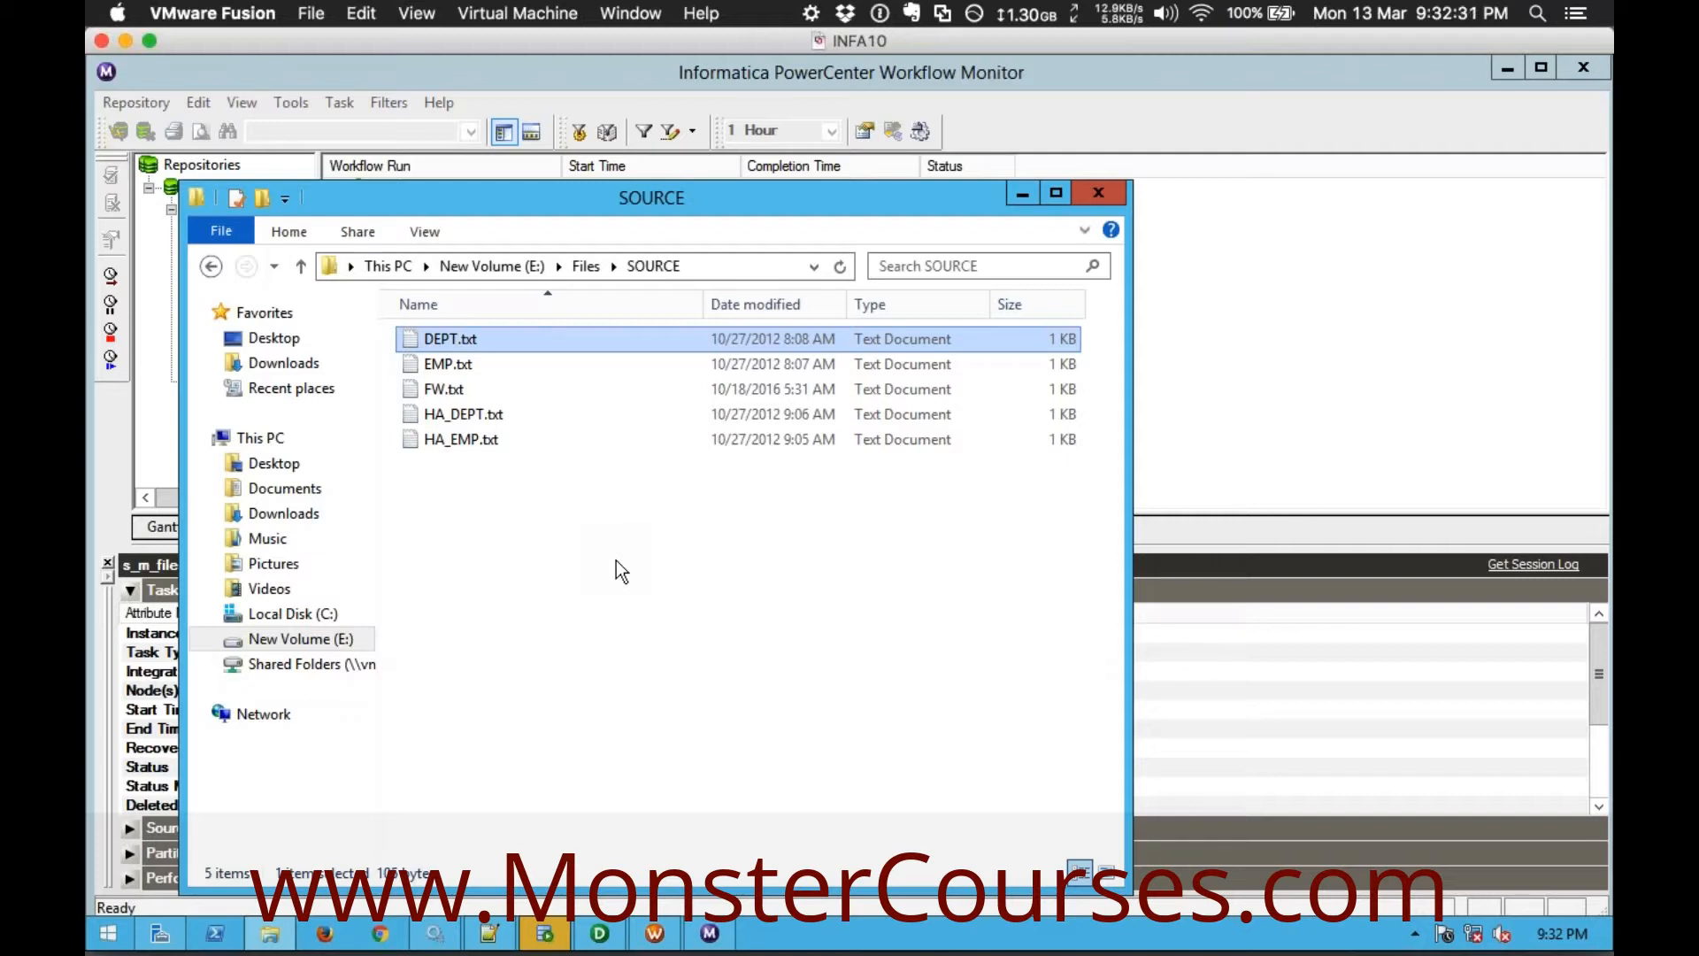
click(616, 561)
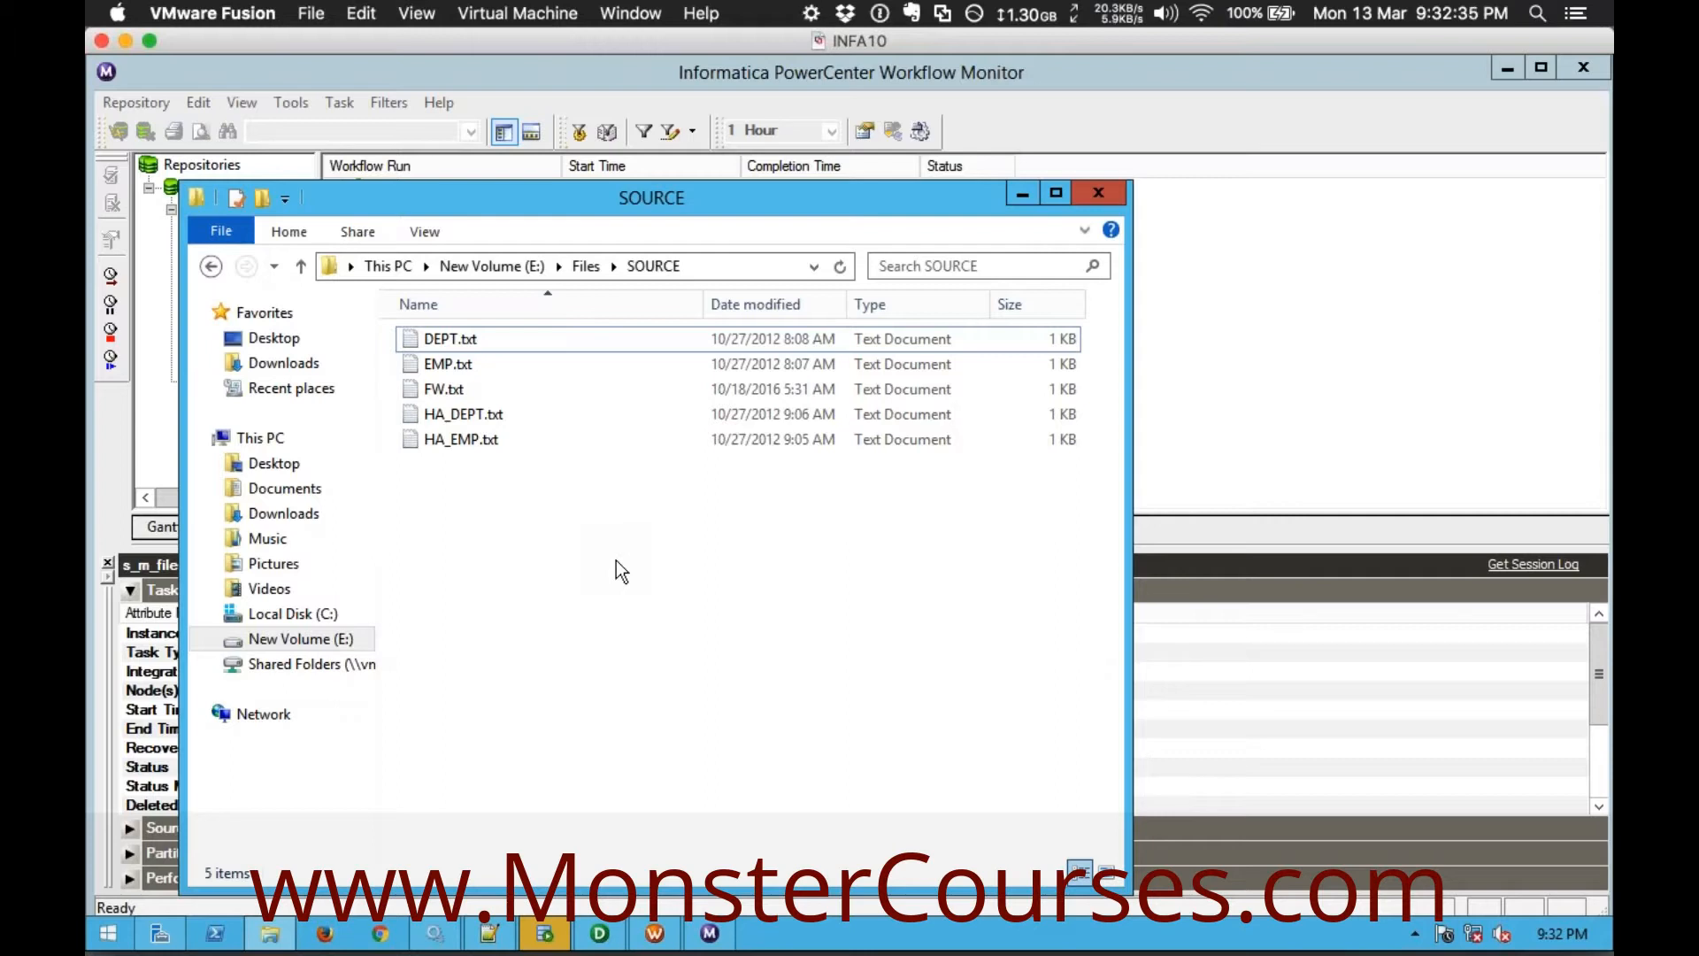
click(1172, 429)
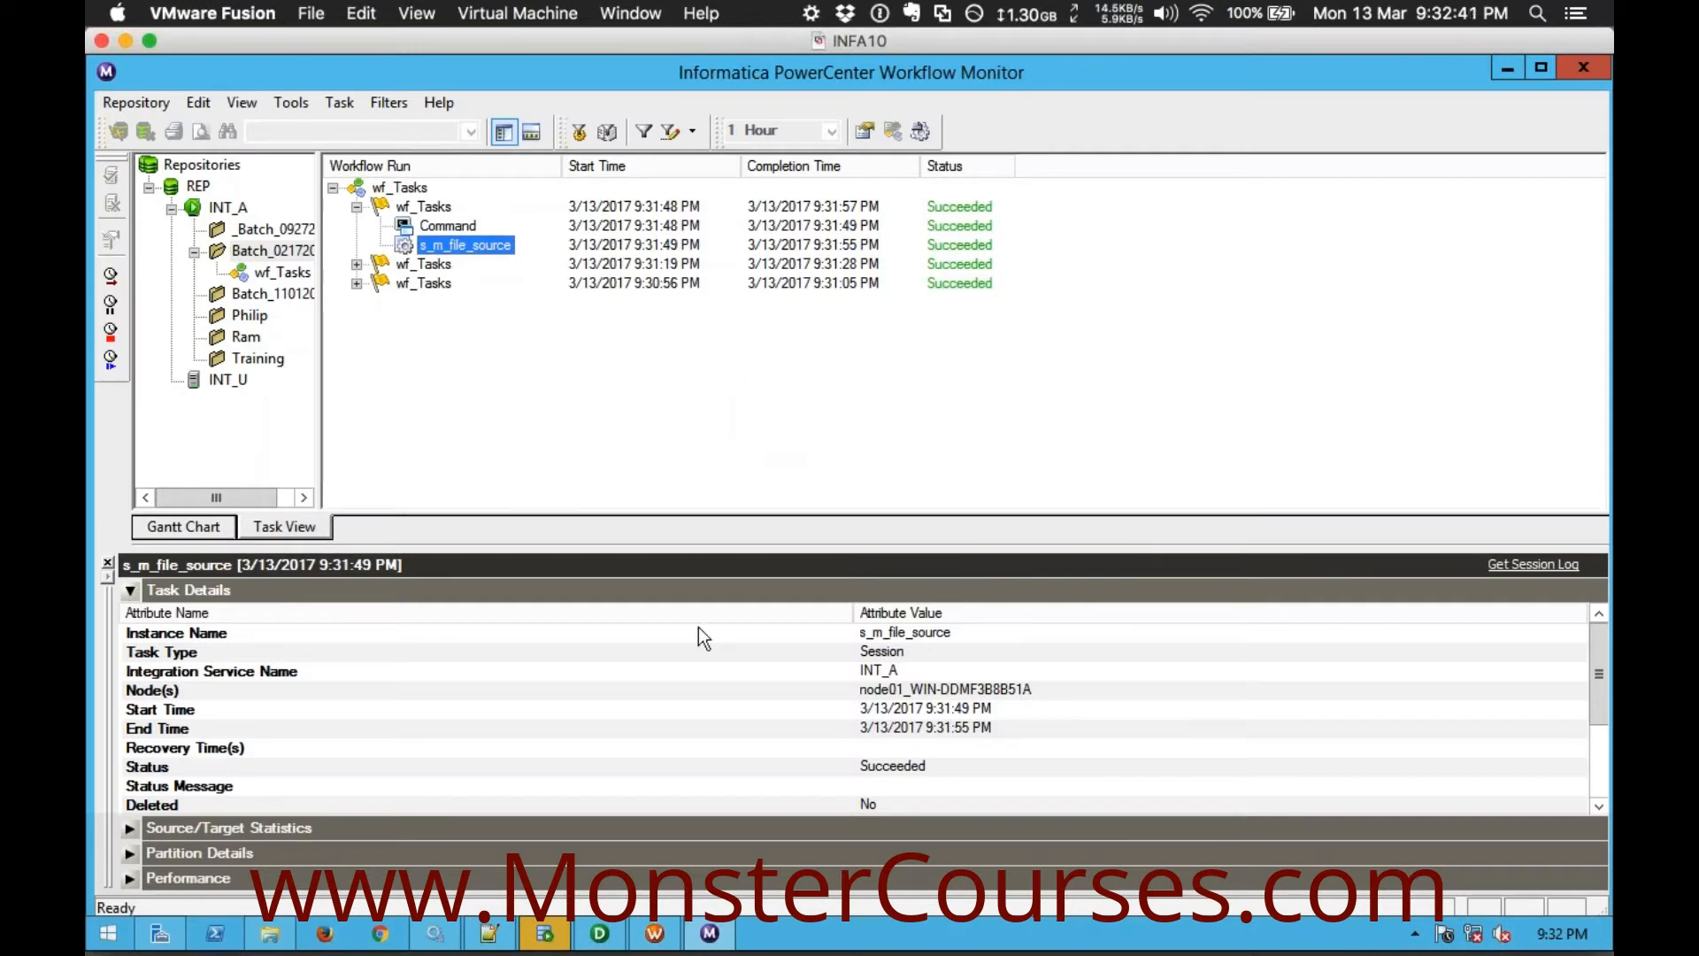
In the Notepad++ task notes, remove the extra blank line above Assignment Task and number the tasks from Assignment to Event Raise 4 to 9
click(493, 936)
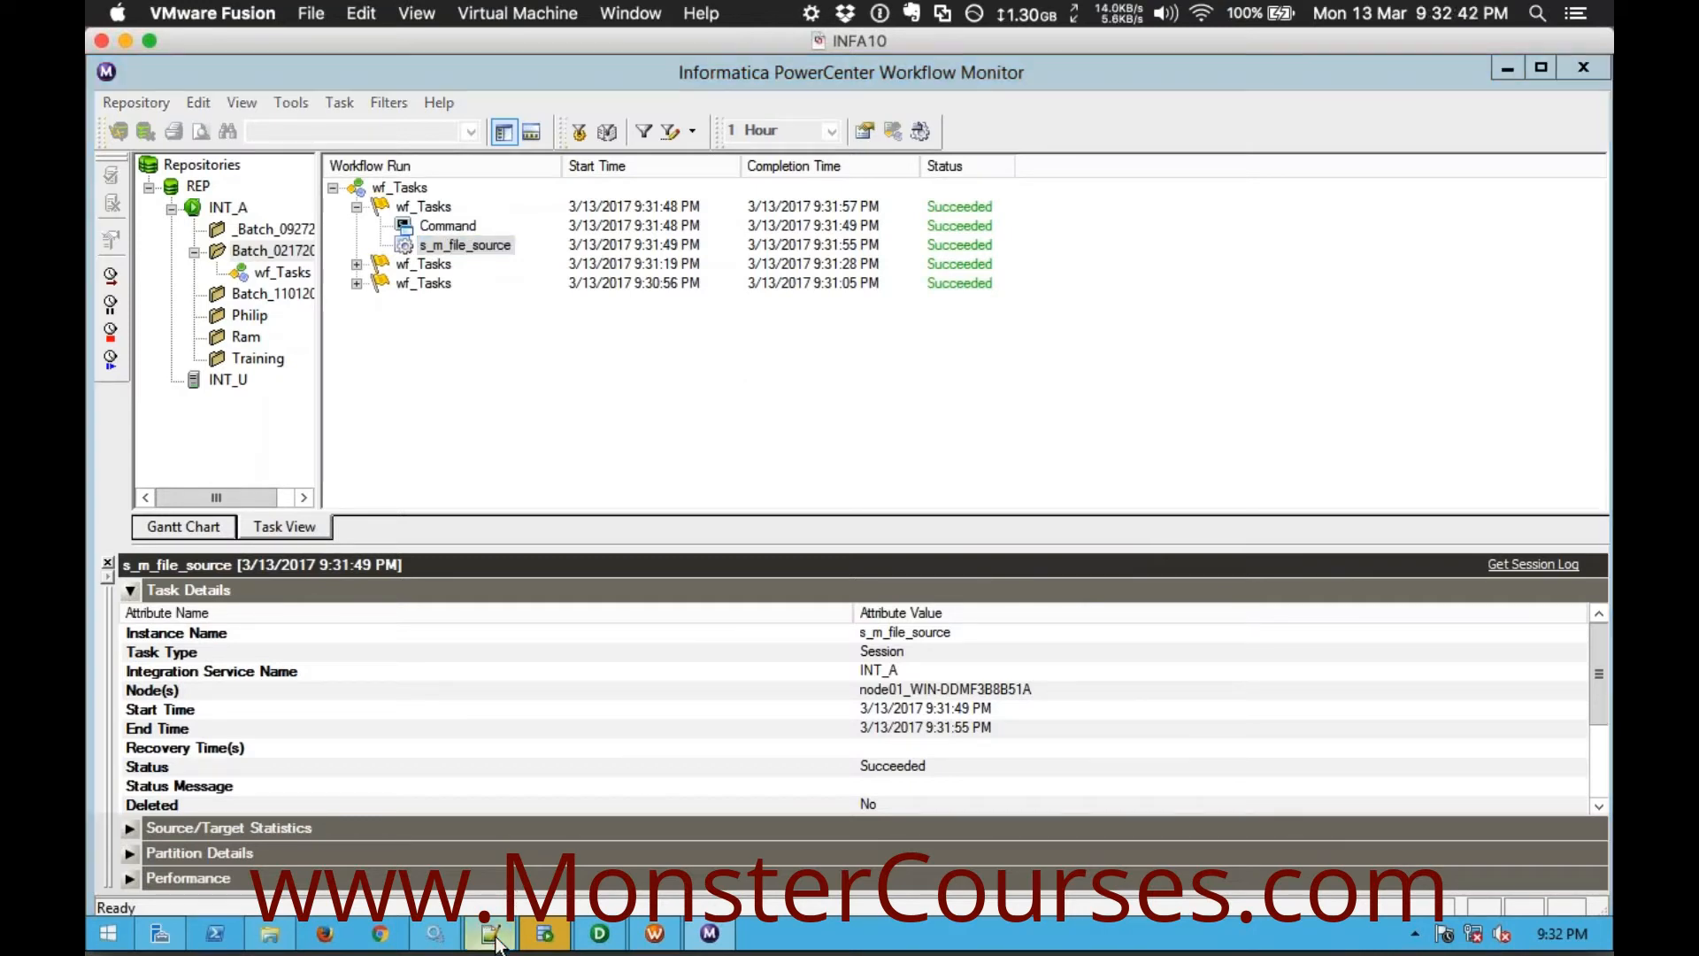
click(186, 482)
key(BackSpace)
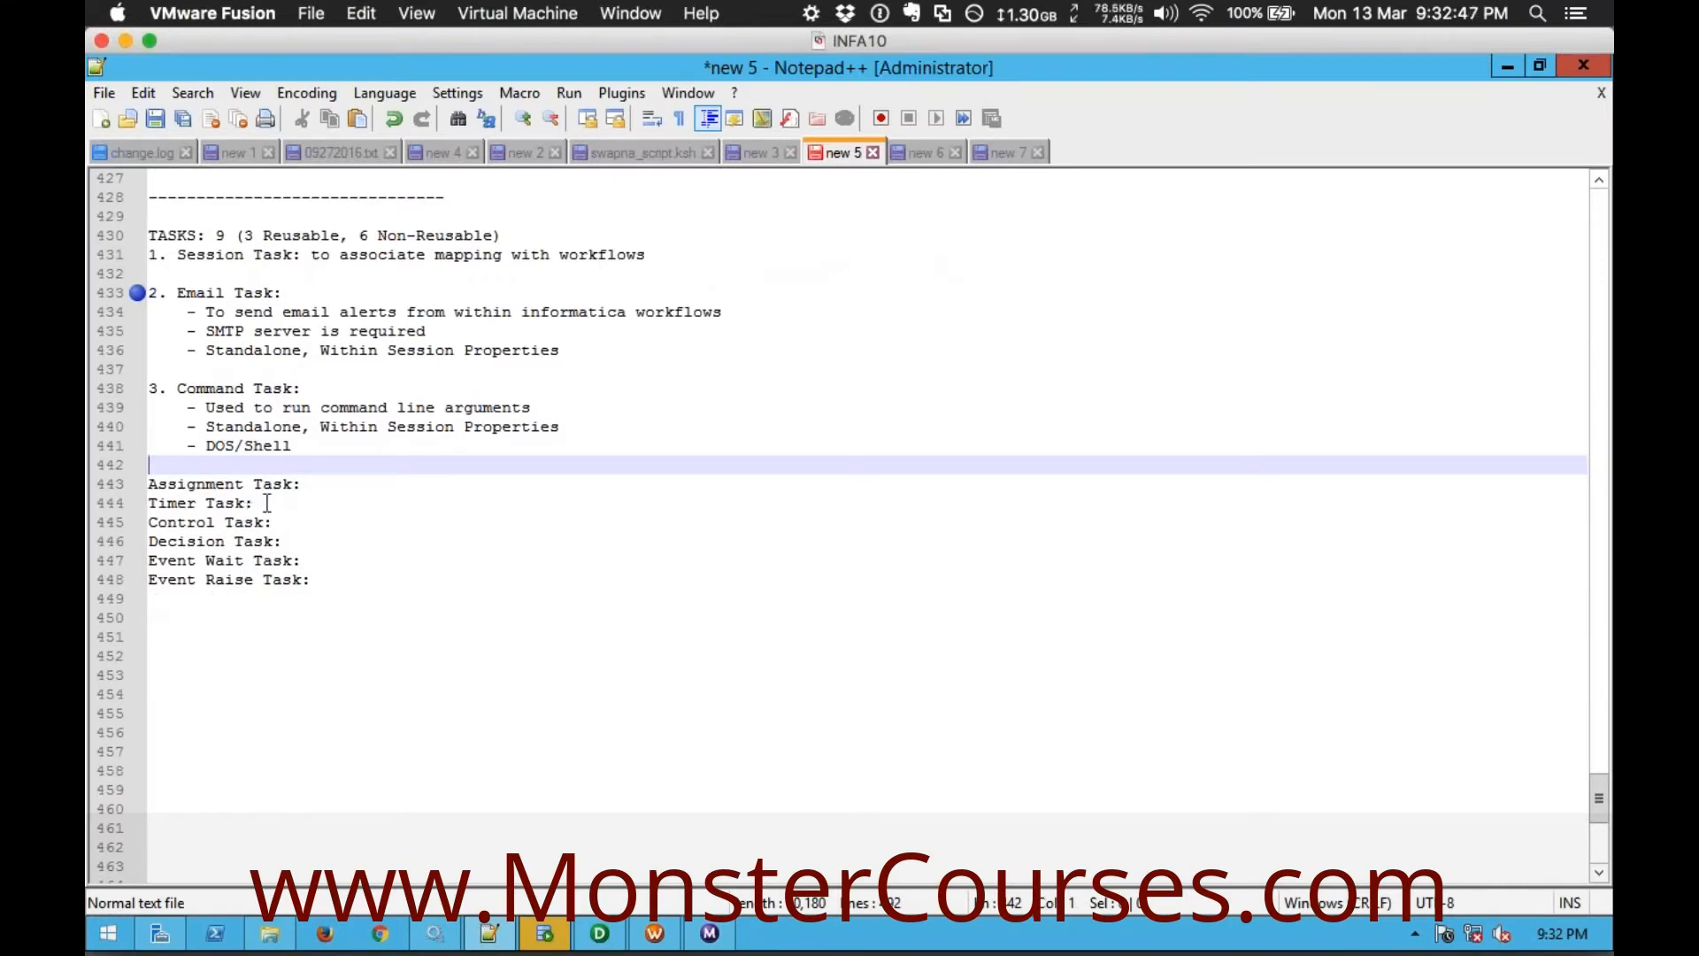
key(Down)
text(4.)
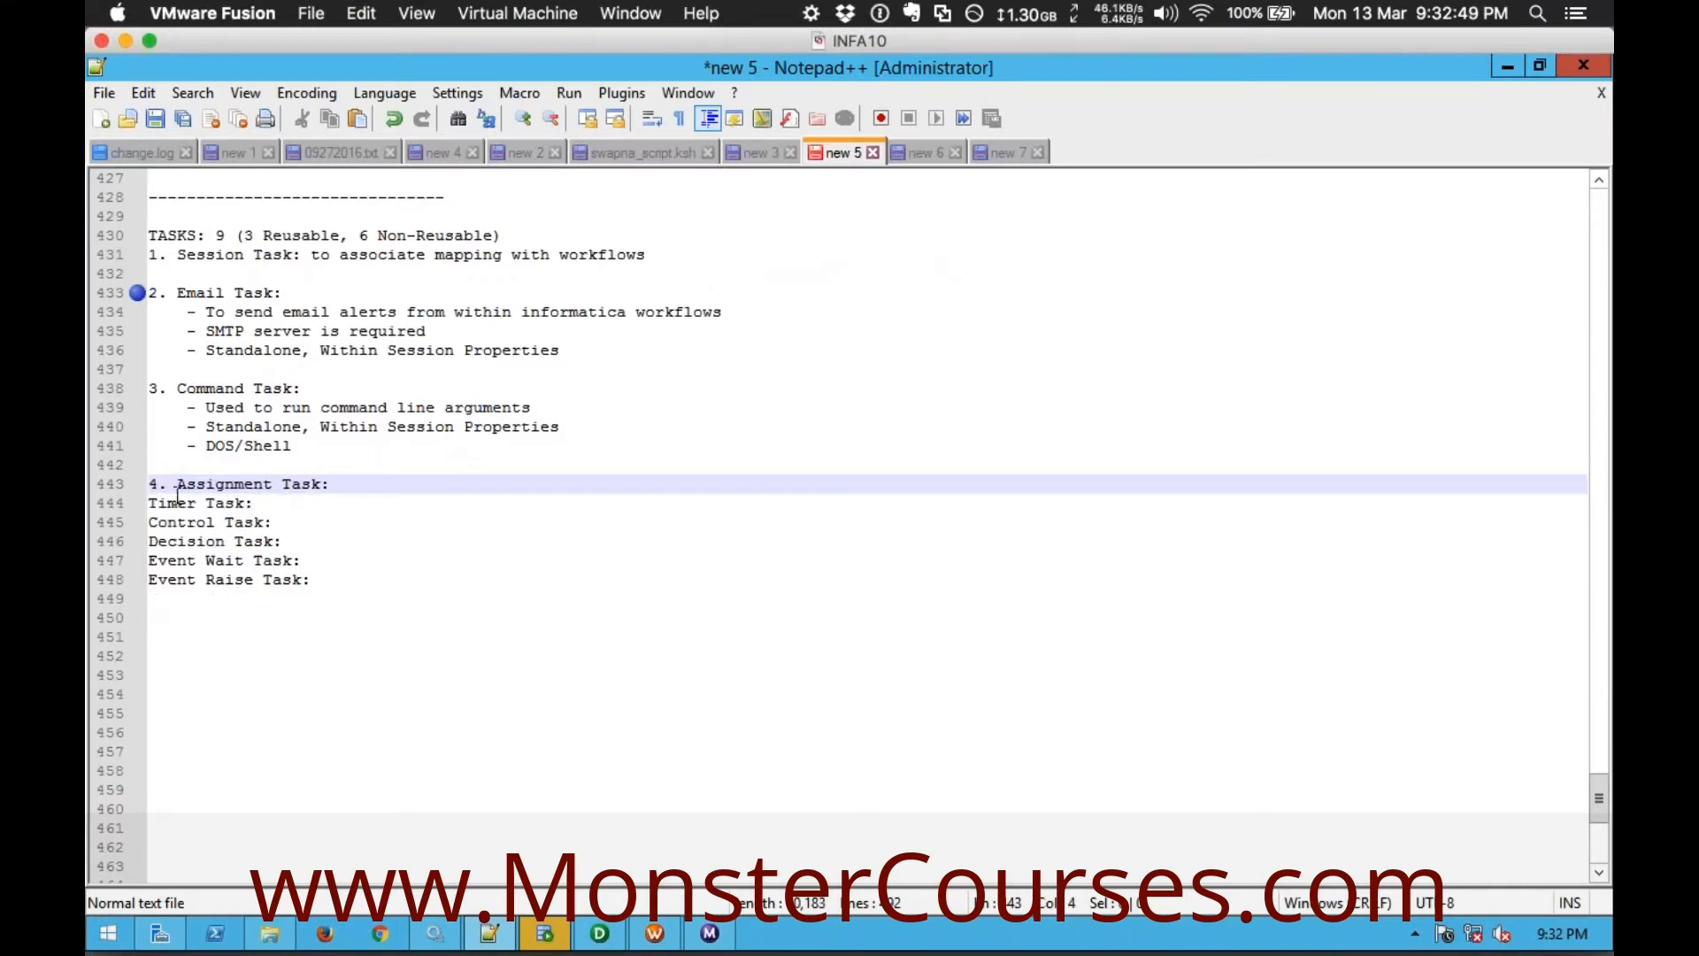
click(153, 504)
text(5.)
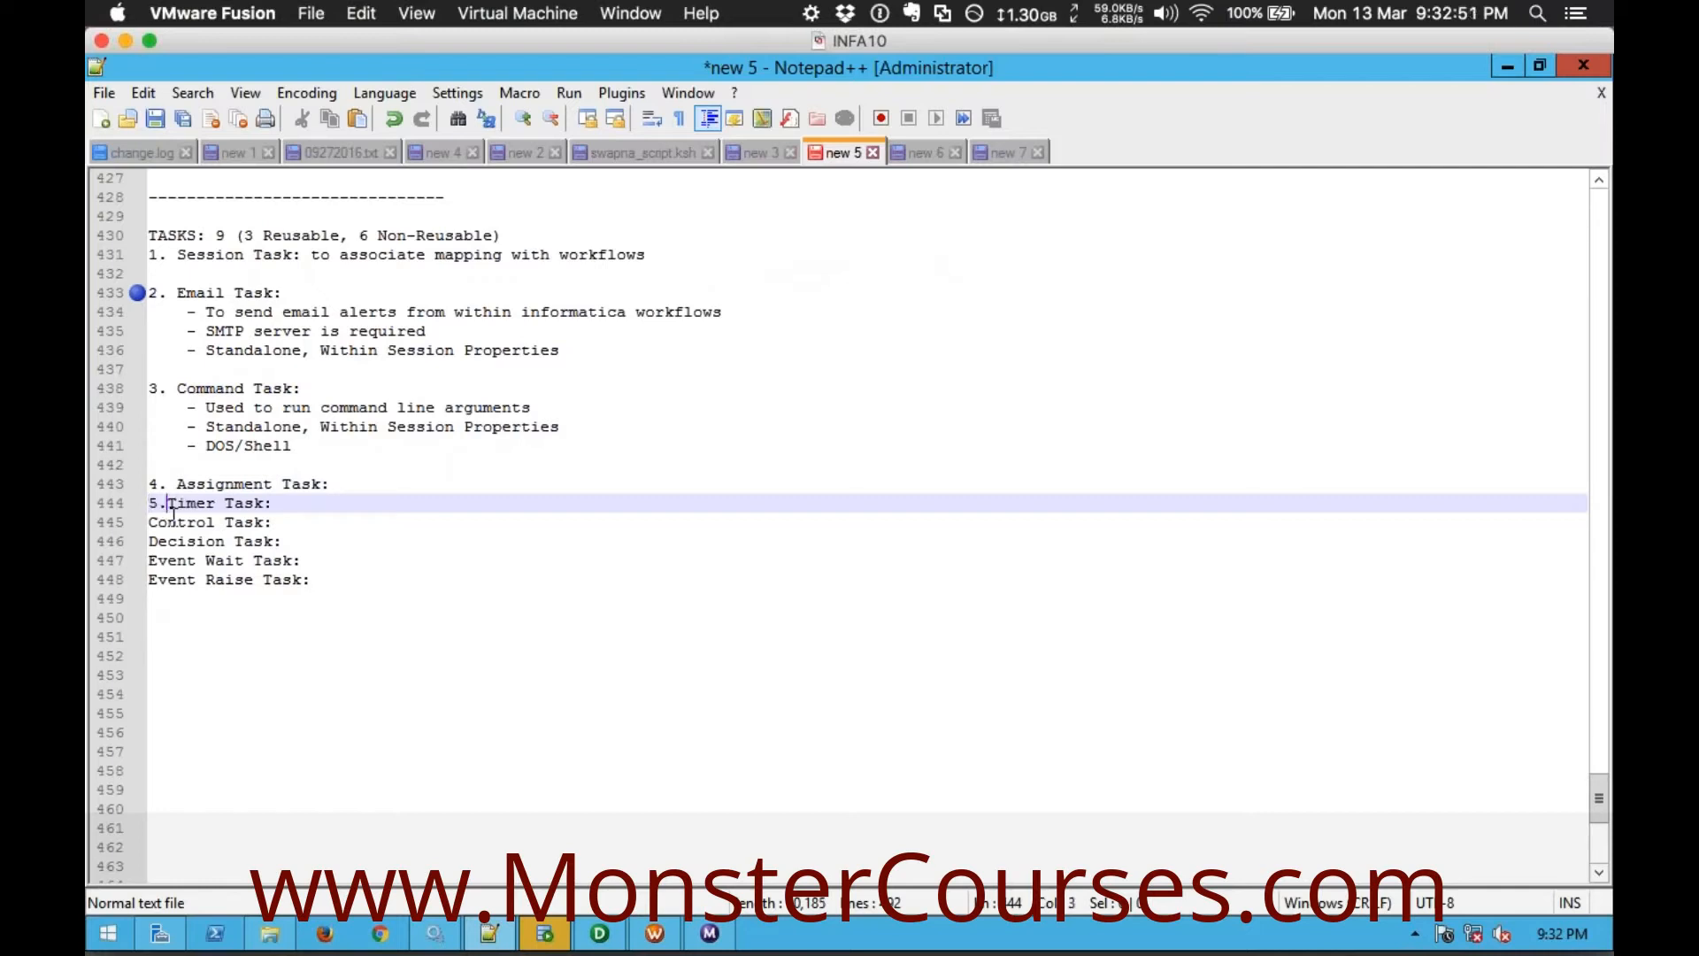
click(152, 522)
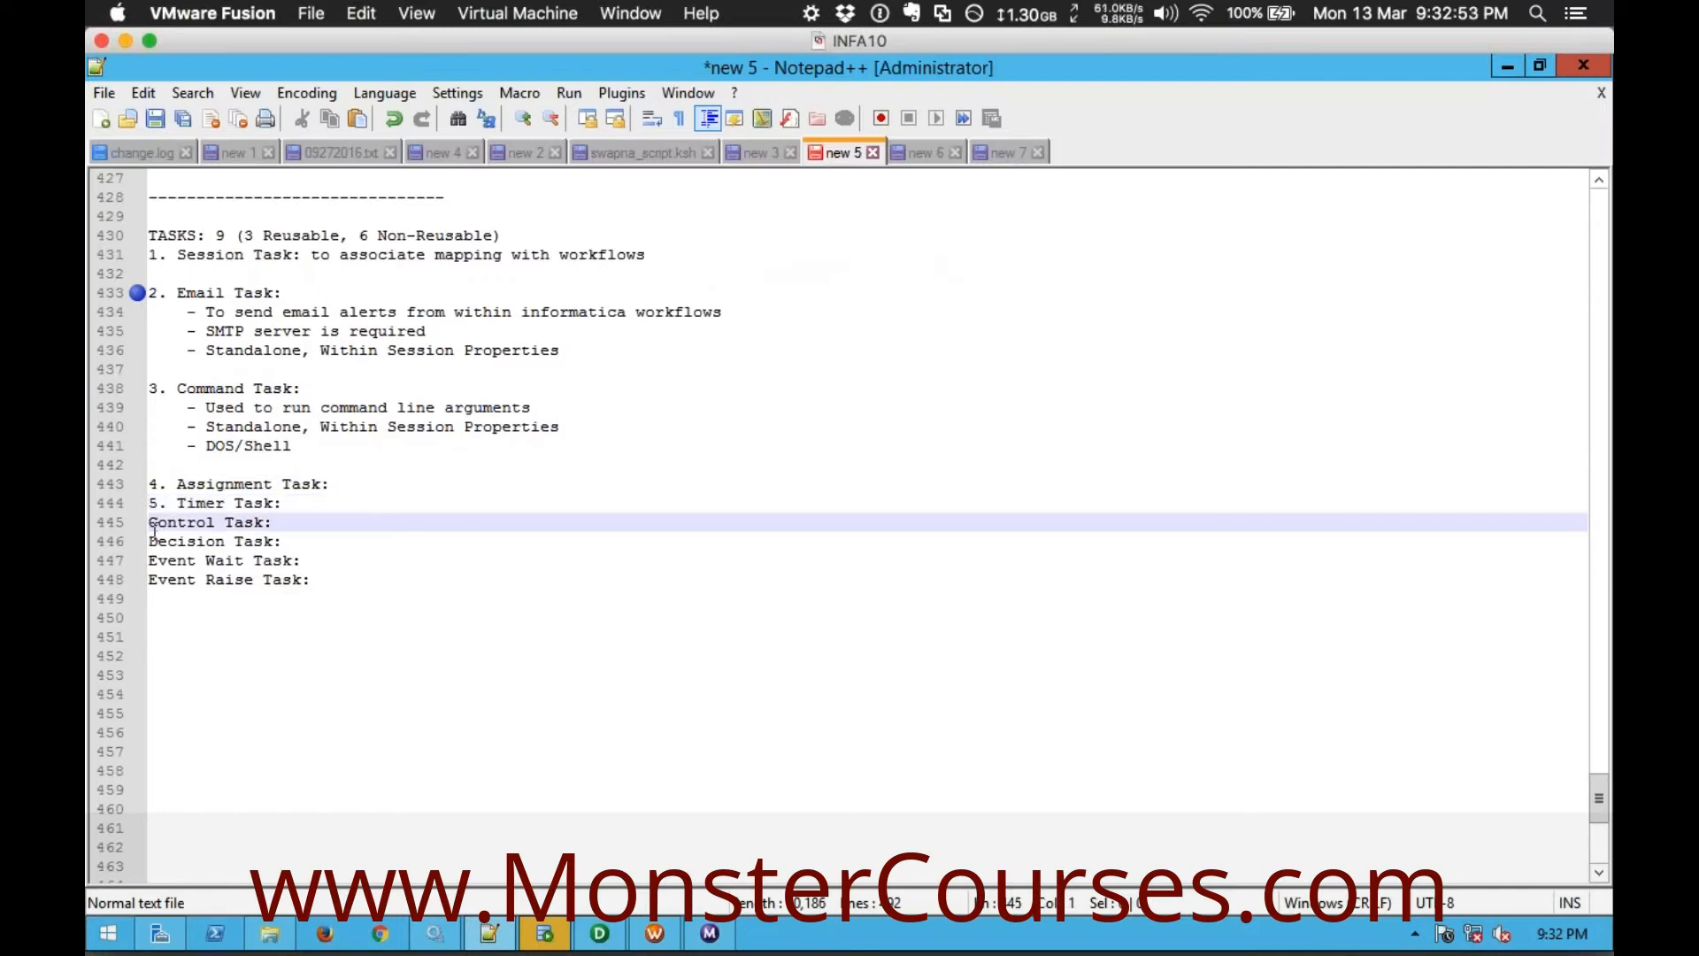
text(6.)
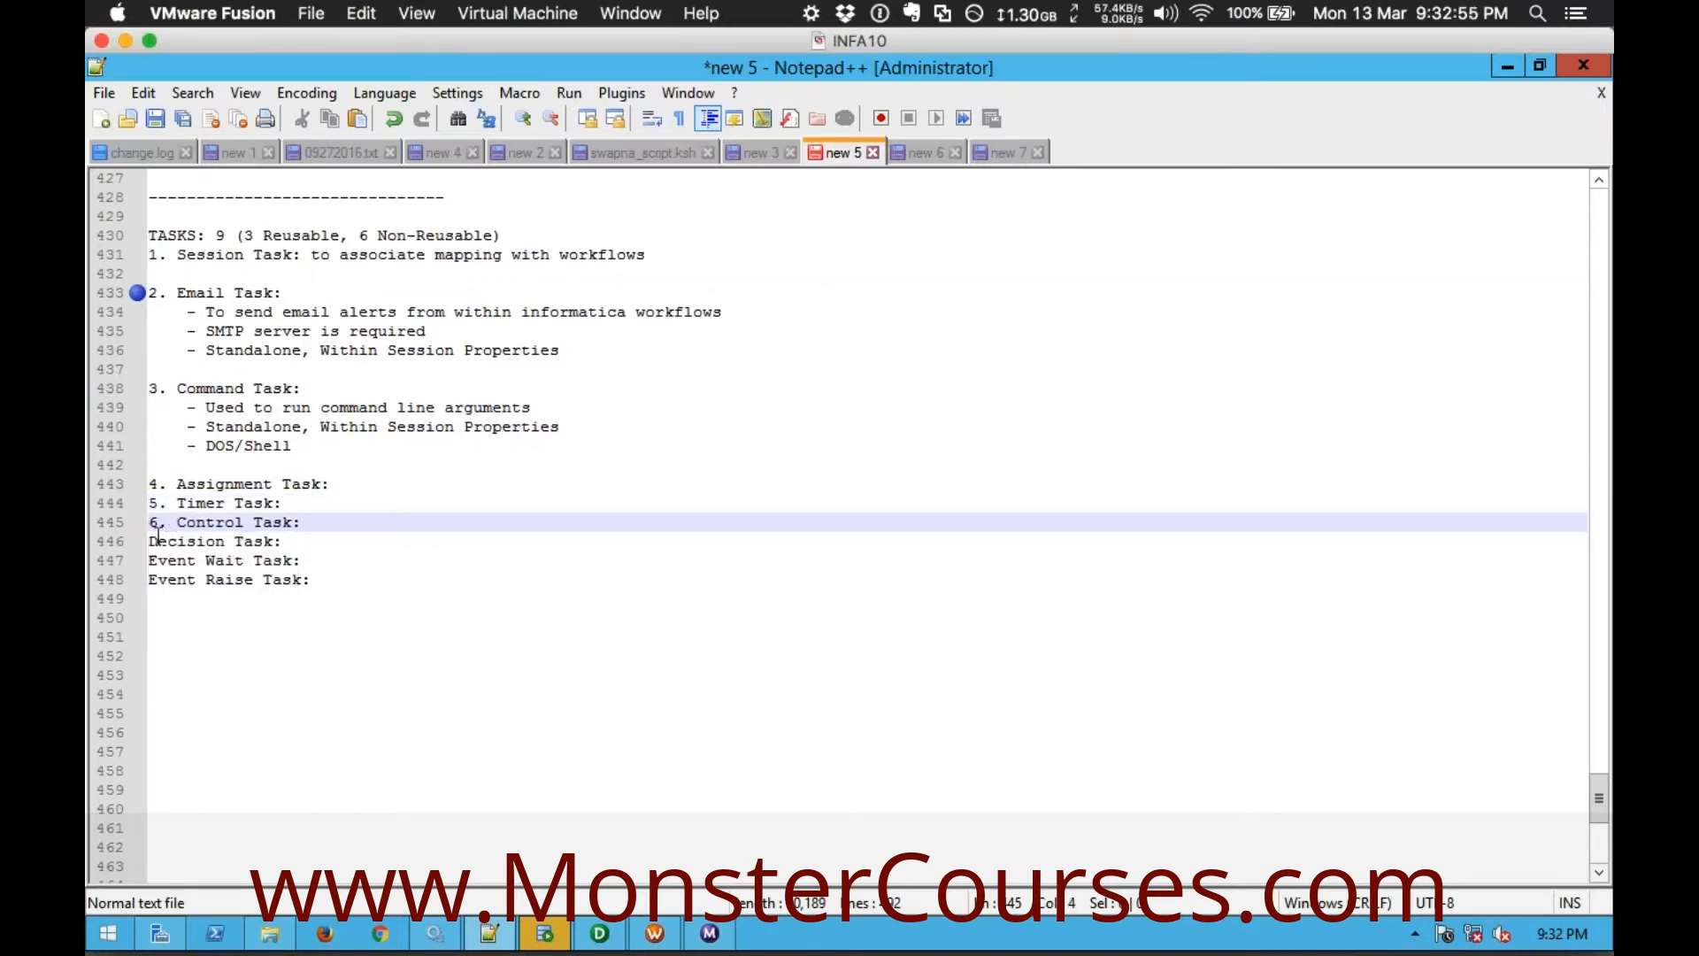
click(154, 538)
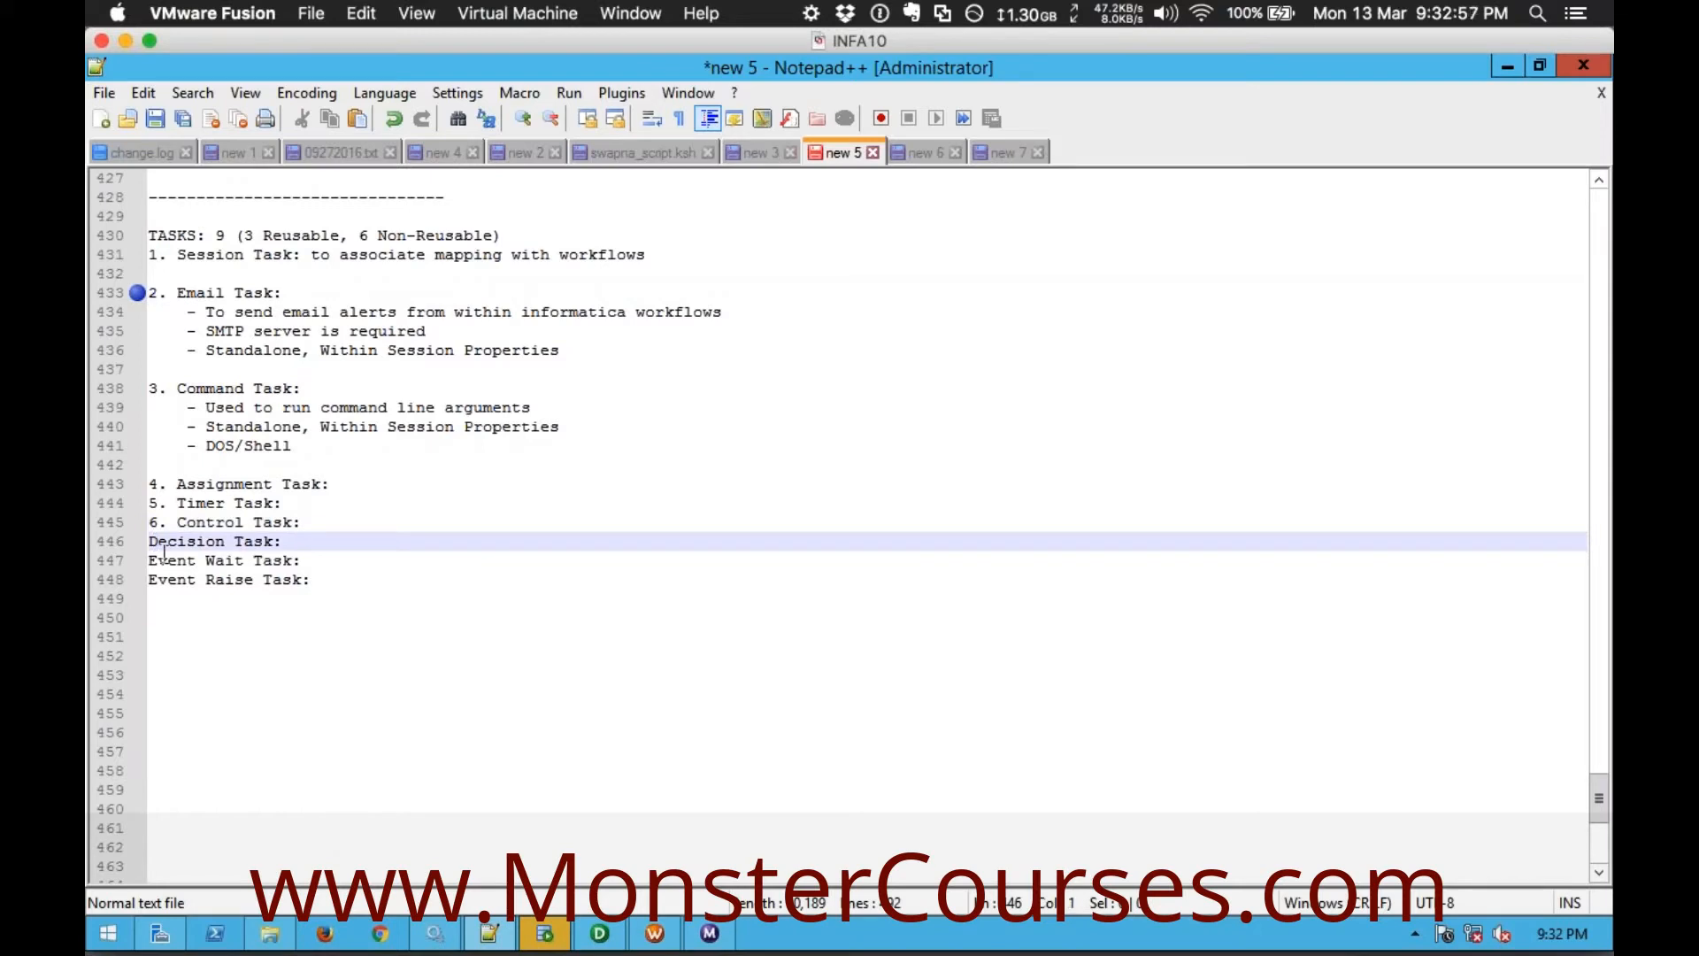
text(7.)
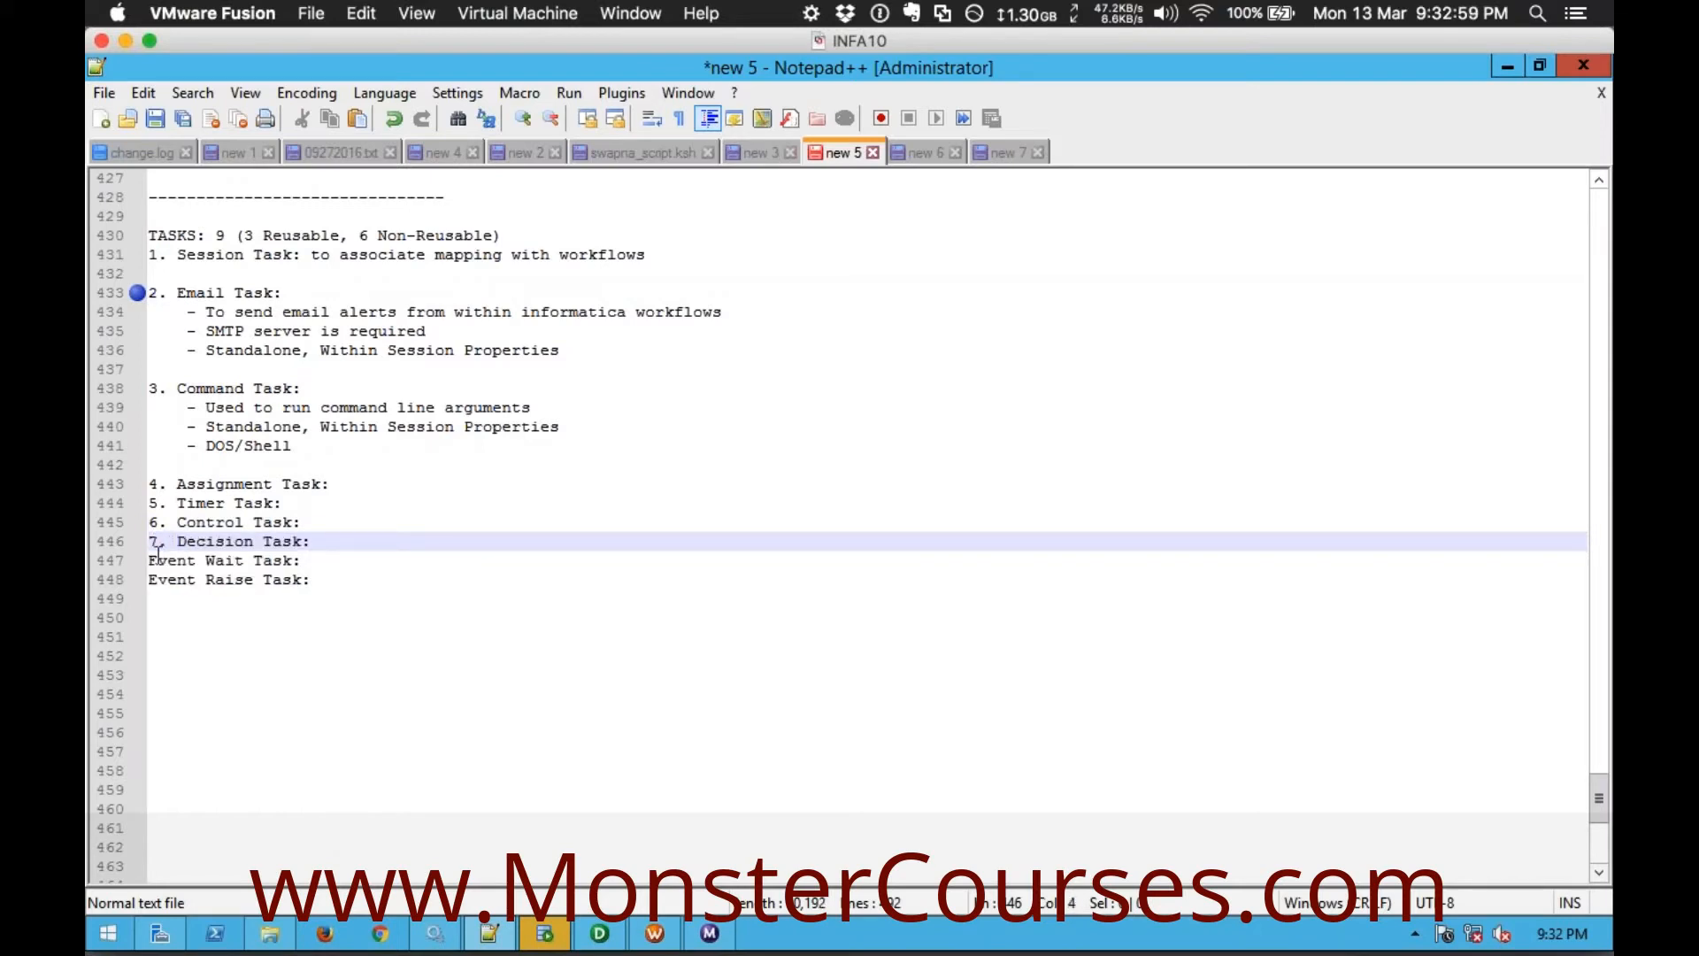
click(152, 558)
text(8.)
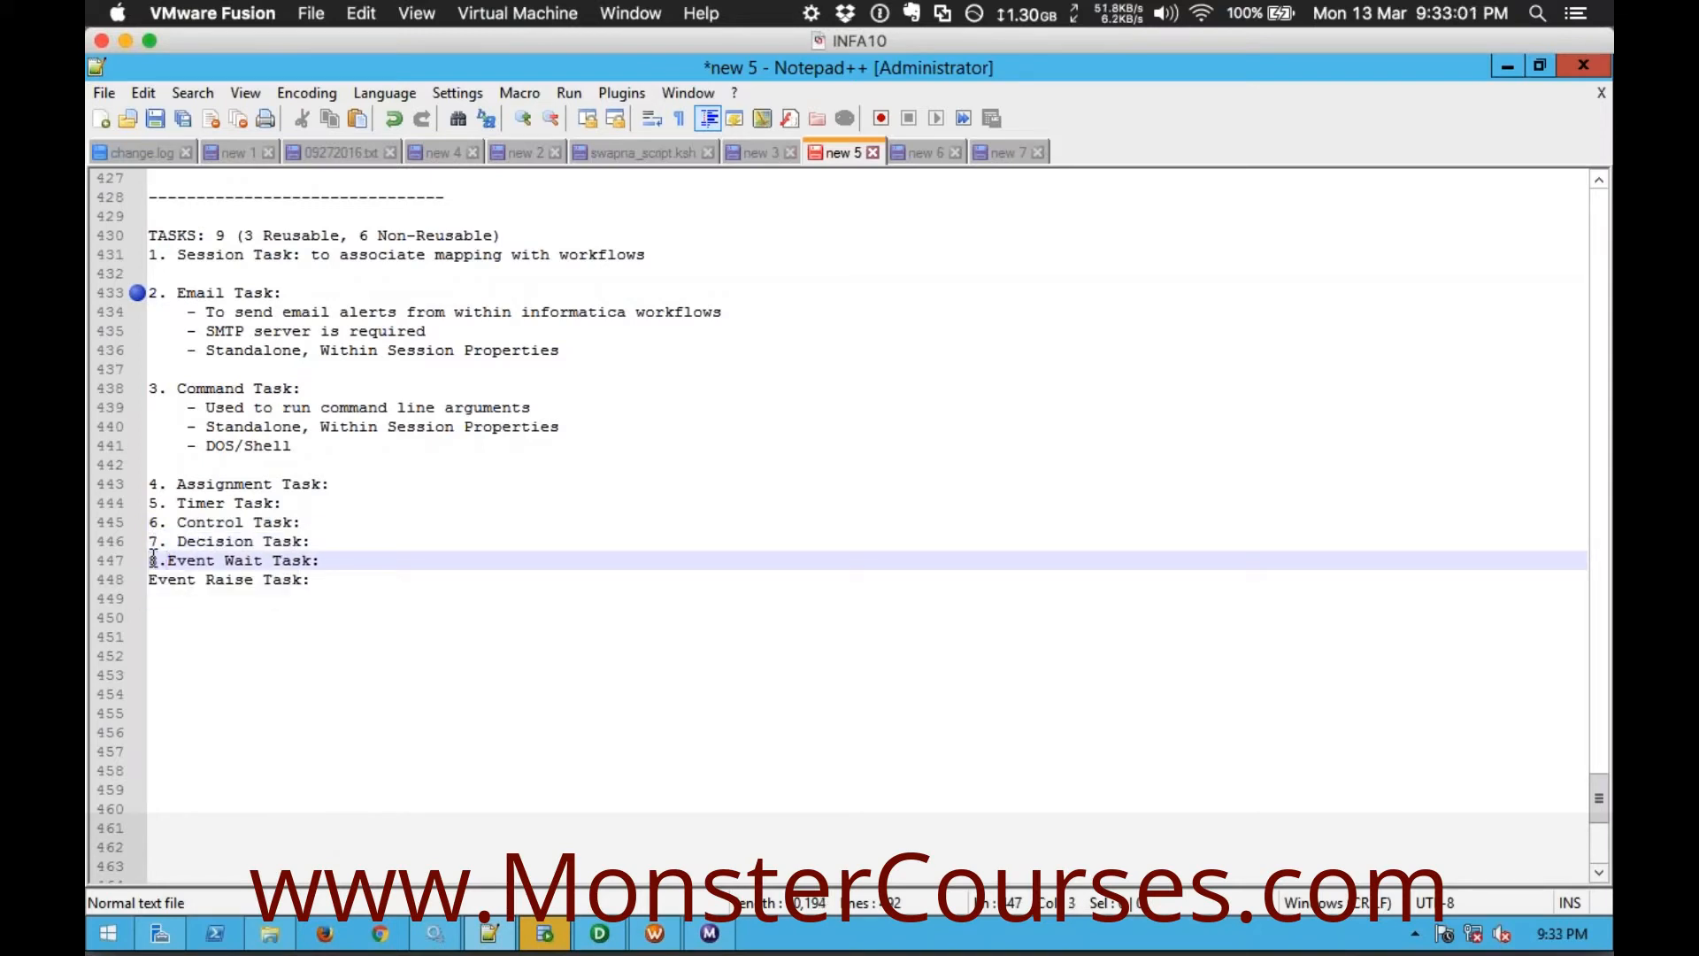
click(153, 579)
text(9.)
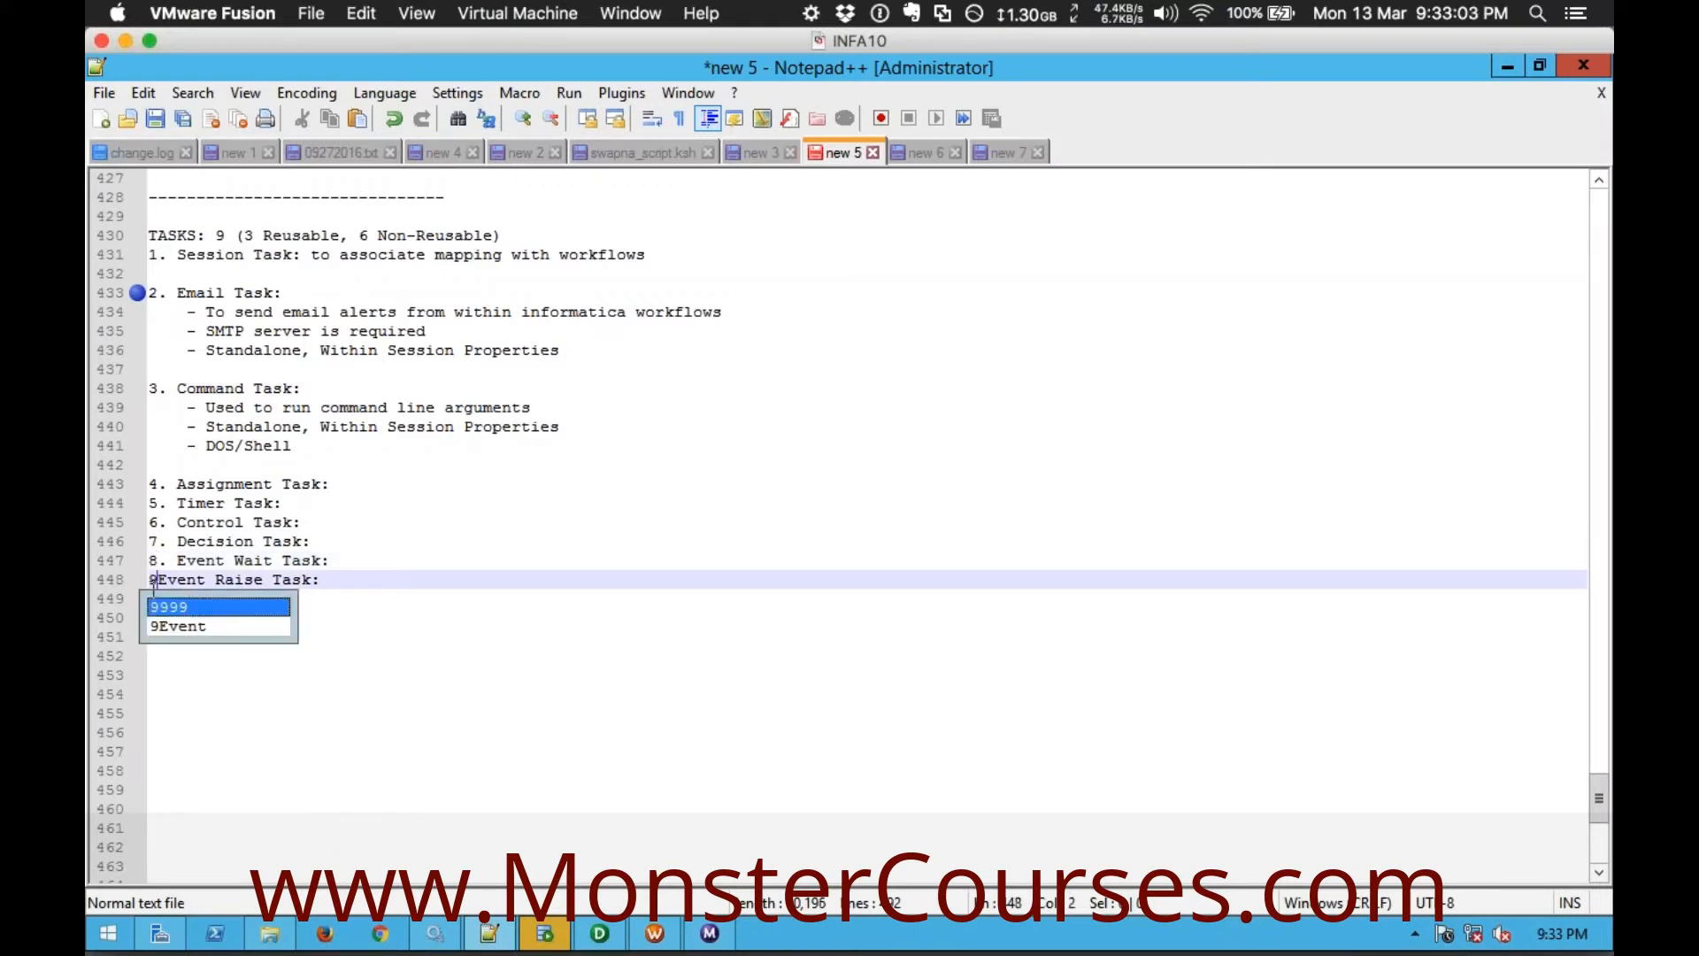
click(917, 157)
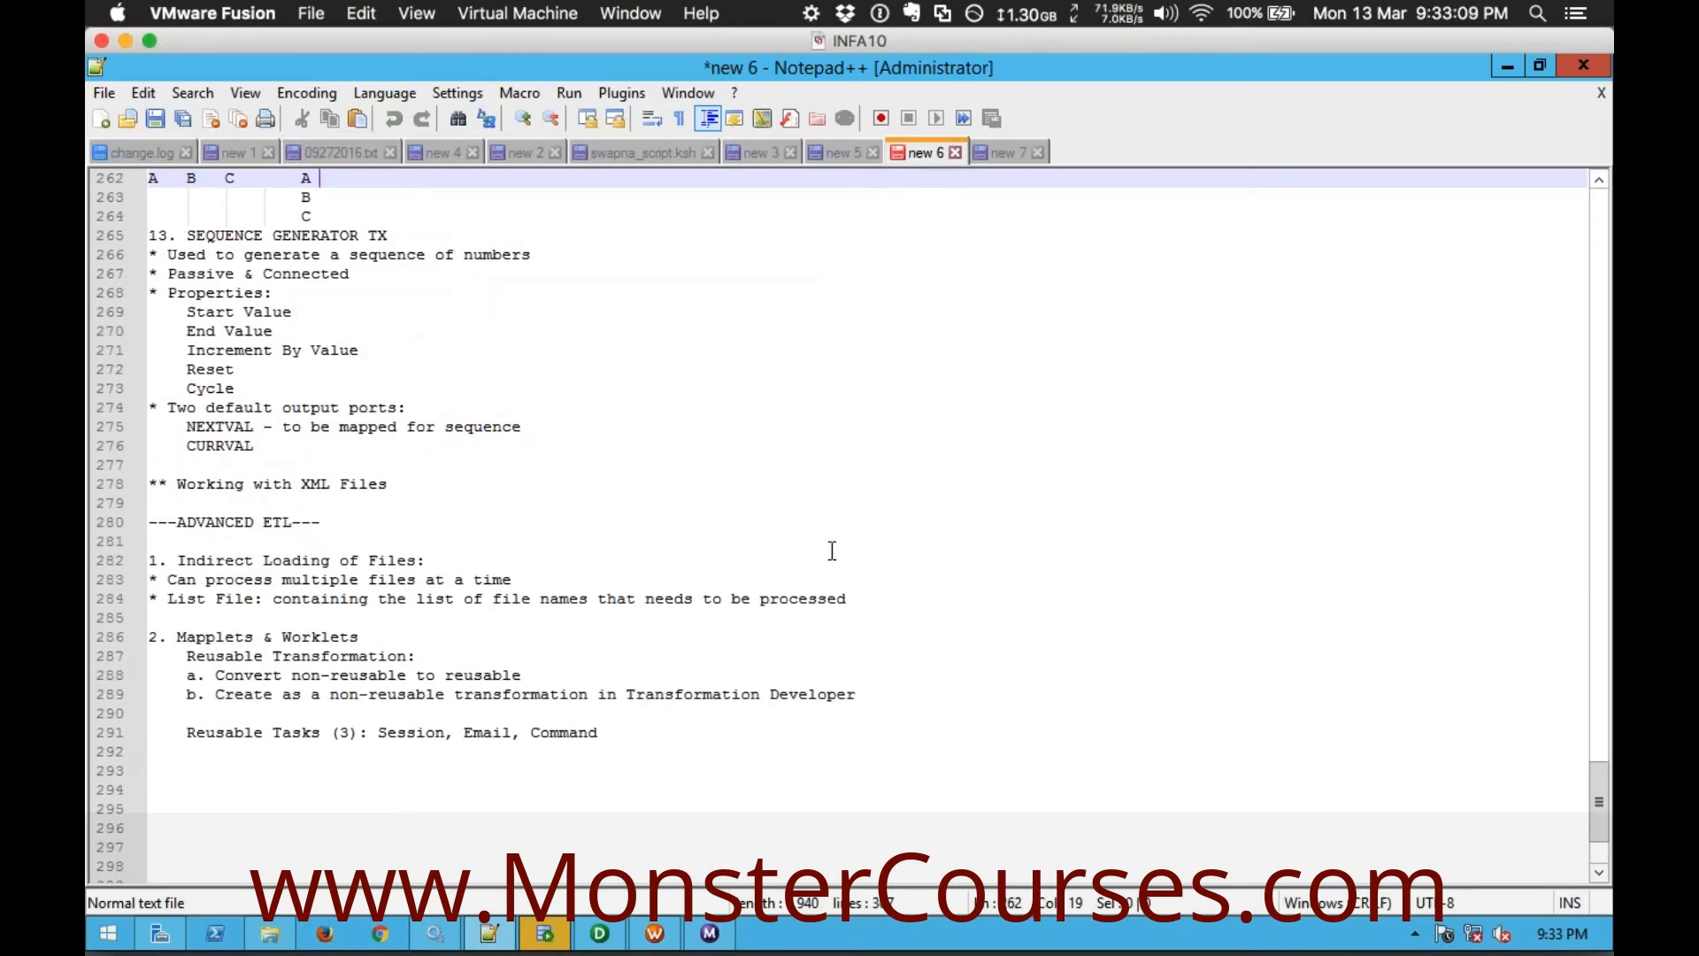
click(843, 154)
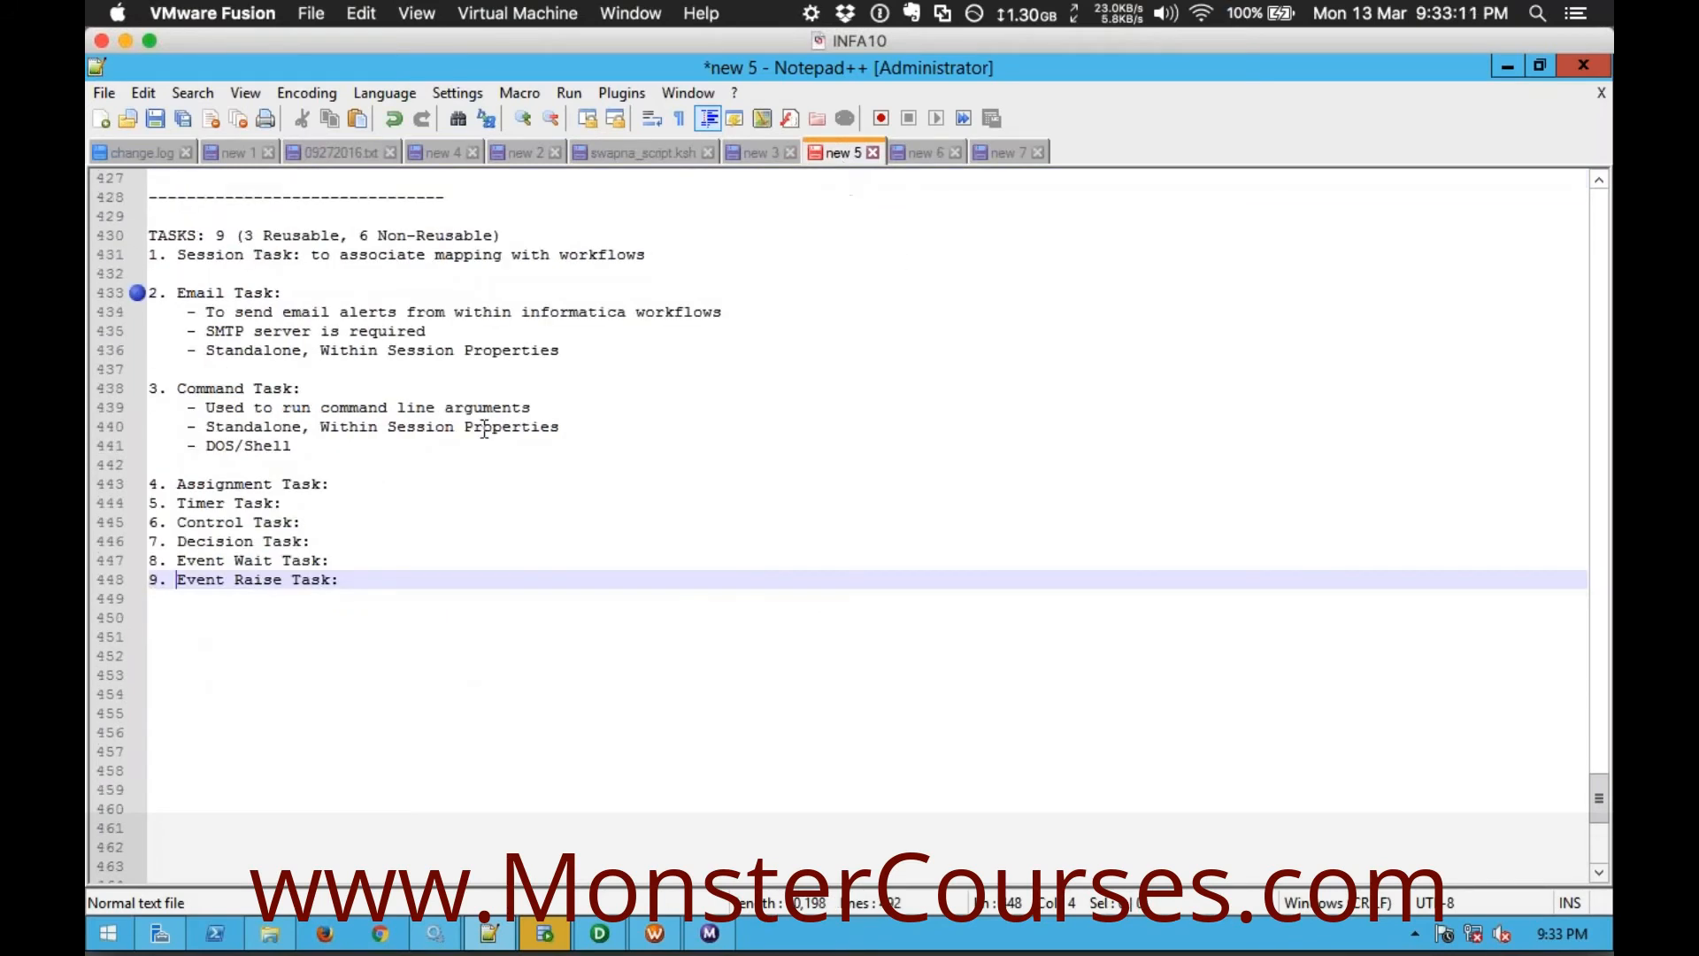
Describe Assignment Task in the notes as "Used to assign values to workflow variables"
click(353, 482)
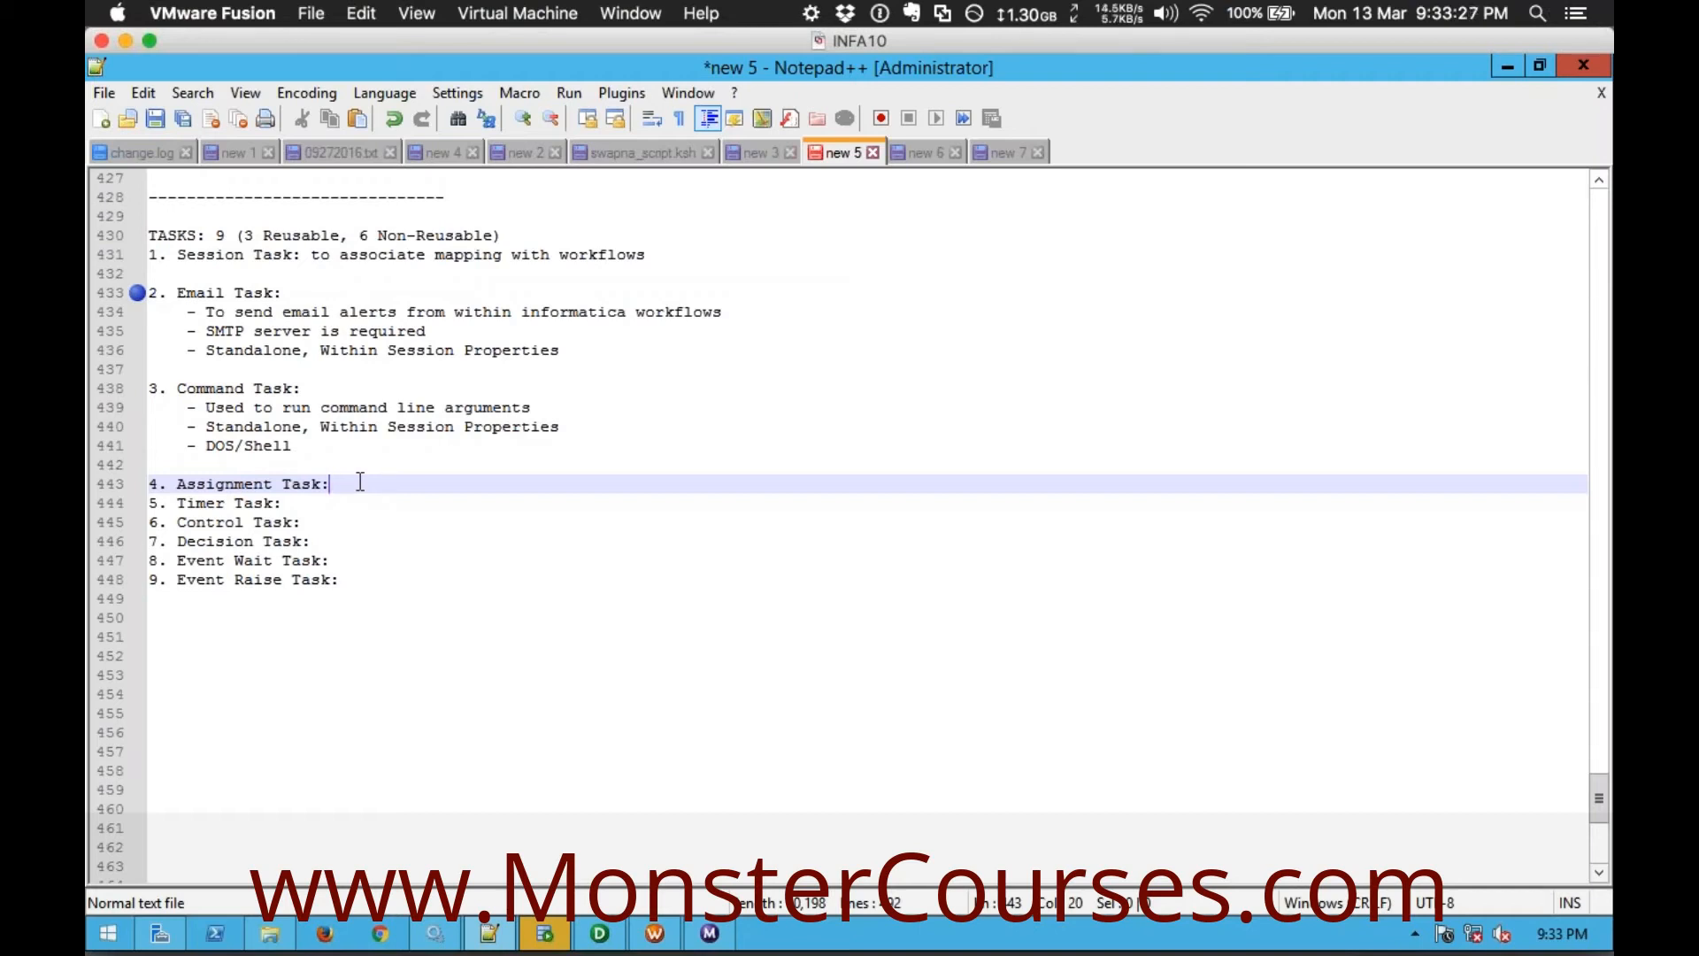
text(Used to as)
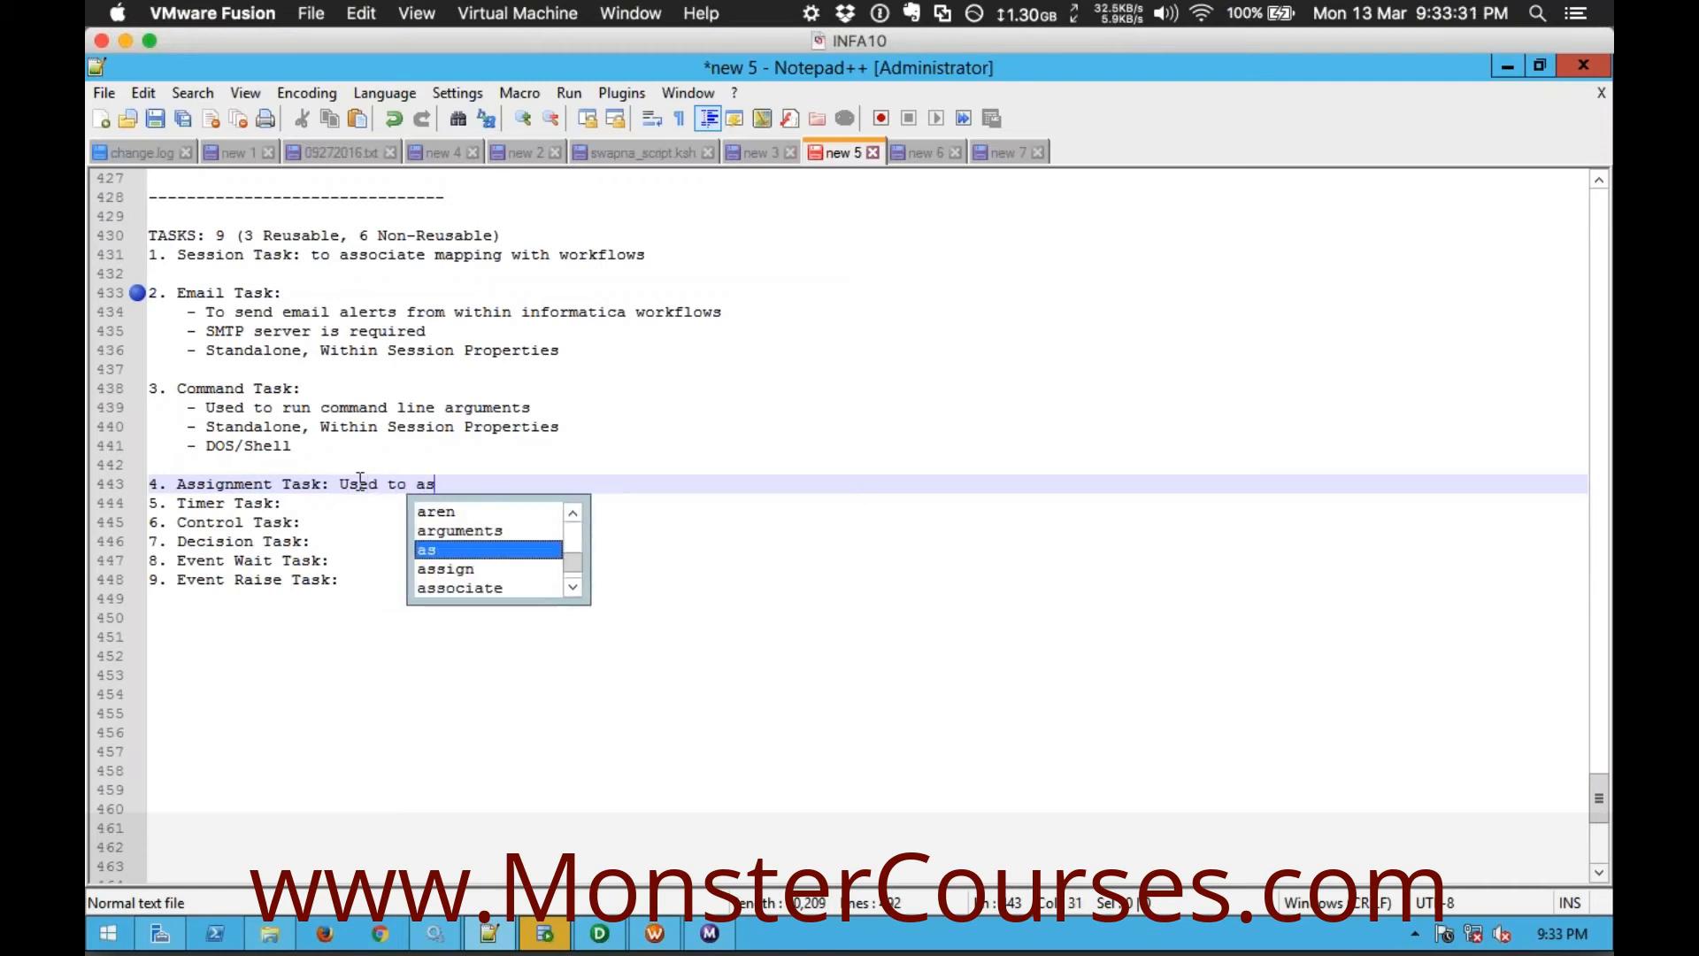
text(sign val)
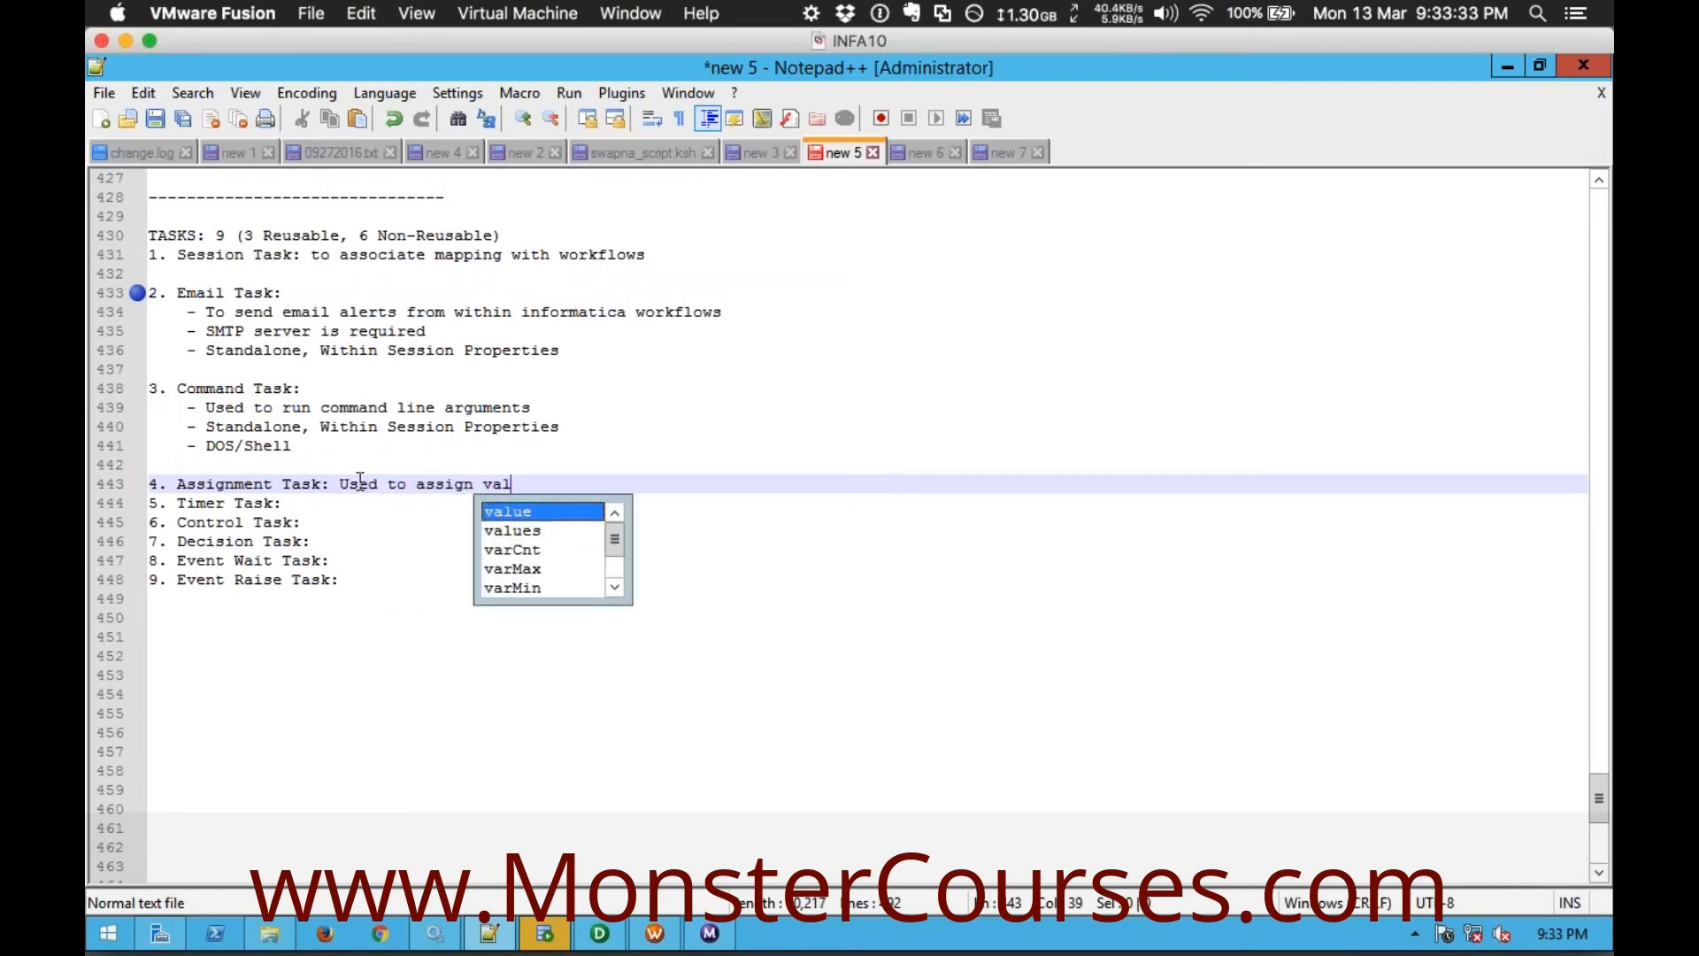
text(ues to workflow)
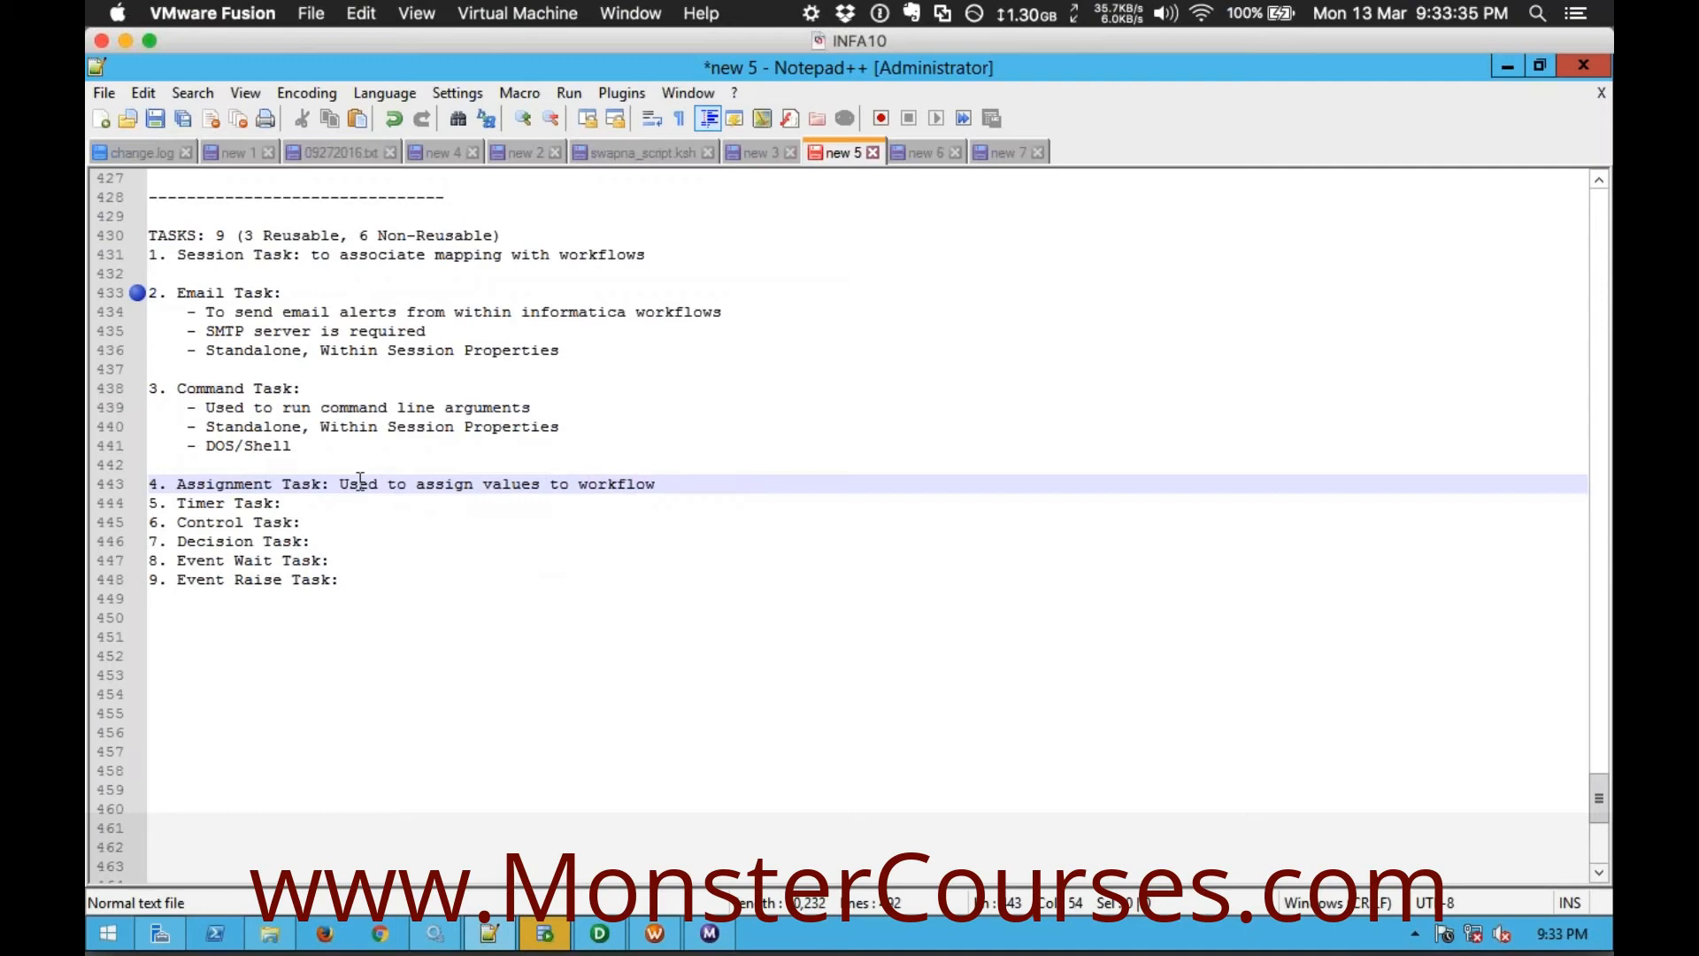
text( variables)
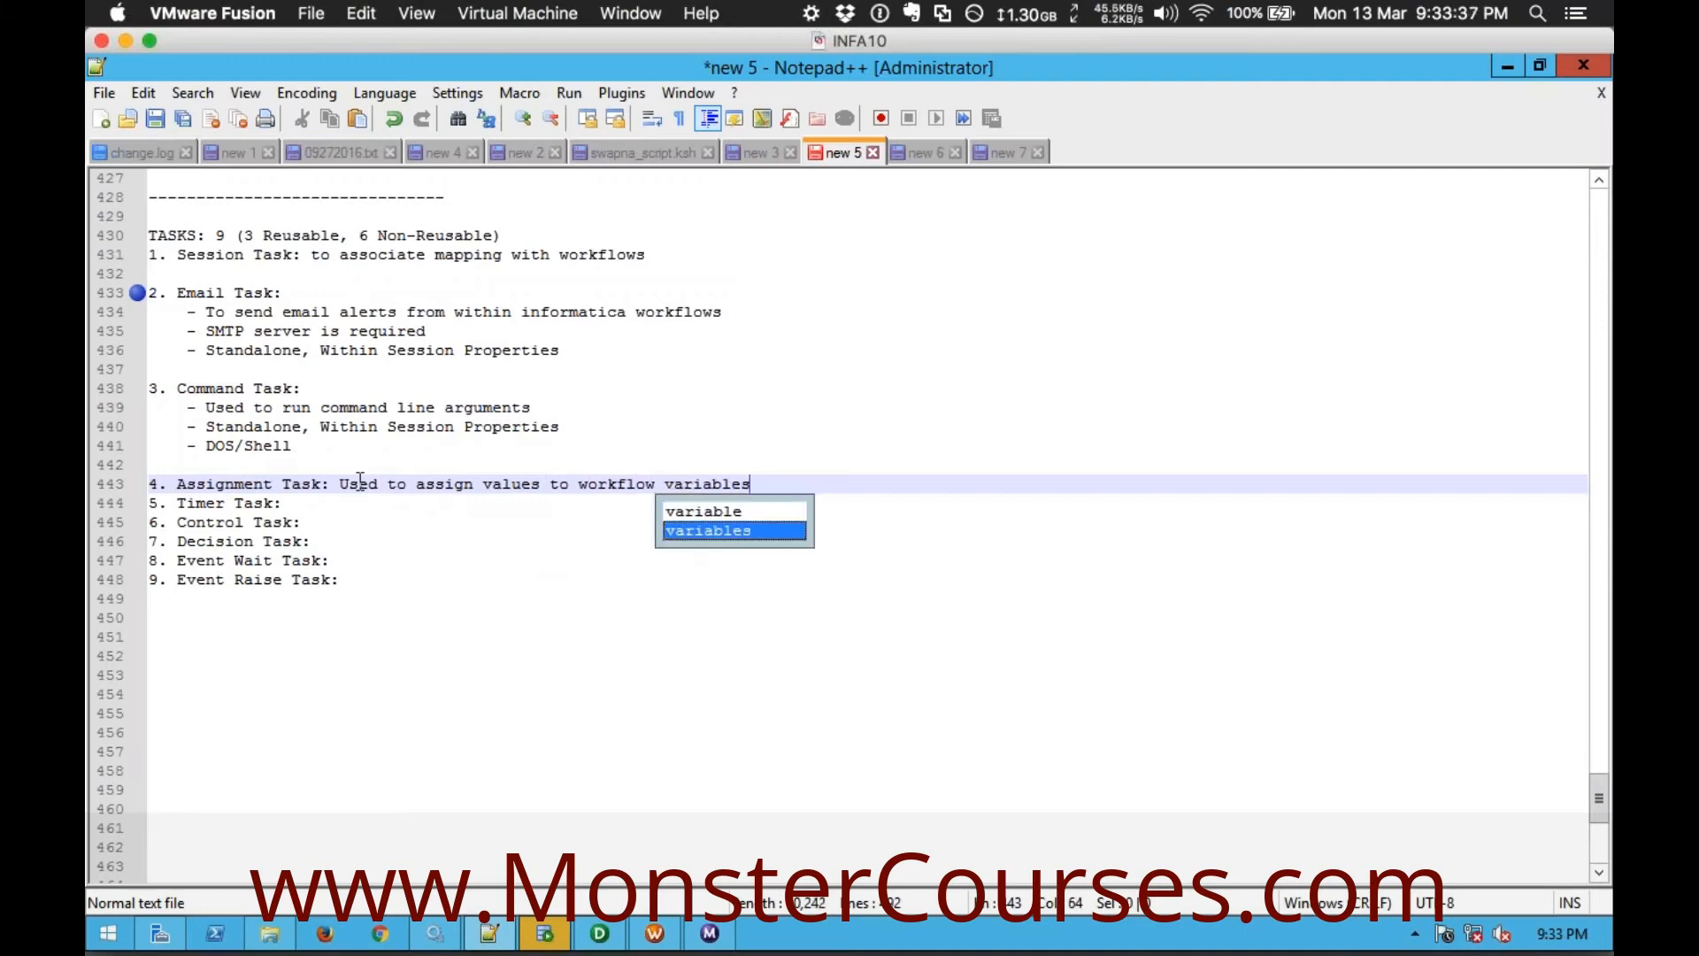
Insert one blank line above Timer Task and two below it, leaving the cursor at the end of the Timer Task line
click(344, 483)
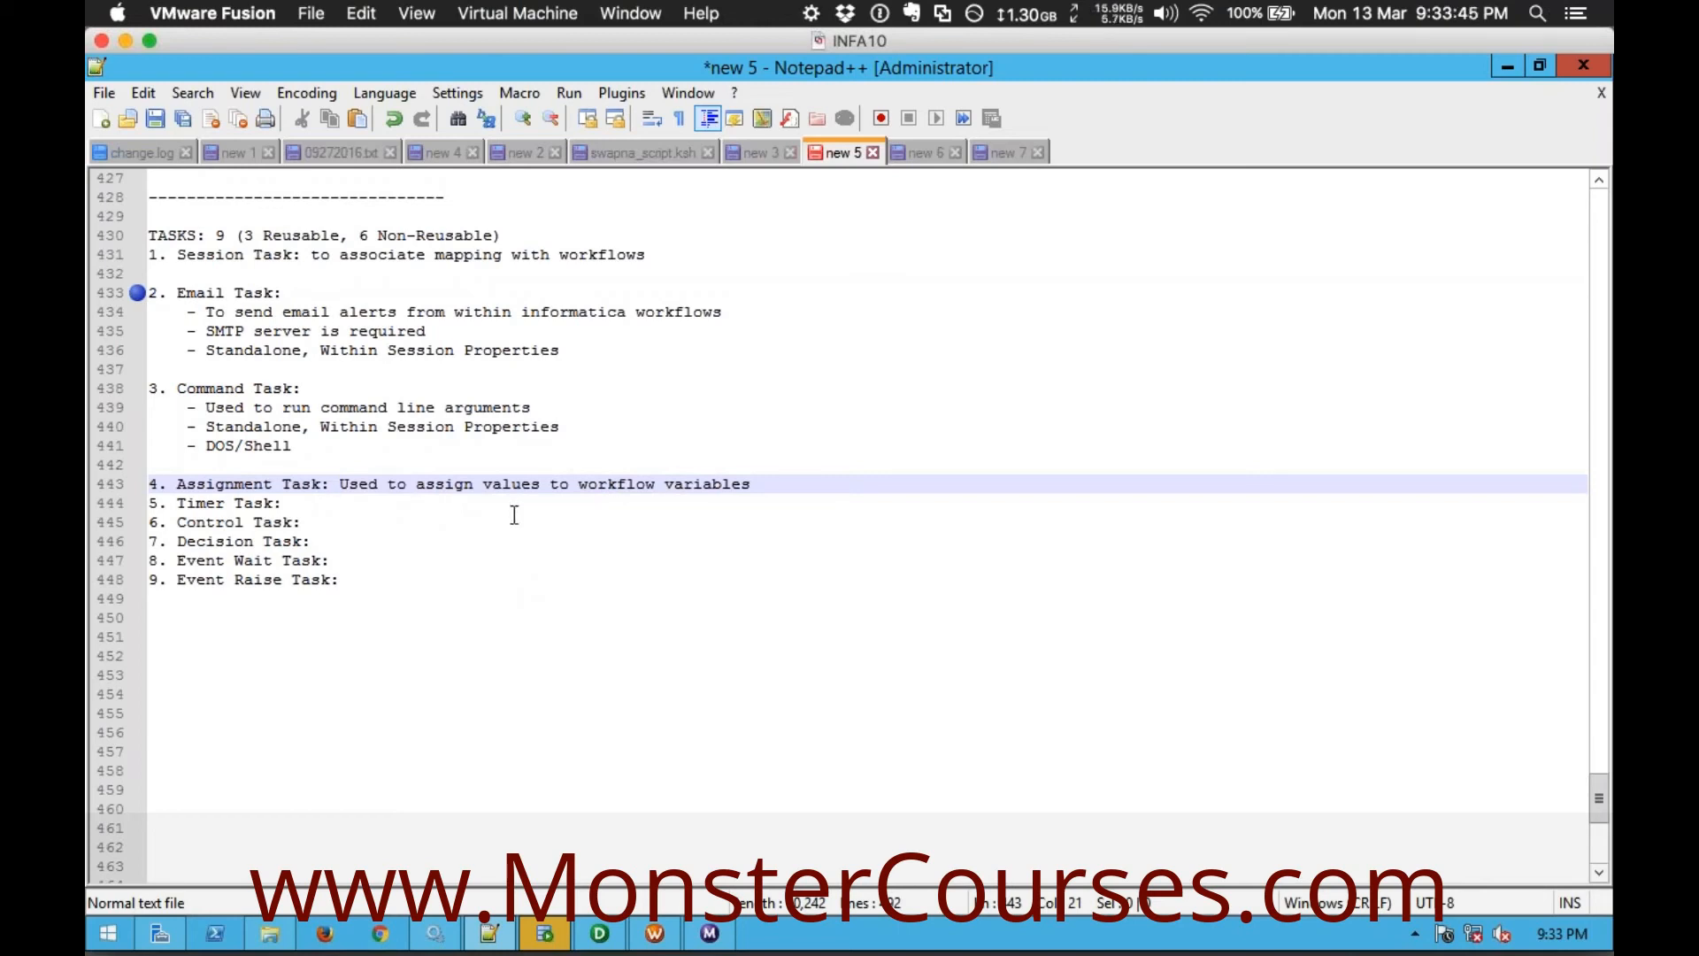
click(343, 503)
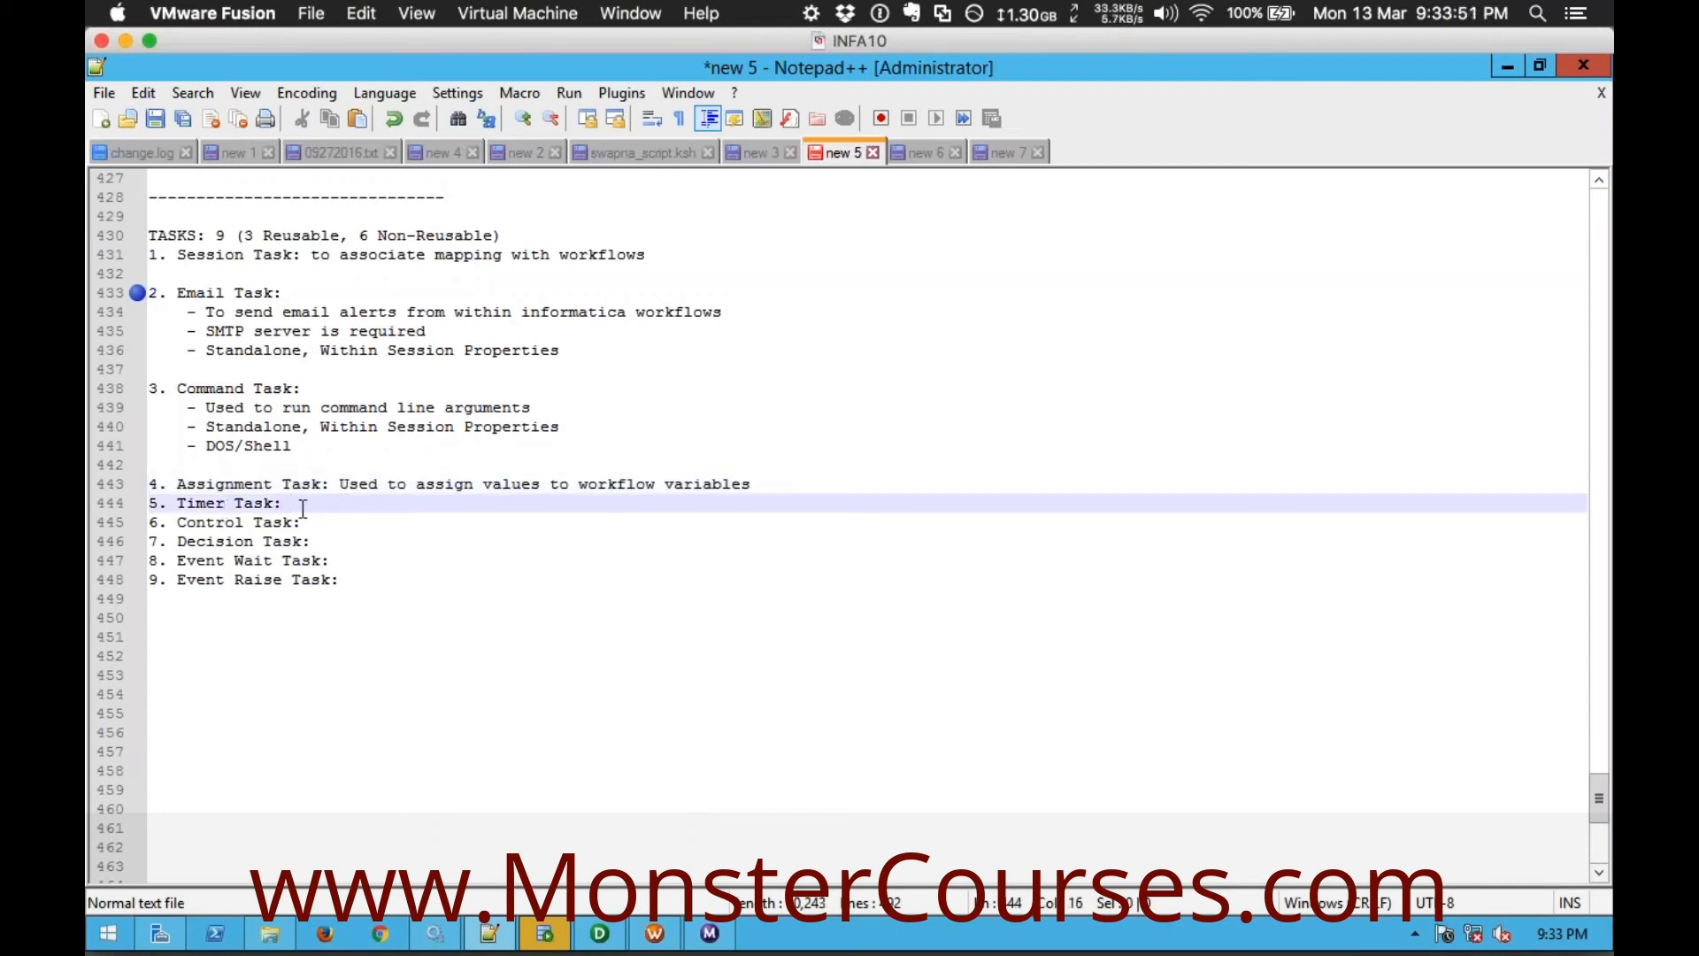
click(823, 488)
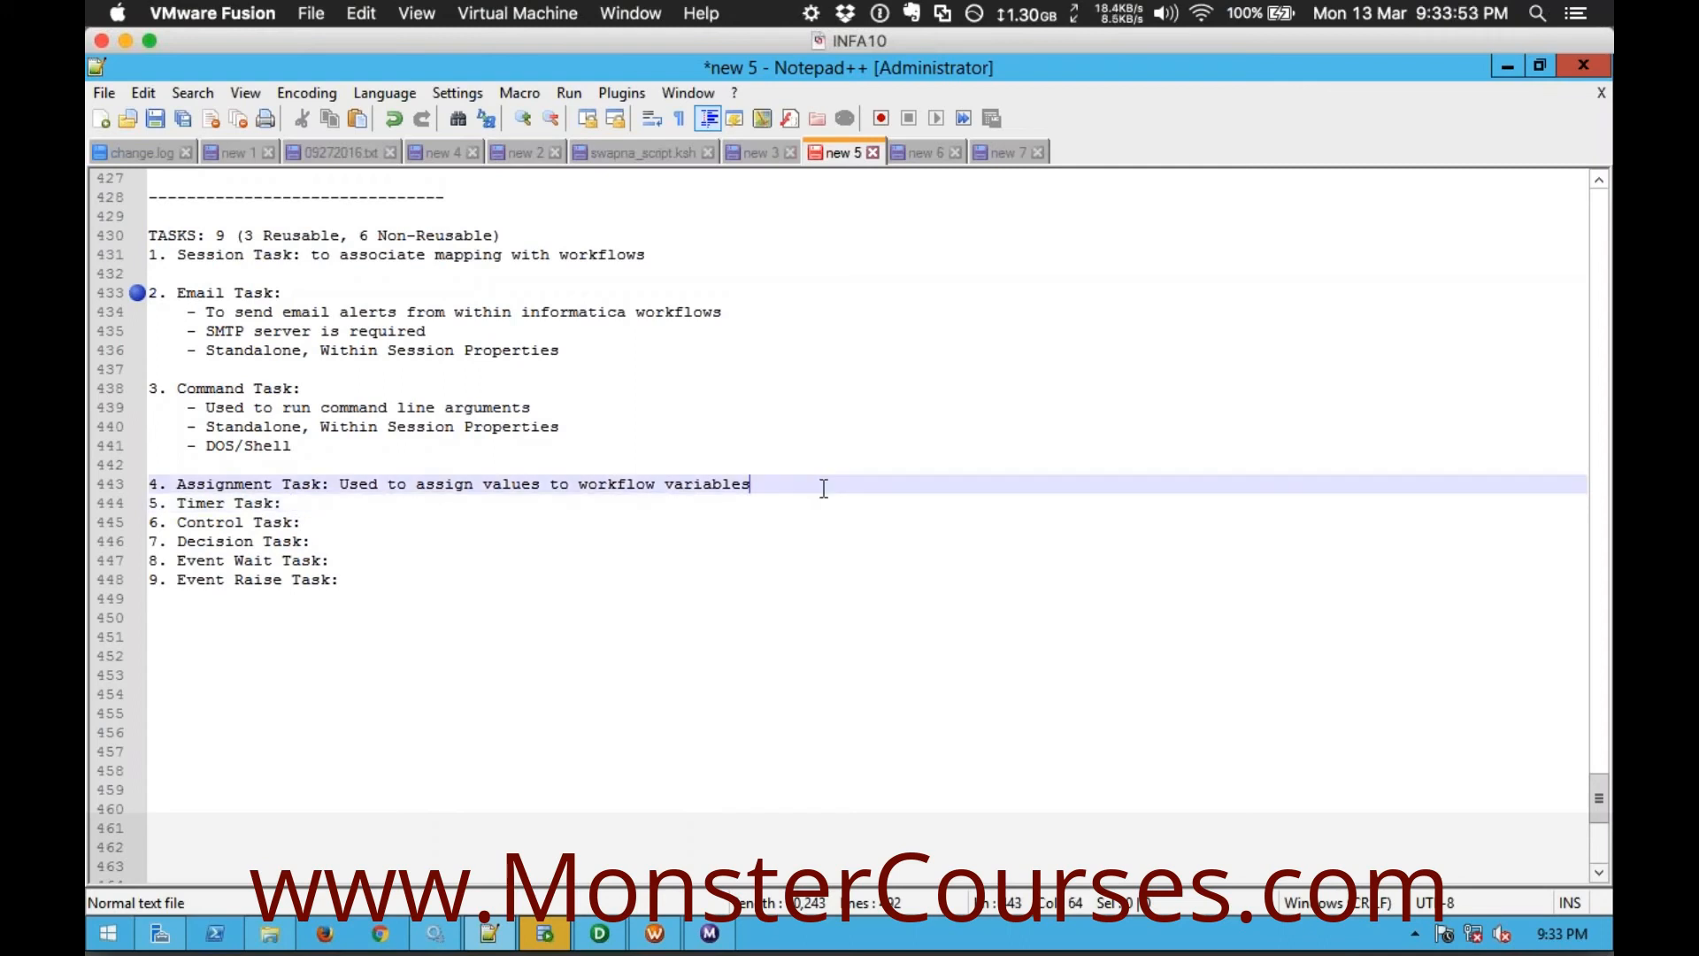
key(Return)
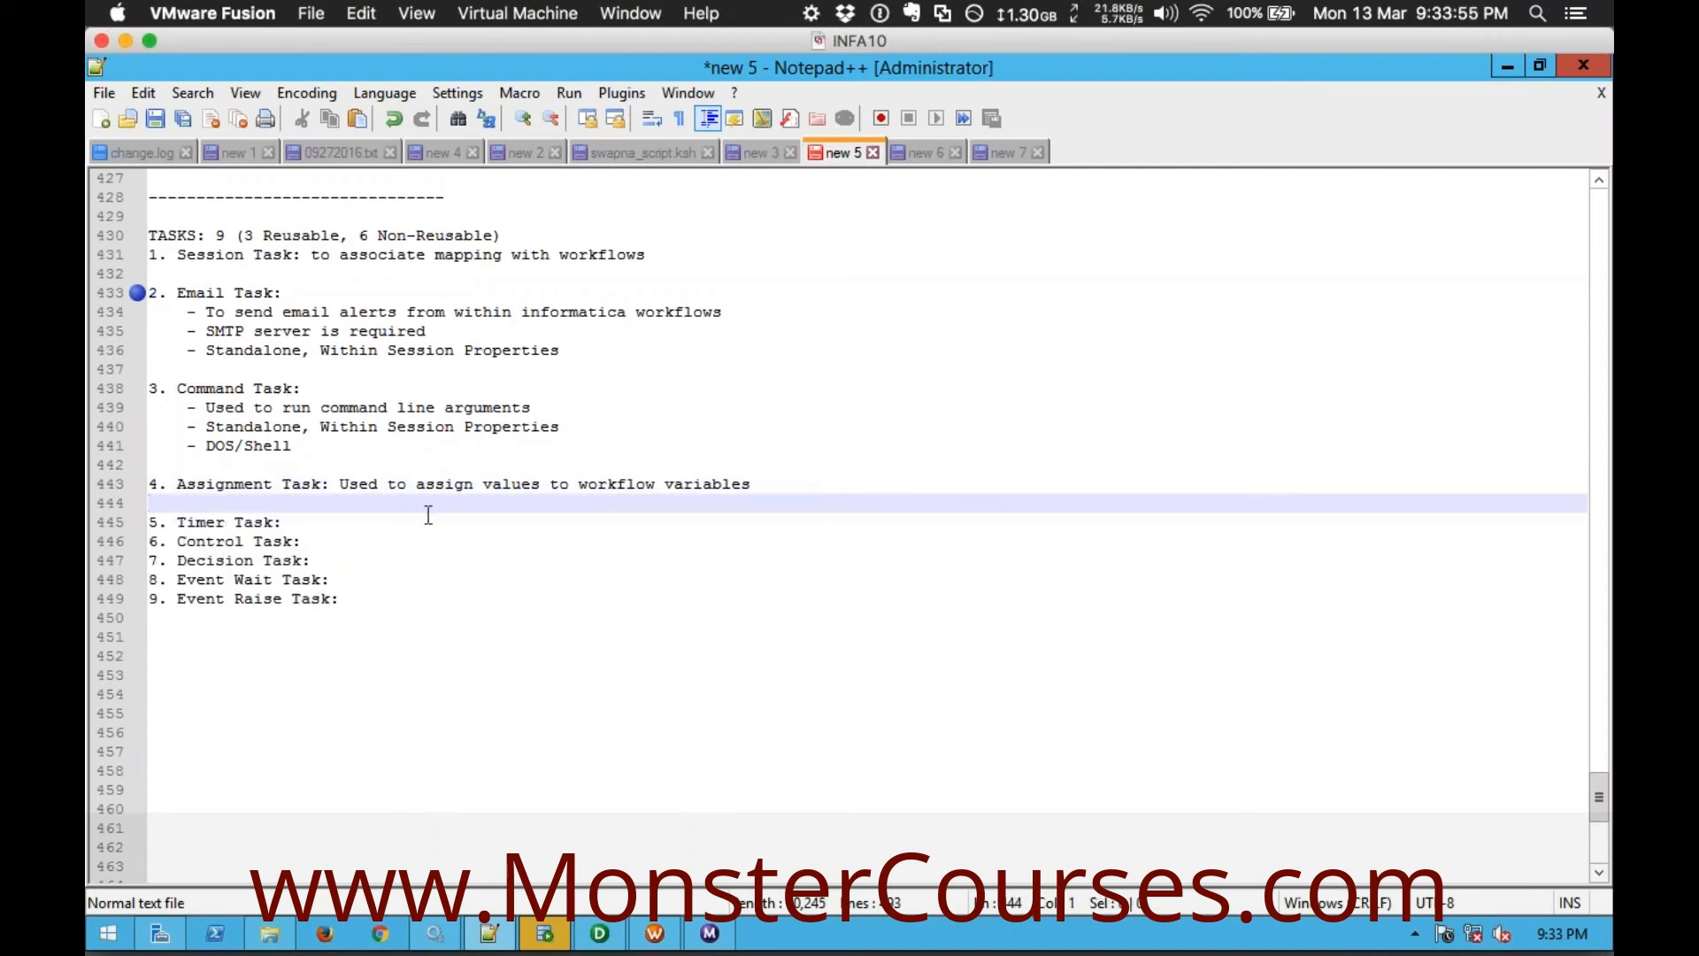
click(323, 522)
key(Return)
key(Return)
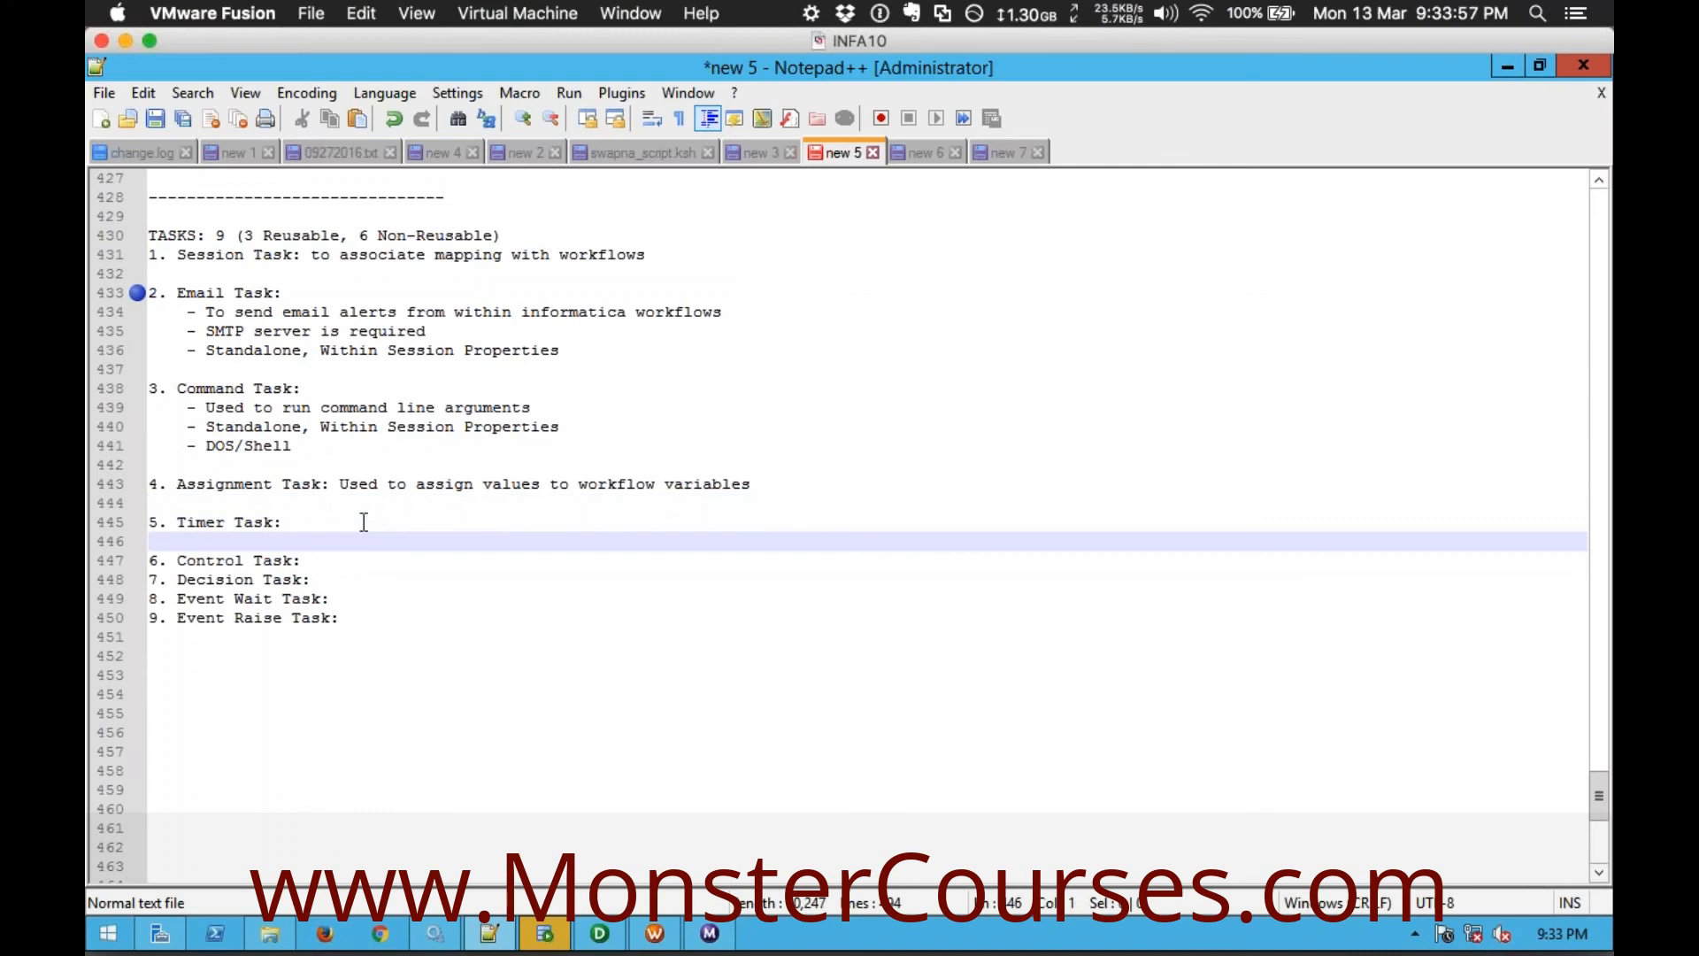
key(Up)
key(Up)
key(End)
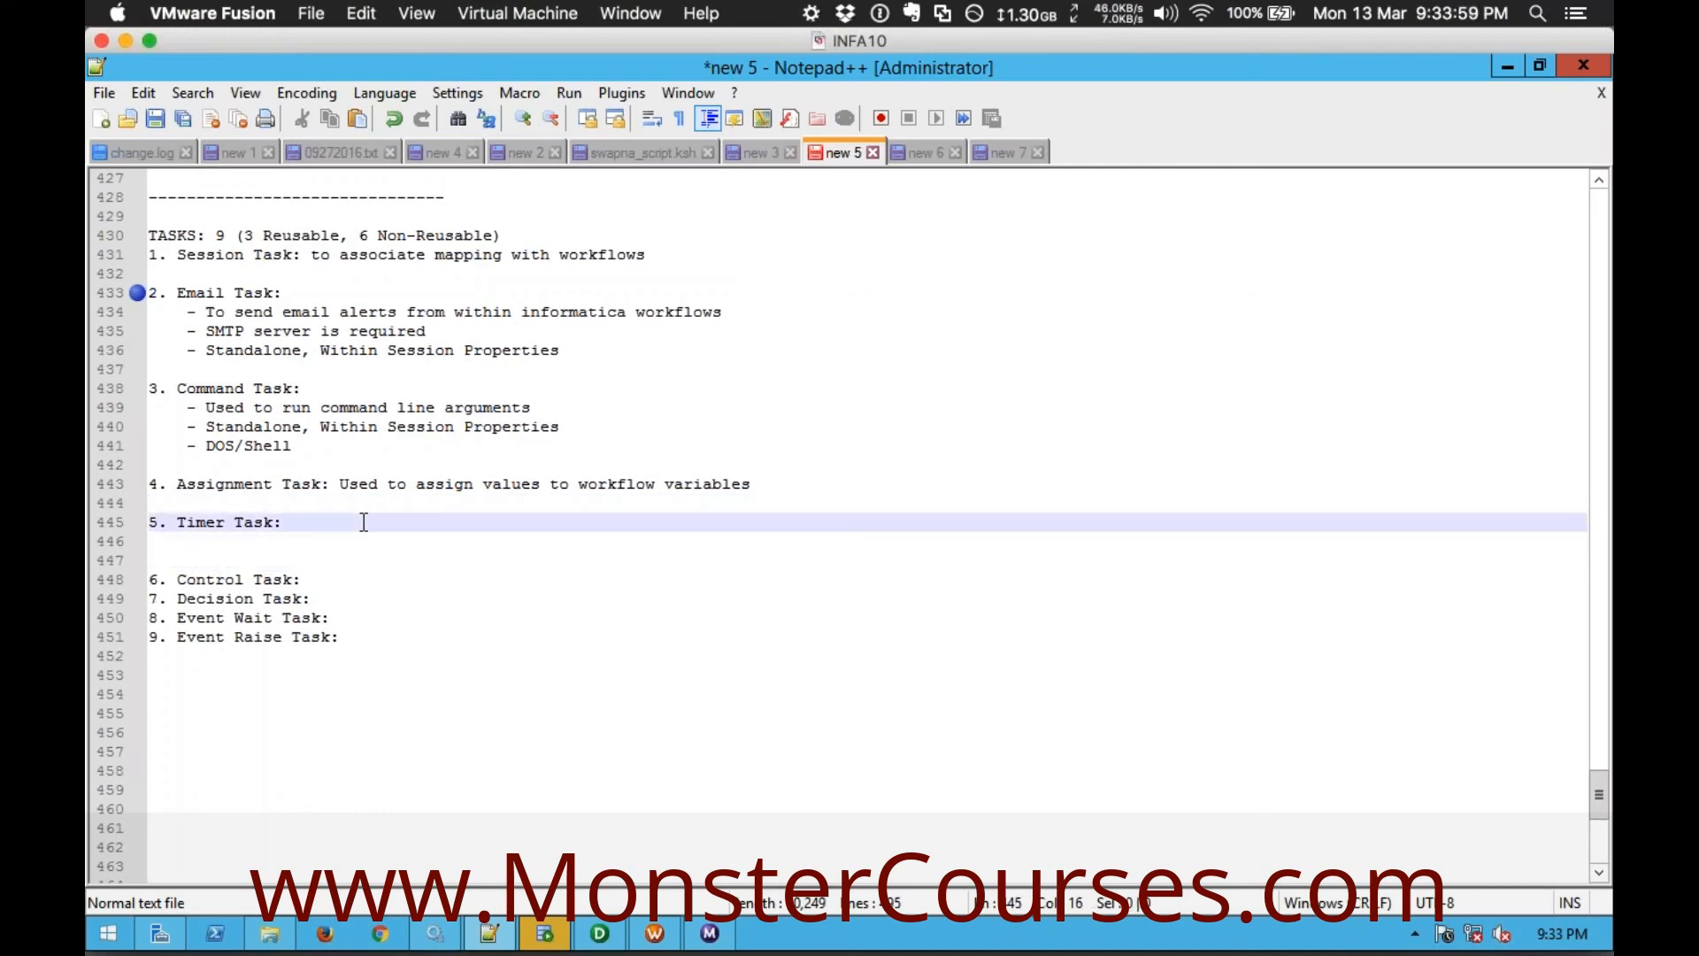